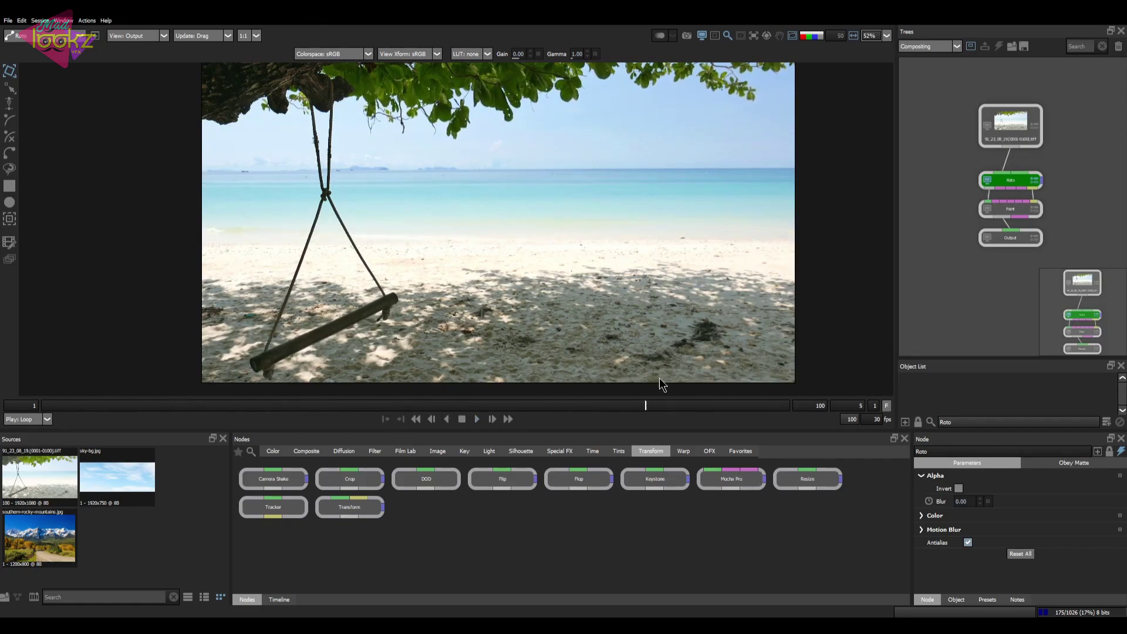
Detach the Output node from the Paint node and delete it from the node tree.
{"action": "scroll", "coordinate": [289, 147], "scroll_direction": "up", "scroll_amount": 5}
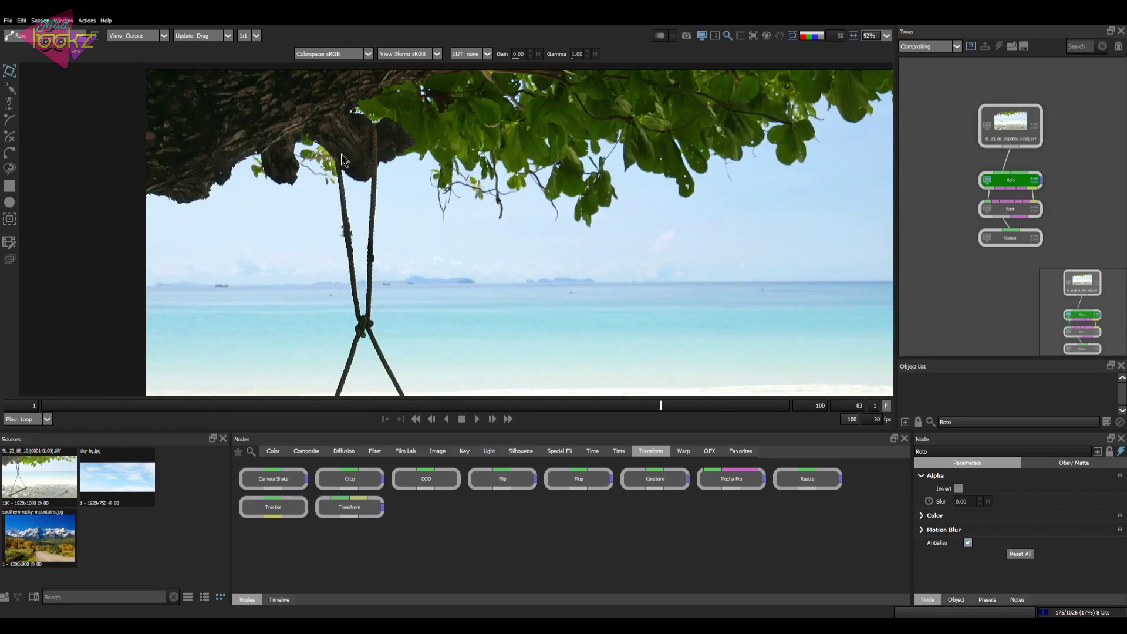
{"action": "left_click", "coordinate": [1003, 213]}
{"action": "left_click", "coordinate": [1035, 214]}
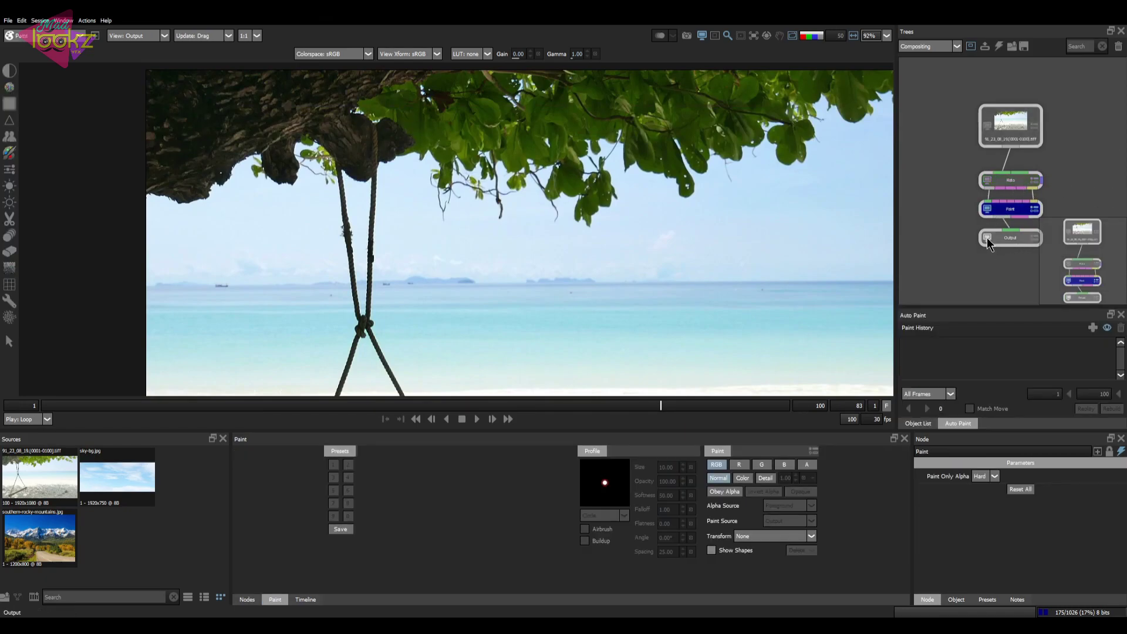
{"action": "left_click_drag", "start_coordinate": [1019, 238], "coordinate": [1008, 262]}
{"action": "key", "text": "Delete"}
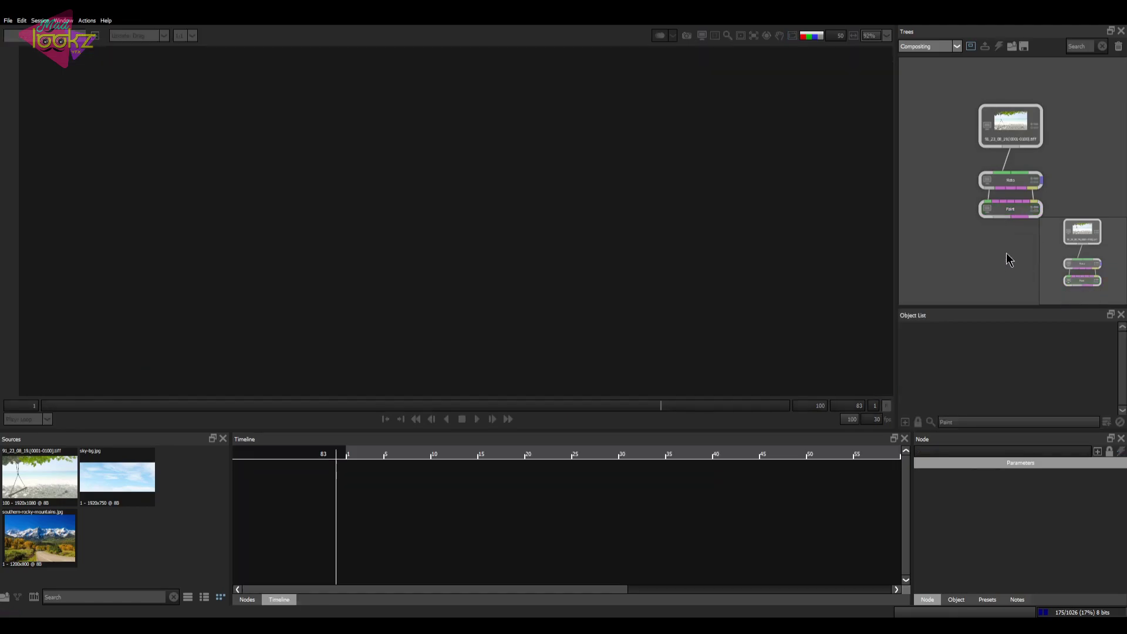
Open the Paint node for editing and go to frame 100.
{"action": "left_click", "coordinate": [988, 180]}
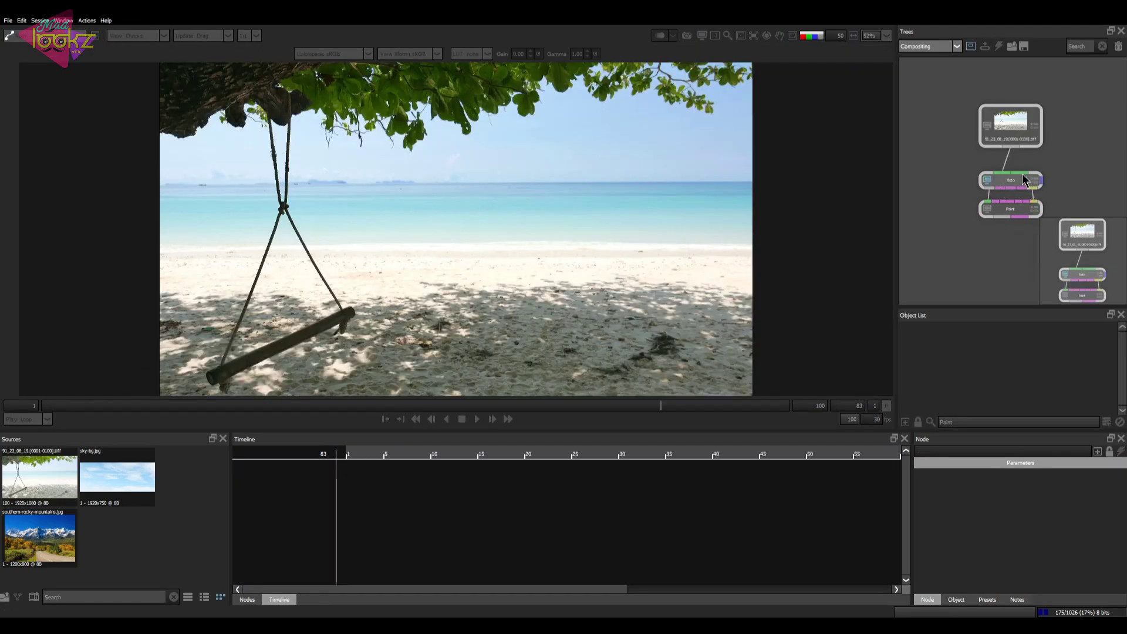
{"action": "left_click", "coordinate": [1023, 177]}
{"action": "left_click", "coordinate": [1034, 214]}
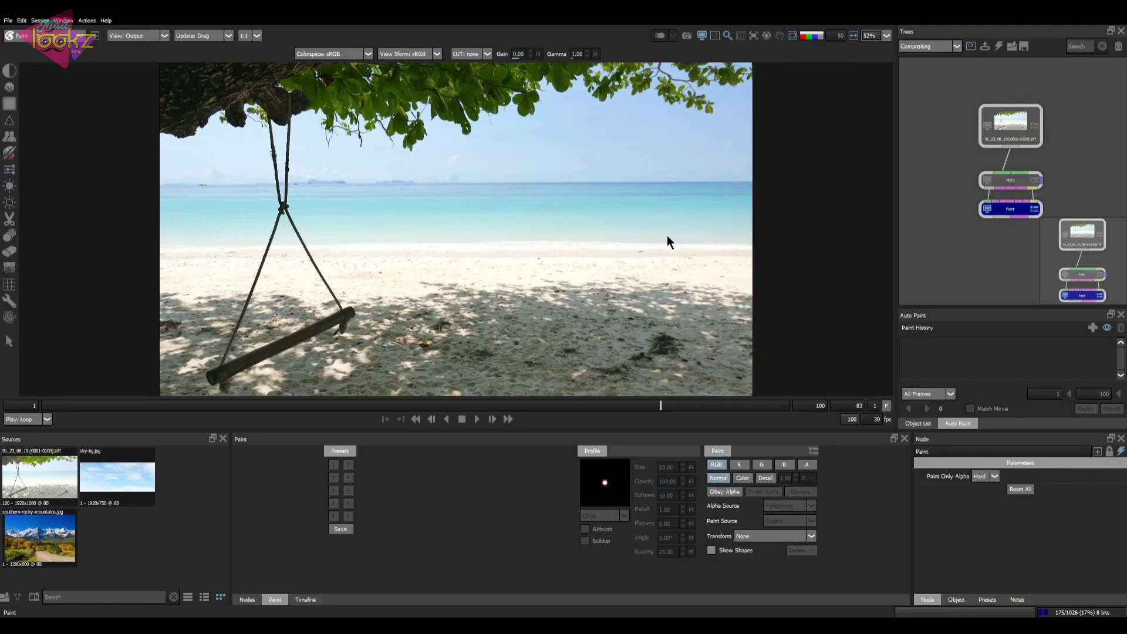
{"action": "left_click_drag", "start_coordinate": [600, 343], "coordinate": [610, 371]}
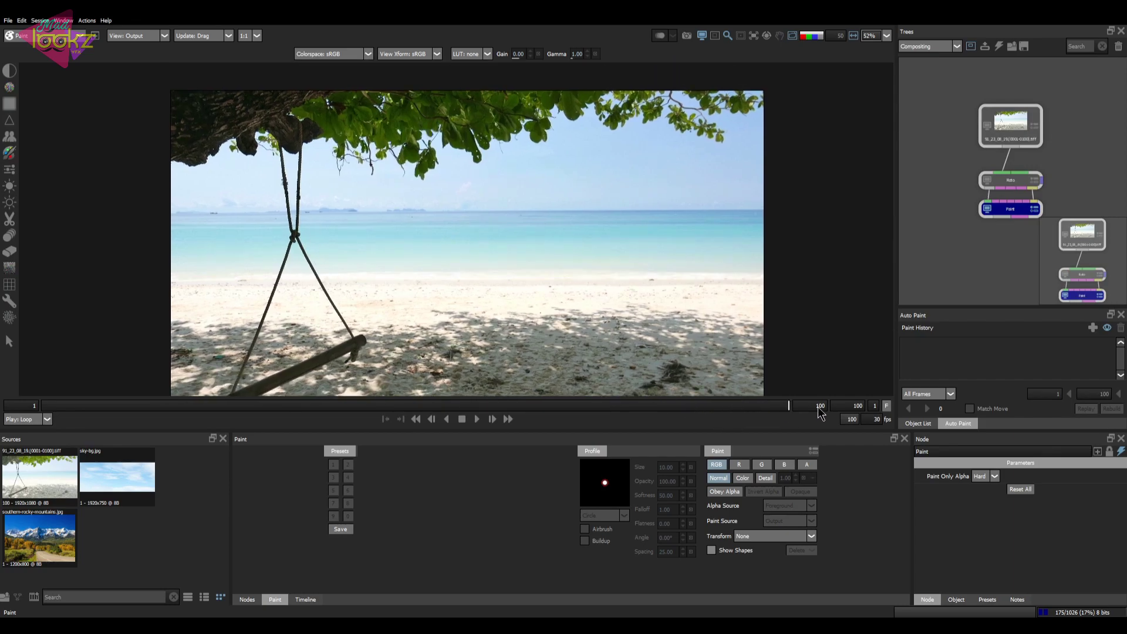
{"action": "scroll", "coordinate": [302, 285], "scroll_direction": "up", "scroll_amount": 2}
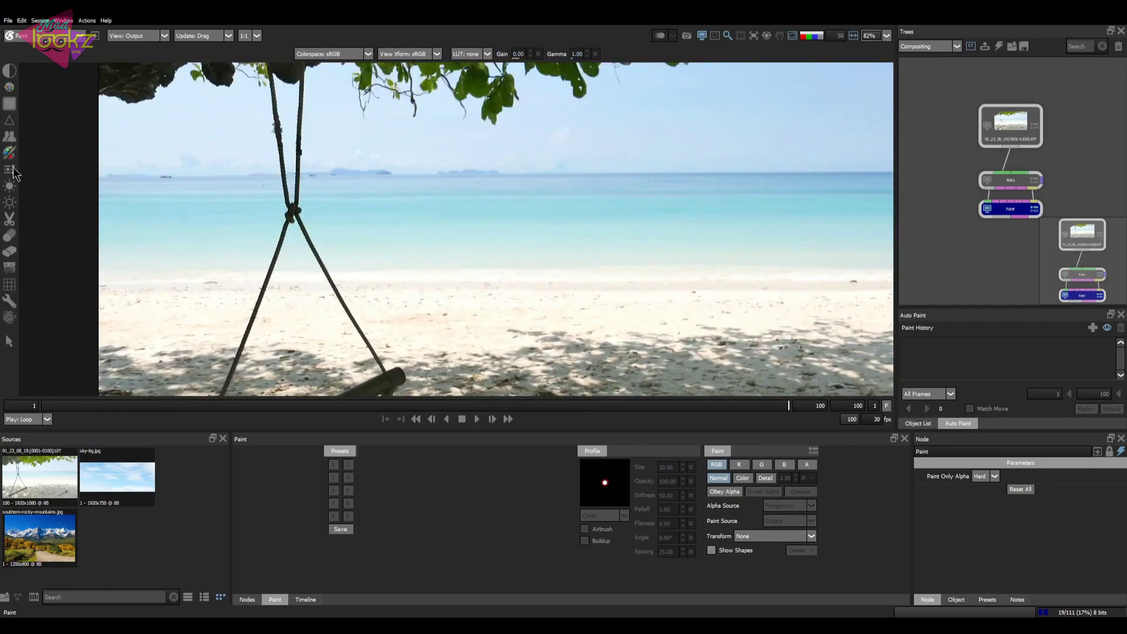
Use the Clone brush to paint clean sky over the swing's ropes where they hang from the tree branch.
{"action": "left_click", "coordinate": [9, 136]}
{"action": "scroll", "coordinate": [340, 120], "scroll_direction": "up", "scroll_amount": 5}
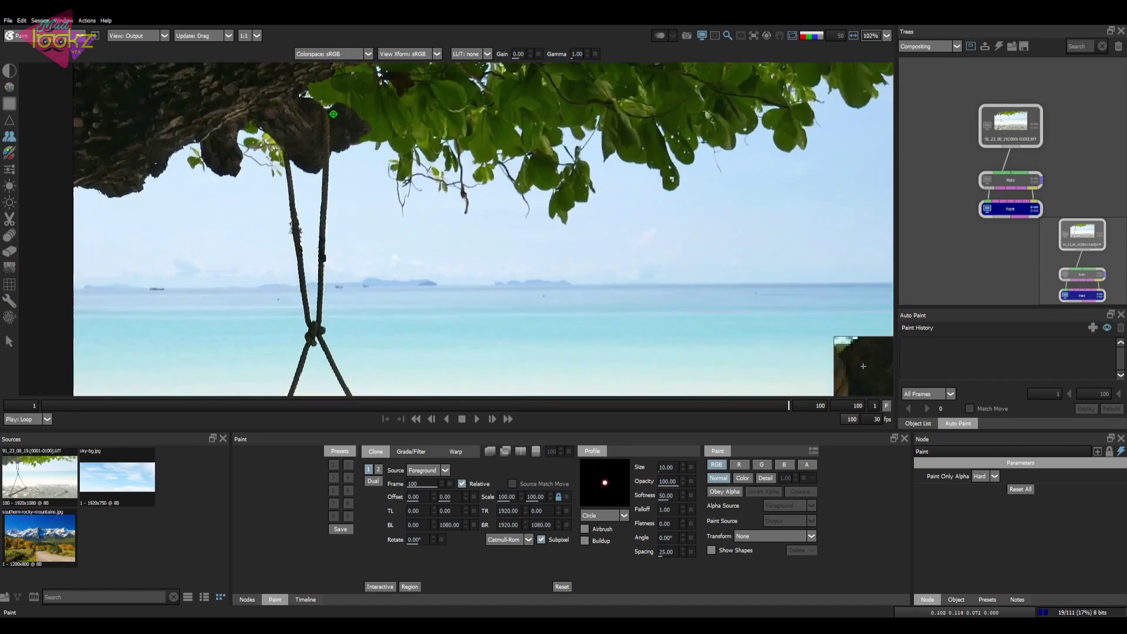
{"action": "mouse_move", "coordinate": [360, 119]}
{"action": "left_mouse_down"}
{"action": "mouse_move", "coordinate": [315, 122]}
{"action": "mouse_move", "coordinate": [308, 110]}
{"action": "mouse_move", "coordinate": [295, 132]}
{"action": "mouse_move", "coordinate": [312, 112]}
{"action": "mouse_move", "coordinate": [314, 217]}
{"action": "left_mouse_up"}
{"action": "left_click", "coordinate": [311, 114]}
{"action": "left_click", "coordinate": [311, 112]}
{"action": "mouse_move", "coordinate": [239, 226]}
{"action": "left_mouse_down"}
{"action": "mouse_move", "coordinate": [317, 208]}
{"action": "mouse_move", "coordinate": [298, 249]}
{"action": "left_mouse_up"}
{"action": "scroll", "coordinate": [353, 235], "scroll_direction": "down", "scroll_amount": 2}
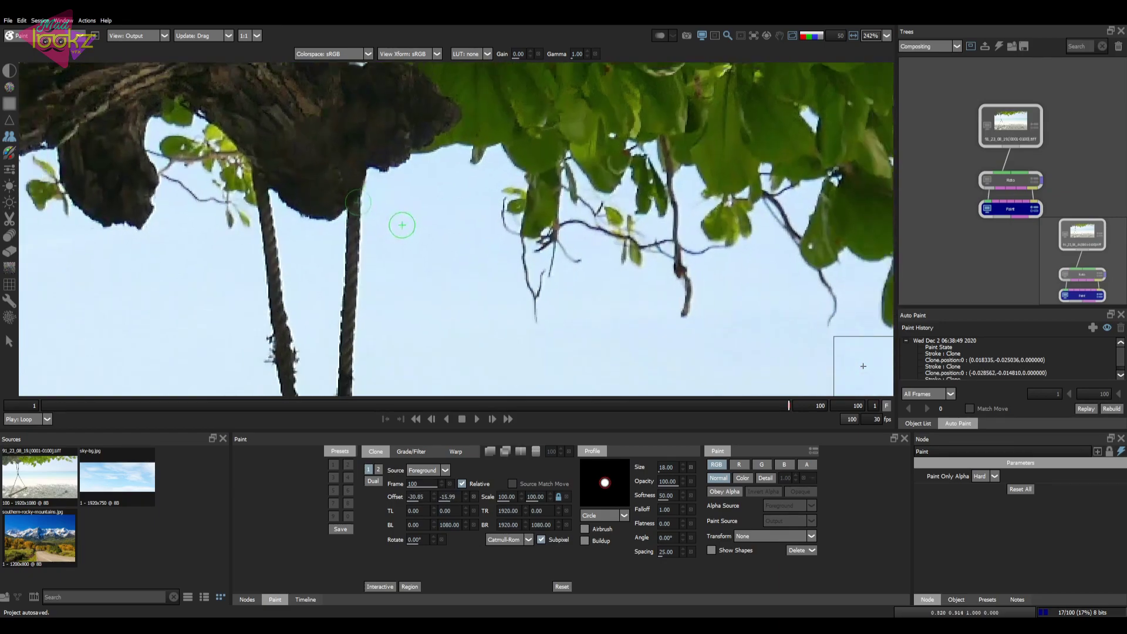
{"action": "mouse_move", "coordinate": [444, 227]}
{"action": "left_mouse_down"}
{"action": "mouse_move", "coordinate": [374, 225]}
{"action": "mouse_move", "coordinate": [468, 223]}
{"action": "mouse_move", "coordinate": [448, 231]}
{"action": "mouse_move", "coordinate": [355, 210]}
{"action": "left_mouse_up"}
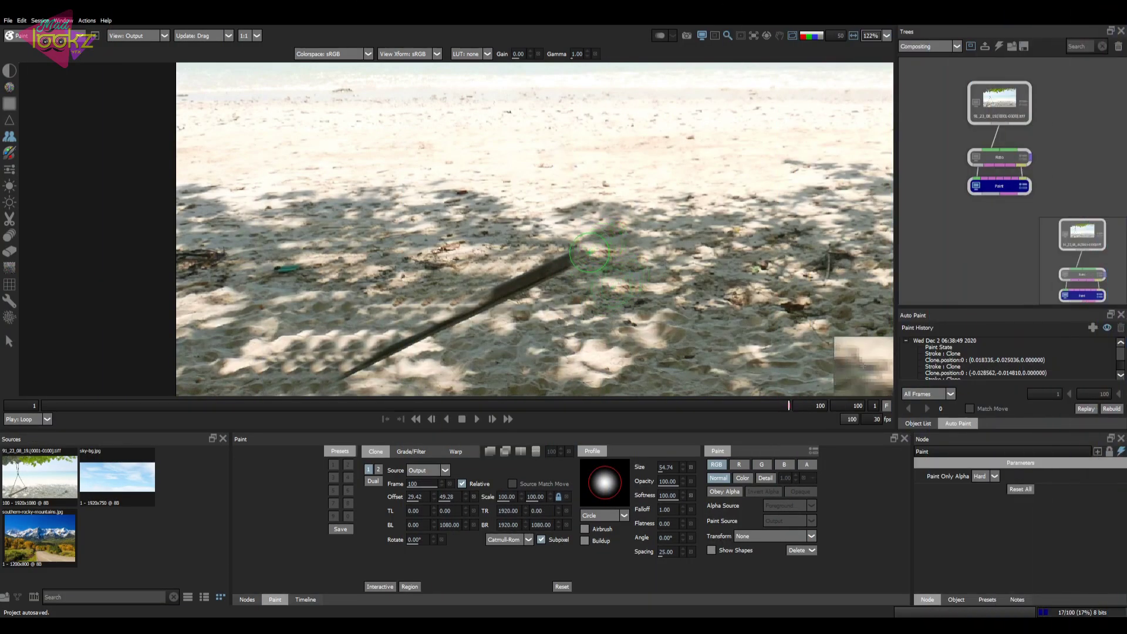
Clone clean sand over the swing's wooden seat and retouch the repeated patches around it.
{"action": "mouse_move", "coordinate": [562, 274]}
{"action": "left_mouse_down"}
{"action": "mouse_move", "coordinate": [503, 290]}
{"action": "mouse_move", "coordinate": [537, 271]}
{"action": "mouse_move", "coordinate": [332, 380]}
{"action": "left_mouse_up"}
{"action": "left_click_drag", "start_coordinate": [447, 315], "coordinate": [484, 274]}
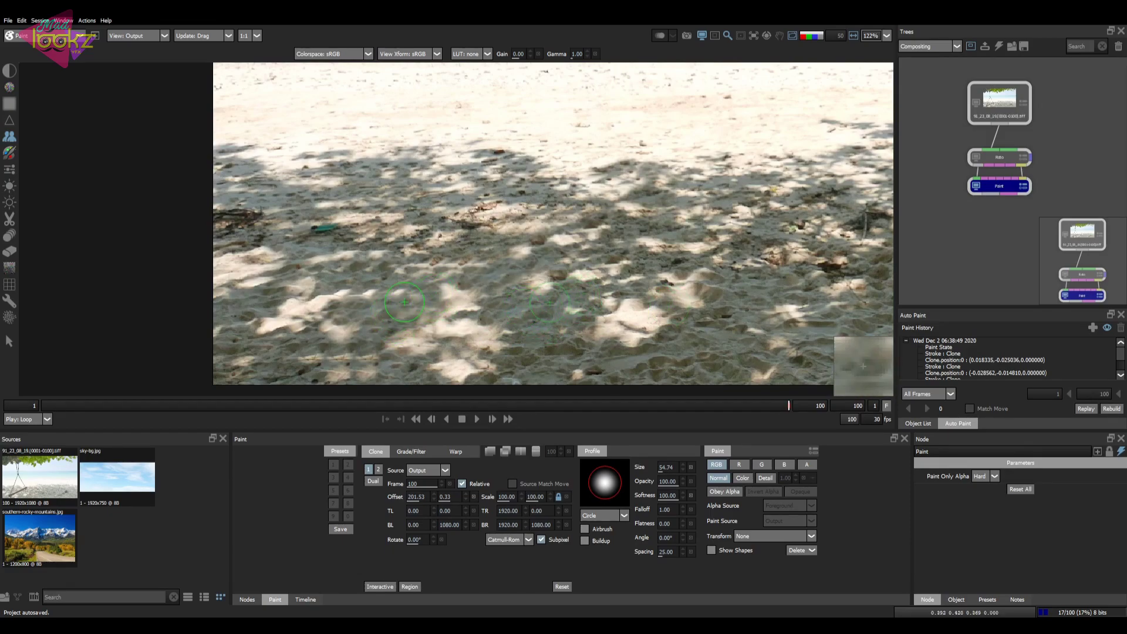
{"action": "scroll", "coordinate": [445, 331], "scroll_direction": "down", "scroll_amount": 1}
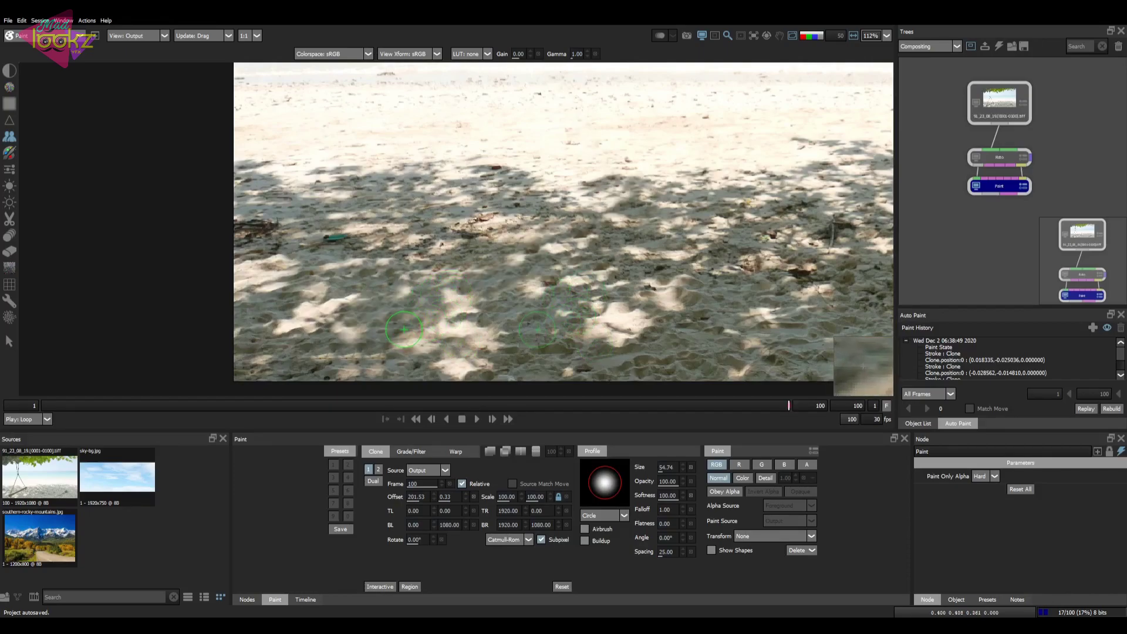
{"action": "left_click_drag", "start_coordinate": [398, 330], "coordinate": [402, 321]}
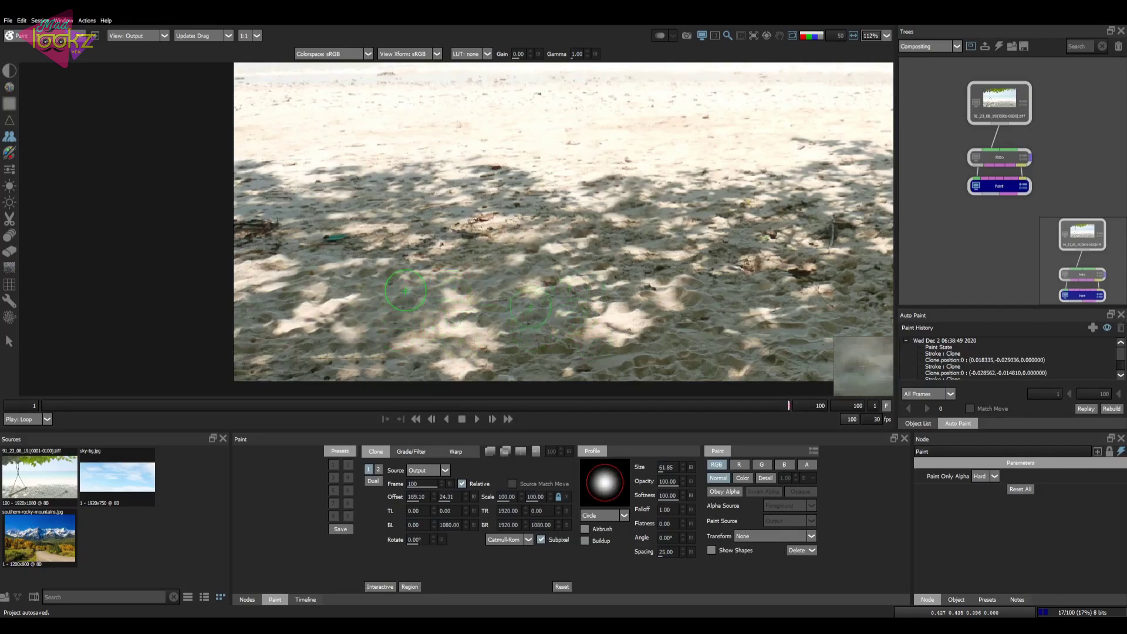
{"action": "scroll", "coordinate": [496, 316], "scroll_direction": "down", "scroll_amount": 4}
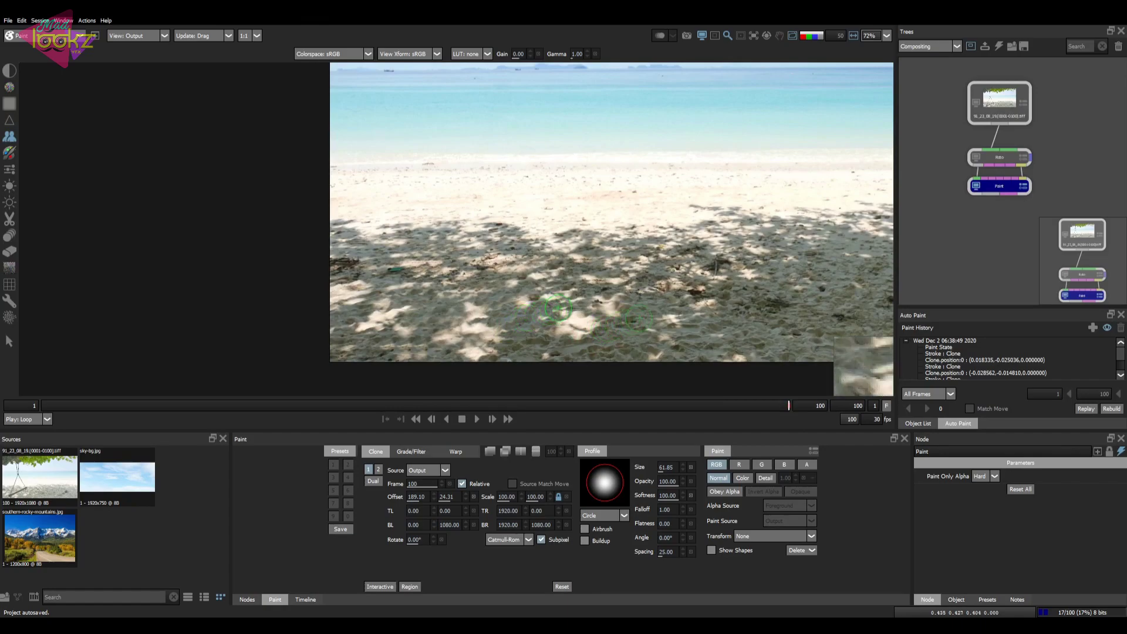
{"action": "scroll", "coordinate": [578, 304], "scroll_direction": "up", "scroll_amount": 3}
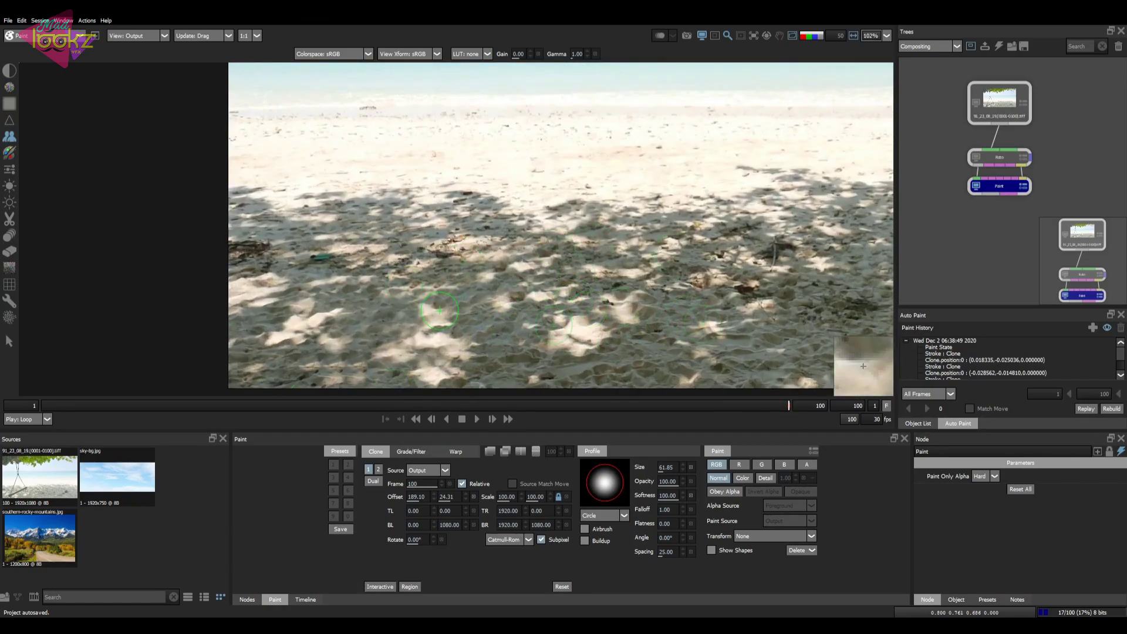
{"action": "left_click_drag", "start_coordinate": [348, 353], "coordinate": [336, 365]}
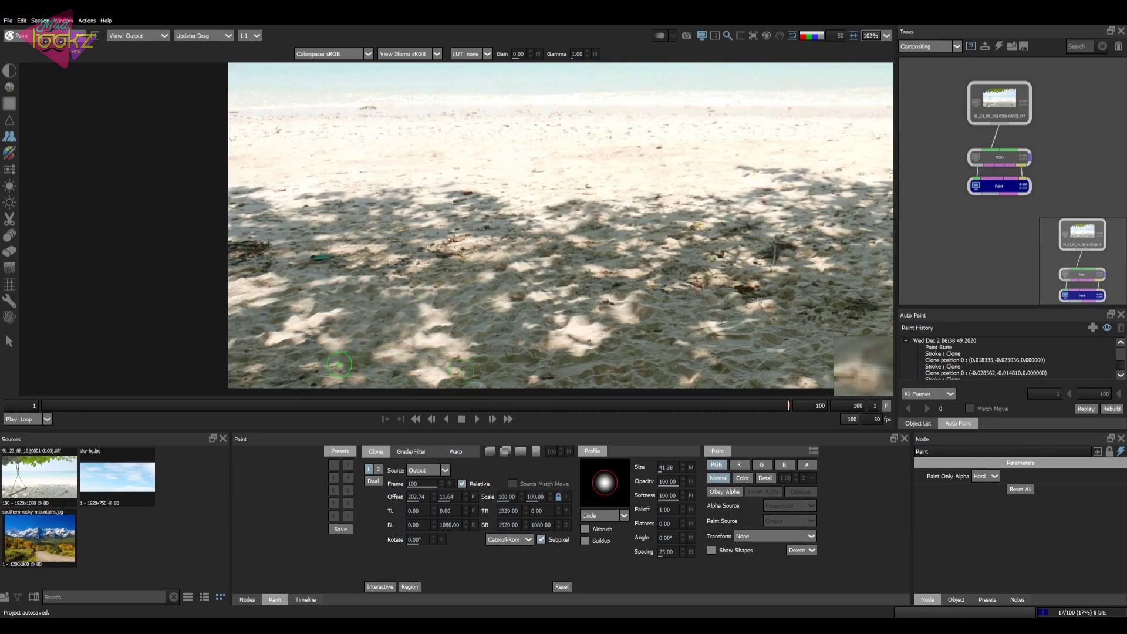
Compare the original footage with the painted result to check the swing removal.
{"action": "key", "text": "1"}
{"action": "key", "text": "2"}
{"action": "scroll", "coordinate": [404, 347], "scroll_direction": "down", "scroll_amount": 1}
{"action": "key", "text": "1"}
{"action": "key", "text": "2"}
{"action": "key", "text": "1"}
{"action": "key", "text": "2"}
{"action": "scroll", "coordinate": [459, 318], "scroll_direction": "down", "scroll_amount": 1}
{"action": "key", "text": "1"}
{"action": "key", "text": "3"}
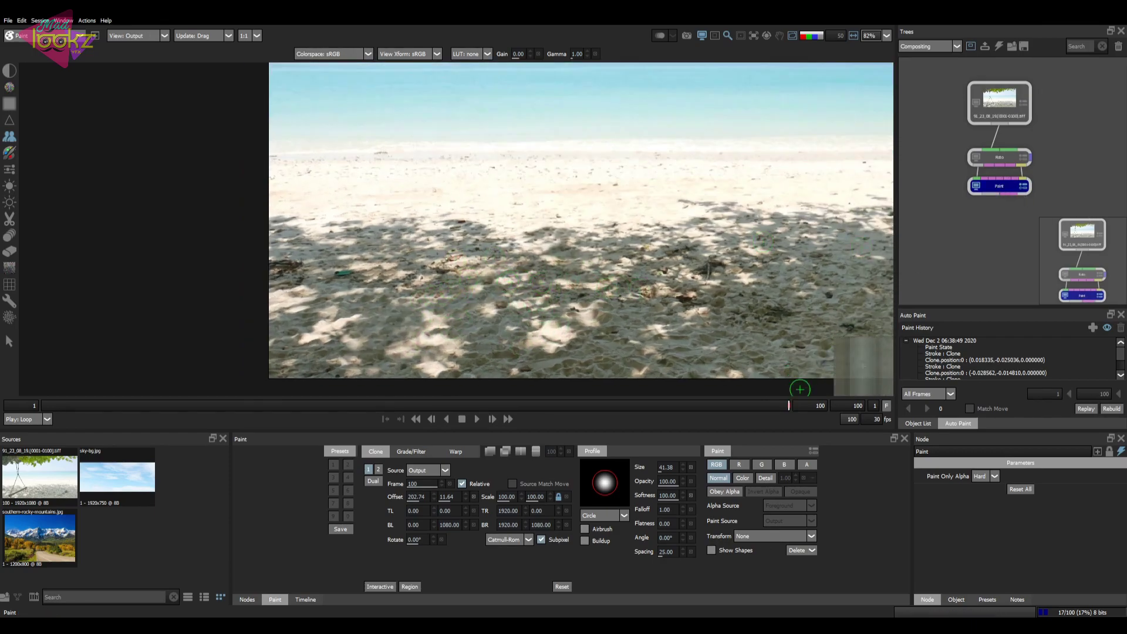
Select the recorded clone strokes in the paint history and replay them across all frames.
{"action": "left_click_drag", "start_coordinate": [787, 404], "coordinate": [827, 395]}
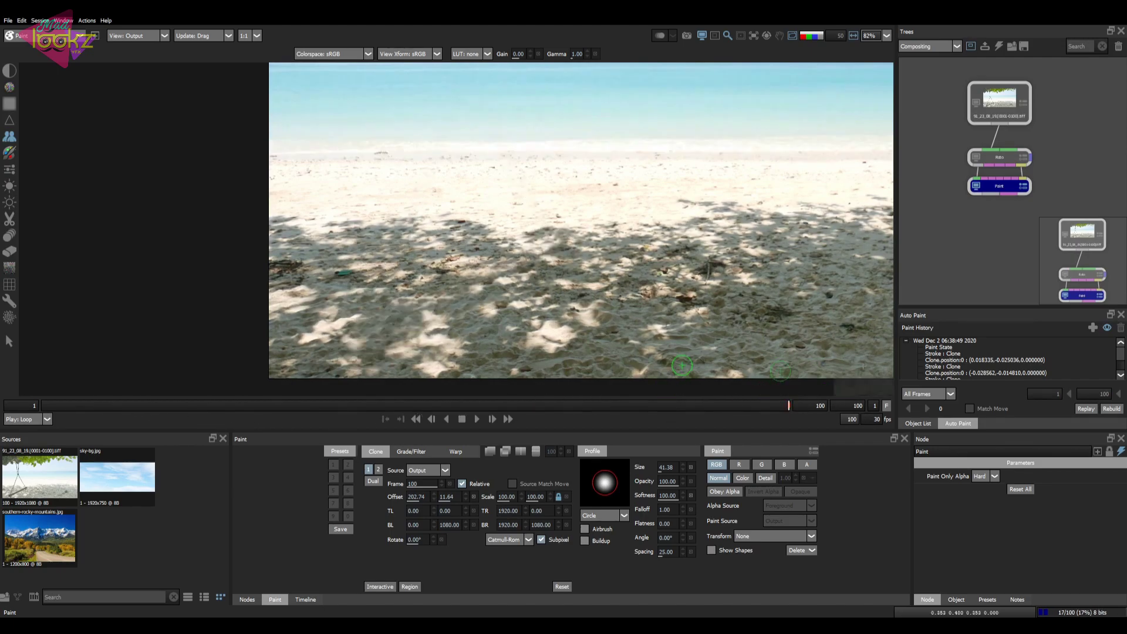
{"action": "left_click", "coordinate": [959, 339]}
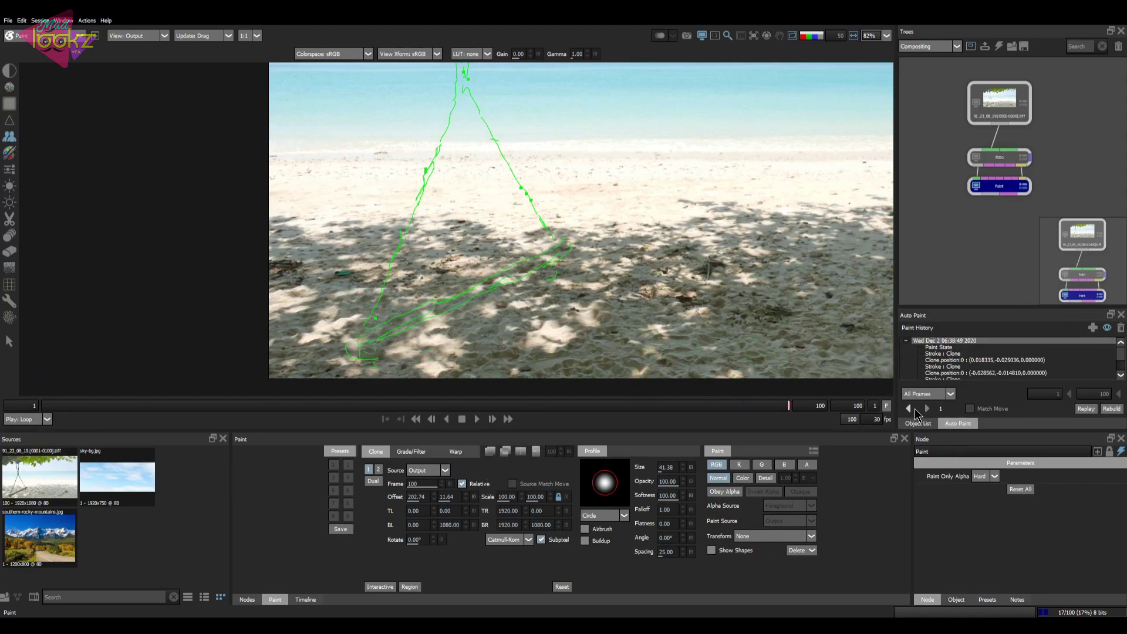
{"action": "left_click", "coordinate": [910, 408]}
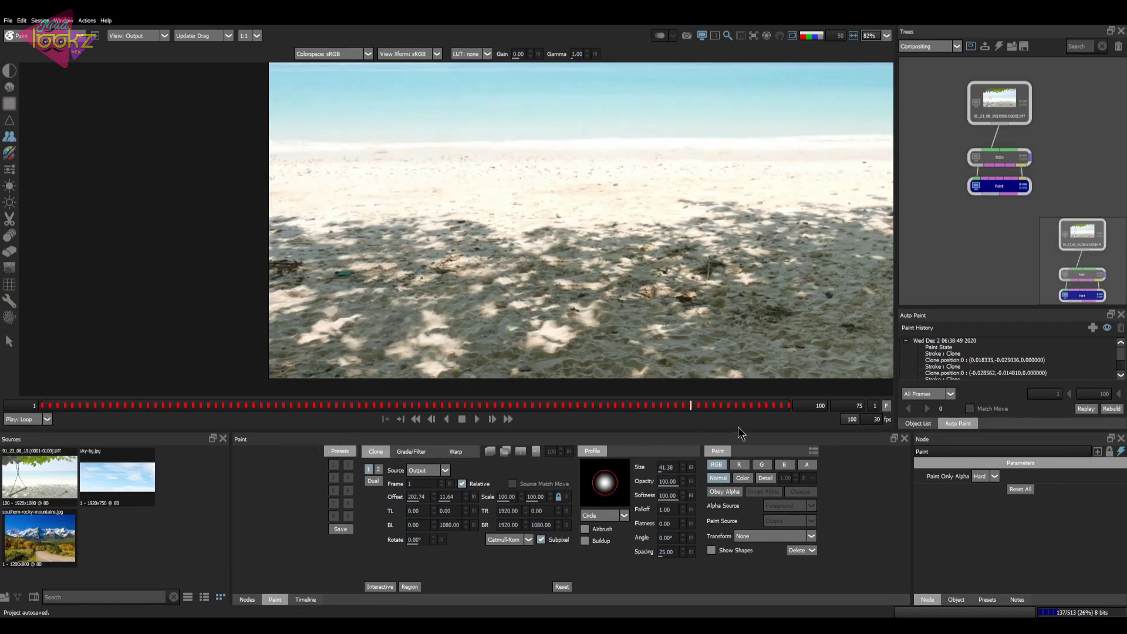
Scrub through the whole clip and inspect the sand, sea and tree areas for clone artifacts.
{"action": "scroll", "coordinate": [469, 252], "scroll_direction": "down", "scroll_amount": 3}
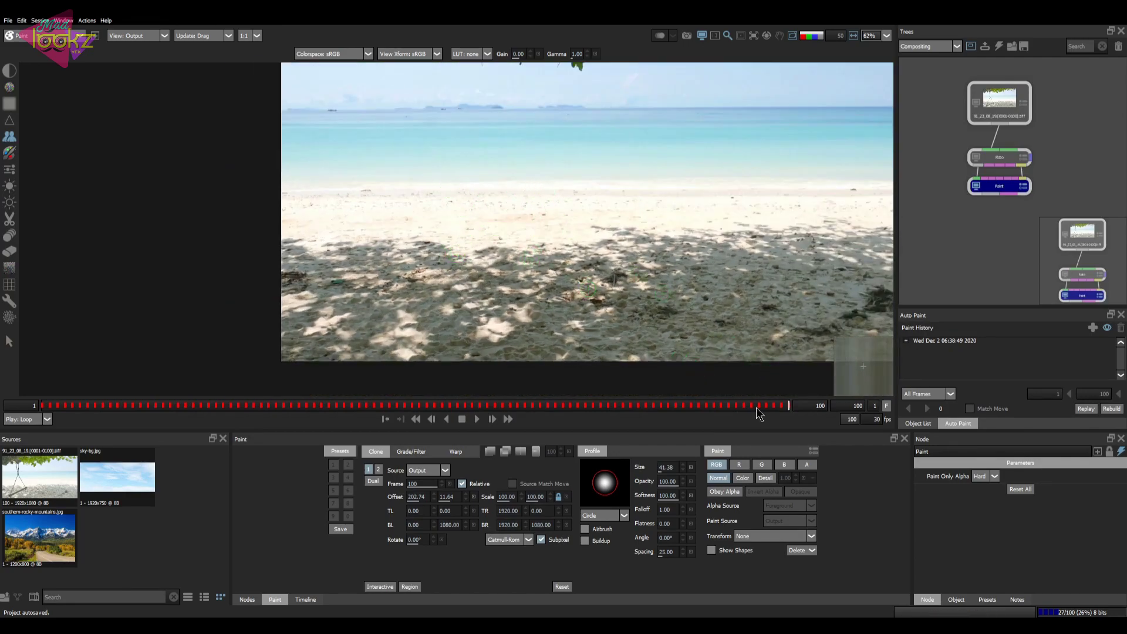
{"action": "left_click_drag", "start_coordinate": [785, 408], "coordinate": [86, 456]}
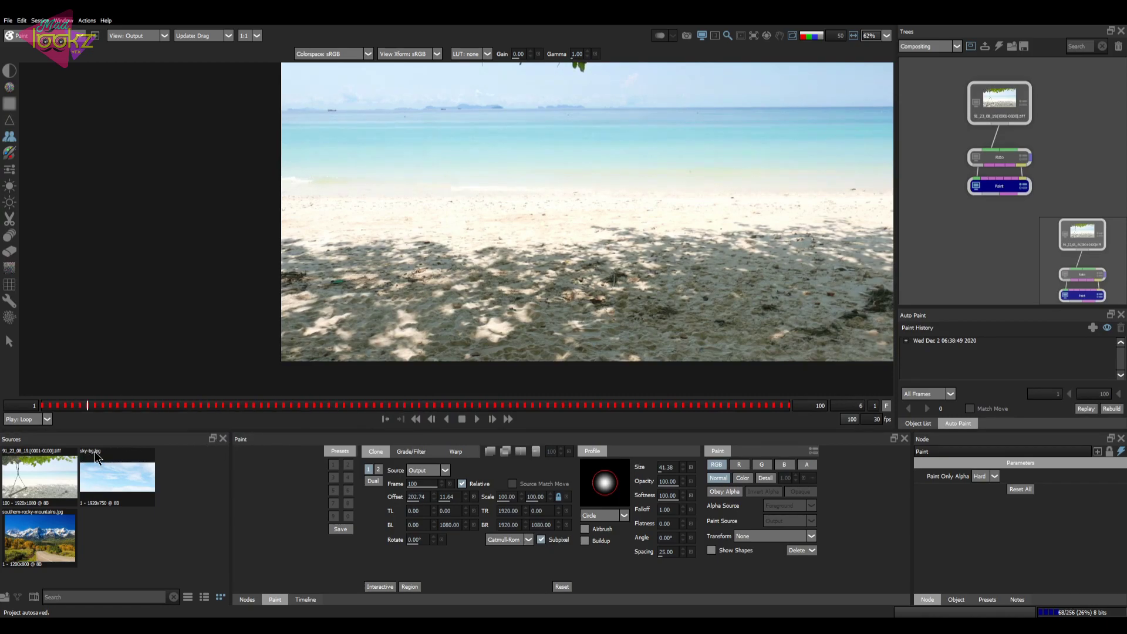
{"action": "left_click_drag", "start_coordinate": [324, 451], "coordinate": [760, 405]}
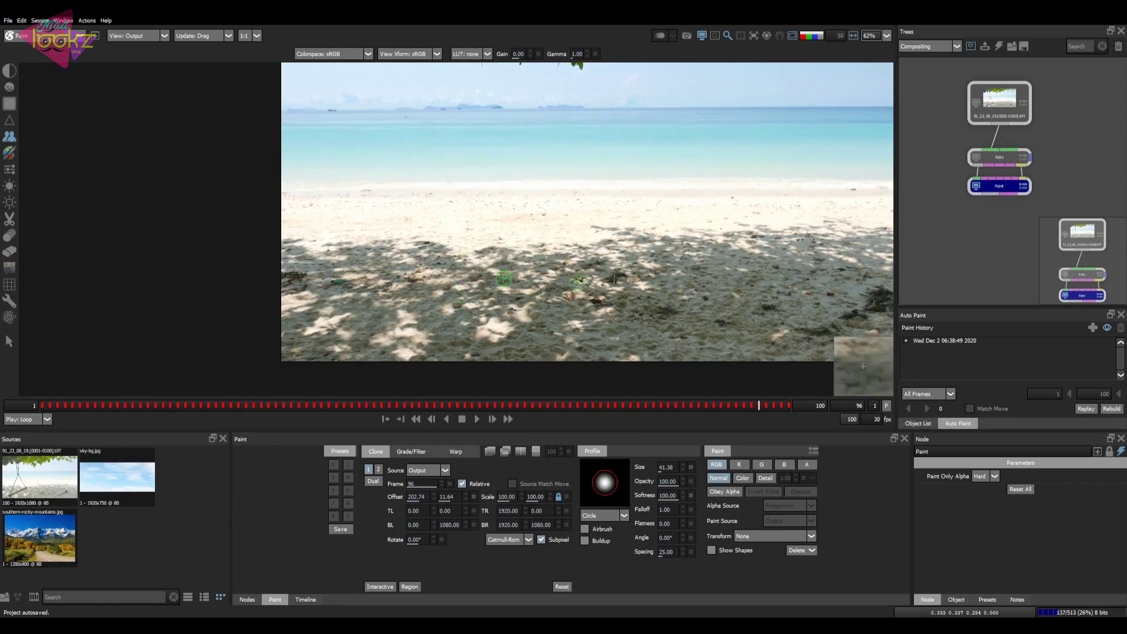
{"action": "left_click_drag", "start_coordinate": [980, 222], "coordinate": [954, 208]}
{"action": "scroll", "coordinate": [558, 200], "scroll_direction": "down", "scroll_amount": 2}
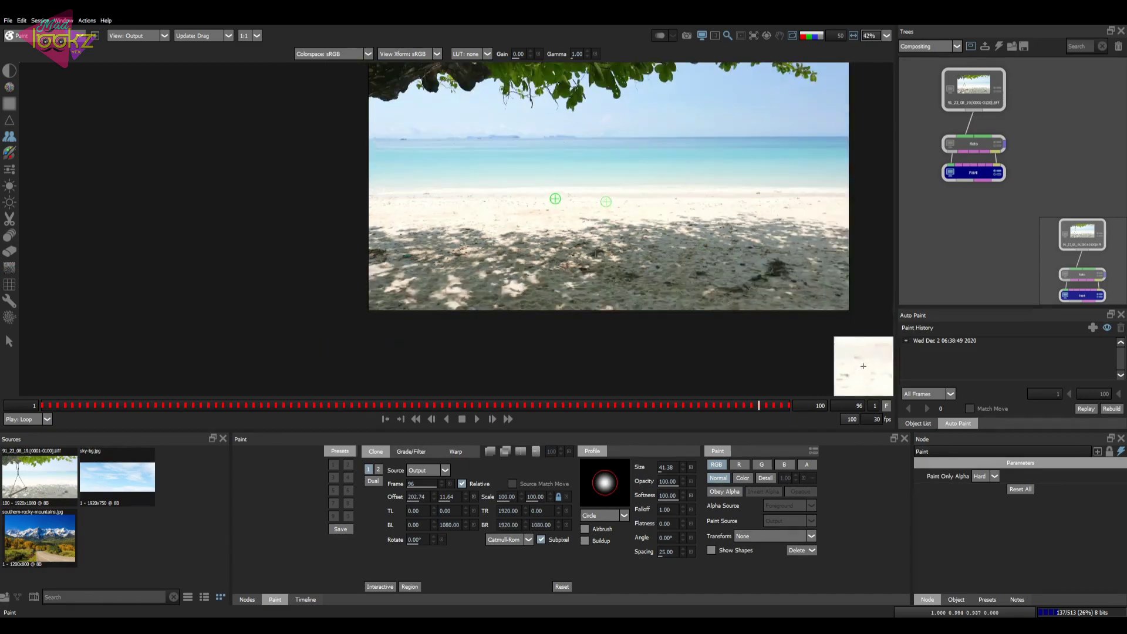
{"action": "left_click_drag", "start_coordinate": [547, 179], "coordinate": [519, 240]}
{"action": "scroll", "coordinate": [519, 240], "scroll_direction": "up", "scroll_amount": 4}
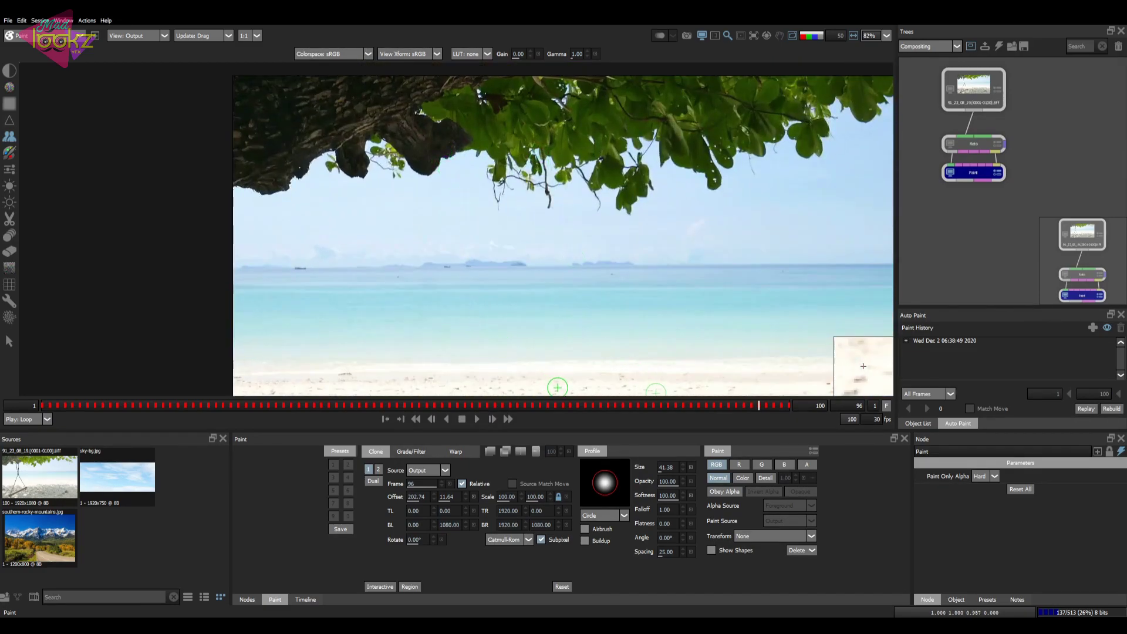
{"action": "mouse_move", "coordinate": [568, 409]}
{"action": "left_mouse_down"}
{"action": "mouse_move", "coordinate": [734, 415]}
{"action": "mouse_move", "coordinate": [41, 375]}
{"action": "left_mouse_up"}
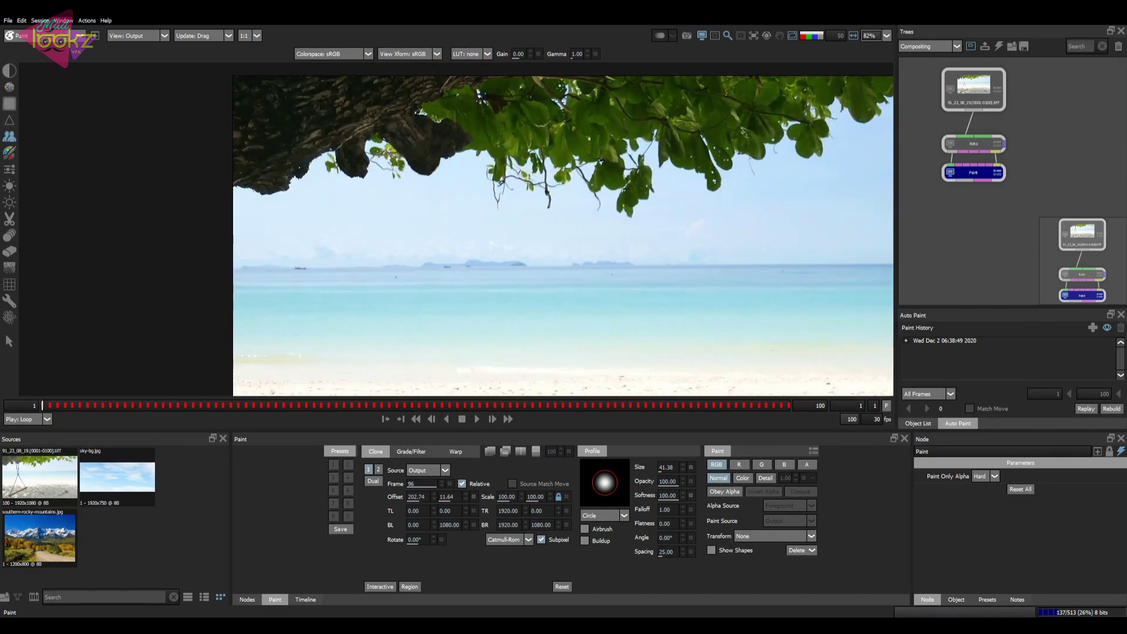
{"action": "scroll", "coordinate": [526, 241], "scroll_direction": "down", "scroll_amount": 3}
Add a zMatte node from the Silhouette category after the Paint node and position it below.
{"action": "left_click_drag", "start_coordinate": [561, 274], "coordinate": [386, 280]}
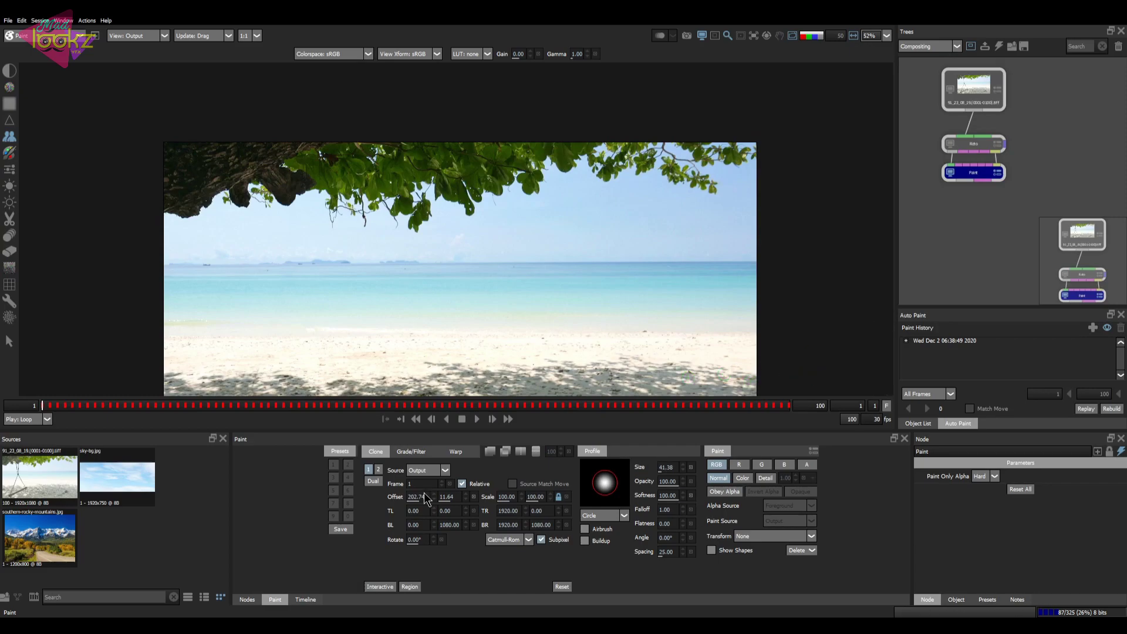
{"action": "left_click", "coordinate": [258, 599]}
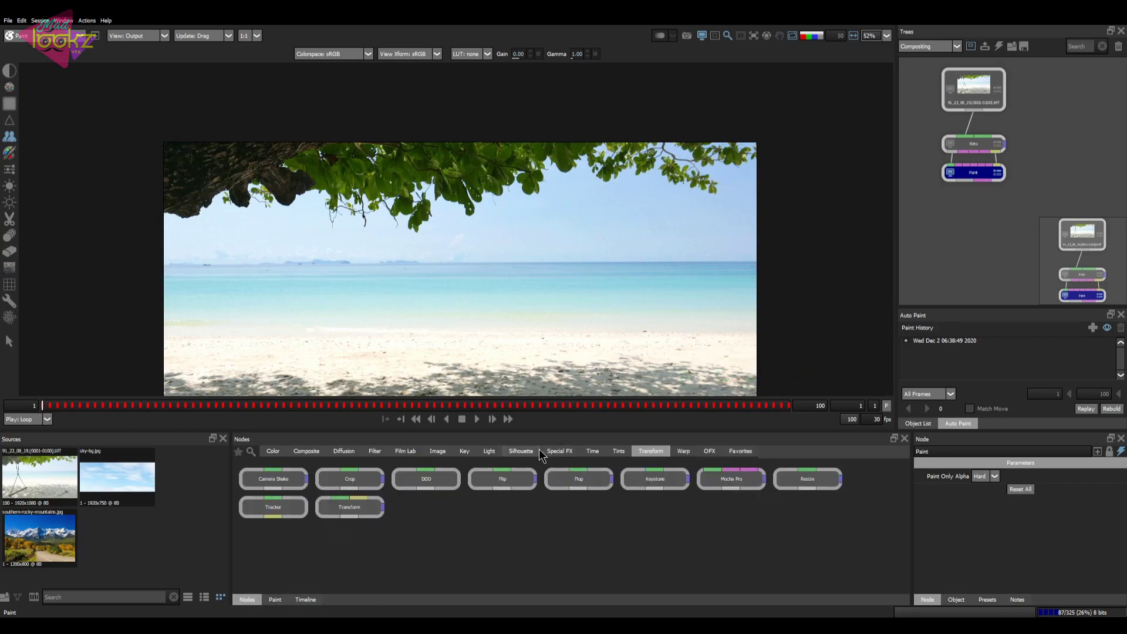
{"action": "left_click", "coordinate": [521, 450]}
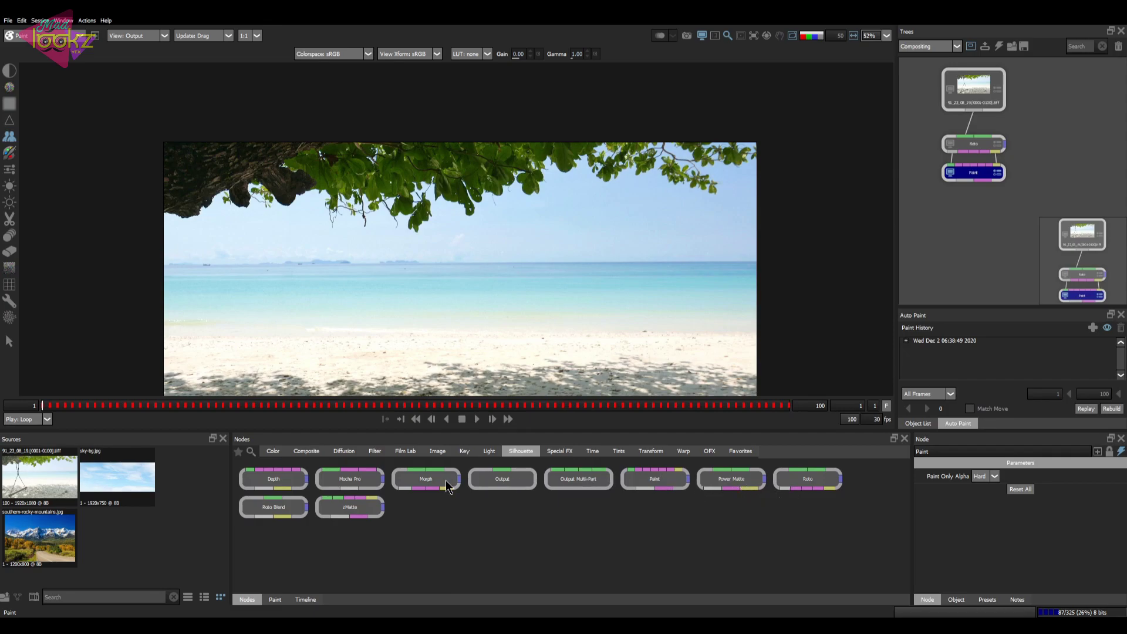
{"action": "mouse_move", "coordinate": [345, 513]}
{"action": "left_mouse_down"}
{"action": "mouse_move", "coordinate": [1036, 289]}
{"action": "mouse_move", "coordinate": [981, 219]}
{"action": "left_mouse_up"}
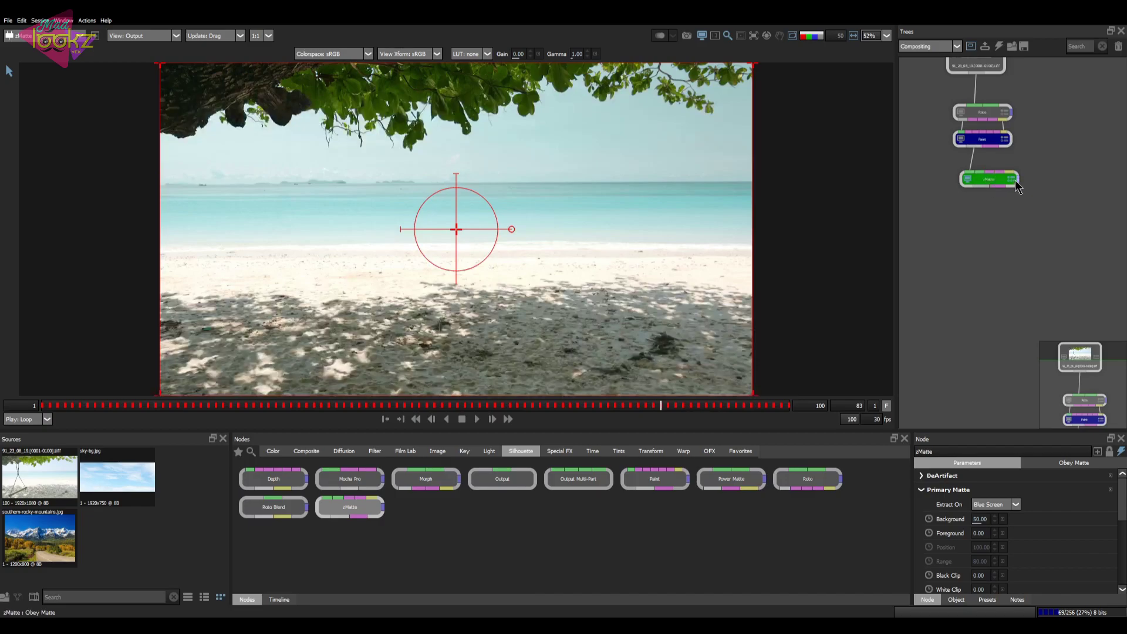
{"action": "left_click_drag", "start_coordinate": [999, 181], "coordinate": [996, 191]}
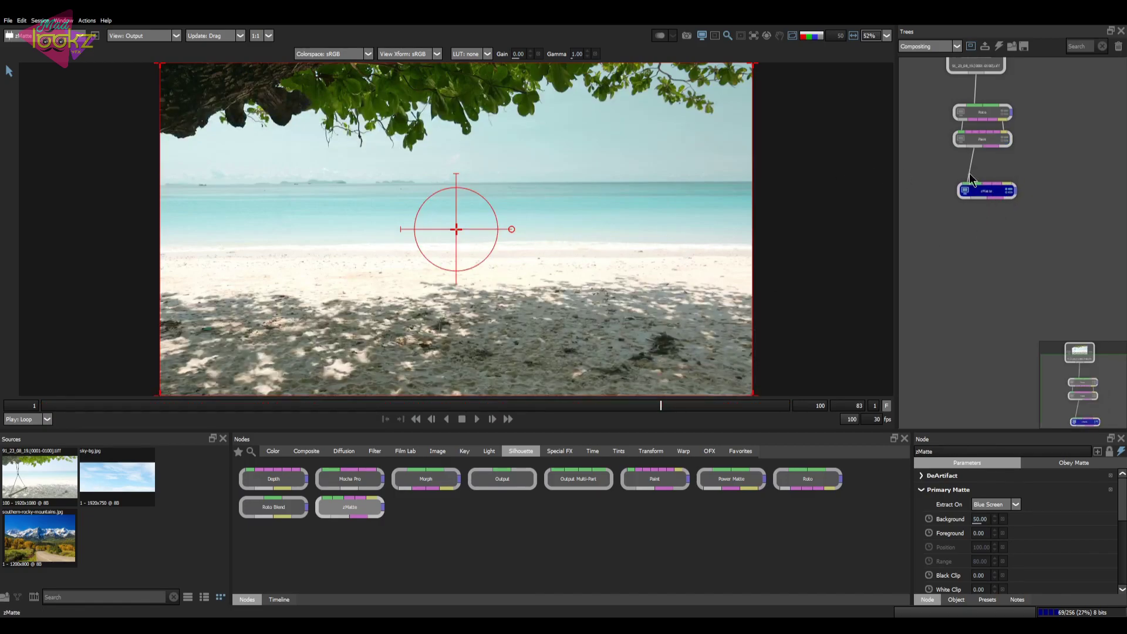
Set the zMatte primary matte to extract on Luminance and display its alpha channel.
{"action": "left_click", "coordinate": [992, 504]}
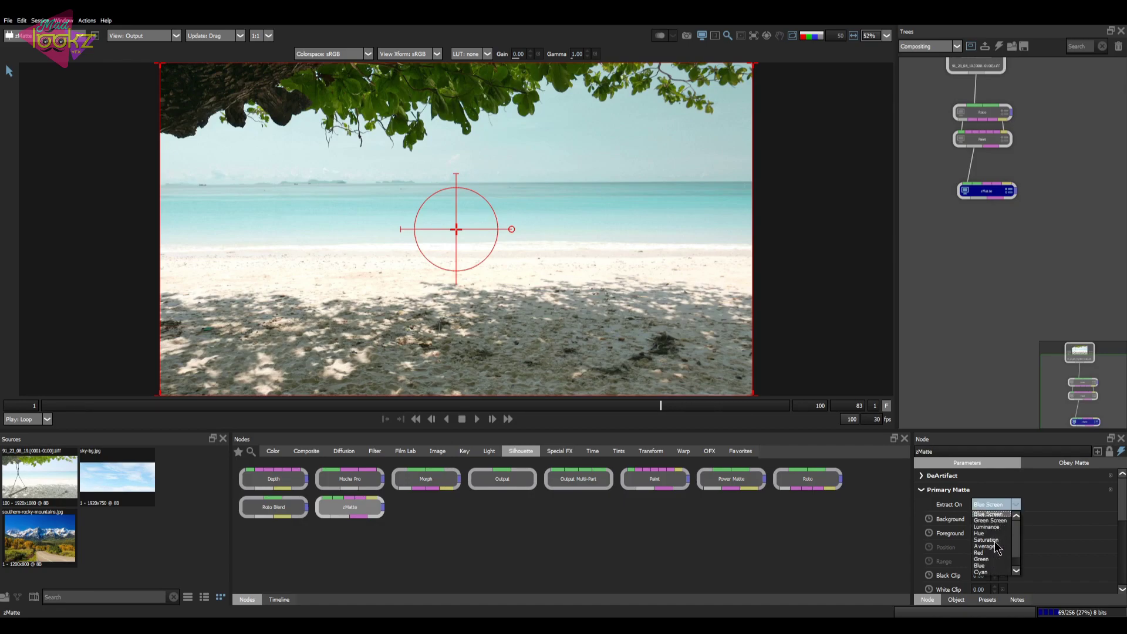
{"action": "left_click", "coordinate": [990, 526]}
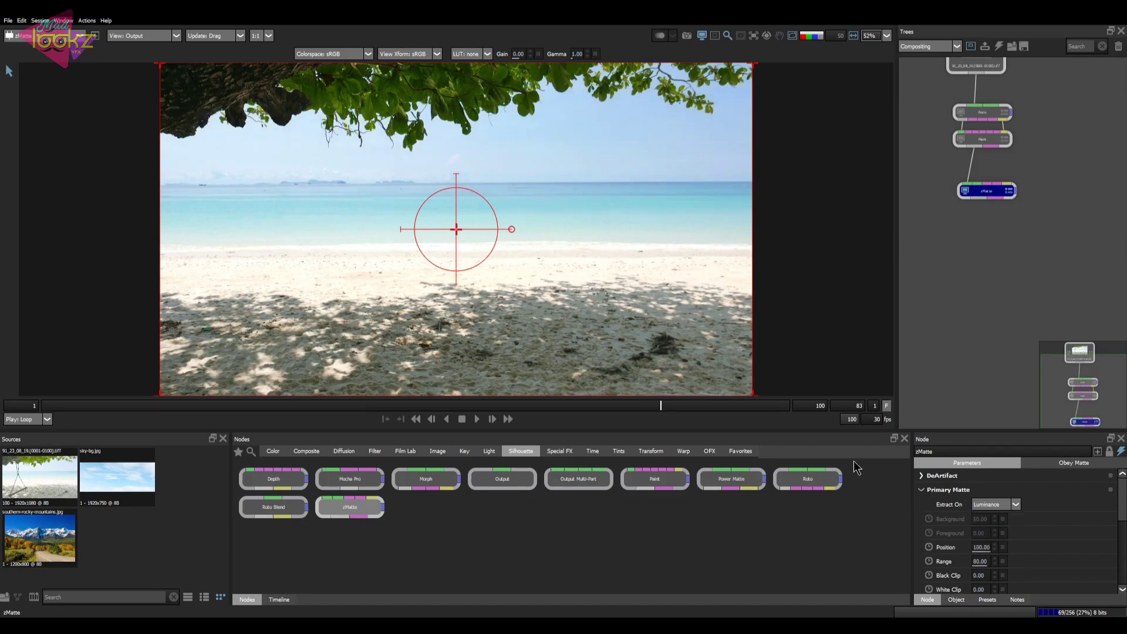
{"action": "scroll", "coordinate": [679, 269], "scroll_direction": "down", "scroll_amount": 1}
{"action": "key", "text": "a"}
{"action": "key", "text": "a"}
{"action": "key", "text": "a"}
{"action": "key", "text": "a"}
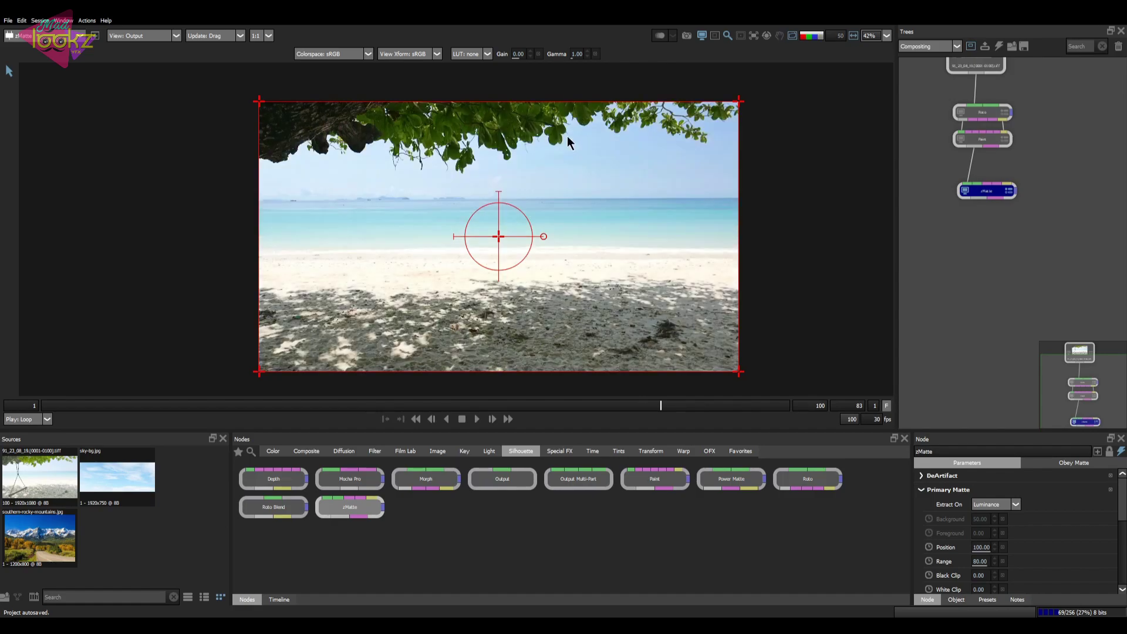
{"action": "key", "text": "a"}
{"action": "key", "text": "a"}
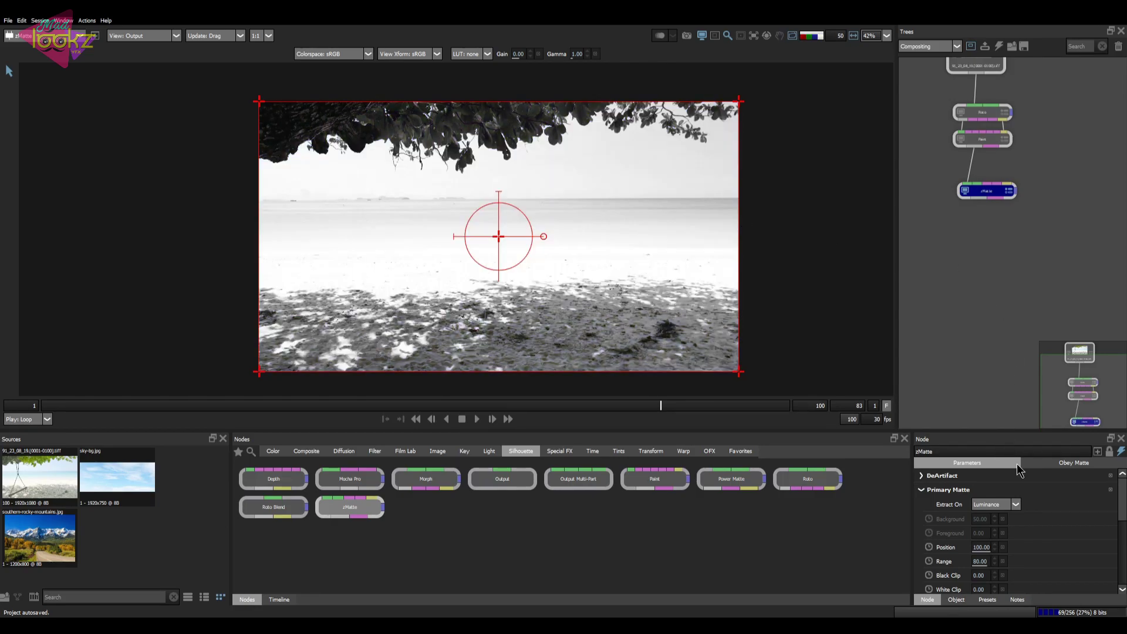
Invert the zMatte primary matte and set Position to 87, Range to 58, Black Clip to 37 and White Clip to 25.
{"action": "scroll", "coordinate": [1011, 537], "scroll_direction": "down", "scroll_amount": 2}
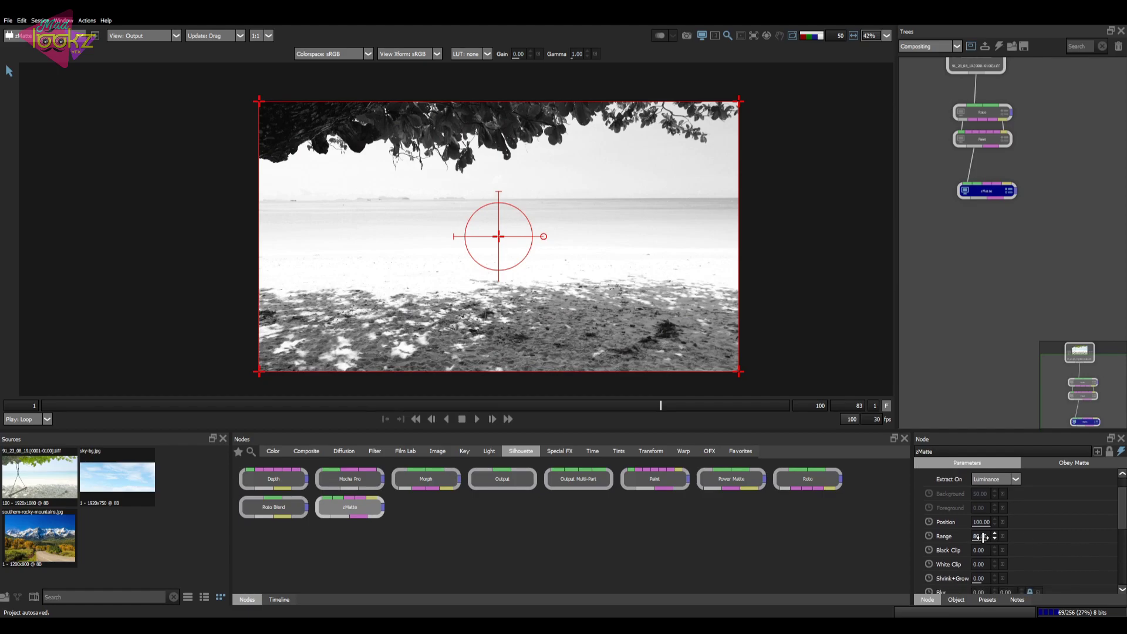
{"action": "left_click_drag", "start_coordinate": [967, 535], "coordinate": [962, 536]}
{"action": "mouse_move", "coordinate": [1123, 512]}
{"action": "left_mouse_down"}
{"action": "mouse_move", "coordinate": [1124, 543]}
{"action": "mouse_move", "coordinate": [1123, 531]}
{"action": "left_mouse_up"}
{"action": "left_click", "coordinate": [975, 535]}
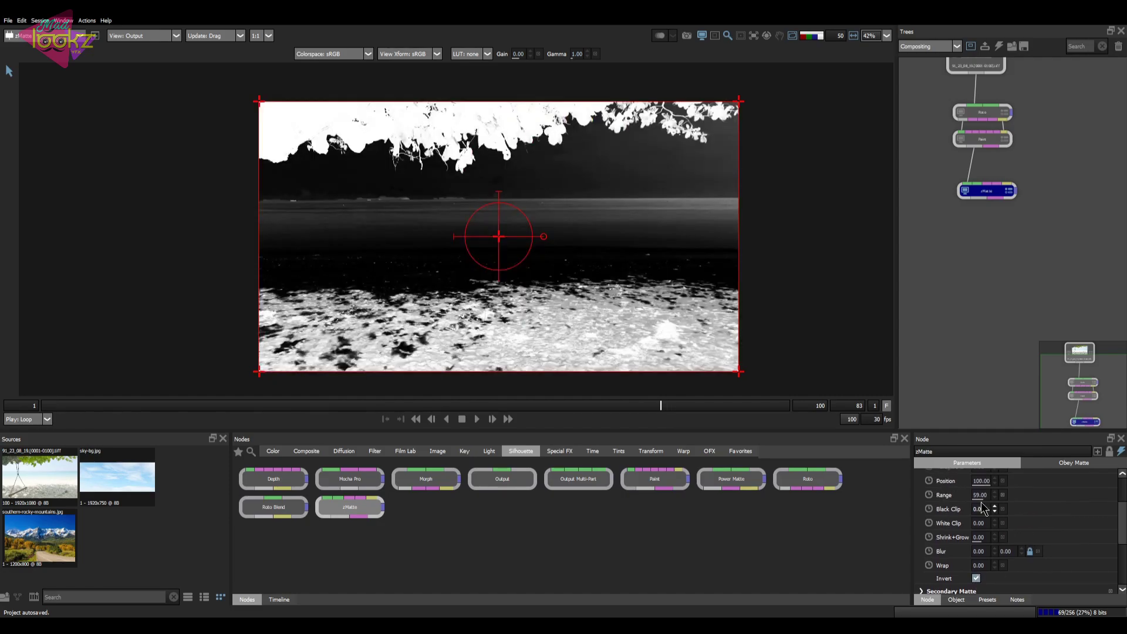
{"action": "left_click_drag", "start_coordinate": [979, 496], "coordinate": [966, 483]}
{"action": "left_click_drag", "start_coordinate": [1122, 525], "coordinate": [1118, 509]}
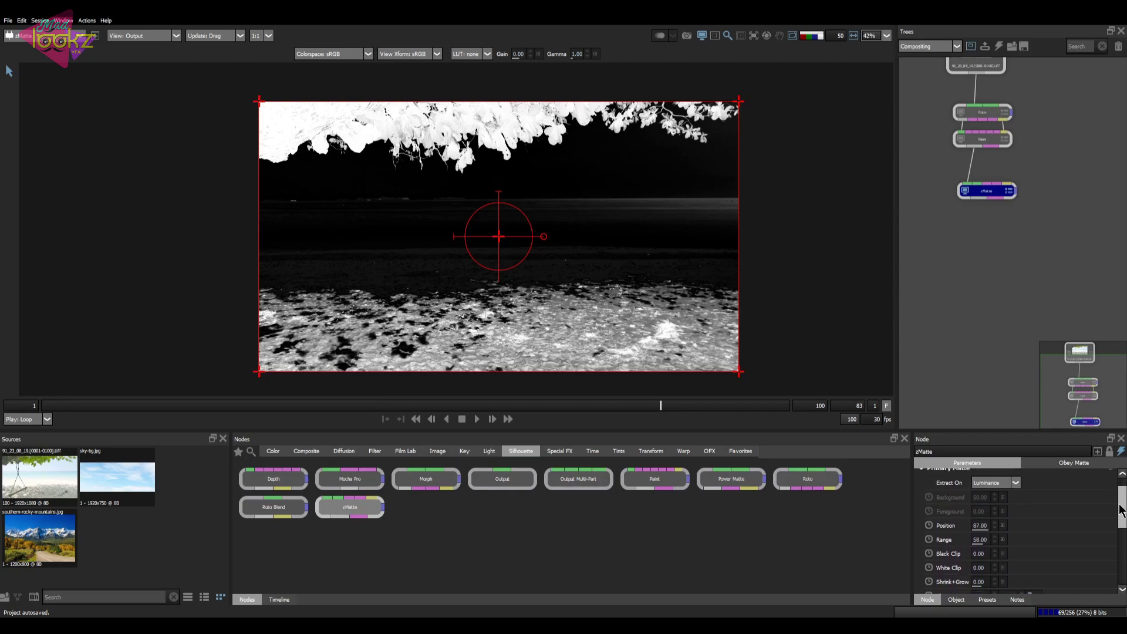
{"action": "left_click_drag", "start_coordinate": [963, 554], "coordinate": [986, 568]}
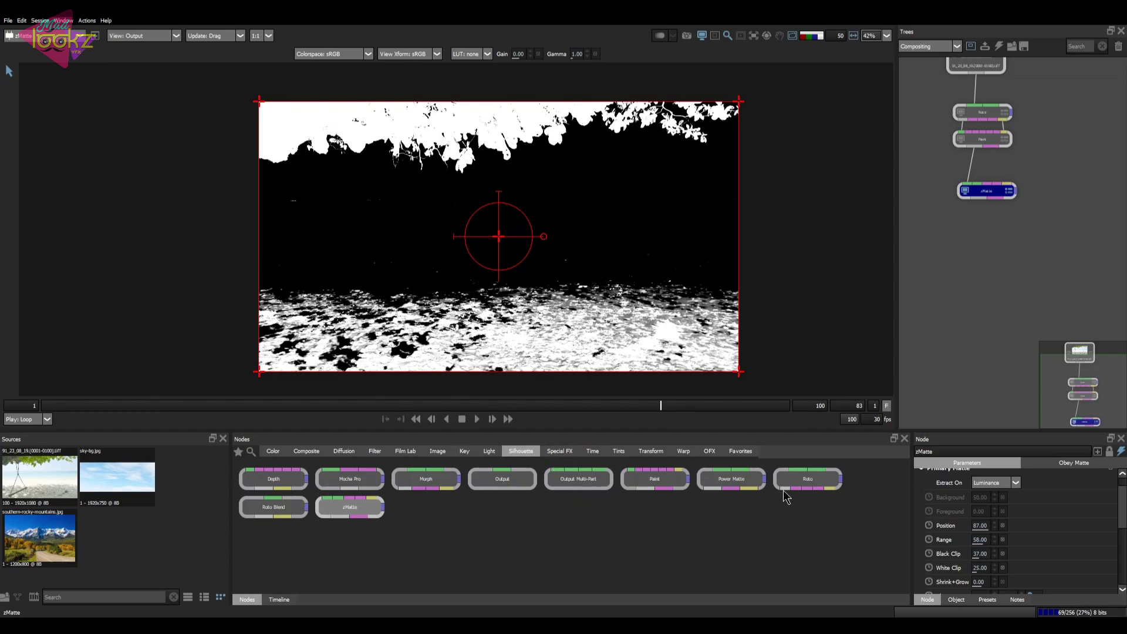
Add a Roto node from the Silhouette category beside zMatte, connected to its obey matte input, and view the zMatte output.
{"action": "left_click_drag", "start_coordinate": [792, 481], "coordinate": [1044, 315]}
{"action": "left_click_drag", "start_coordinate": [1059, 179], "coordinate": [1039, 174]}
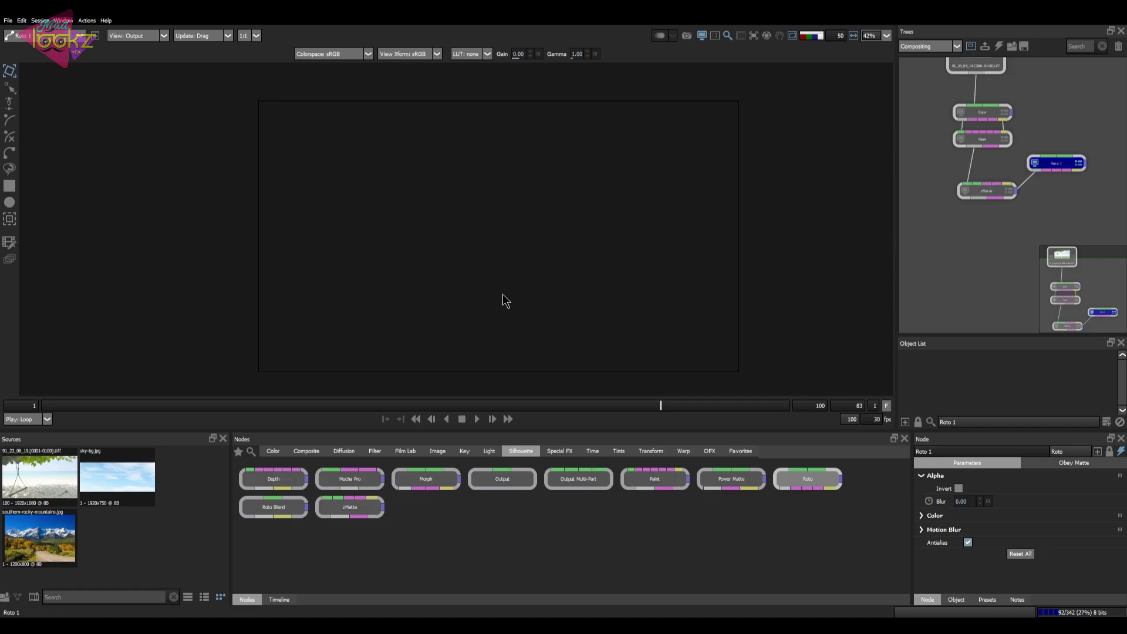
{"action": "left_click", "coordinate": [966, 190]}
Draw a closed Bezier shape in the Roto node around the tree foliage, extending past the frame's upper and side edges.
{"action": "left_click", "coordinate": [231, 174]}
{"action": "left_click", "coordinate": [307, 174]}
{"action": "left_click", "coordinate": [511, 182]}
{"action": "left_click", "coordinate": [767, 73]}
{"action": "left_click", "coordinate": [238, 81]}
{"action": "left_click", "coordinate": [231, 174]}
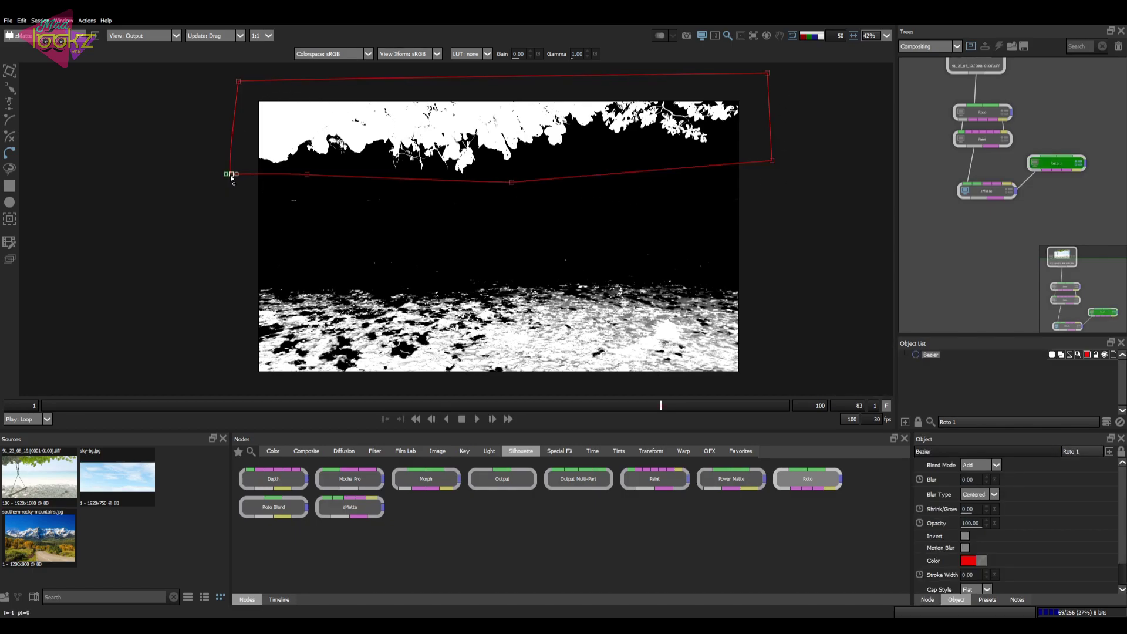
Enable Obey on the zMatte node's obey matte so the Roto shape limits the matte to the foliage.
{"action": "left_click", "coordinate": [1006, 191]}
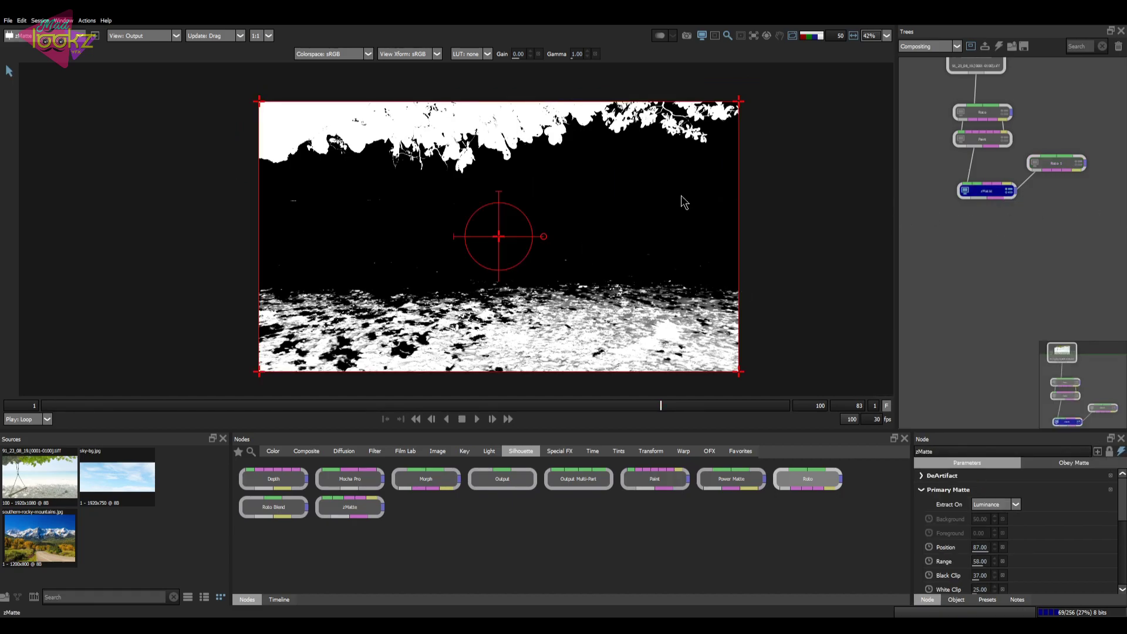
{"action": "left_click", "coordinate": [1073, 463]}
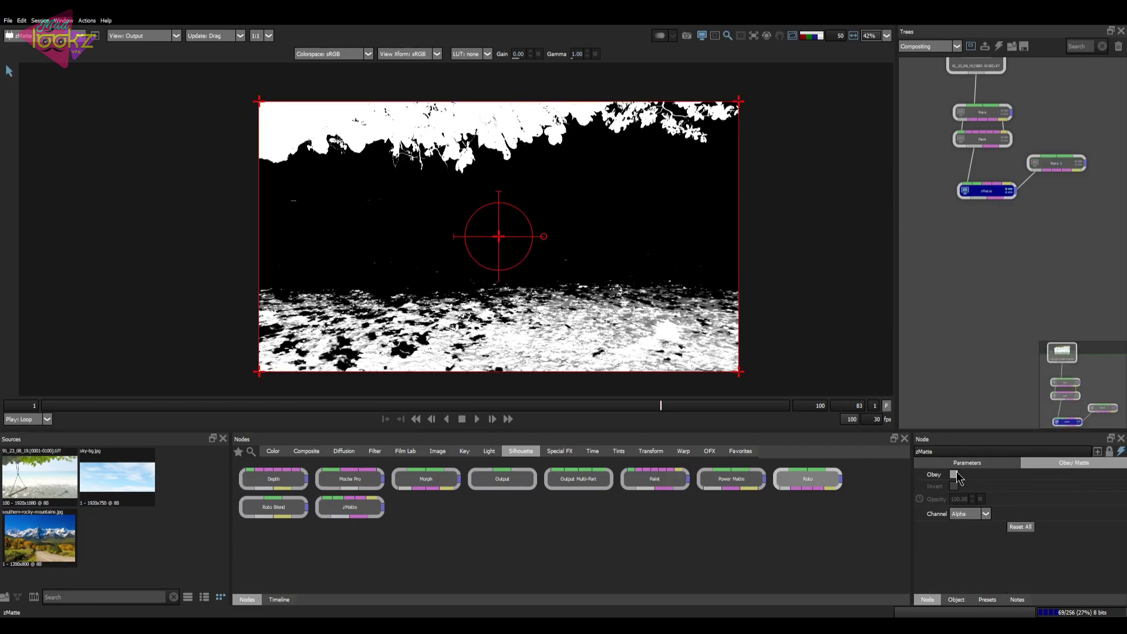
{"action": "left_click", "coordinate": [953, 474]}
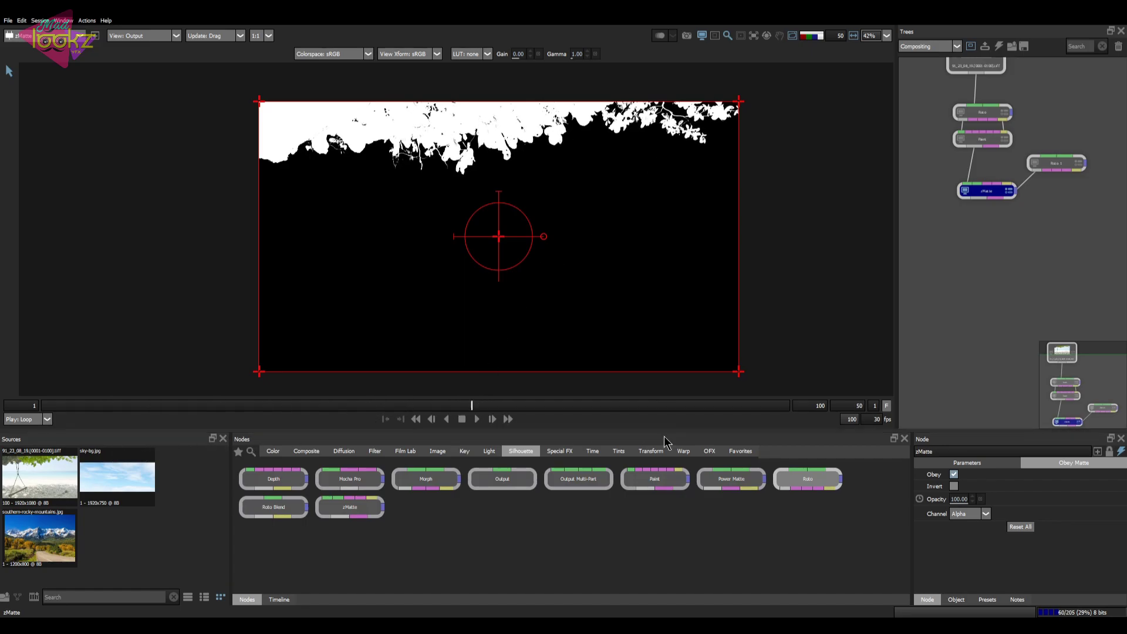
Step through the clip's frames to check the foliage matte and return the viewer to colour.
{"action": "key", "text": "z"}
{"action": "key", "text": "z"}
{"action": "key", "text": "z"}
{"action": "key", "text": "z"}
{"action": "key", "text": "a"}
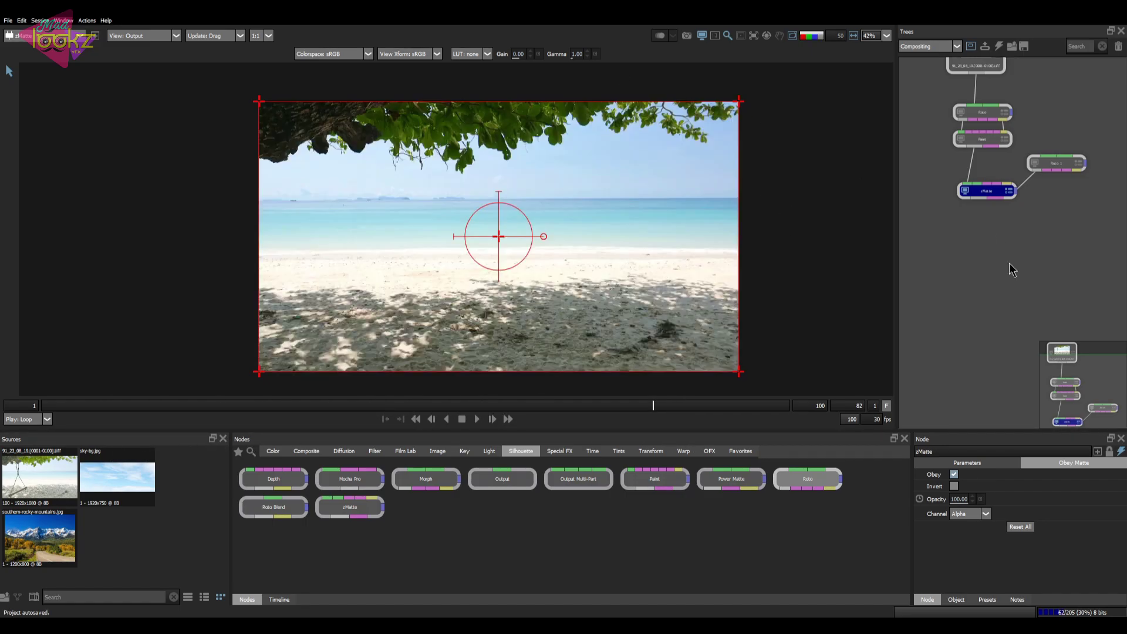
Align the zMatte node below the Paint node and move its Roto node farther away beside it.
{"action": "left_click_drag", "start_coordinate": [991, 193], "coordinate": [998, 196]}
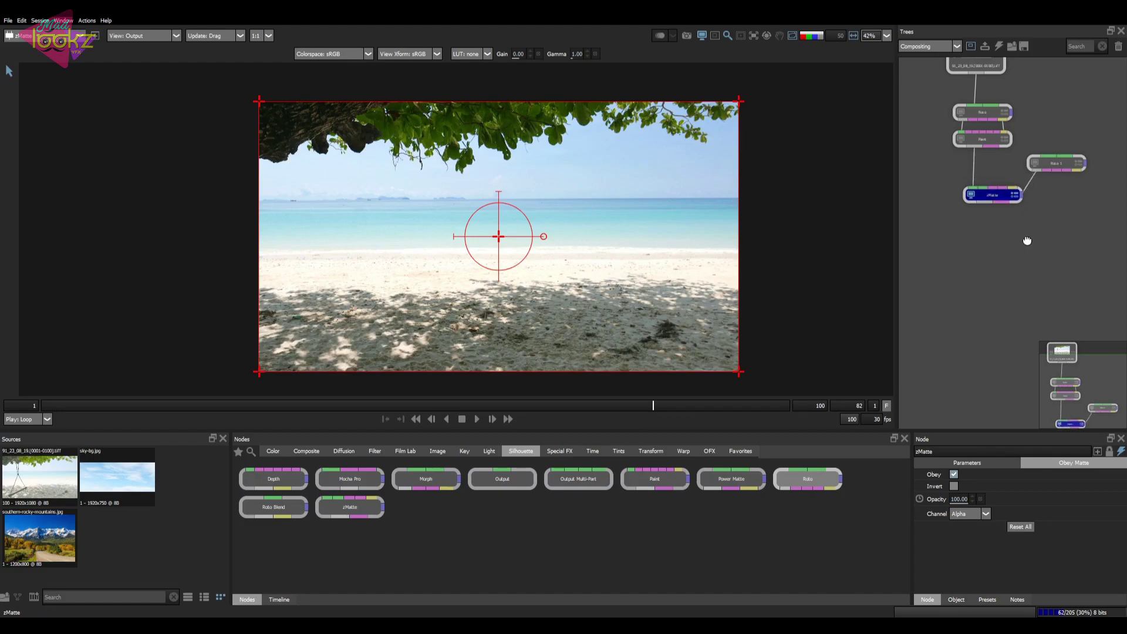
{"action": "left_click_drag", "start_coordinate": [1027, 235], "coordinate": [1008, 267]}
{"action": "scroll", "coordinate": [1017, 249], "scroll_direction": "down", "scroll_amount": 2}
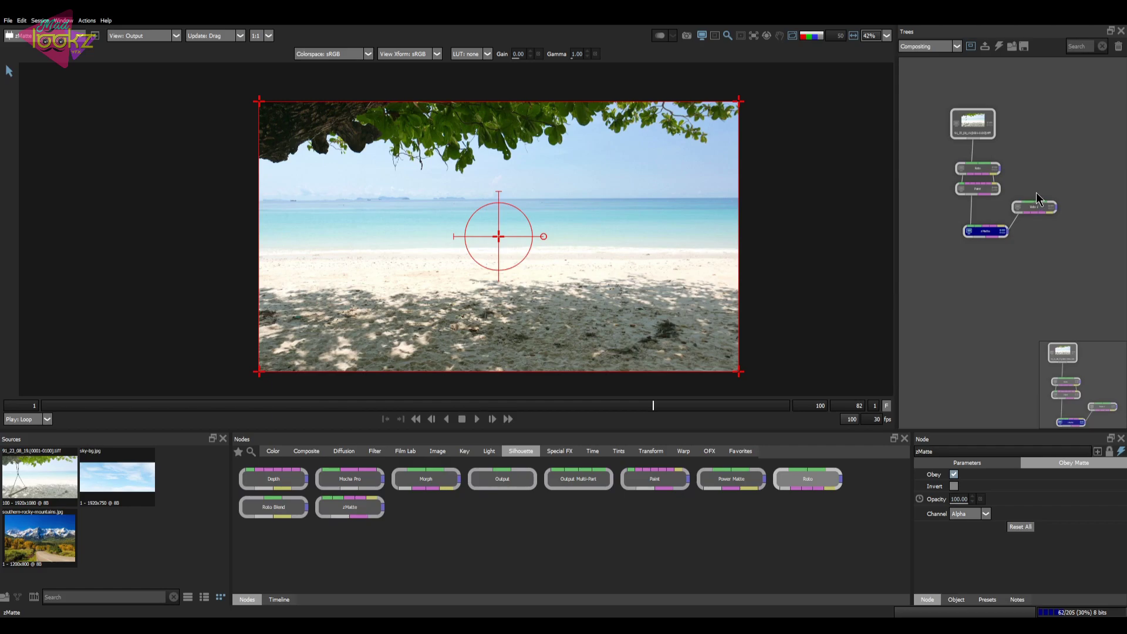
{"action": "mouse_move", "coordinate": [1038, 210]}
{"action": "left_mouse_down"}
{"action": "mouse_move", "coordinate": [1056, 235]}
{"action": "mouse_move", "coordinate": [1051, 227]}
{"action": "left_mouse_up"}
{"action": "scroll", "coordinate": [1052, 233], "scroll_direction": "up", "scroll_amount": 1}
{"action": "scroll", "coordinate": [1052, 232], "scroll_direction": "up", "scroll_amount": 2}
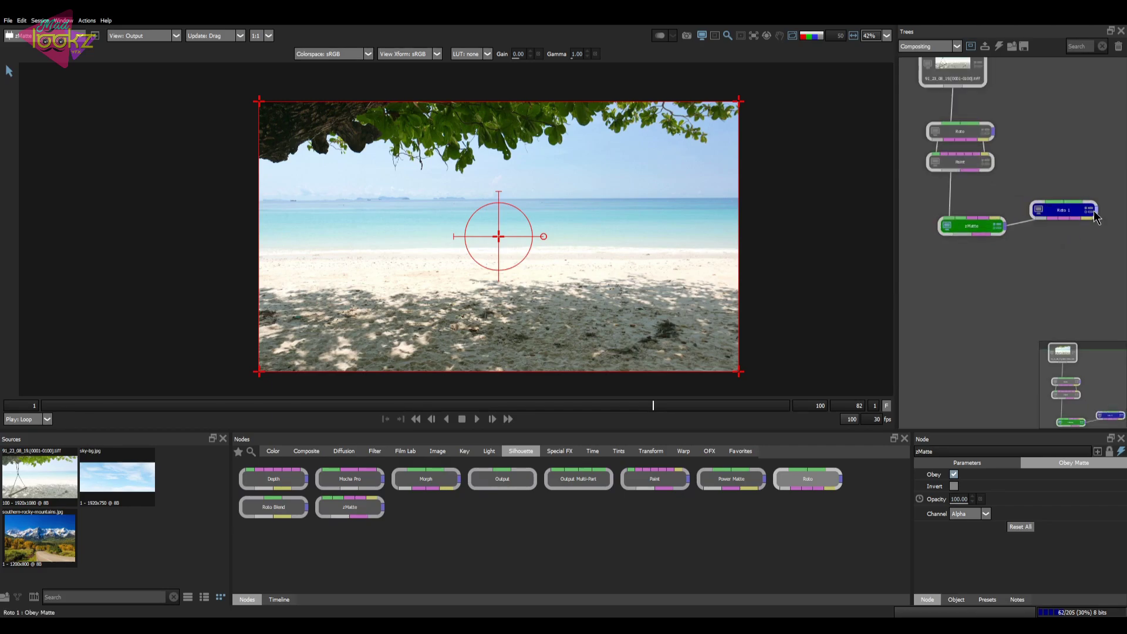
Select the foliage Roto node and compare its output with the zMatte output up close on the leaves.
{"action": "left_click", "coordinate": [1088, 212]}
{"action": "scroll", "coordinate": [498, 133], "scroll_direction": "up", "scroll_amount": 5}
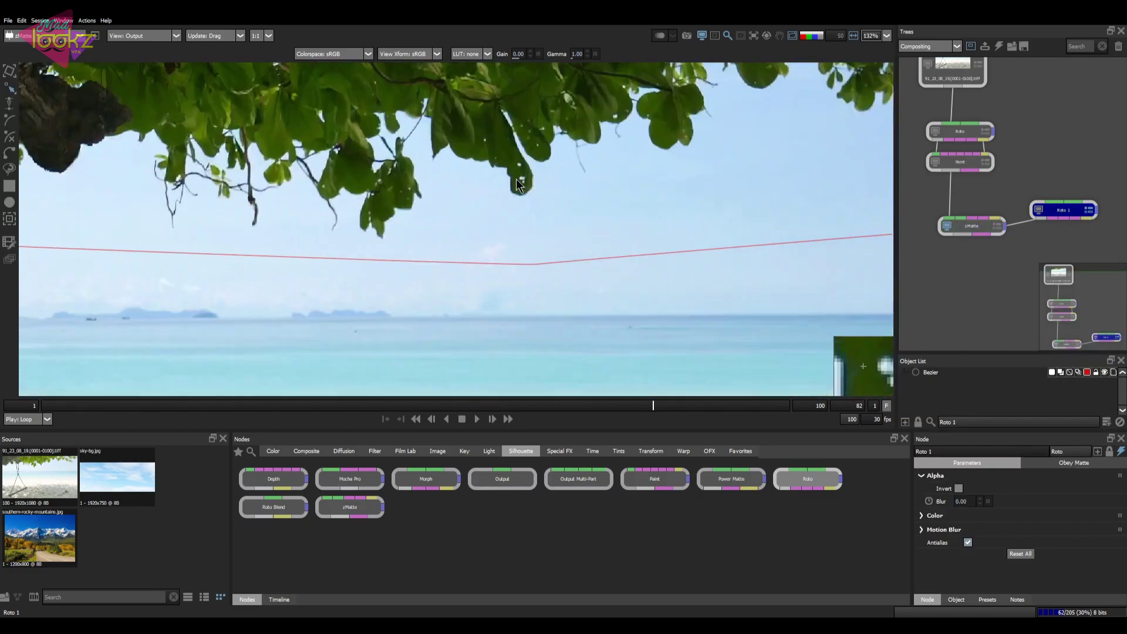
{"action": "mouse_move", "coordinate": [1019, 214]}
{"action": "left_mouse_down"}
{"action": "mouse_move", "coordinate": [974, 189]}
{"action": "mouse_move", "coordinate": [1006, 209]}
{"action": "mouse_move", "coordinate": [1024, 198]}
{"action": "left_mouse_up"}
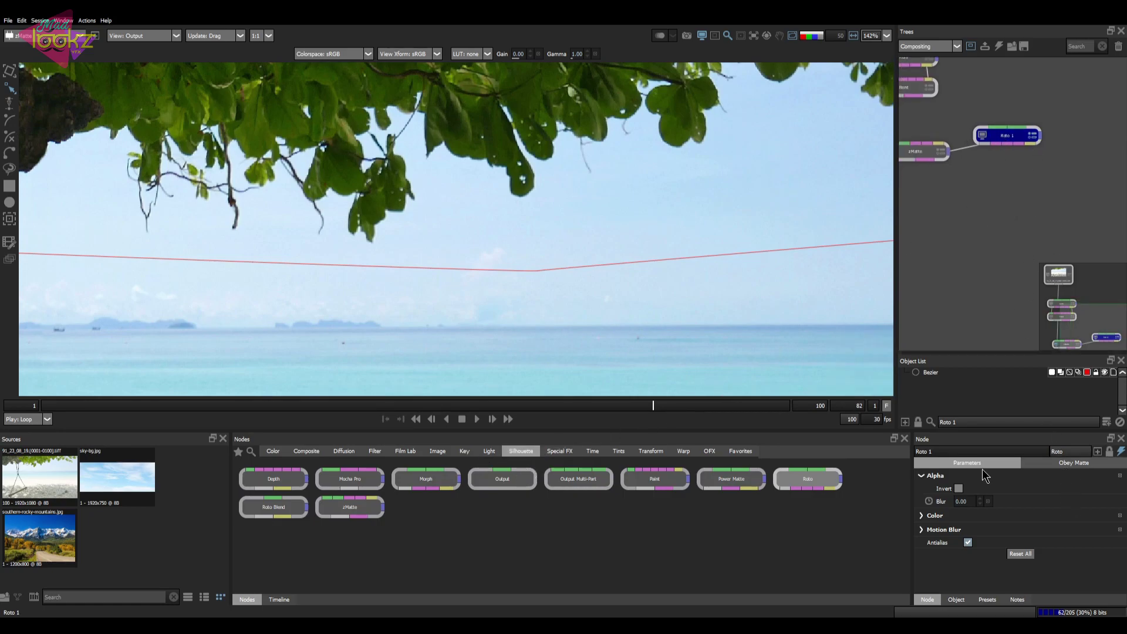
{"action": "left_click", "coordinate": [982, 135]}
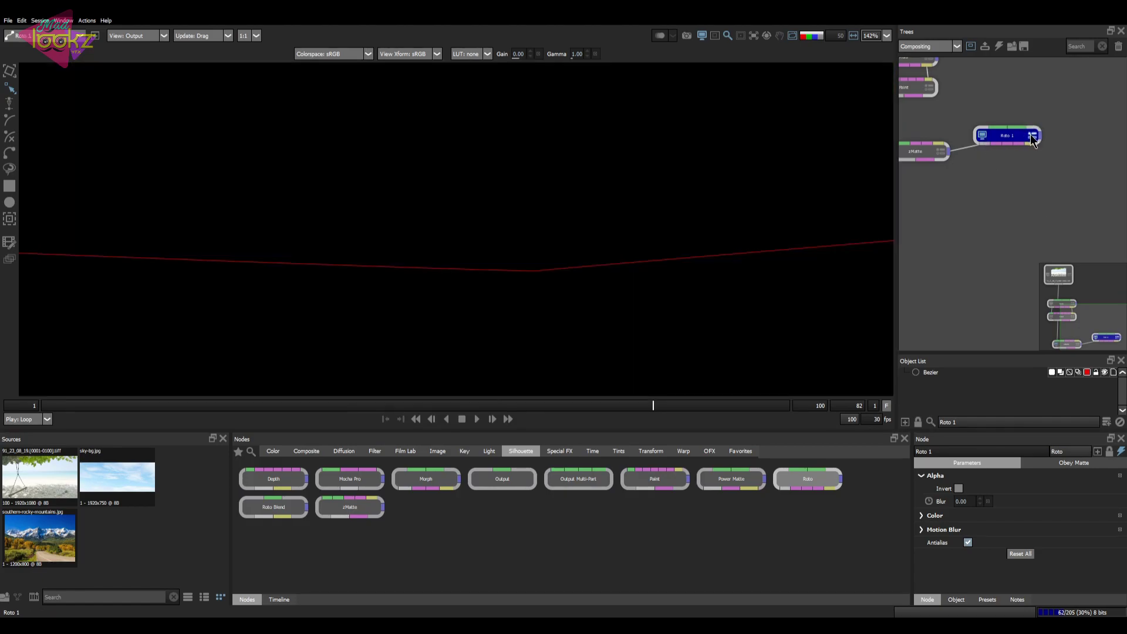
{"action": "left_click_drag", "start_coordinate": [937, 190], "coordinate": [989, 189]}
{"action": "left_click", "coordinate": [942, 151]}
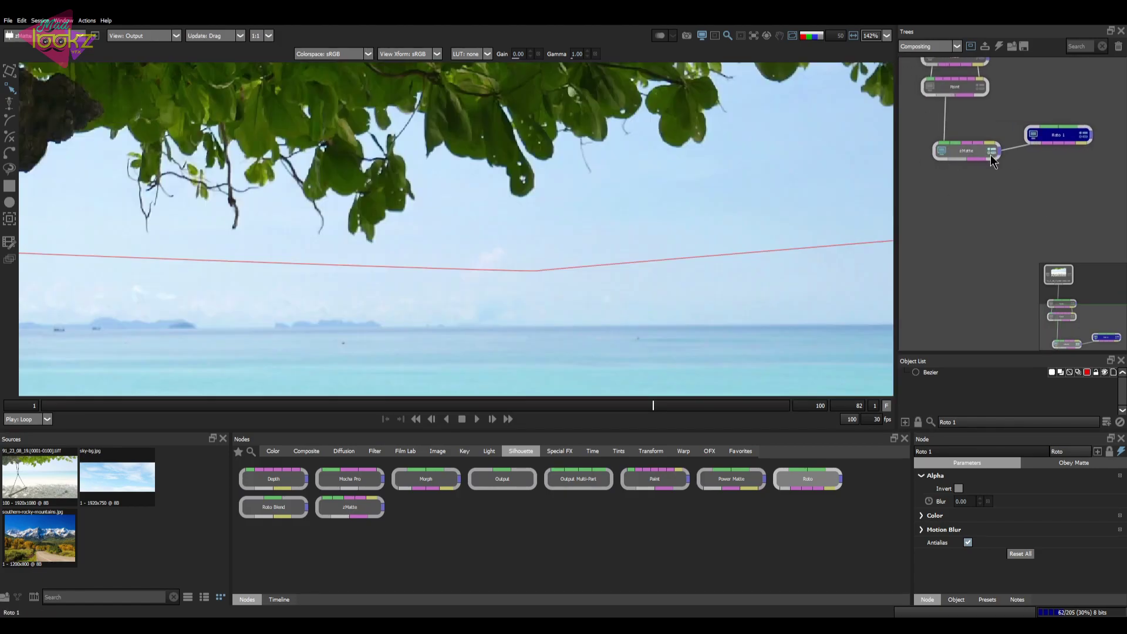
Set the zMatte primary matte Blur to 1 and check the leaf edges in the alpha and colour views.
{"action": "left_click", "coordinate": [992, 154]}
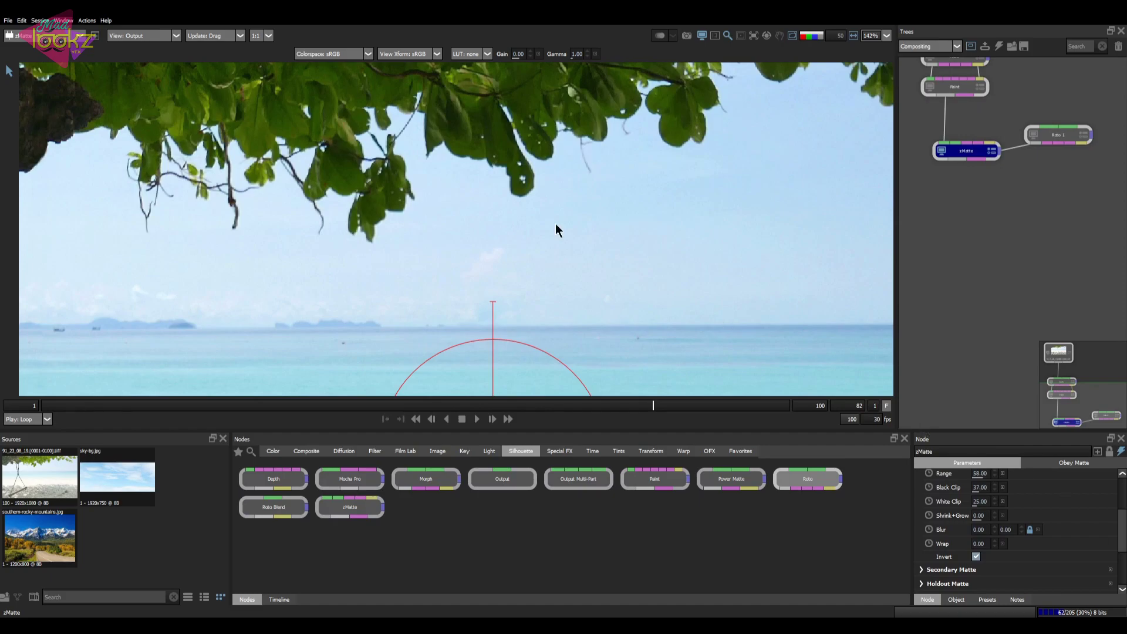
{"action": "scroll", "coordinate": [546, 190], "scroll_direction": "up", "scroll_amount": 4}
{"action": "key", "text": "a"}
{"action": "key", "text": "a"}
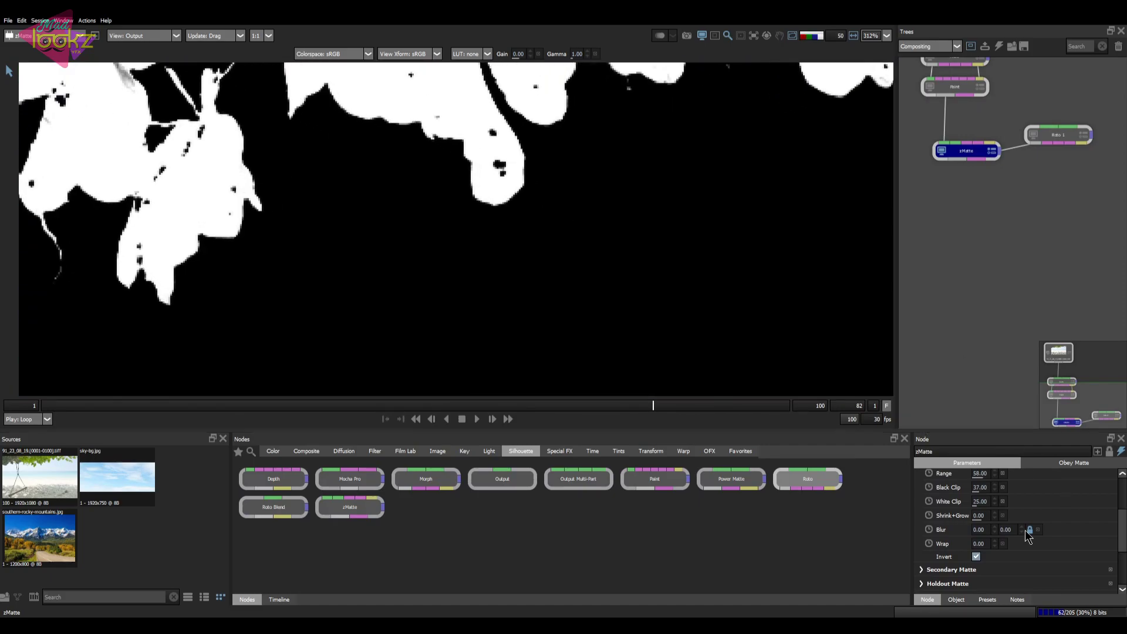
{"action": "left_click", "coordinate": [980, 530]}
{"action": "type", "text": "1"}
{"action": "key", "text": "Return"}
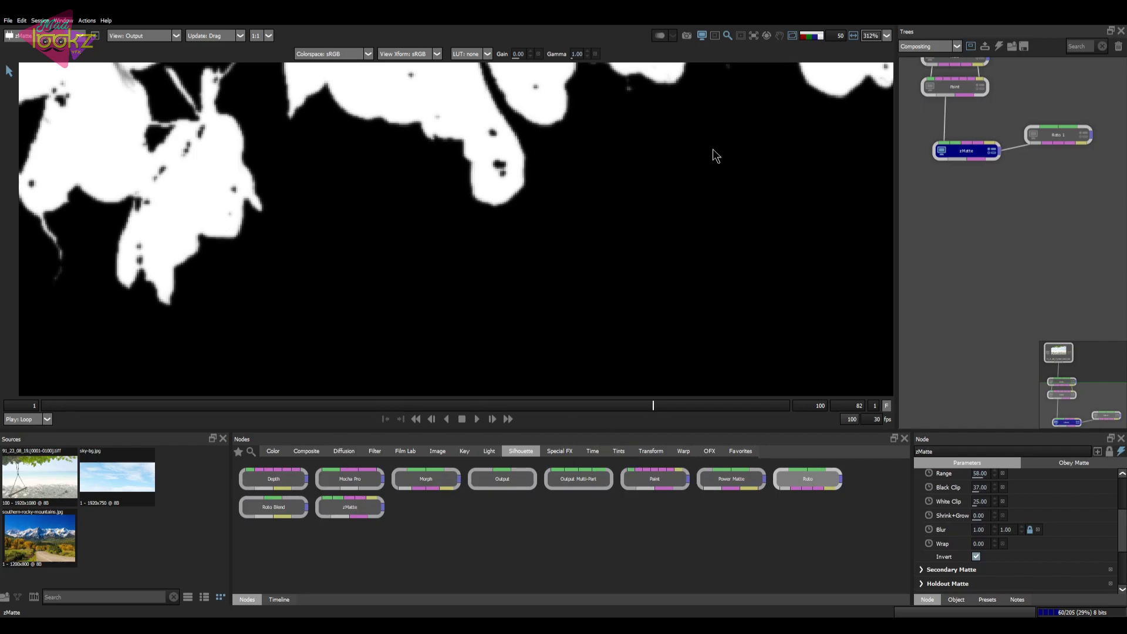
{"action": "scroll", "coordinate": [1005, 210], "scroll_direction": "down", "scroll_amount": 2}
{"action": "left_click_drag", "start_coordinate": [637, 212], "coordinate": [586, 254]}
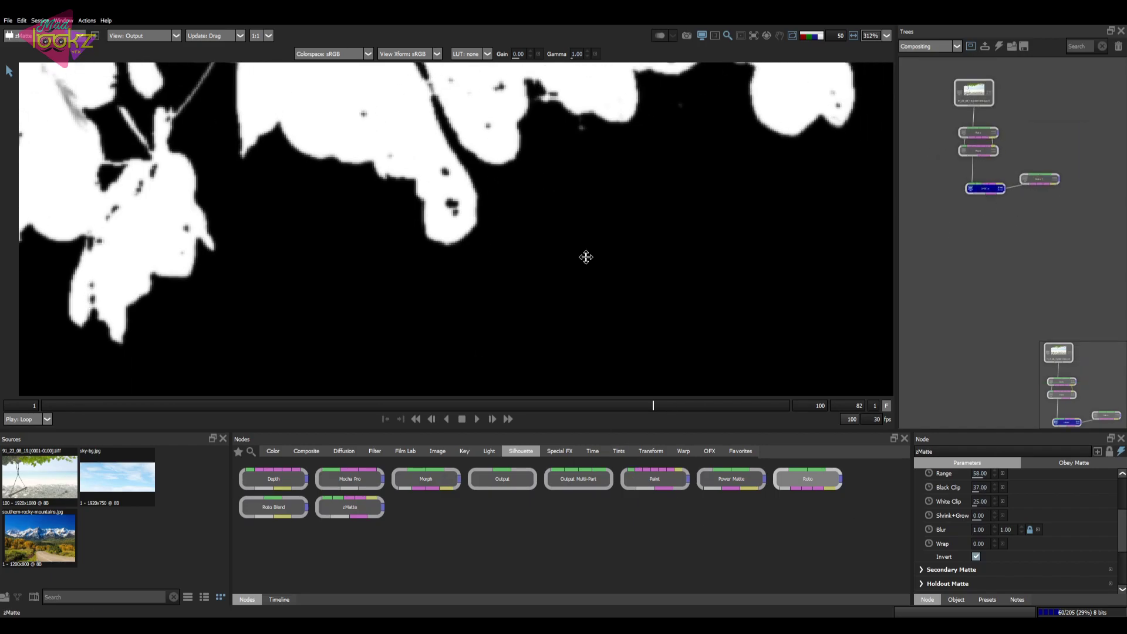
{"action": "key", "text": "a"}
Add the sky-bg.jpg source to the tree as a separate branch beside the beach nodes and view the whole image.
{"action": "scroll", "coordinate": [645, 270], "scroll_direction": "down", "scroll_amount": 2}
{"action": "scroll", "coordinate": [1045, 258], "scroll_direction": "down", "scroll_amount": 3}
{"action": "scroll", "coordinate": [1038, 241], "scroll_direction": "up", "scroll_amount": 4}
{"action": "left_click_drag", "start_coordinate": [88, 492], "coordinate": [1077, 95]}
{"action": "left_click_drag", "start_coordinate": [1074, 153], "coordinate": [1015, 176]}
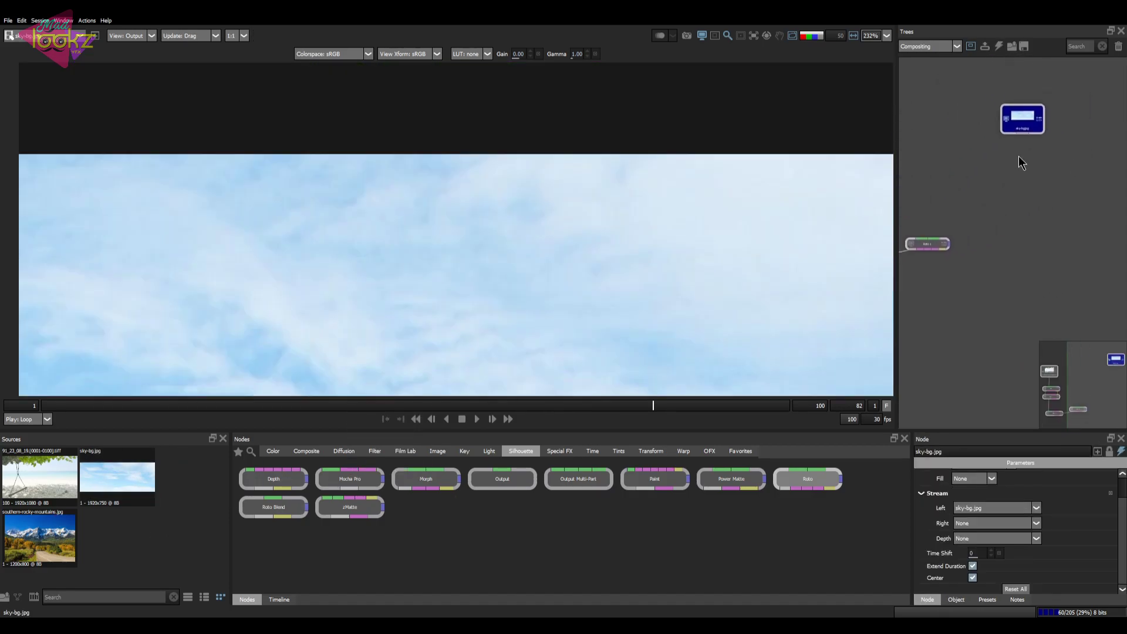
{"action": "scroll", "coordinate": [1030, 164], "scroll_direction": "down", "scroll_amount": 1}
{"action": "scroll", "coordinate": [988, 279], "scroll_direction": "down", "scroll_amount": 2}
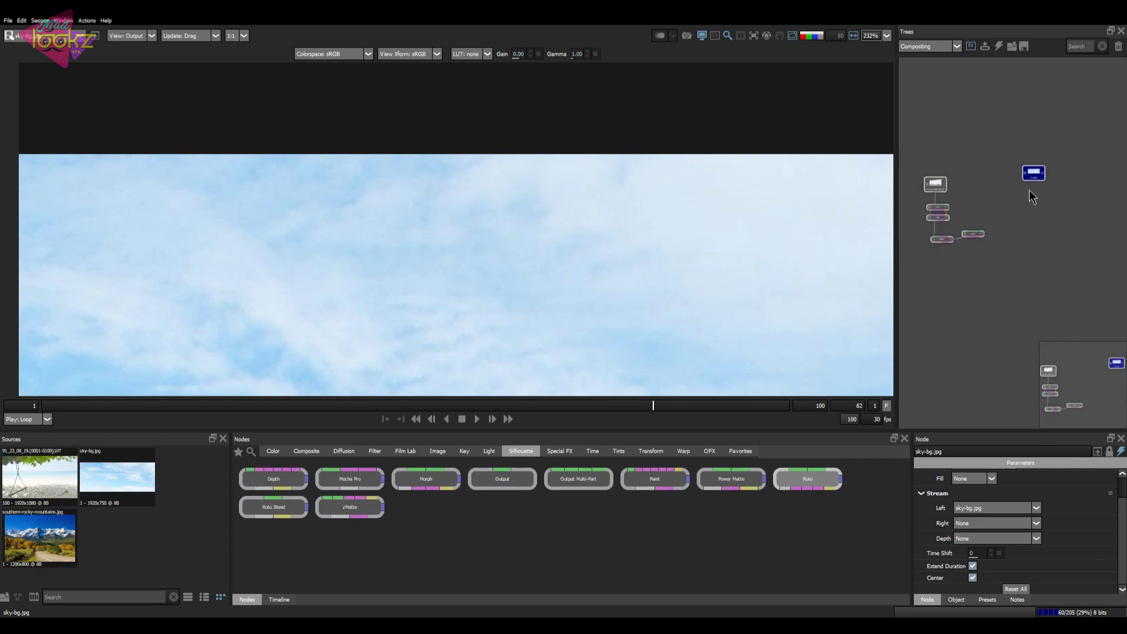
{"action": "scroll", "coordinate": [621, 317], "scroll_direction": "down", "scroll_amount": 2}
{"action": "scroll", "coordinate": [576, 235], "scroll_direction": "down", "scroll_amount": 4}
{"action": "scroll", "coordinate": [674, 254], "scroll_direction": "down", "scroll_amount": 2}
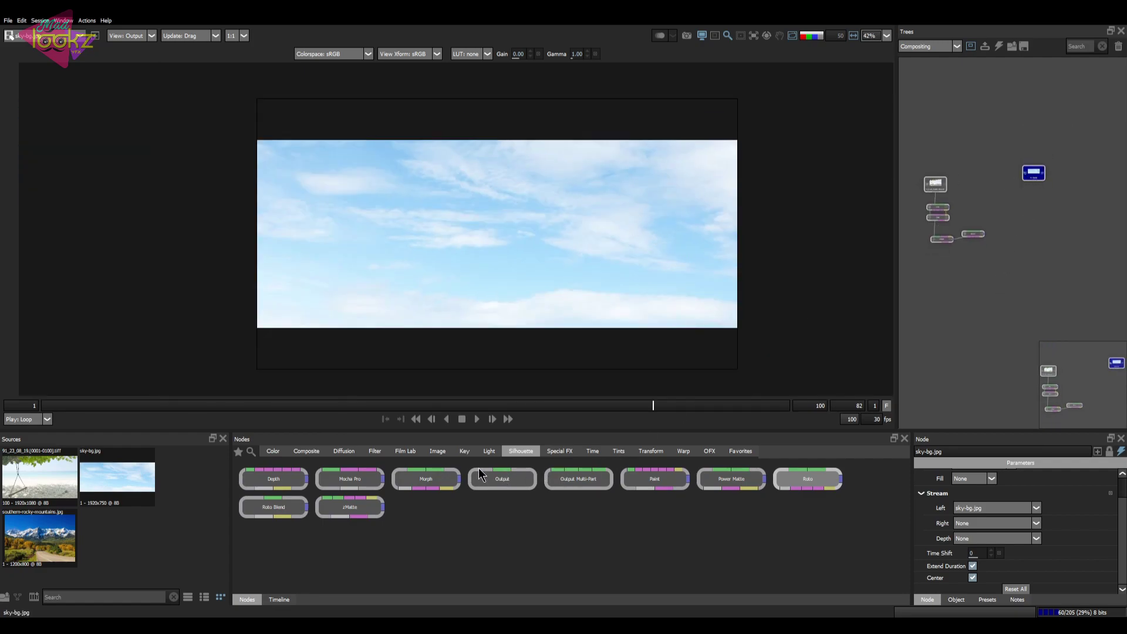
Add a Color Correct node from the Color category below sky-bg.jpg and connect the sky to its input.
{"action": "left_click", "coordinate": [273, 451]}
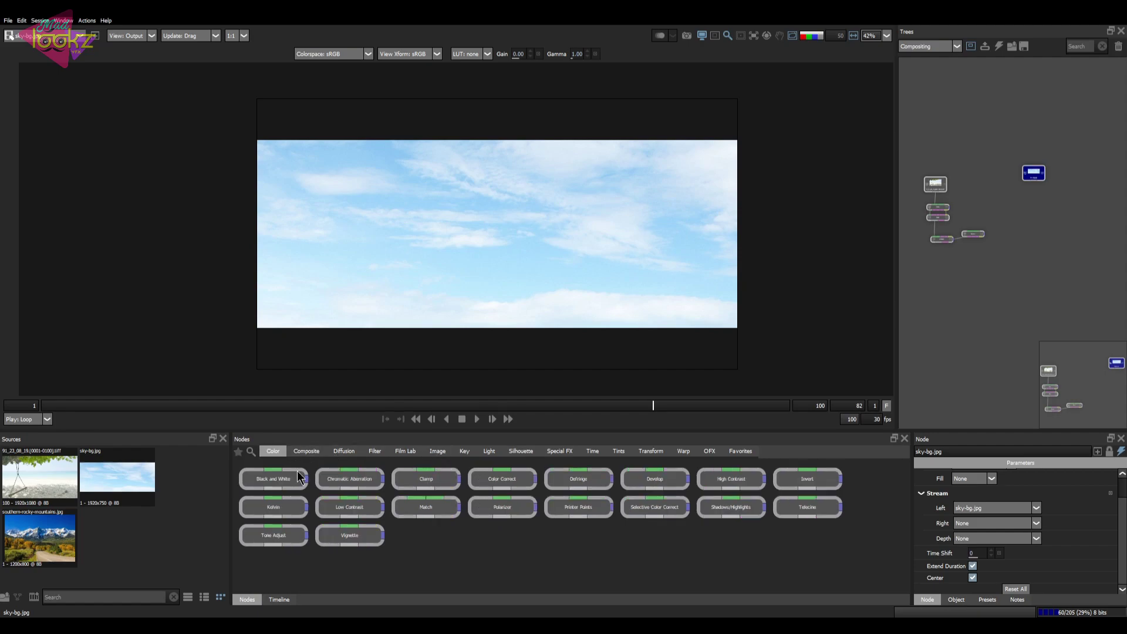
{"action": "left_click", "coordinate": [511, 486]}
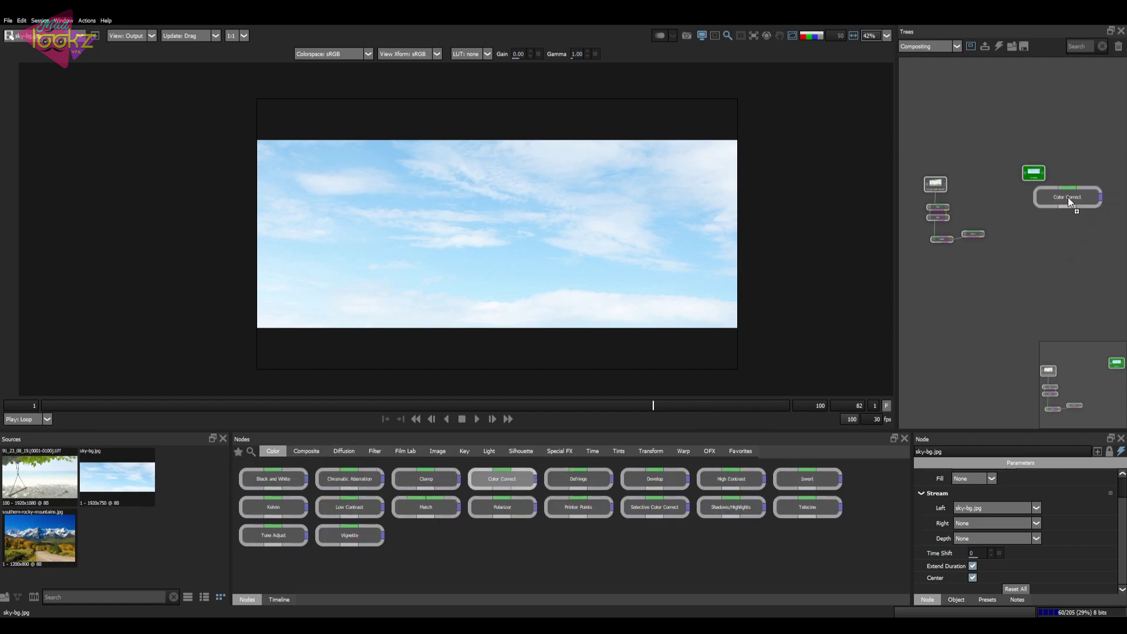
{"action": "scroll", "coordinate": [1044, 194], "scroll_direction": "up", "scroll_amount": 2}
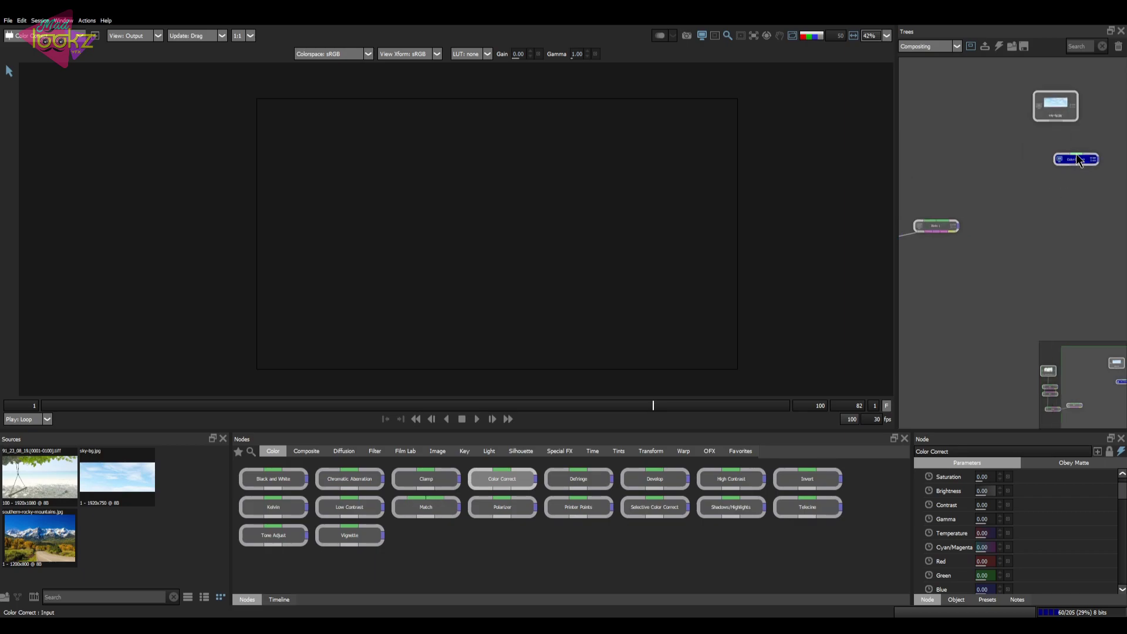
{"action": "left_click_drag", "start_coordinate": [1055, 121], "coordinate": [1055, 117]}
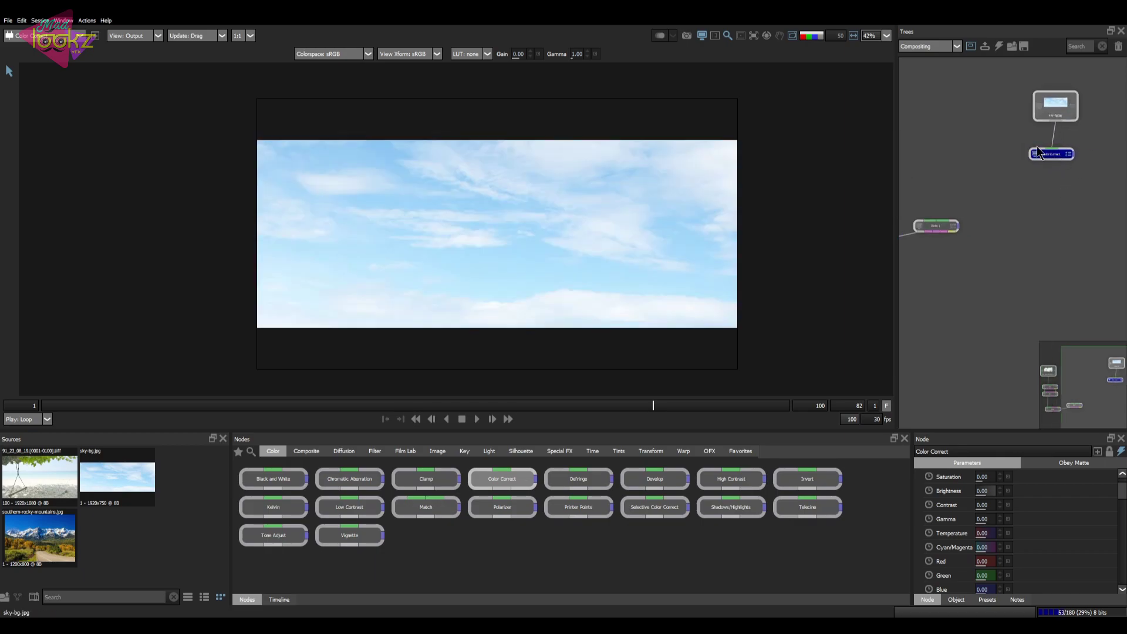
{"action": "left_click_drag", "start_coordinate": [991, 280], "coordinate": [1017, 269]}
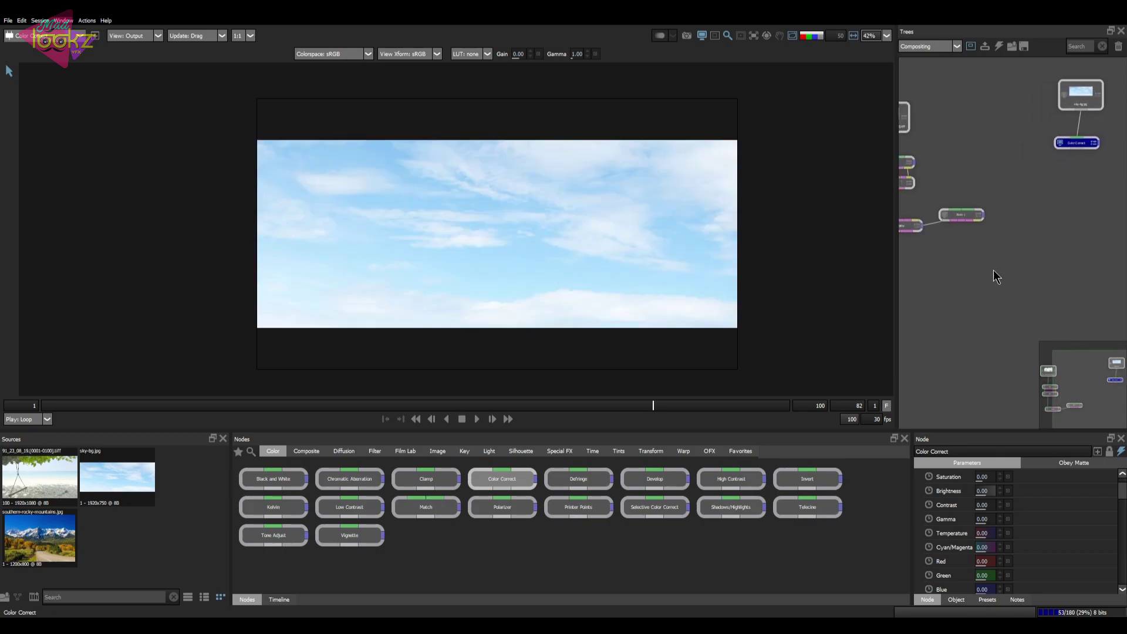
Add a Math Composite node, connecting zMatte to its foreground and the sky's Color Correct to its second input.
{"action": "left_click", "coordinate": [306, 451]}
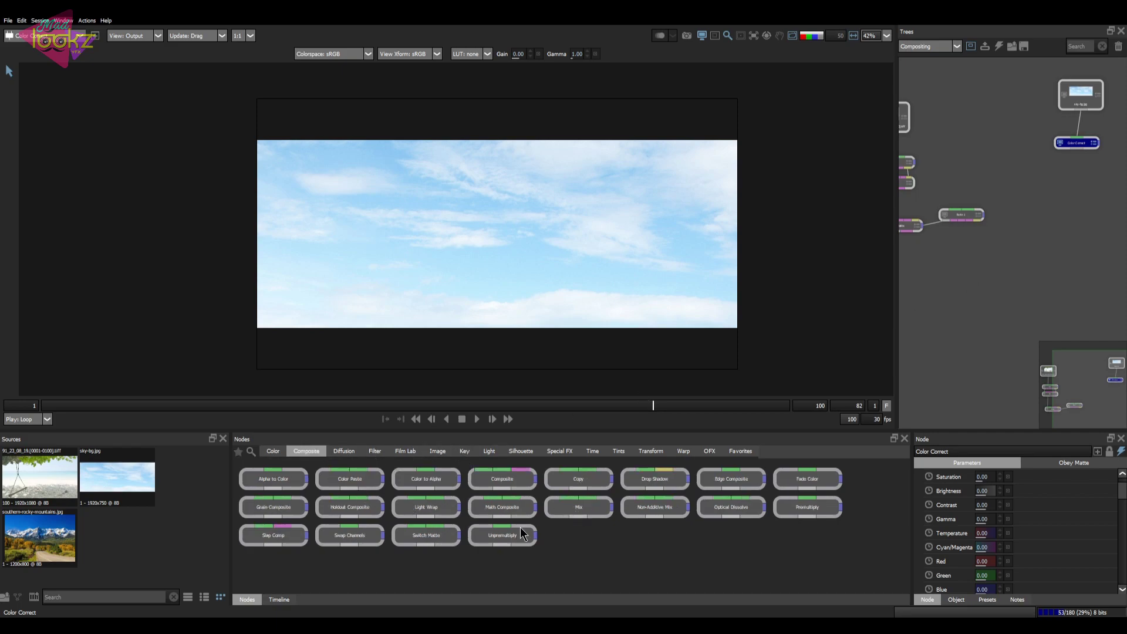
{"action": "left_click_drag", "start_coordinate": [517, 509], "coordinate": [1012, 273]}
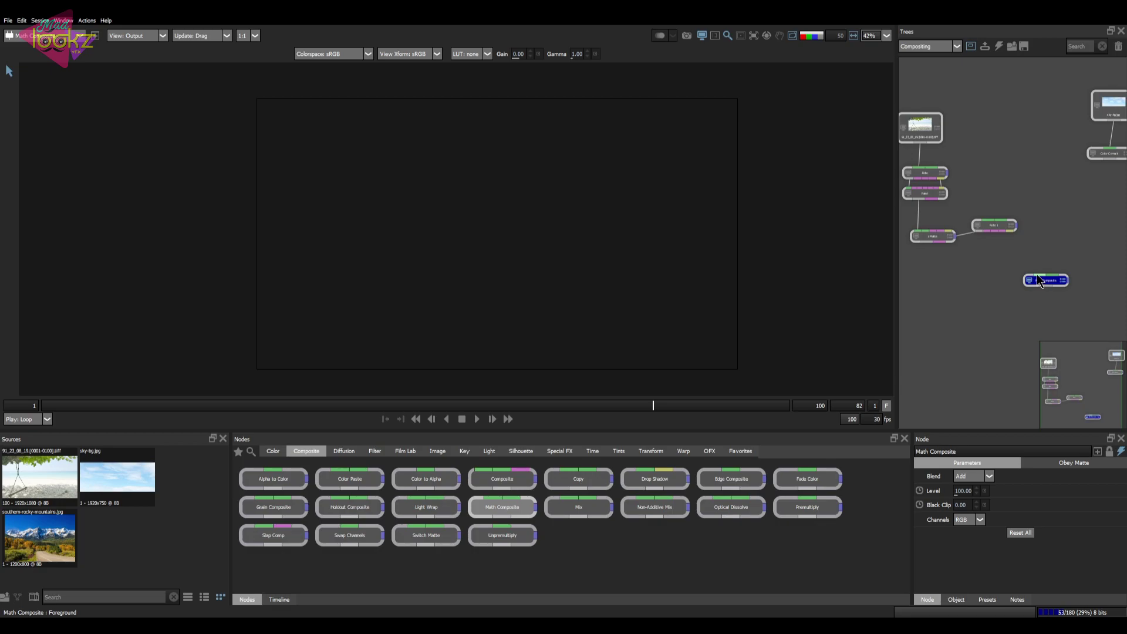
{"action": "left_click_drag", "start_coordinate": [1036, 273], "coordinate": [932, 241]}
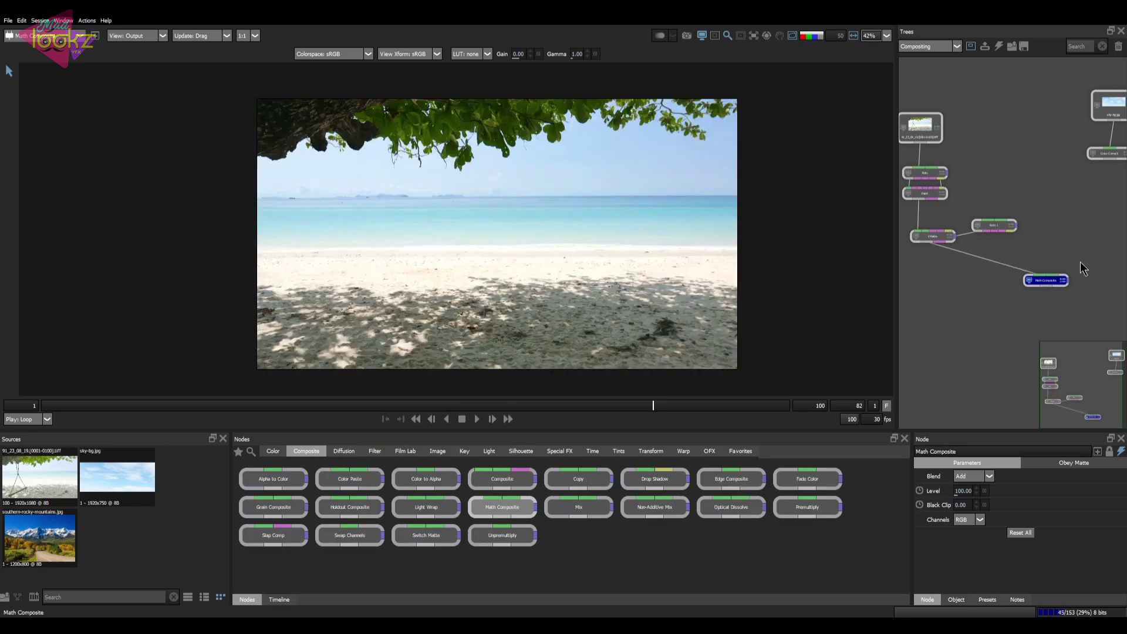
{"action": "left_click_drag", "start_coordinate": [1056, 274], "coordinate": [1095, 221]}
{"action": "left_click_drag", "start_coordinate": [1111, 110], "coordinate": [1091, 161]}
{"action": "left_click_drag", "start_coordinate": [1060, 280], "coordinate": [1094, 218]}
View the Math Composite result and try the Multiply, Screen and Difference blend modes on it.
{"action": "left_click", "coordinate": [1096, 167]}
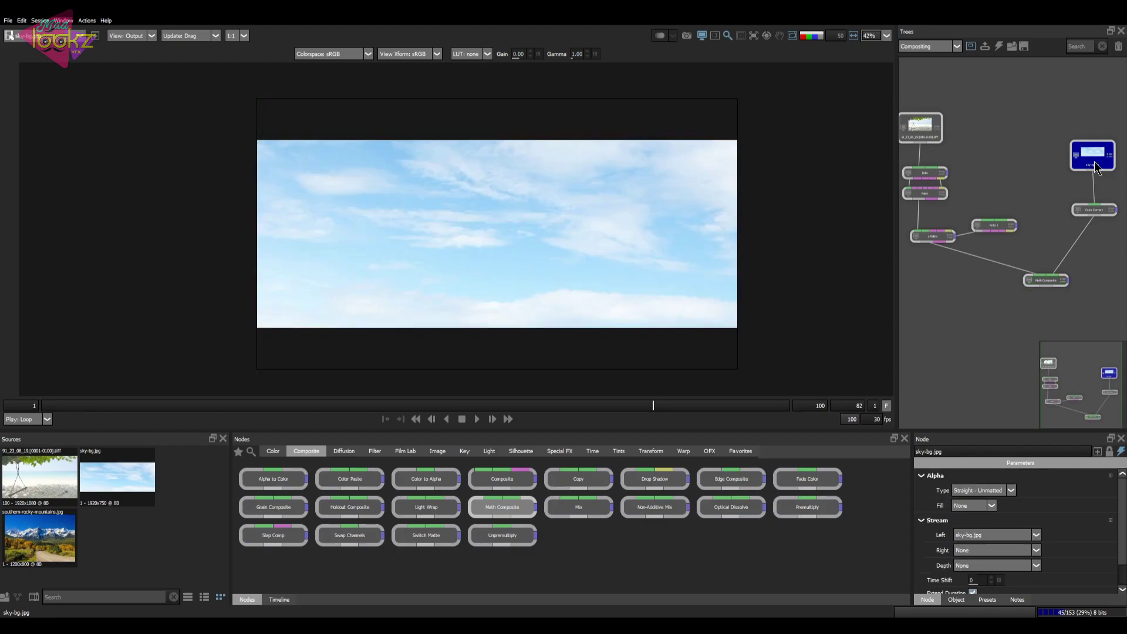
{"action": "left_click", "coordinate": [1060, 281]}
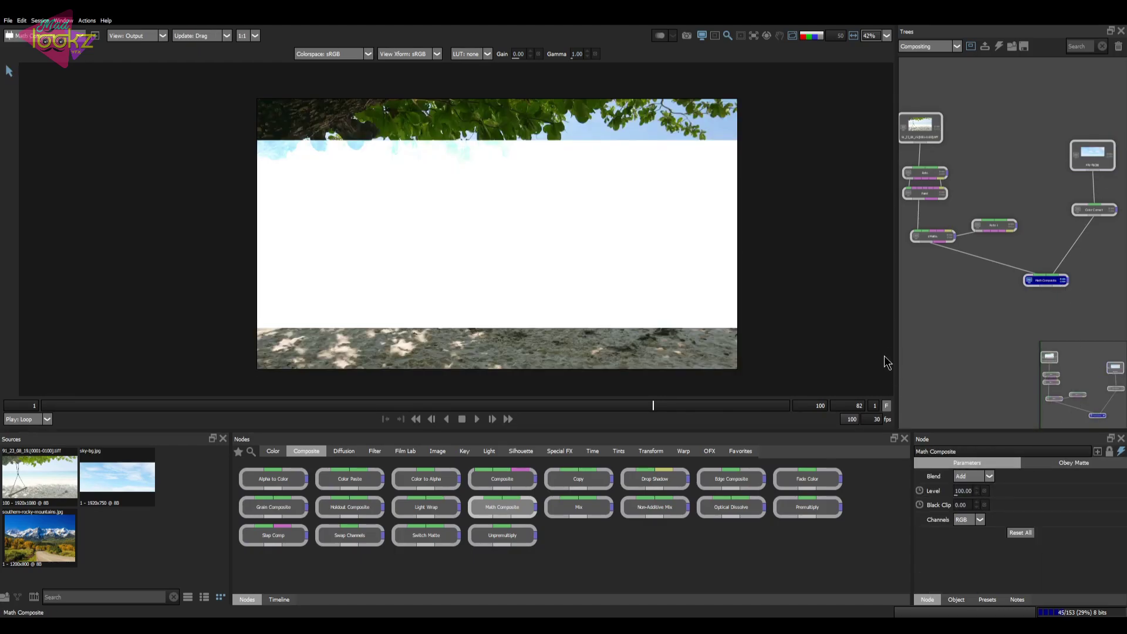
{"action": "left_click", "coordinate": [987, 476]}
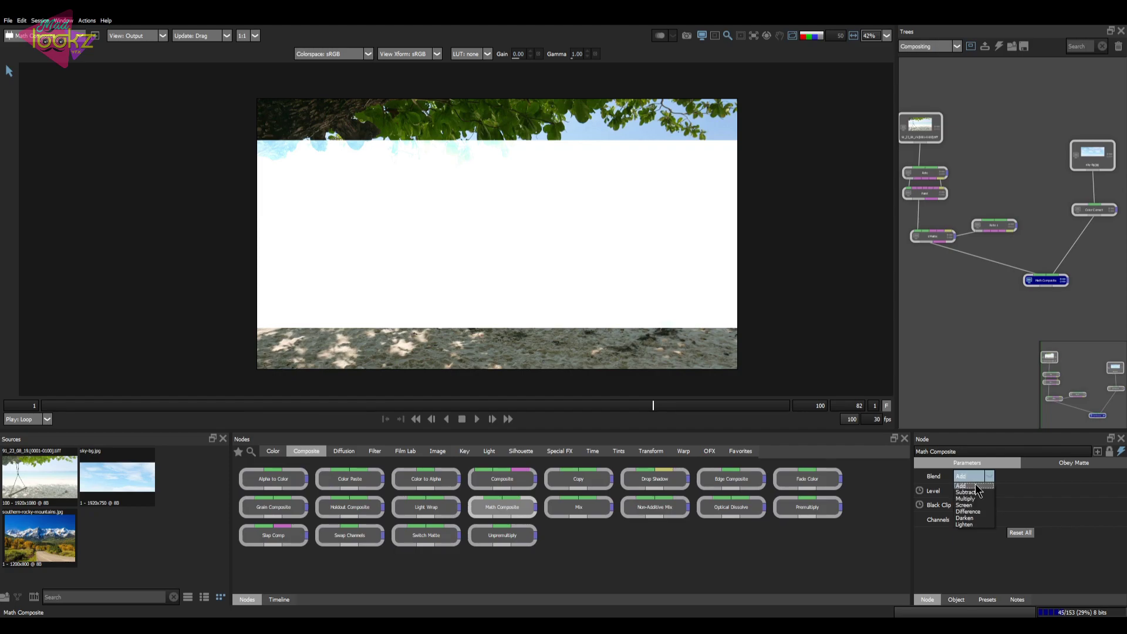
{"action": "left_click", "coordinate": [981, 482]}
{"action": "left_click", "coordinate": [987, 476]}
{"action": "left_click", "coordinate": [979, 497]}
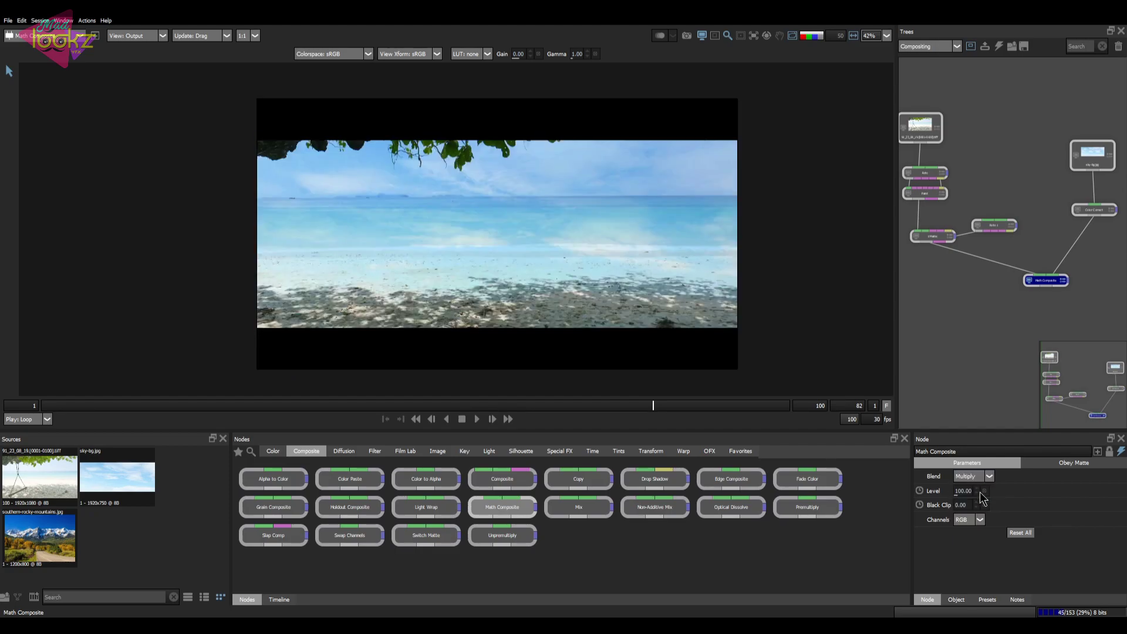
{"action": "left_click", "coordinate": [972, 476]}
{"action": "left_click", "coordinate": [980, 485]}
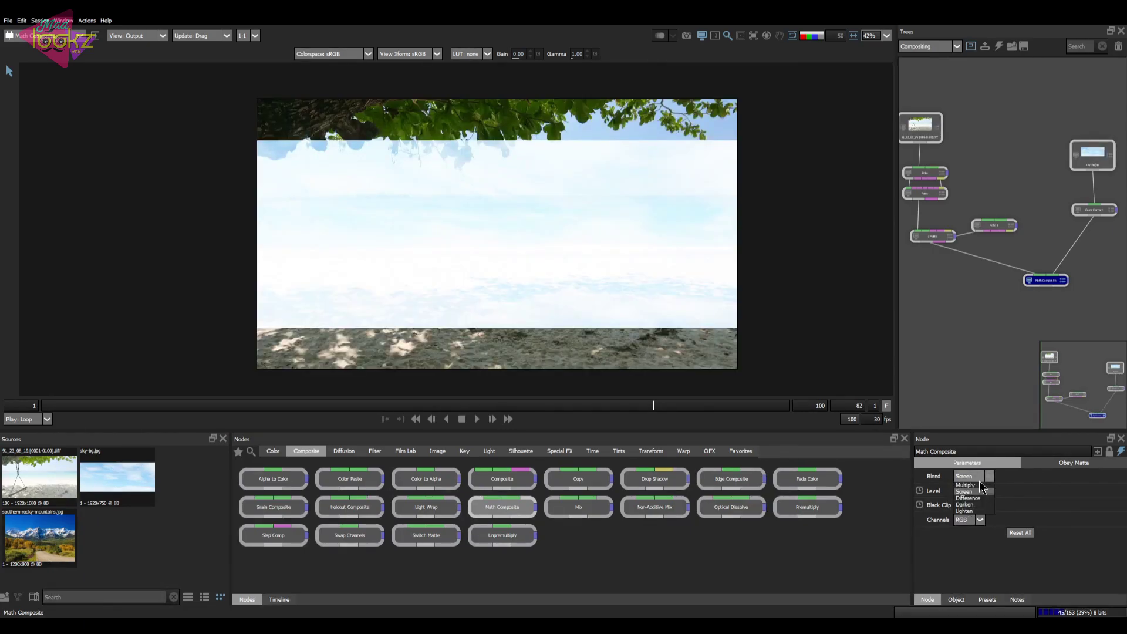
{"action": "left_click", "coordinate": [980, 479]}
{"action": "left_click", "coordinate": [979, 518]}
Compare the remaining blend options against Multiply and set the Math Composite's Blend to Darken.
{"action": "left_click", "coordinate": [987, 479]}
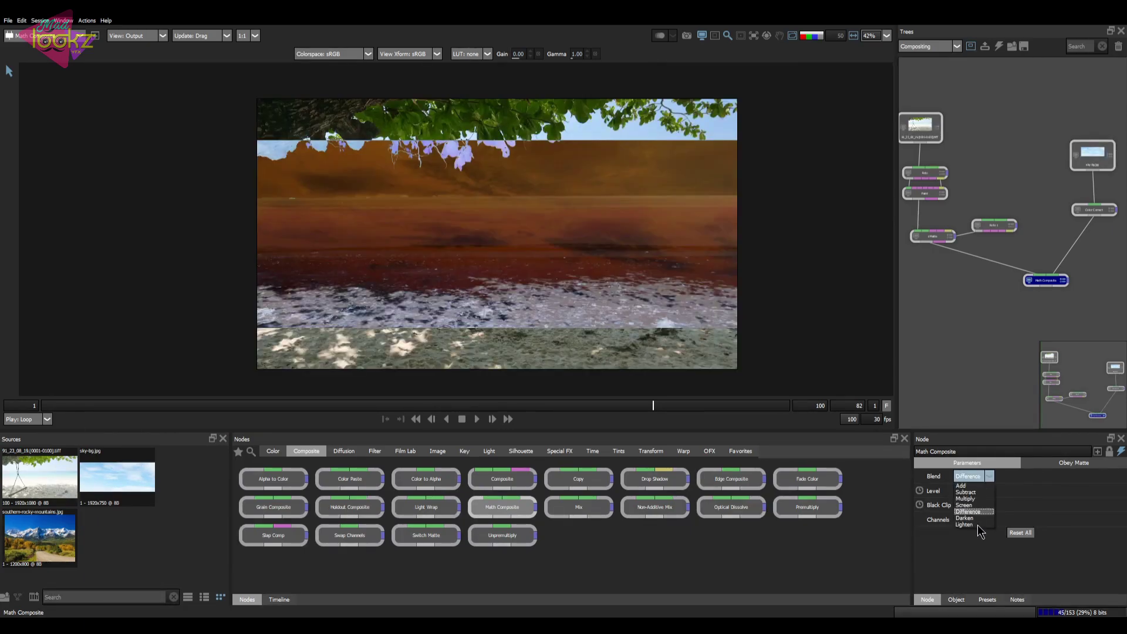
{"action": "left_click", "coordinate": [981, 531]}
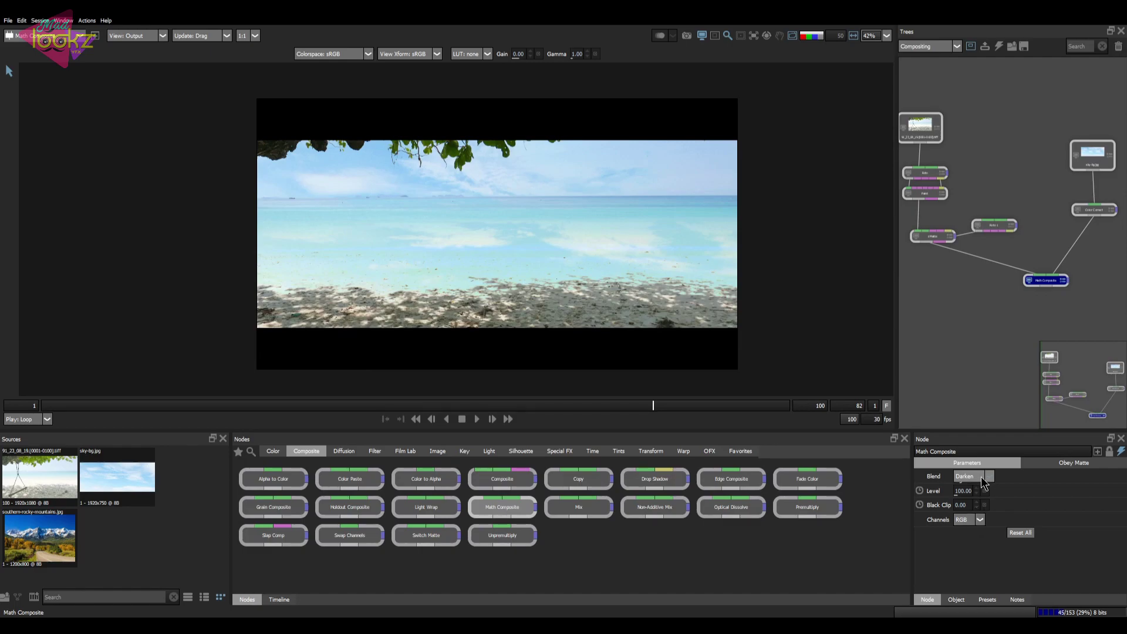
{"action": "left_click", "coordinate": [981, 477]}
{"action": "left_click", "coordinate": [977, 499]}
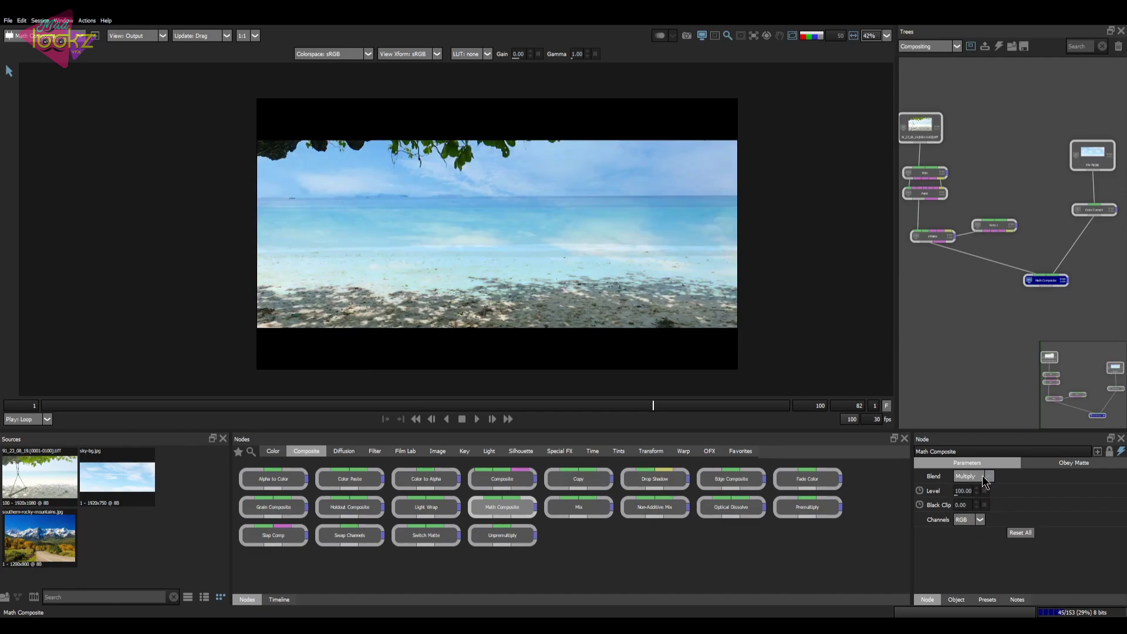
{"action": "left_click", "coordinate": [981, 476]}
{"action": "left_click", "coordinate": [967, 525]}
{"action": "left_click", "coordinate": [981, 477]}
{"action": "left_click", "coordinate": [974, 518]}
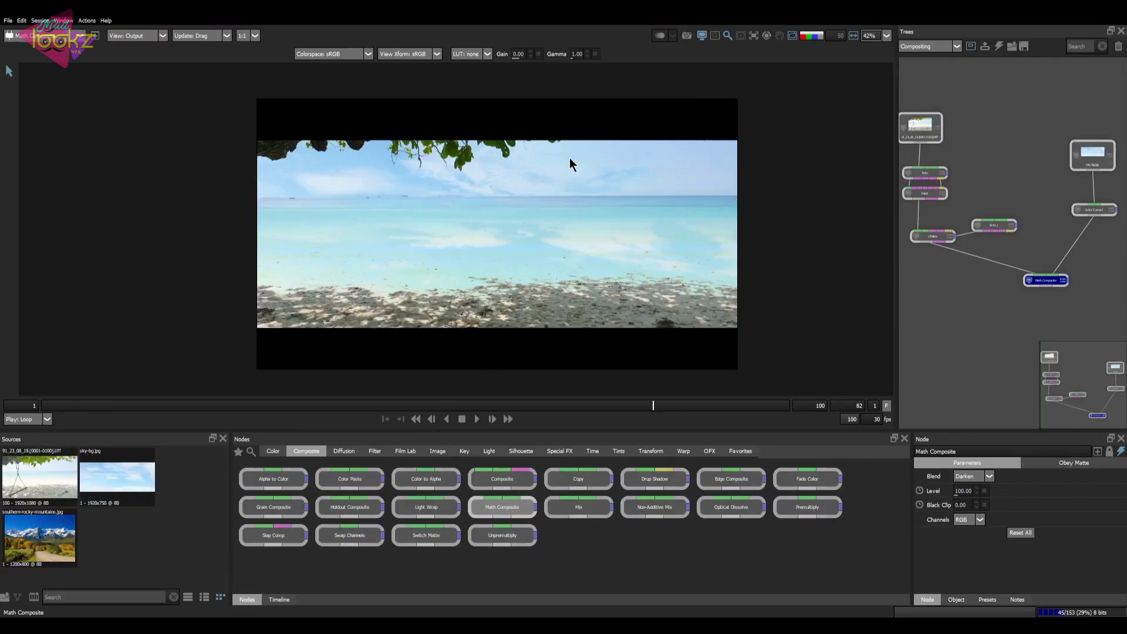
Compare the beach source with the composite and set the Math Composite's Level to 101.
{"action": "left_click", "coordinate": [904, 131]}
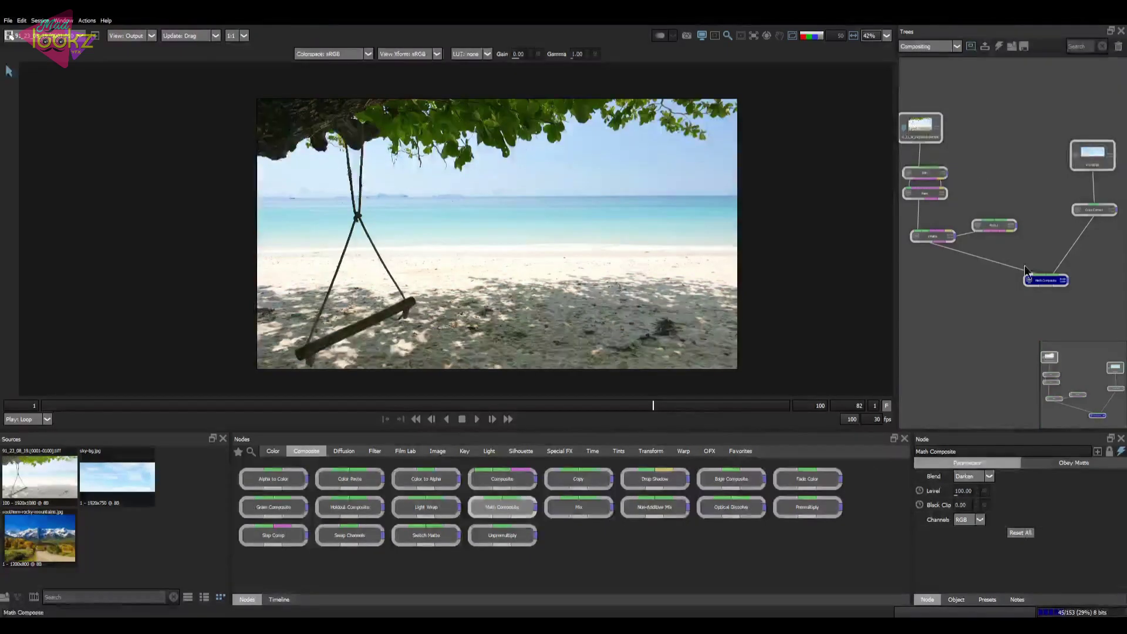
{"action": "left_click", "coordinate": [1029, 282]}
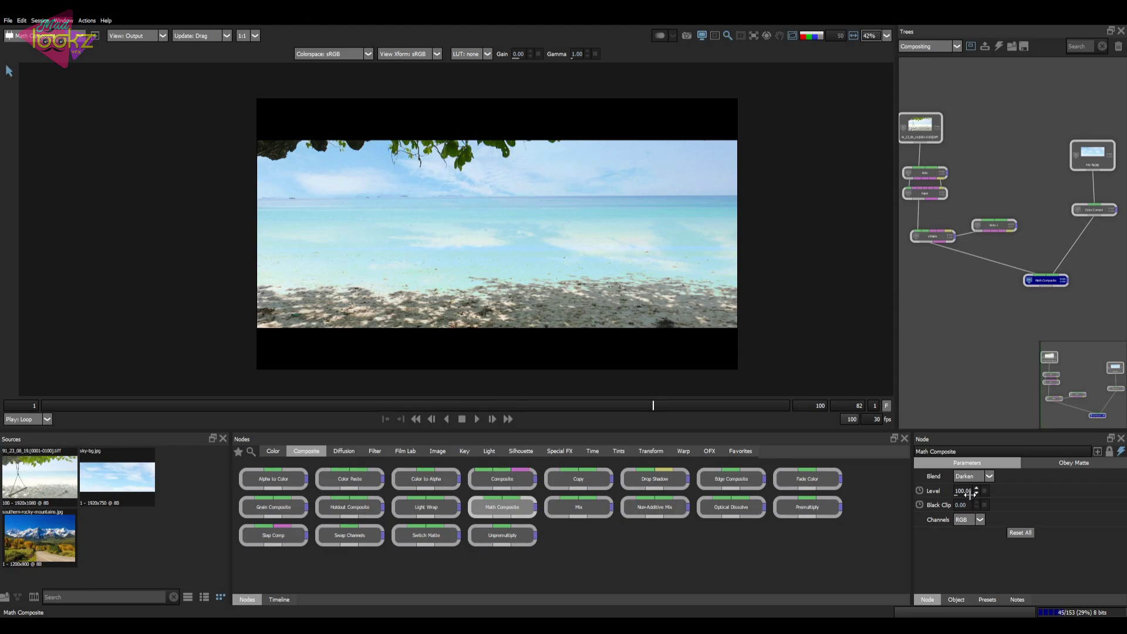
{"action": "mouse_move", "coordinate": [949, 493]}
{"action": "left_mouse_down"}
{"action": "mouse_move", "coordinate": [973, 490]}
{"action": "mouse_move", "coordinate": [958, 494]}
{"action": "left_mouse_up"}
Set the sky's Color Correct Saturation to -44 and check the softened sky in the Math Composite view.
{"action": "left_click", "coordinate": [1077, 155]}
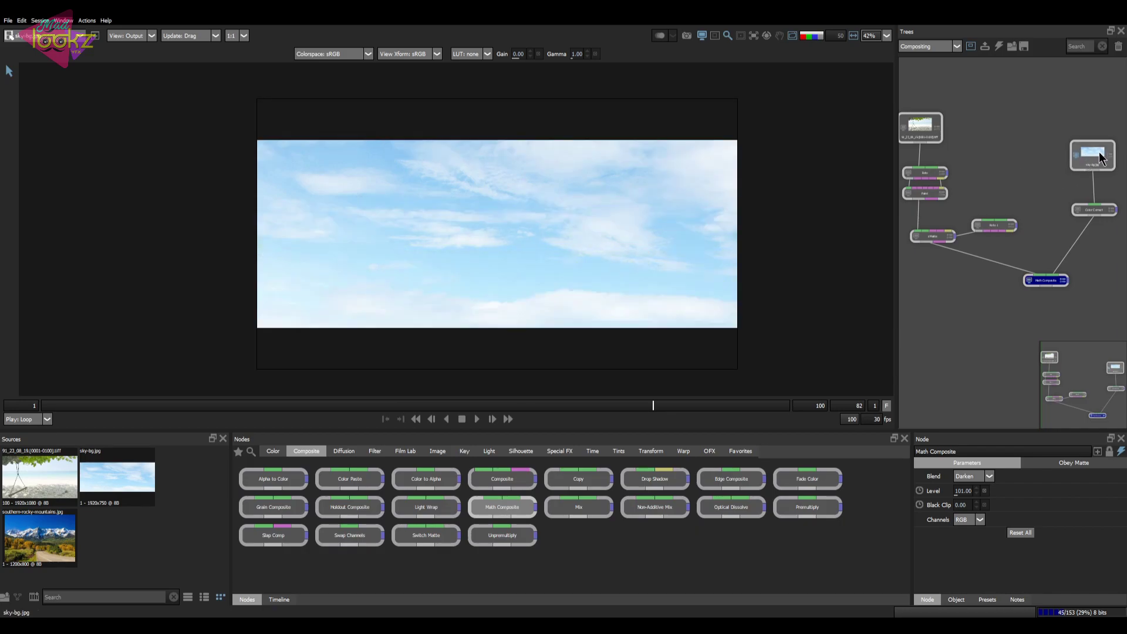
{"action": "left_click", "coordinate": [1101, 158]}
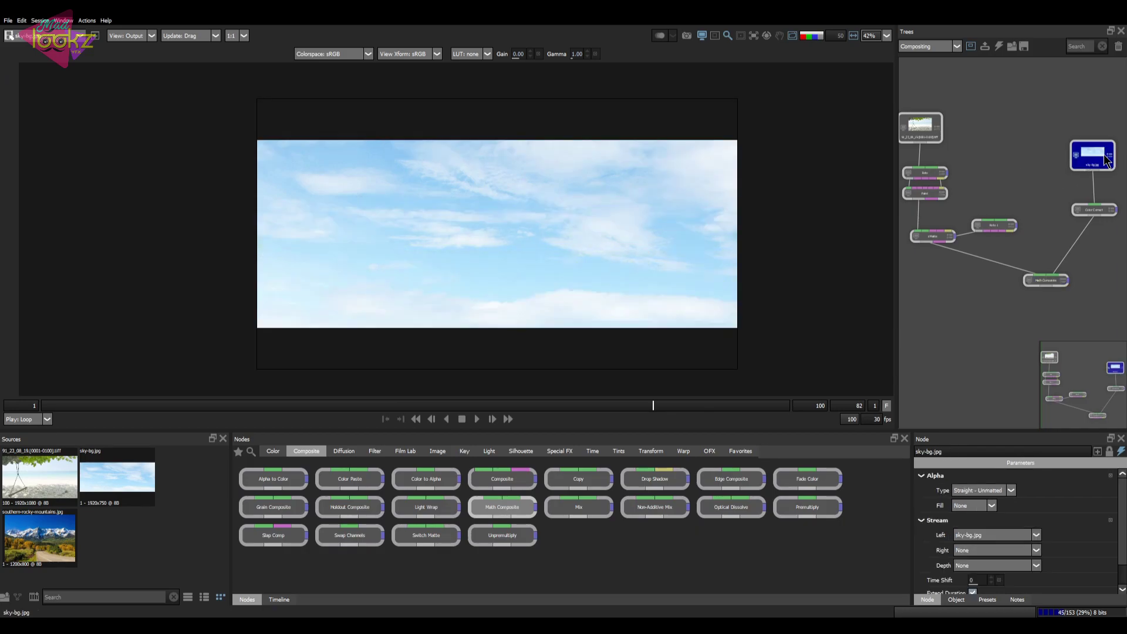
{"action": "left_click", "coordinate": [1111, 209]}
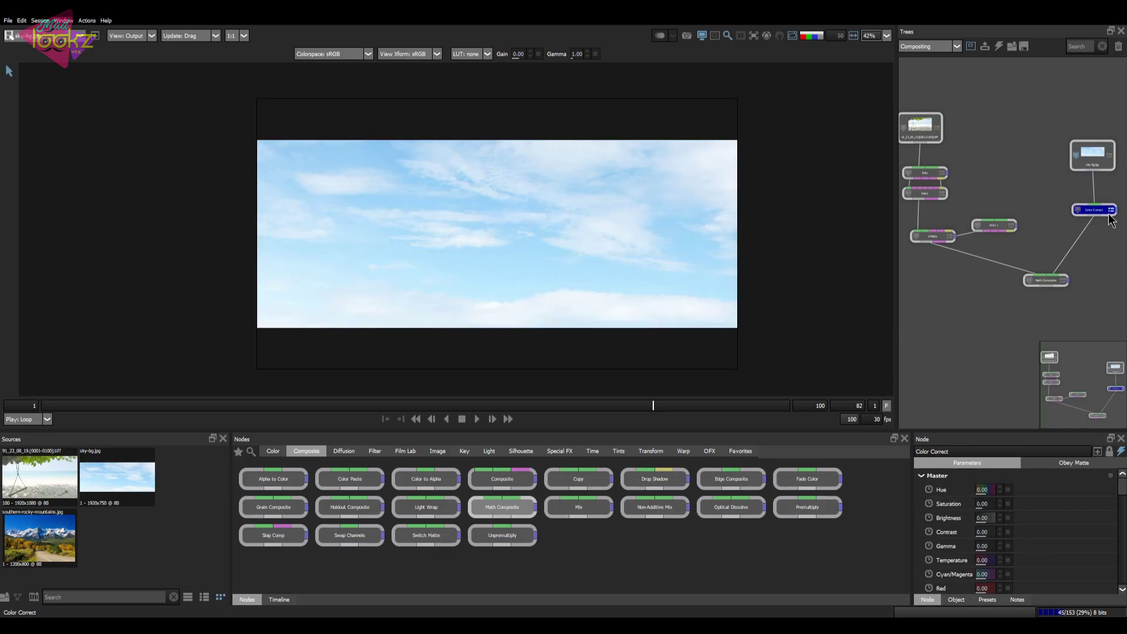
{"action": "left_click", "coordinate": [1078, 209]}
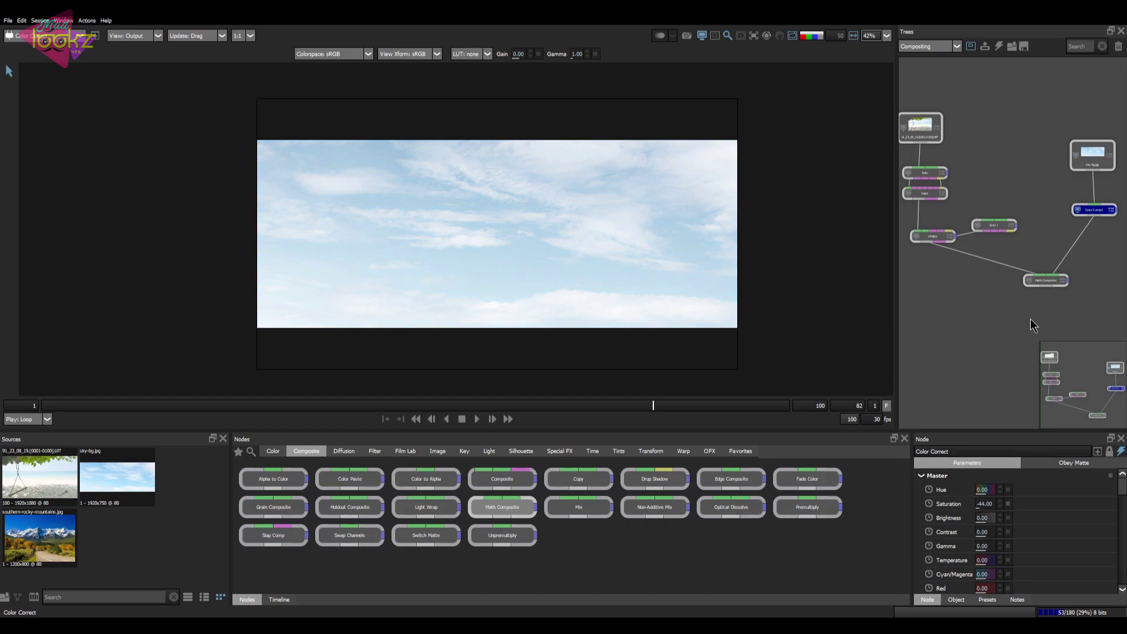
{"action": "left_click", "coordinate": [1030, 281]}
{"action": "left_click", "coordinate": [1064, 281]}
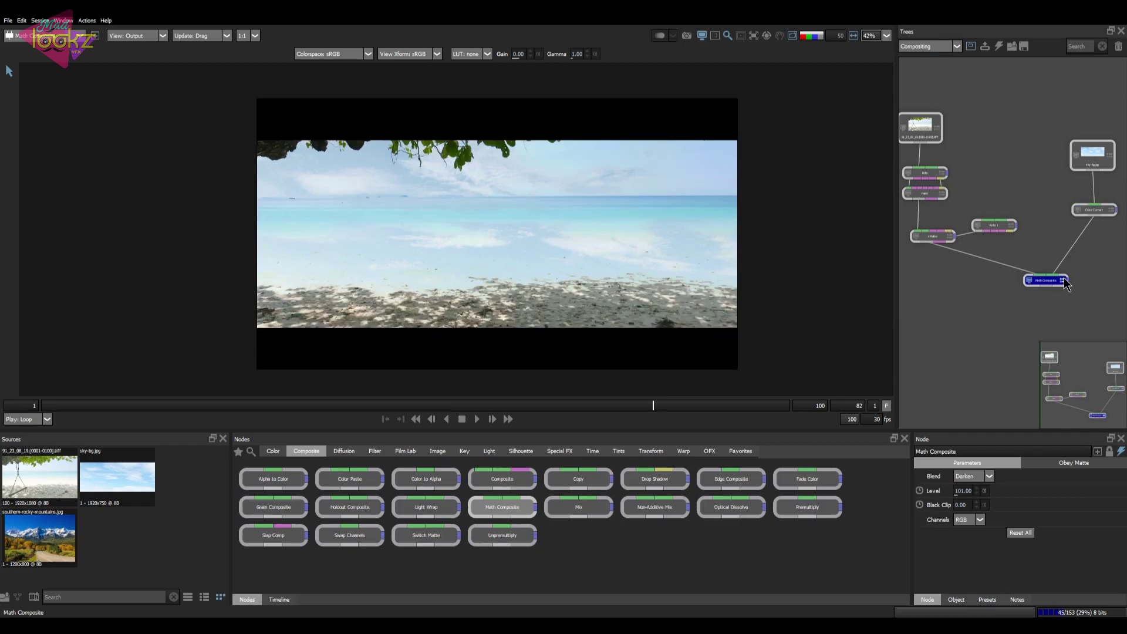
{"action": "left_click_drag", "start_coordinate": [1021, 317], "coordinate": [987, 311]}
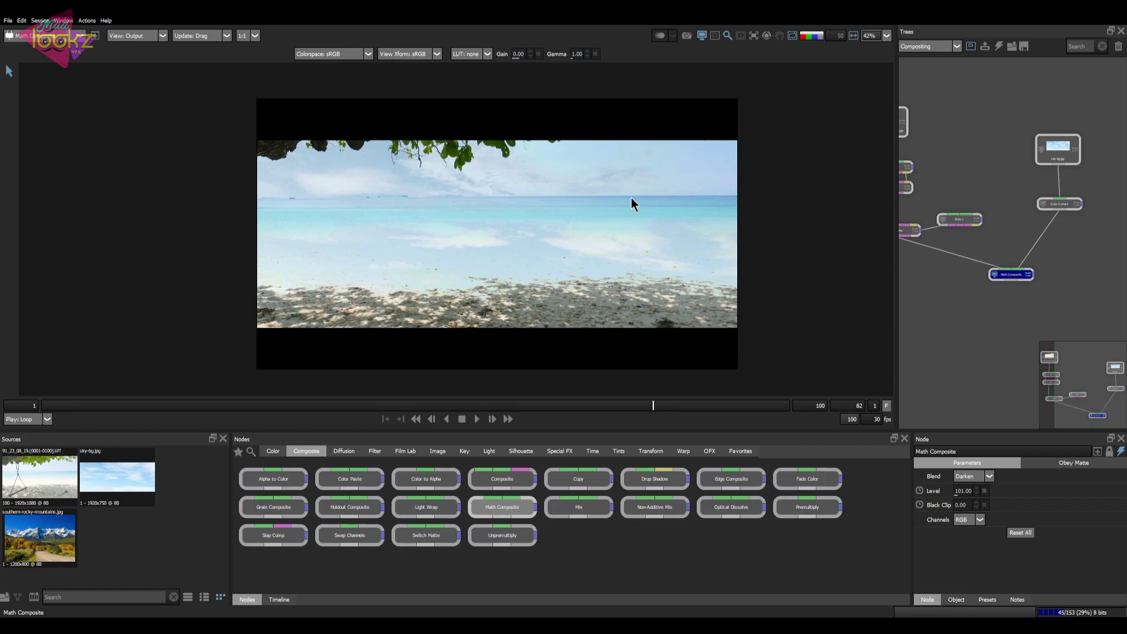
{"action": "scroll", "coordinate": [563, 142], "scroll_direction": "up", "scroll_amount": 3}
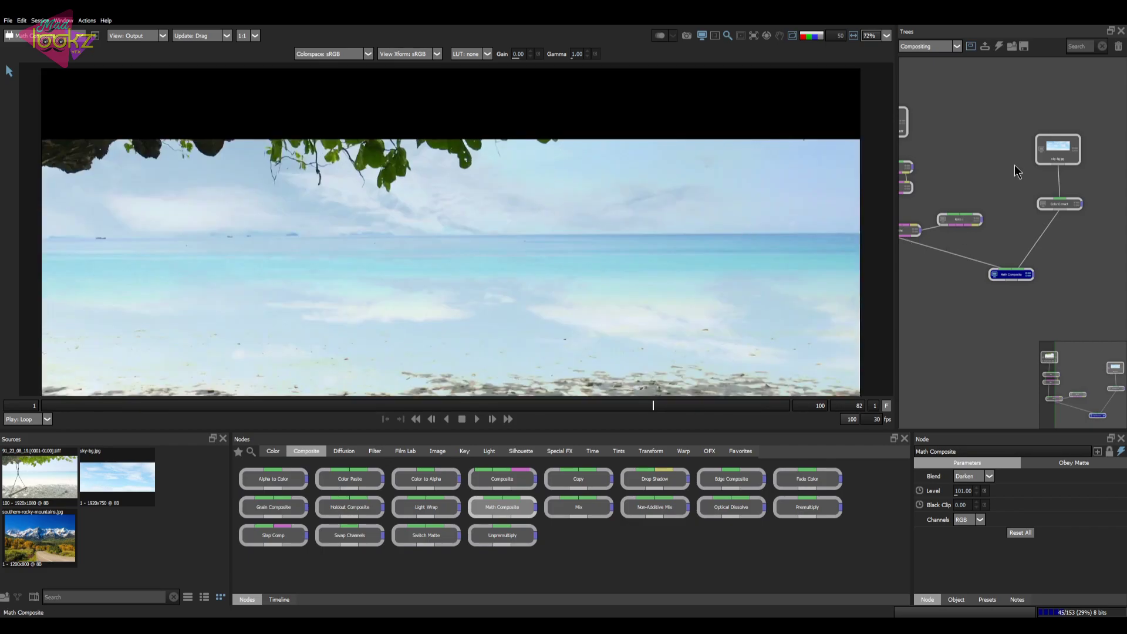
Insert a Transform node between the sky's Color Correct and the Math Composite.
{"action": "left_click", "coordinate": [1060, 159]}
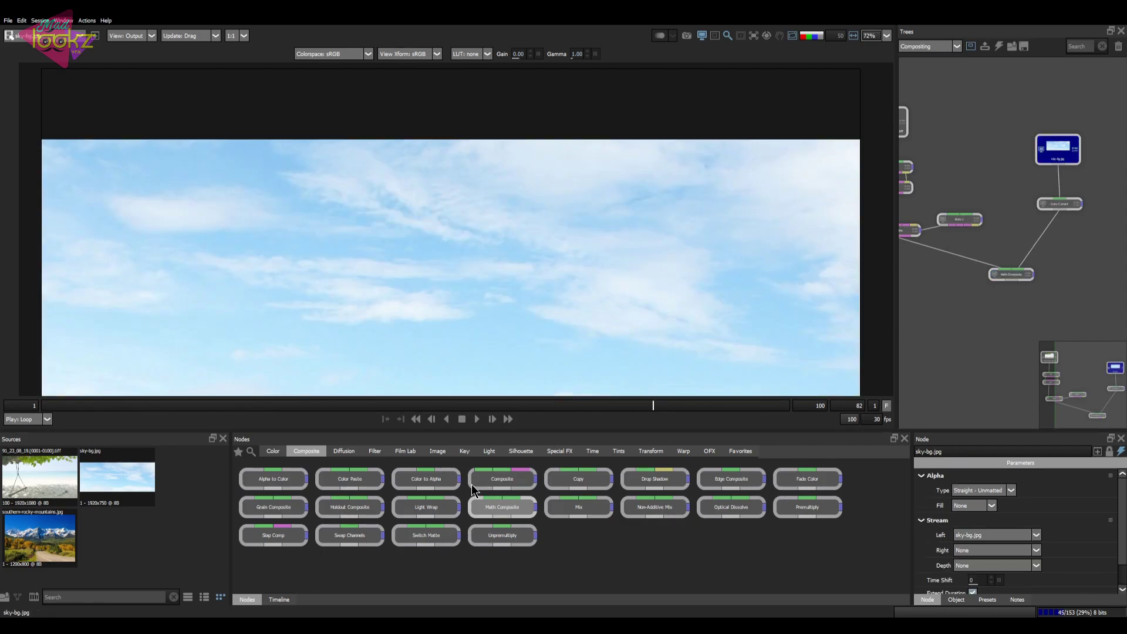
{"action": "left_click", "coordinate": [1043, 210]}
{"action": "left_click", "coordinate": [650, 452]}
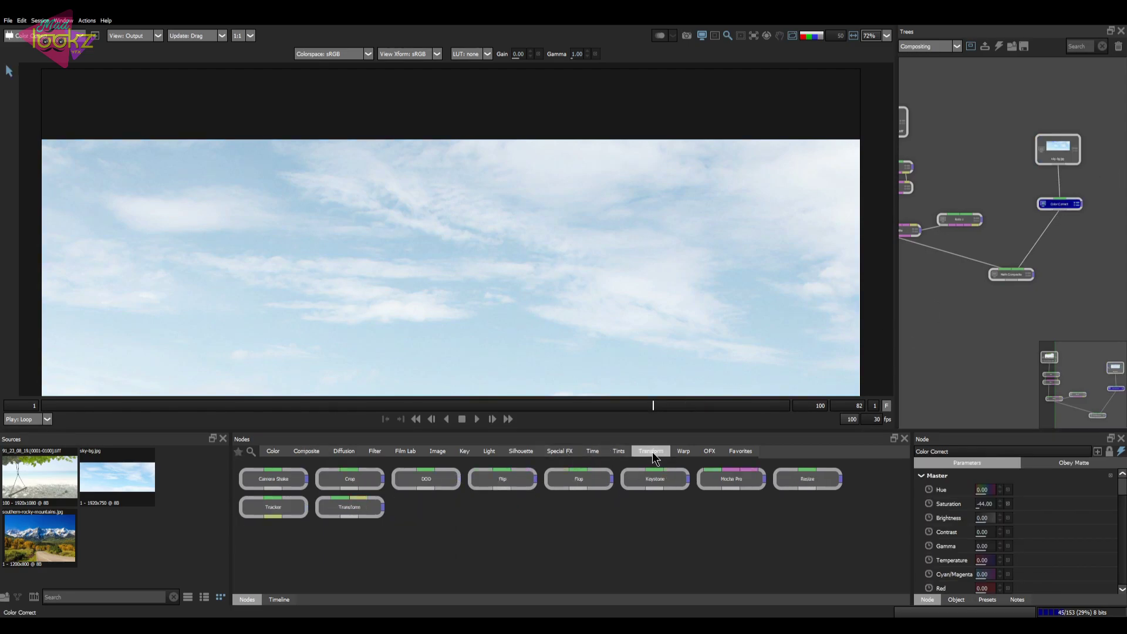
{"action": "left_click_drag", "start_coordinate": [371, 514], "coordinate": [1068, 234]}
{"action": "scroll", "coordinate": [634, 237], "scroll_direction": "down", "scroll_amount": 5}
{"action": "scroll", "coordinate": [538, 264], "scroll_direction": "up", "scroll_amount": 2}
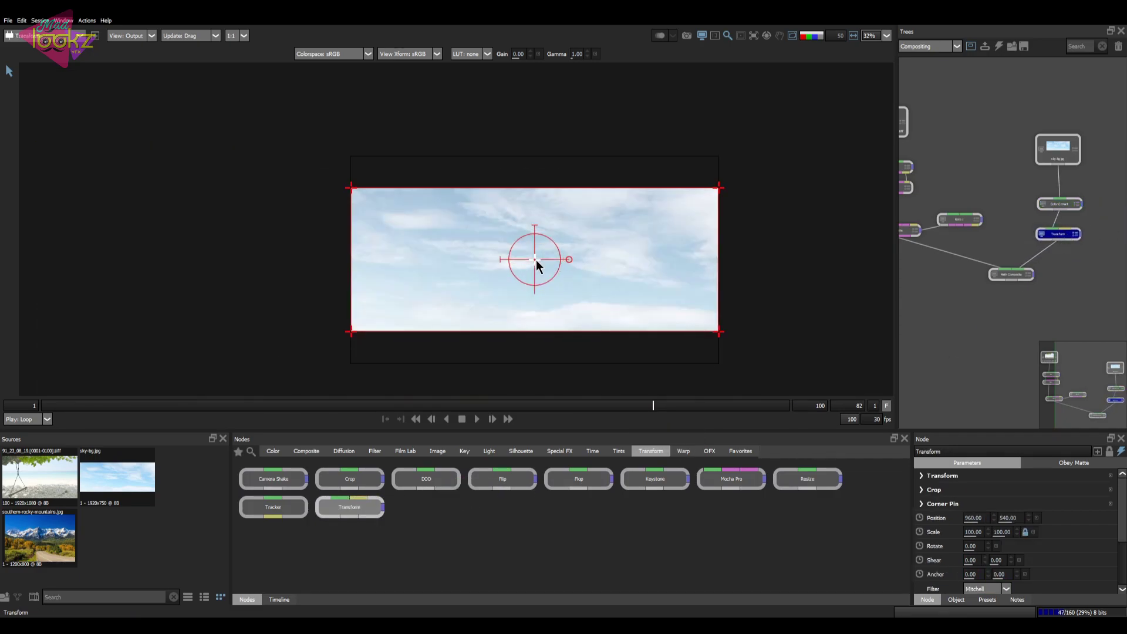
Raise the sky with the Transform node to about 962, 352 and set its Scale to 115, checking it against the composite.
{"action": "left_click_drag", "start_coordinate": [533, 257], "coordinate": [527, 184]}
{"action": "left_click", "coordinate": [992, 276]}
{"action": "scroll", "coordinate": [520, 223], "scroll_direction": "up", "scroll_amount": 4}
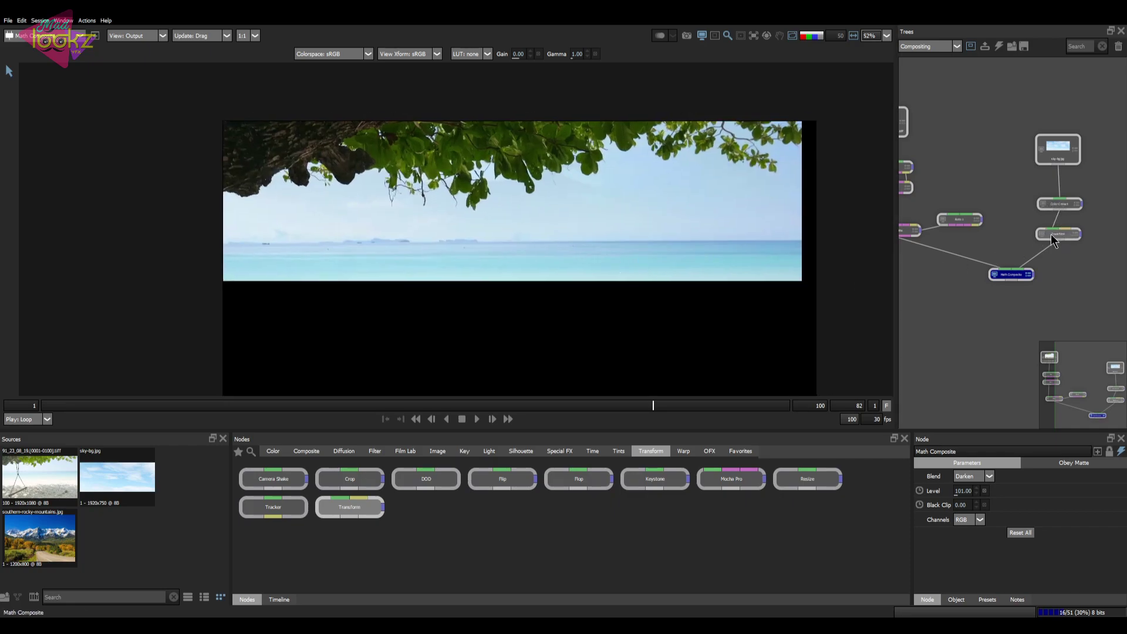
{"action": "left_click", "coordinate": [1077, 235]}
{"action": "left_click_drag", "start_coordinate": [504, 166], "coordinate": [520, 233]}
{"action": "left_click", "coordinate": [977, 531]}
{"action": "type", "text": "115"}
{"action": "key", "text": "Return"}
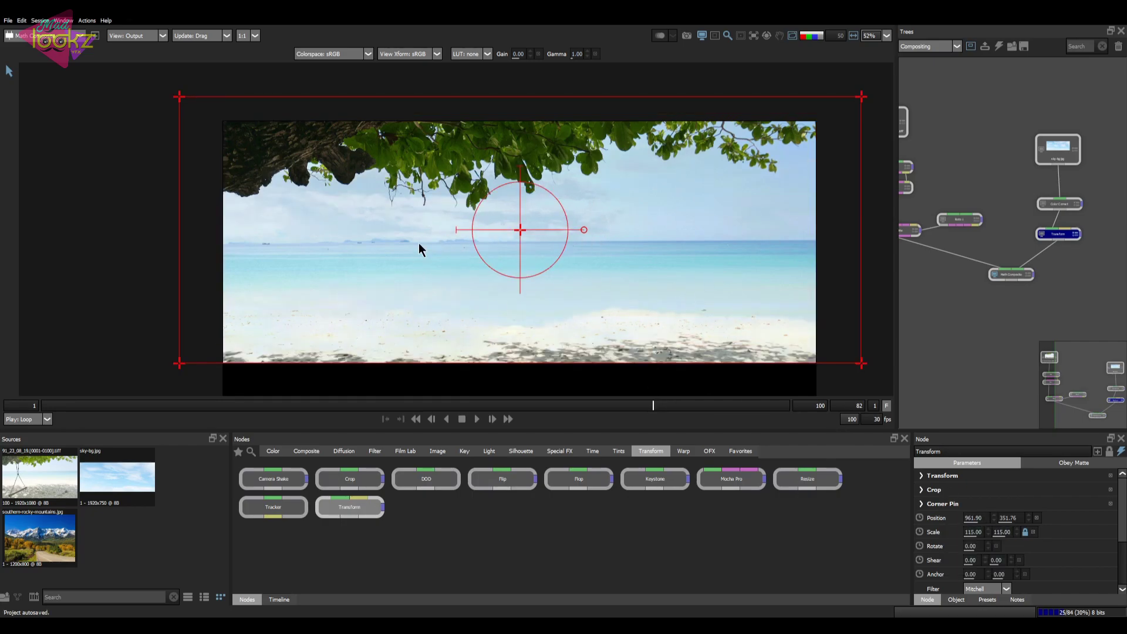
Compare the original beach shot with the composite, and shift the sky's Transform position to about 1088, 419.
{"action": "left_click_drag", "start_coordinate": [936, 178], "coordinate": [986, 159]}
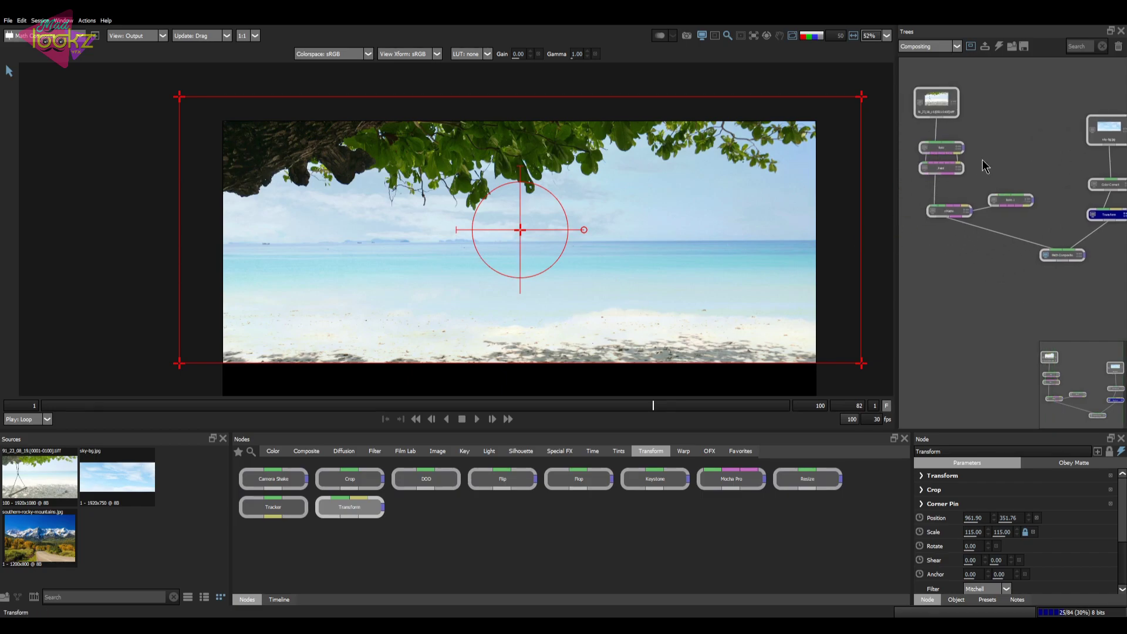
{"action": "left_click", "coordinate": [920, 102]}
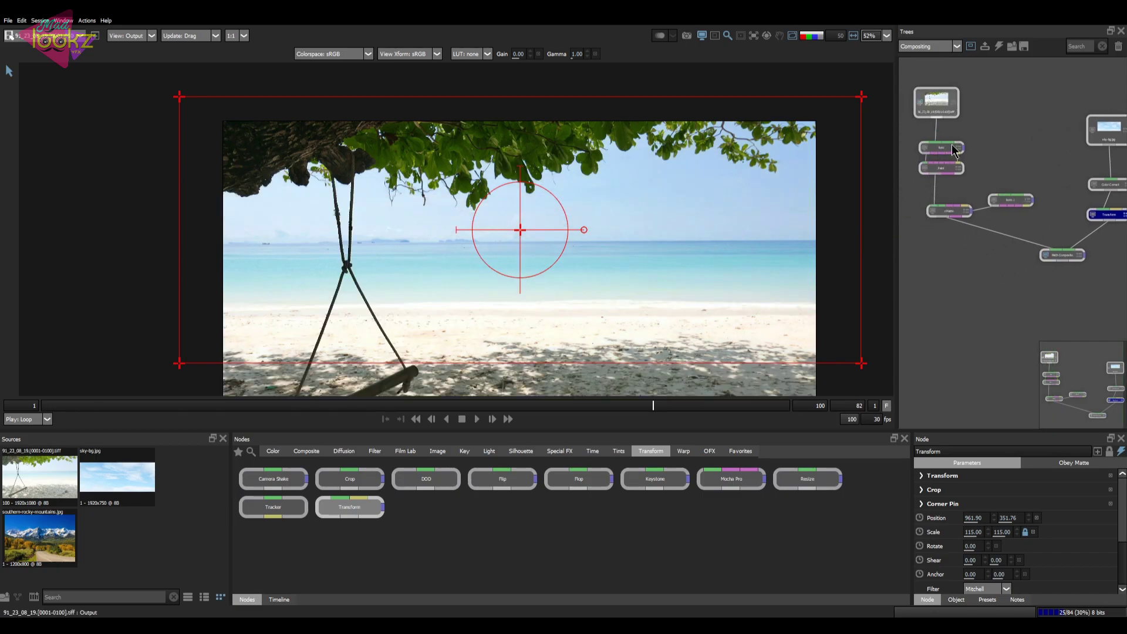
{"action": "left_click", "coordinate": [1046, 255]}
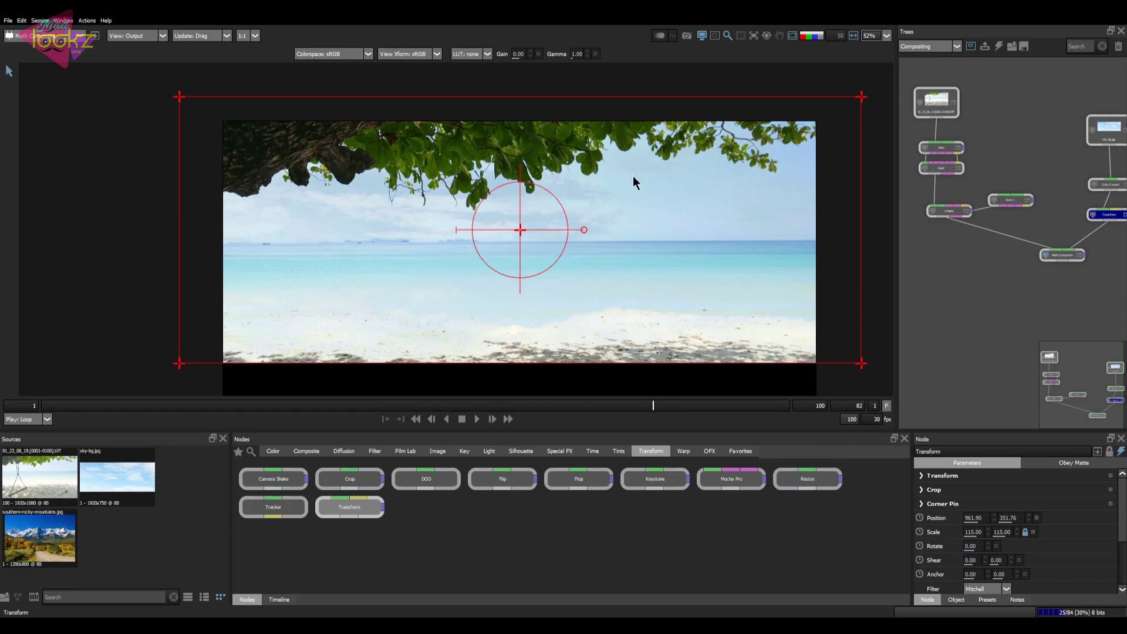
{"action": "scroll", "coordinate": [632, 176], "scroll_direction": "down", "scroll_amount": 2}
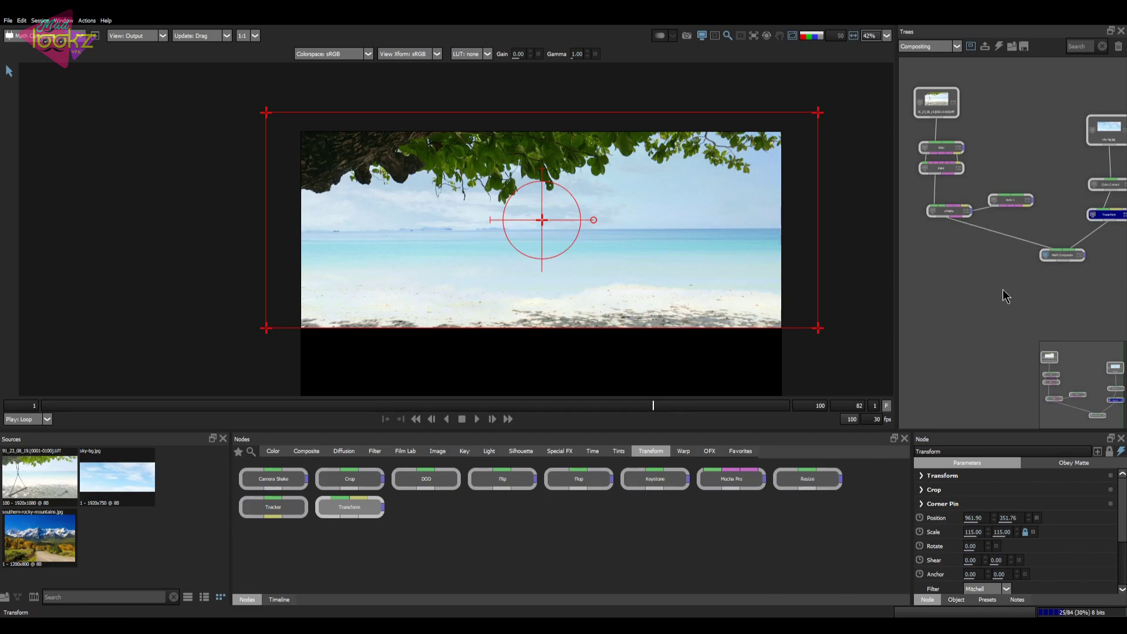
{"action": "key", "text": "f"}
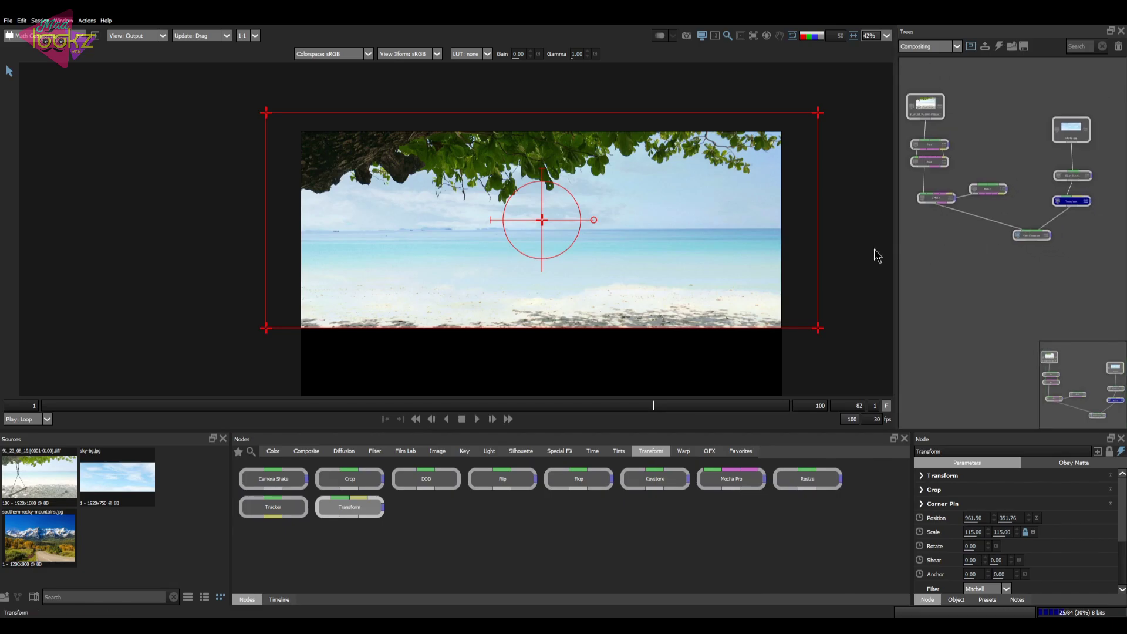
{"action": "left_click_drag", "start_coordinate": [541, 219], "coordinate": [573, 237]}
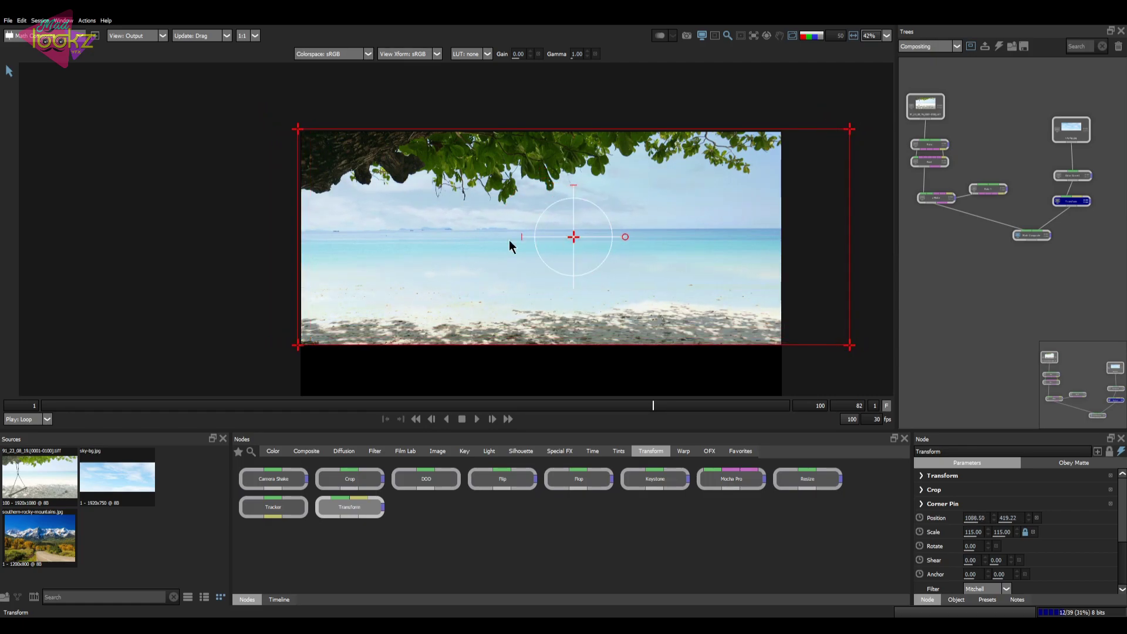
{"action": "left_click_drag", "start_coordinate": [1029, 271], "coordinate": [1056, 272]}
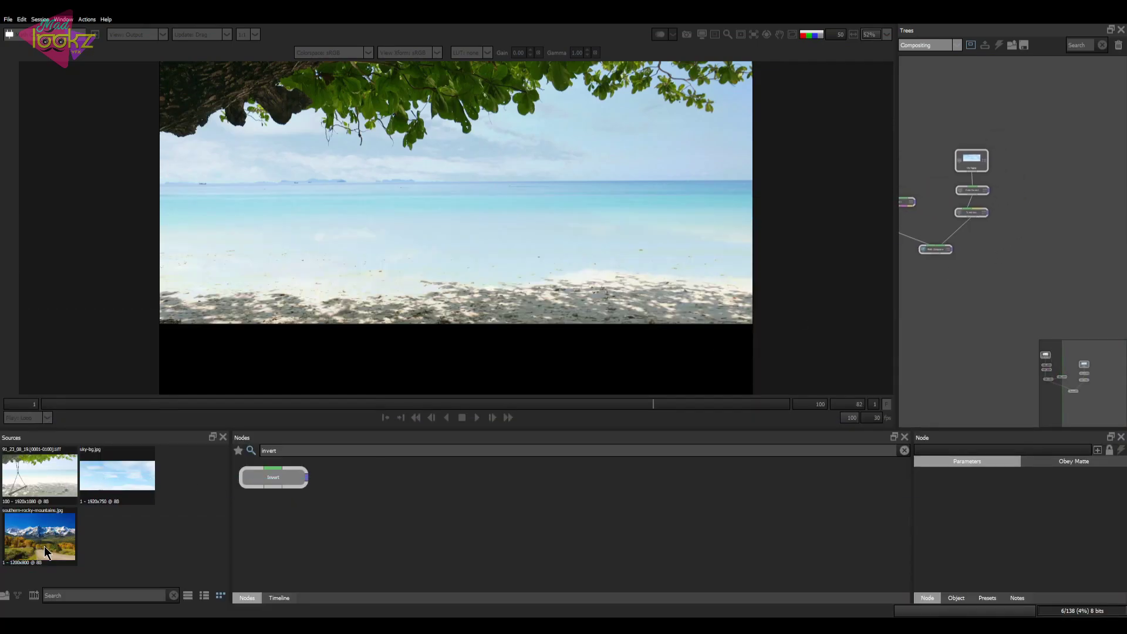
Add the southern-rocky-mountains.jpg source to the tree beside the sky branch and view the whole image.
{"action": "left_click_drag", "start_coordinate": [46, 552], "coordinate": [1043, 167]}
{"action": "scroll", "coordinate": [465, 238], "scroll_direction": "down", "scroll_amount": 3}
{"action": "scroll", "coordinate": [466, 237], "scroll_direction": "up", "scroll_amount": 1}
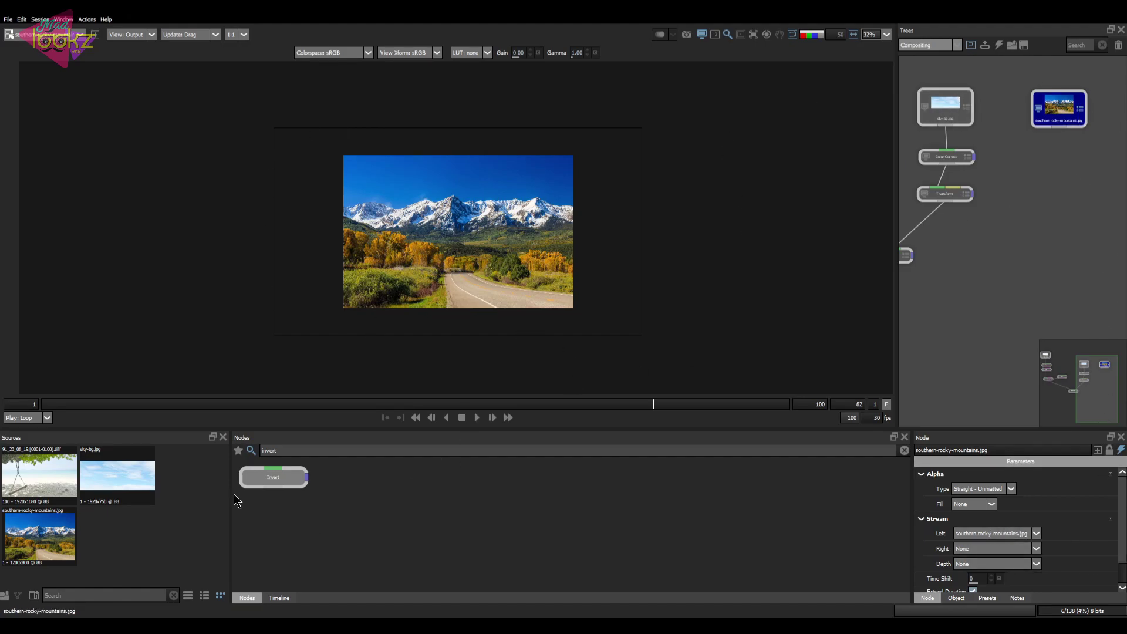
Clear the "invert" node search and add a Resize node from the Transform category below southern-rocky-mountains.jpg, connected to it.
{"action": "double_click", "coordinate": [288, 450]}
{"action": "key", "text": "BackSpace"}
{"action": "left_click", "coordinate": [251, 450]}
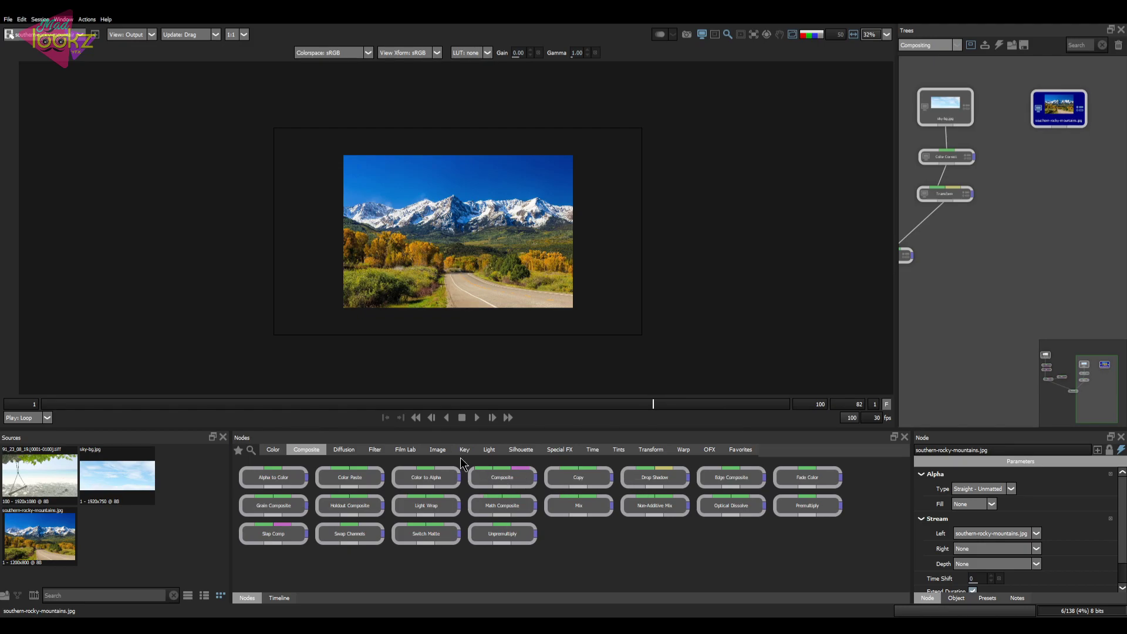
{"action": "left_click", "coordinate": [653, 451]}
{"action": "left_click_drag", "start_coordinate": [804, 477], "coordinate": [1057, 126]}
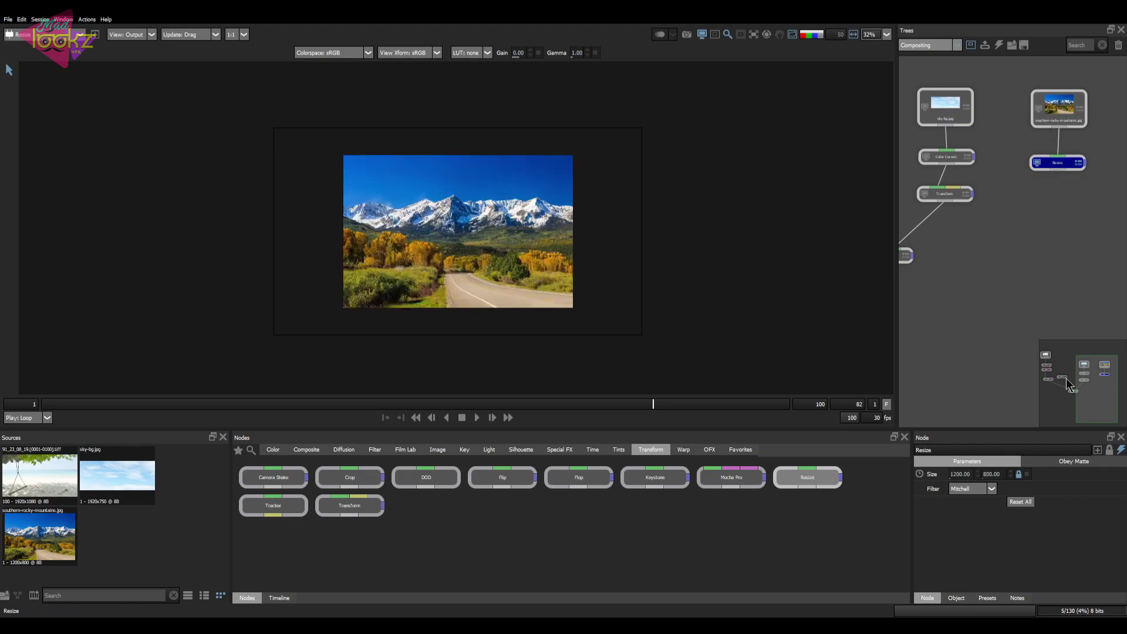
Set the Resize node's width to 1920 with the proportions locked.
{"action": "left_click", "coordinate": [958, 474]}
{"action": "type", "text": "1920"}
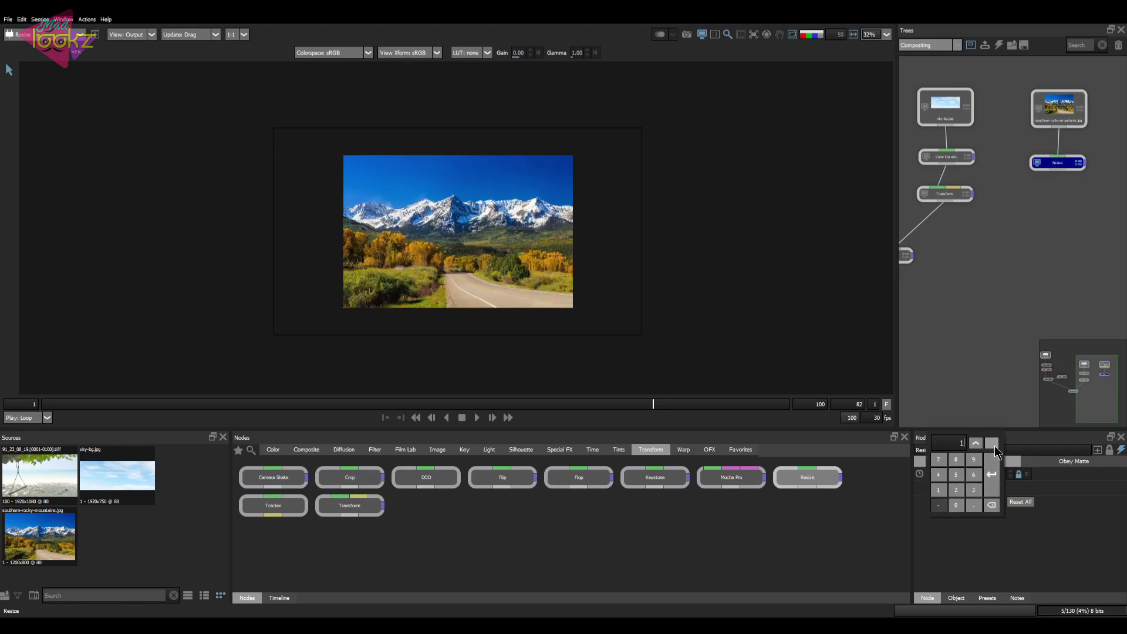
{"action": "key", "text": "Return"}
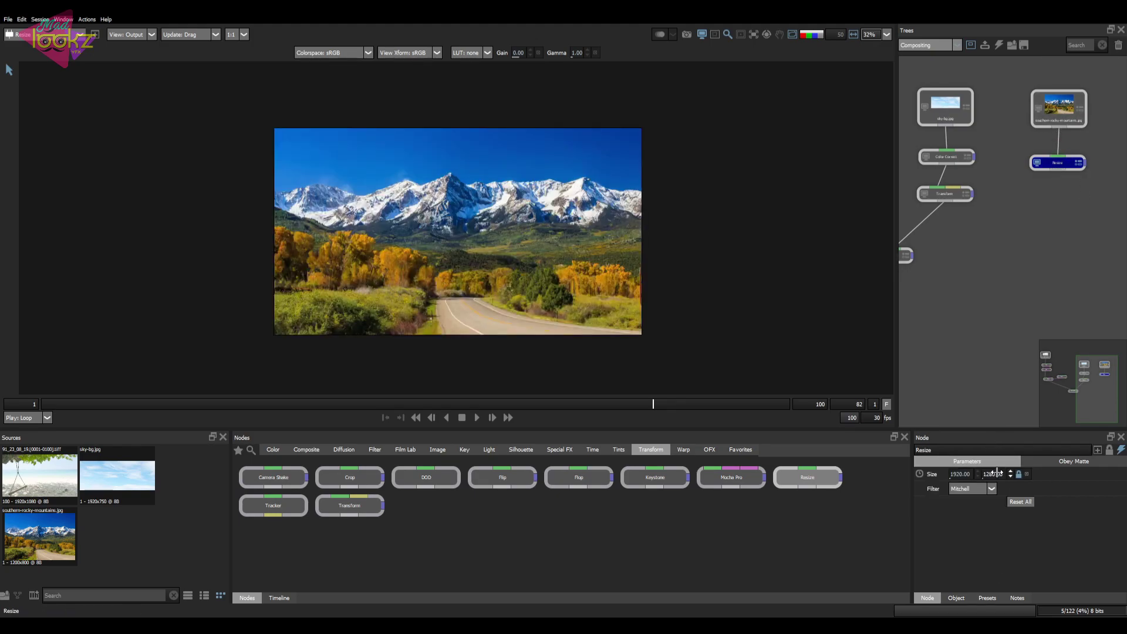
Try a height of 1080 on the Resize node and compare the result with the southern-rocky-mountains.jpg source.
{"action": "double_click", "coordinate": [996, 473]}
{"action": "type", "text": "080"}
{"action": "key", "text": "Return"}
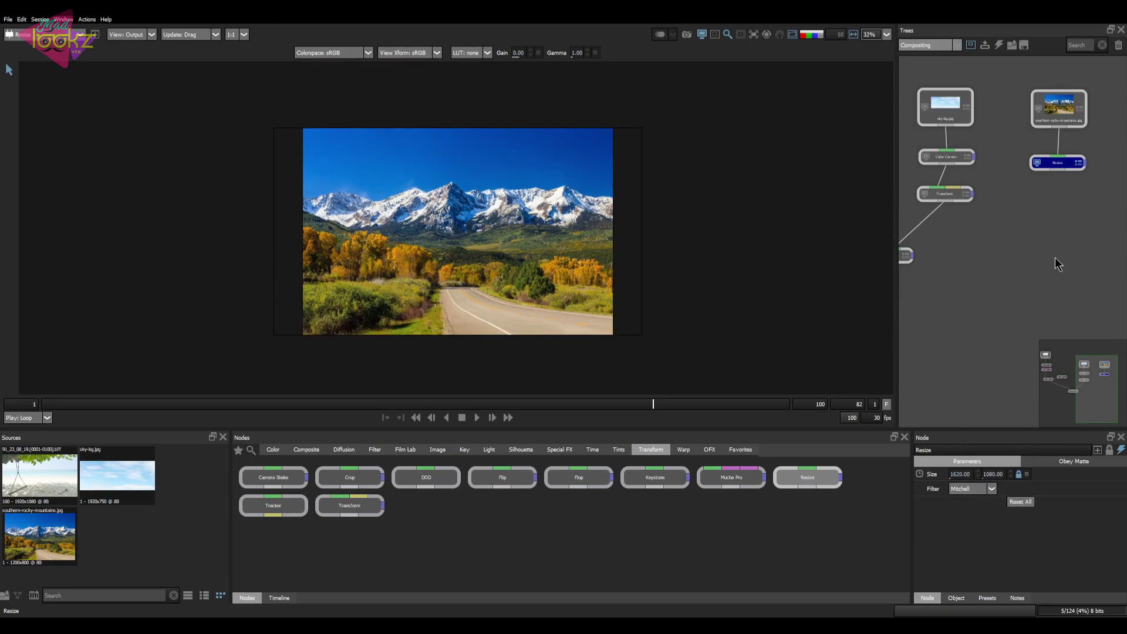
{"action": "left_click", "coordinate": [1056, 117]}
{"action": "left_click_drag", "start_coordinate": [1056, 120], "coordinate": [1054, 127]}
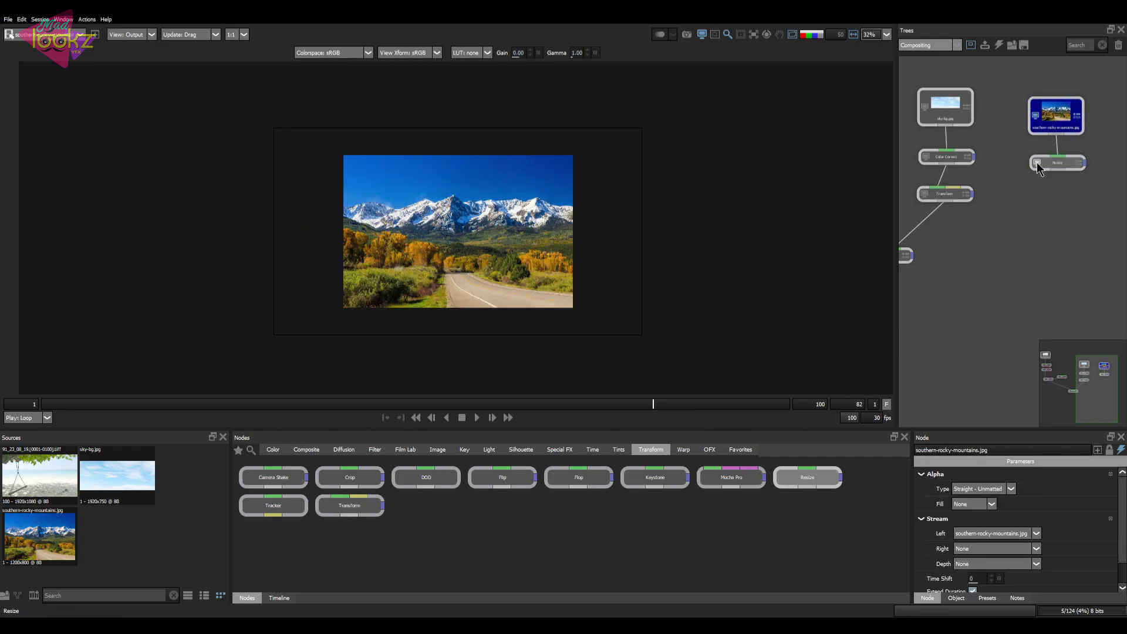
{"action": "left_click", "coordinate": [1038, 166]}
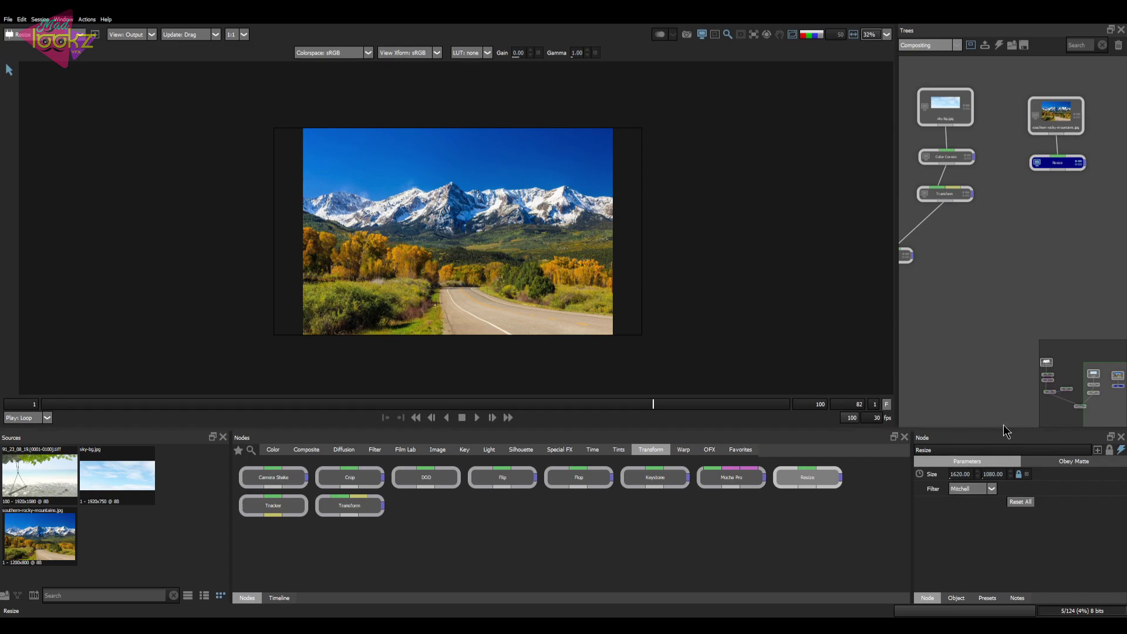
Set the Resize node's width to 1920 with the proportions locked so the image fills the frame.
{"action": "left_click", "coordinate": [957, 474]}
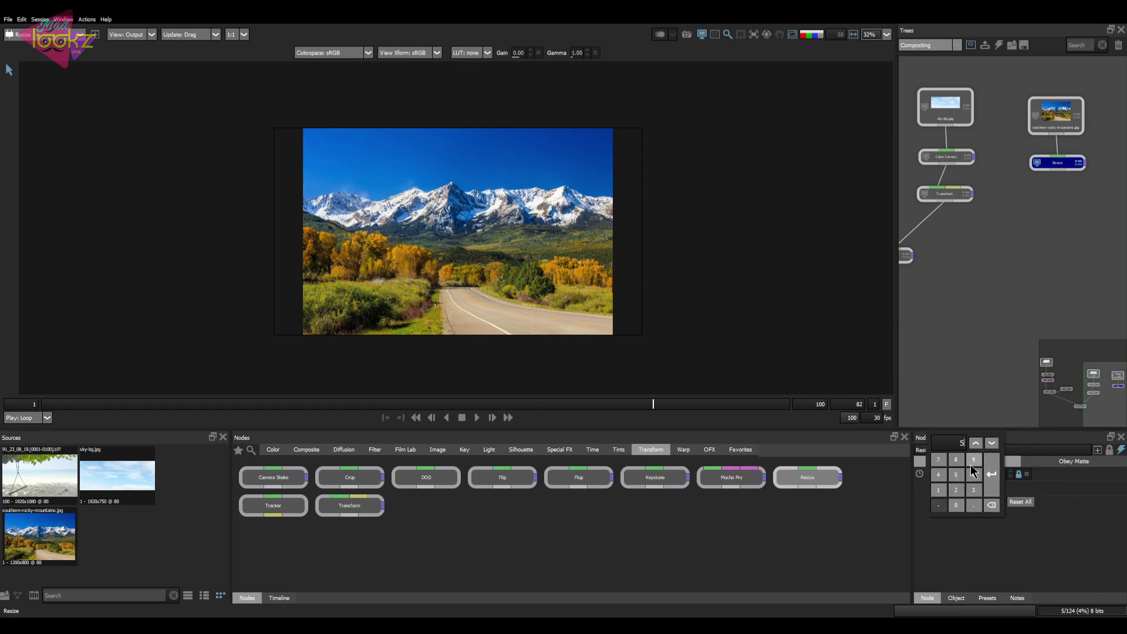
{"action": "type", "text": "1920"}
{"action": "key", "text": "Return"}
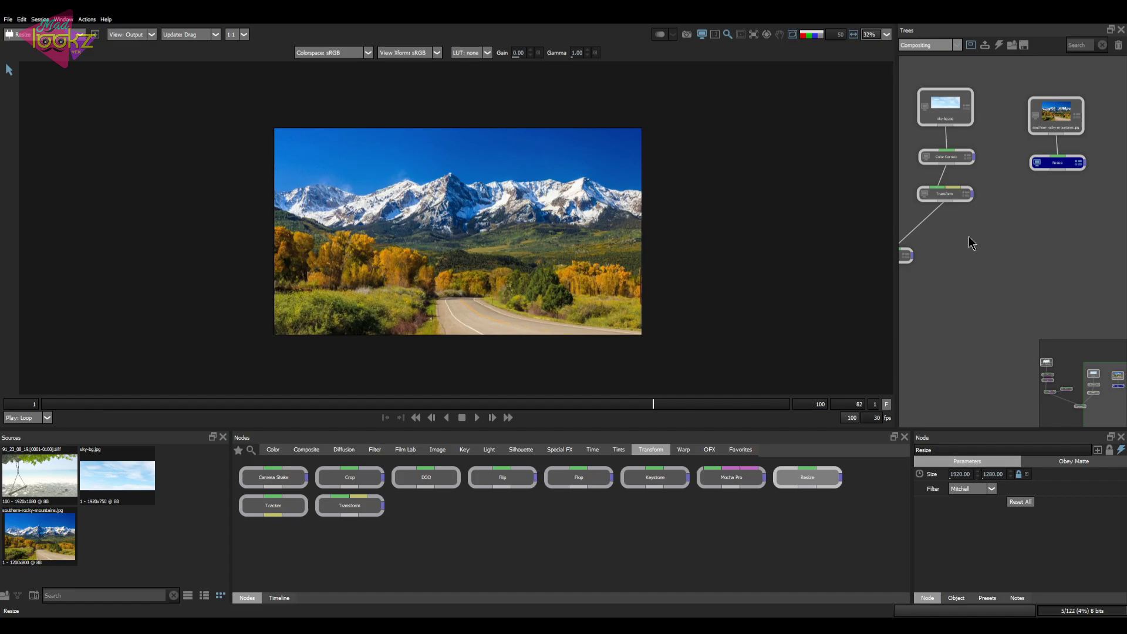
Add a Color Correct node below Resize in the mountain branch and set its saturation to -67.
{"action": "left_click_drag", "start_coordinate": [1019, 250], "coordinate": [1006, 242]}
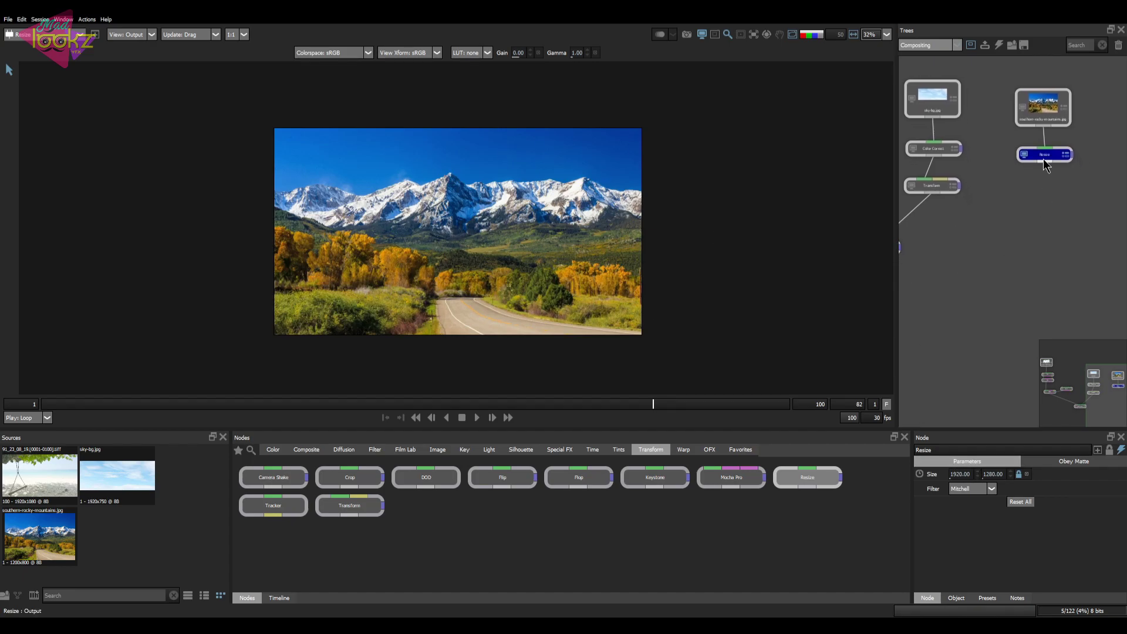
{"action": "left_click", "coordinate": [306, 449]}
{"action": "left_click", "coordinate": [273, 449]}
{"action": "left_click_drag", "start_coordinate": [502, 477], "coordinate": [1039, 281]}
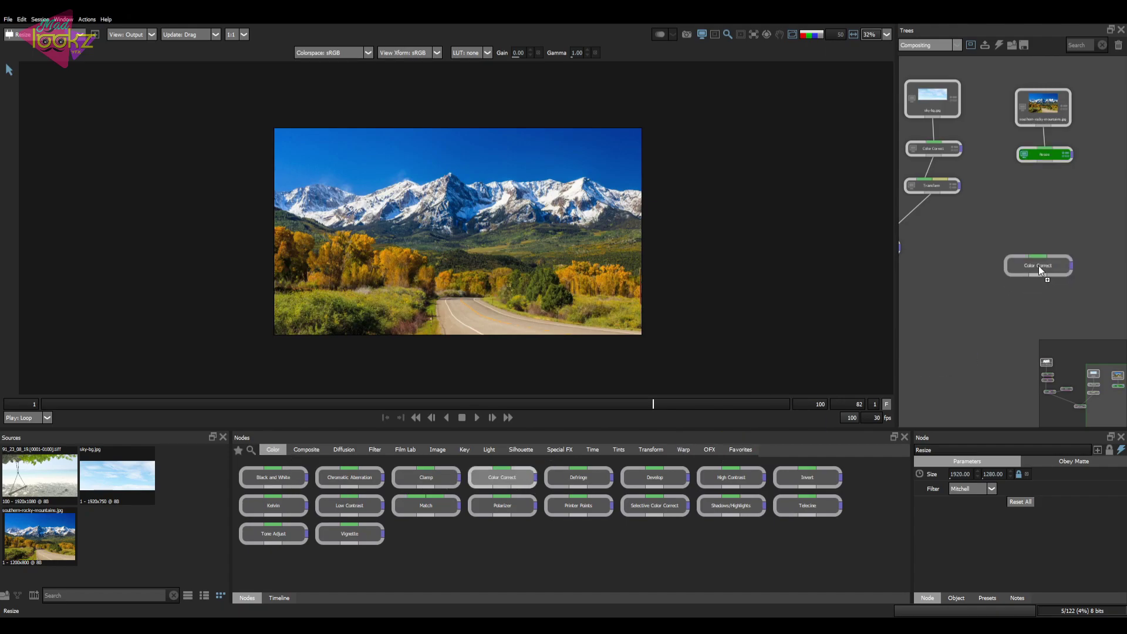
{"action": "left_click_drag", "start_coordinate": [1049, 192], "coordinate": [1053, 191]}
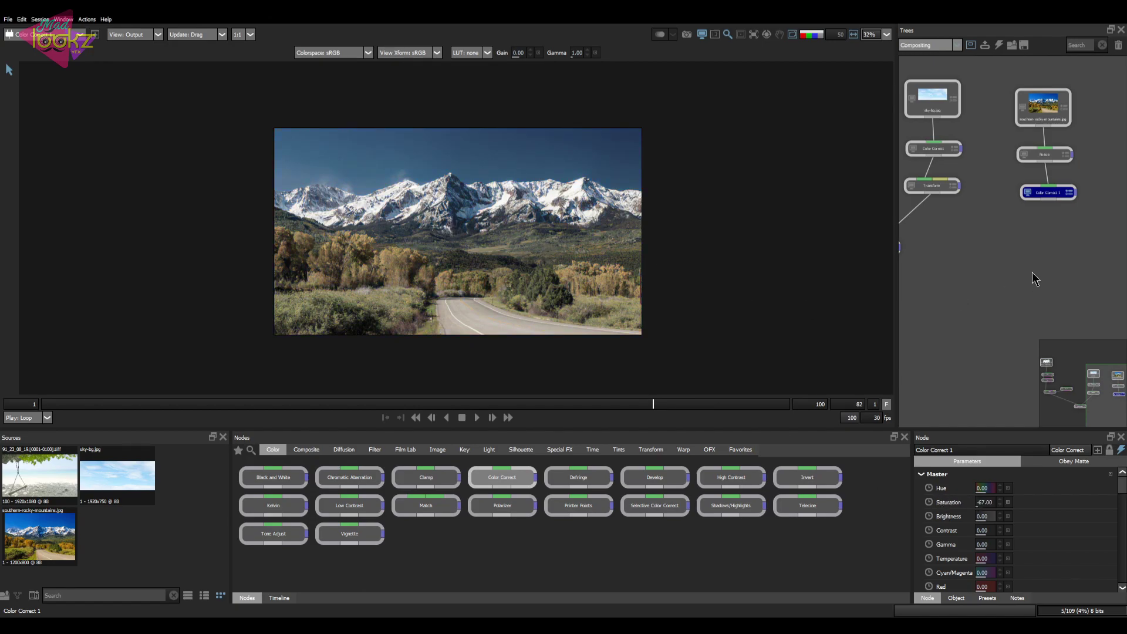
Add a Detail node from the Filter category below the mountain branch's Color Correct node.
{"action": "left_click", "coordinate": [1059, 271]}
{"action": "left_click", "coordinate": [306, 448]}
{"action": "left_click", "coordinate": [344, 449]}
{"action": "left_click", "coordinate": [374, 449]}
{"action": "left_click_drag", "start_coordinate": [352, 519], "coordinate": [1042, 220]}
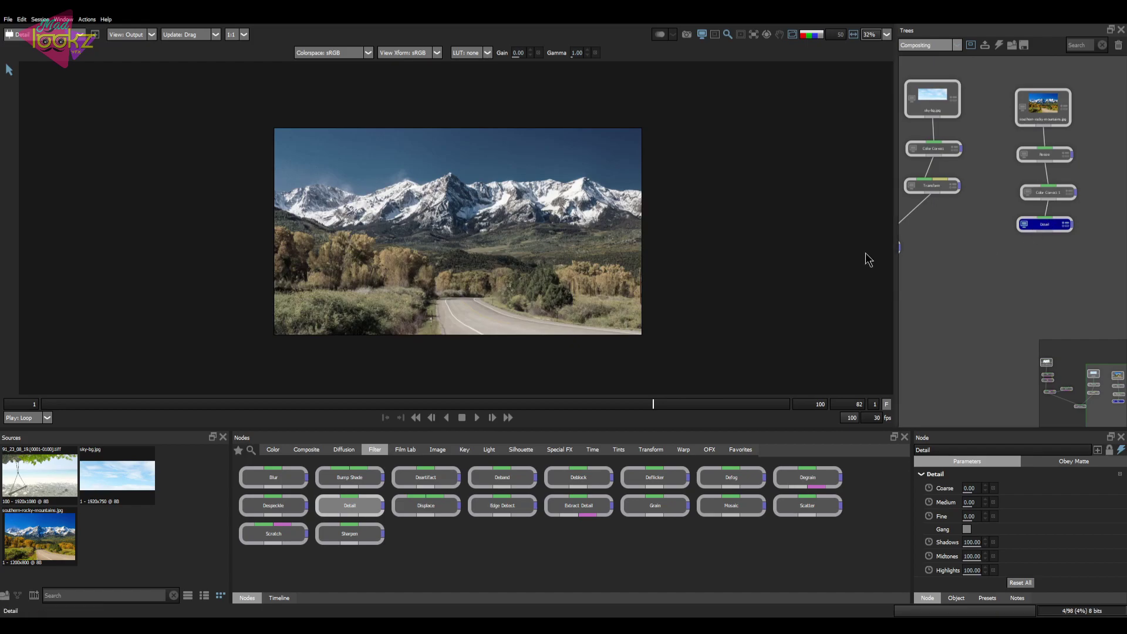
Soften the mountains by setting the Detail node's Medium to about -4.19 and Fine to about -0.48.
{"action": "scroll", "coordinate": [490, 214], "scroll_direction": "up", "scroll_amount": 6}
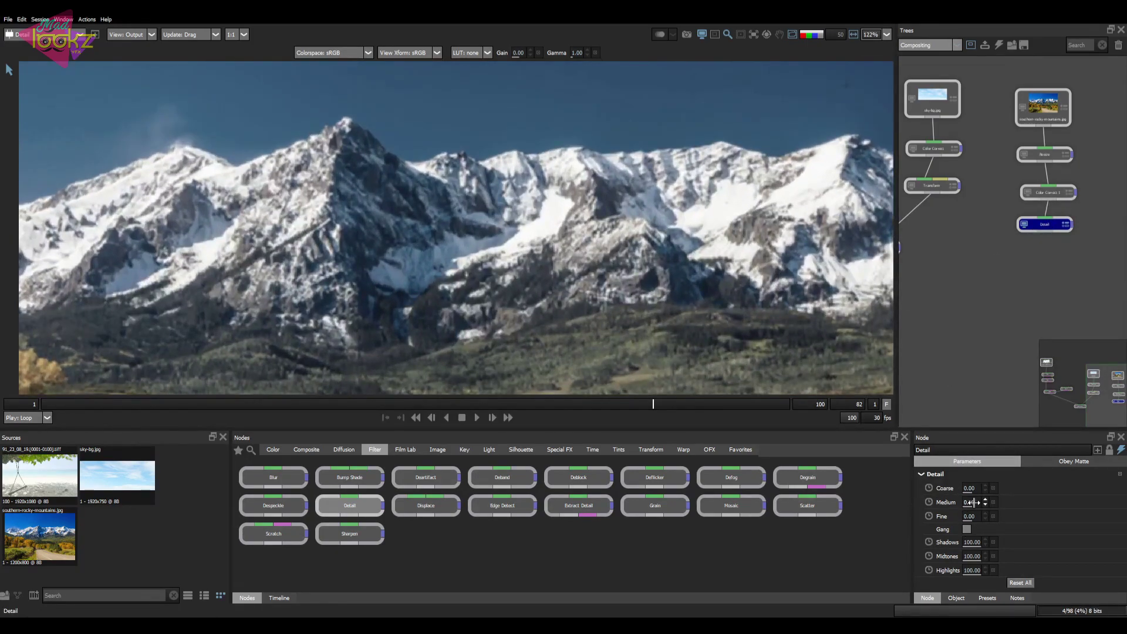
{"action": "mouse_move", "coordinate": [961, 489]}
{"action": "left_mouse_down"}
{"action": "mouse_move", "coordinate": [990, 493]}
{"action": "mouse_move", "coordinate": [960, 492]}
{"action": "left_mouse_up"}
{"action": "left_click_drag", "start_coordinate": [954, 513], "coordinate": [961, 513]}
{"action": "left_click_drag", "start_coordinate": [961, 500], "coordinate": [956, 499]}
{"action": "scroll", "coordinate": [854, 264], "scroll_direction": "down", "scroll_amount": 5}
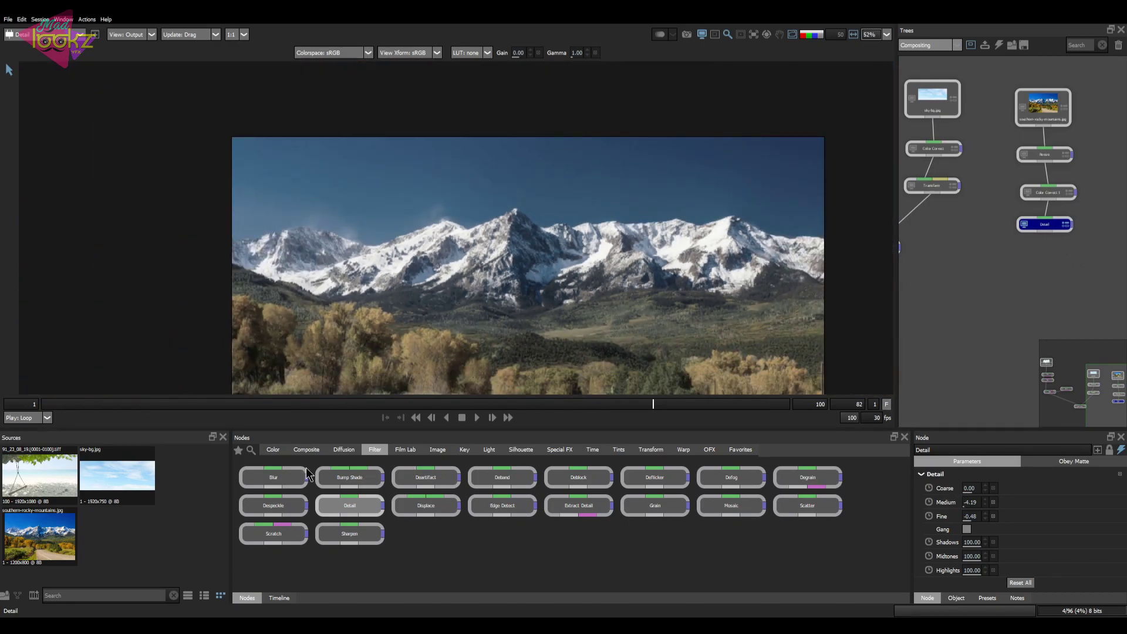
Add a Blur node below Detail, try a blur of 1.5, and set it to 2.
{"action": "left_click_drag", "start_coordinate": [274, 476], "coordinate": [1044, 231]}
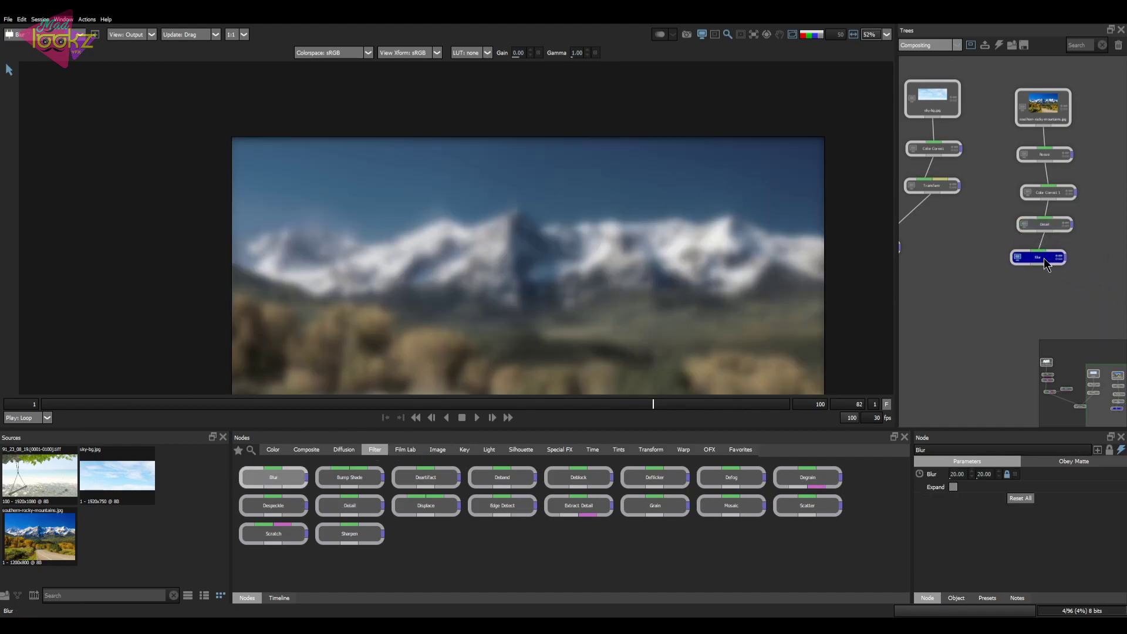
{"action": "left_click", "coordinate": [957, 474]}
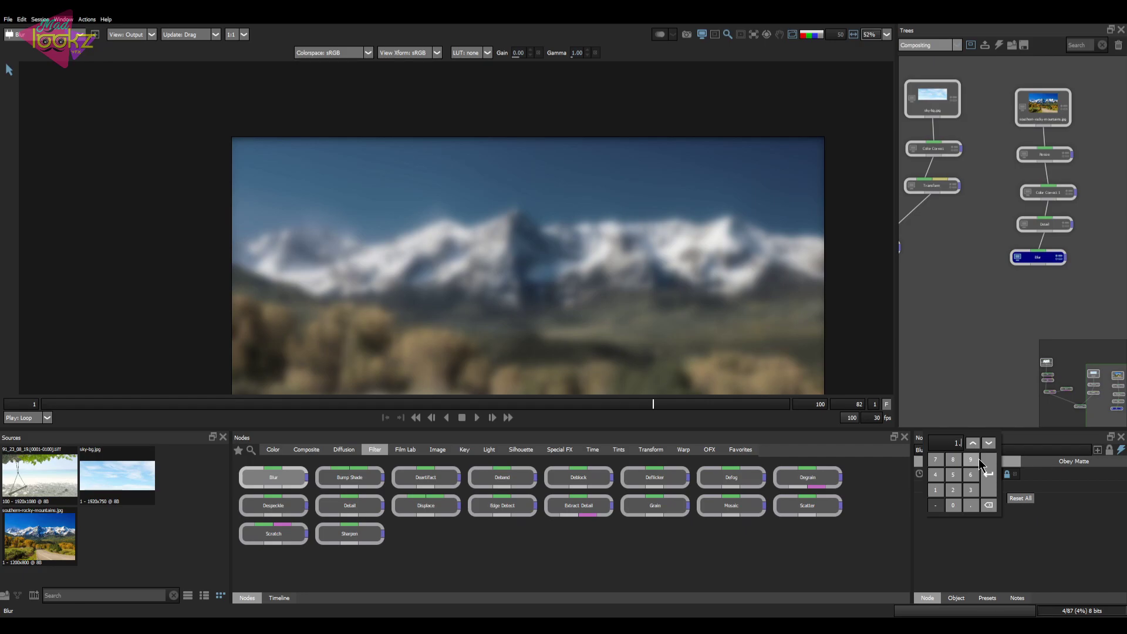
{"action": "type", "text": ".5"}
{"action": "key", "text": "Return"}
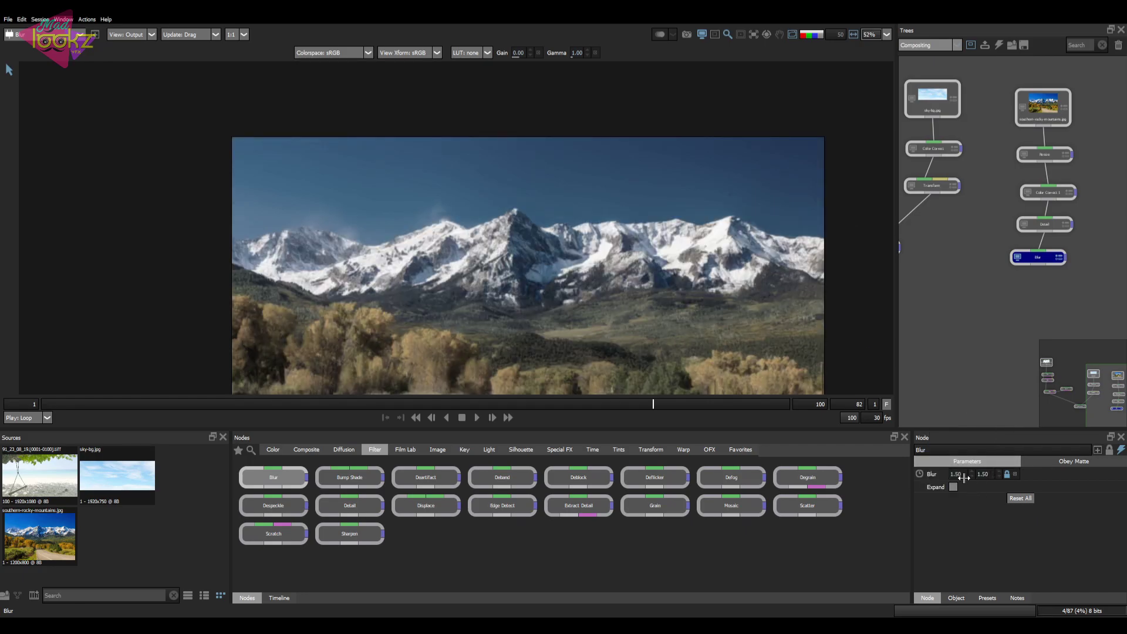
{"action": "left_click", "coordinate": [959, 474]}
{"action": "type", "text": "2"}
{"action": "key", "text": "Return"}
Inspect the blurred mountain image with the alpha overlay toggled on and off.
{"action": "left_click_drag", "start_coordinate": [1022, 293], "coordinate": [1045, 281]}
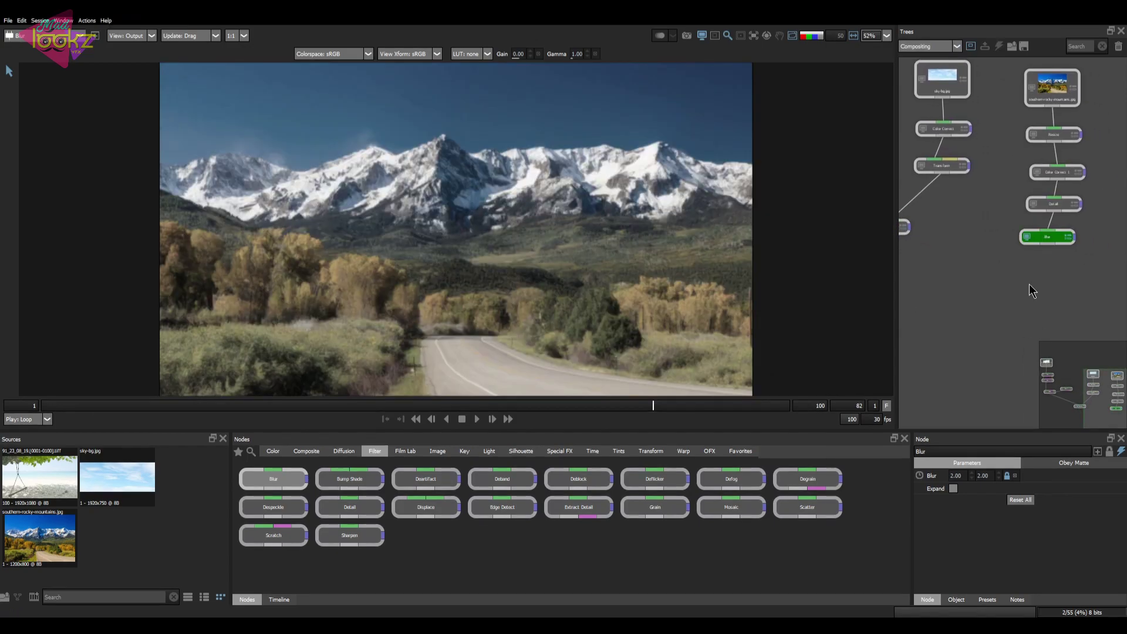
{"action": "left_click_drag", "start_coordinate": [1029, 273], "coordinate": [994, 273]}
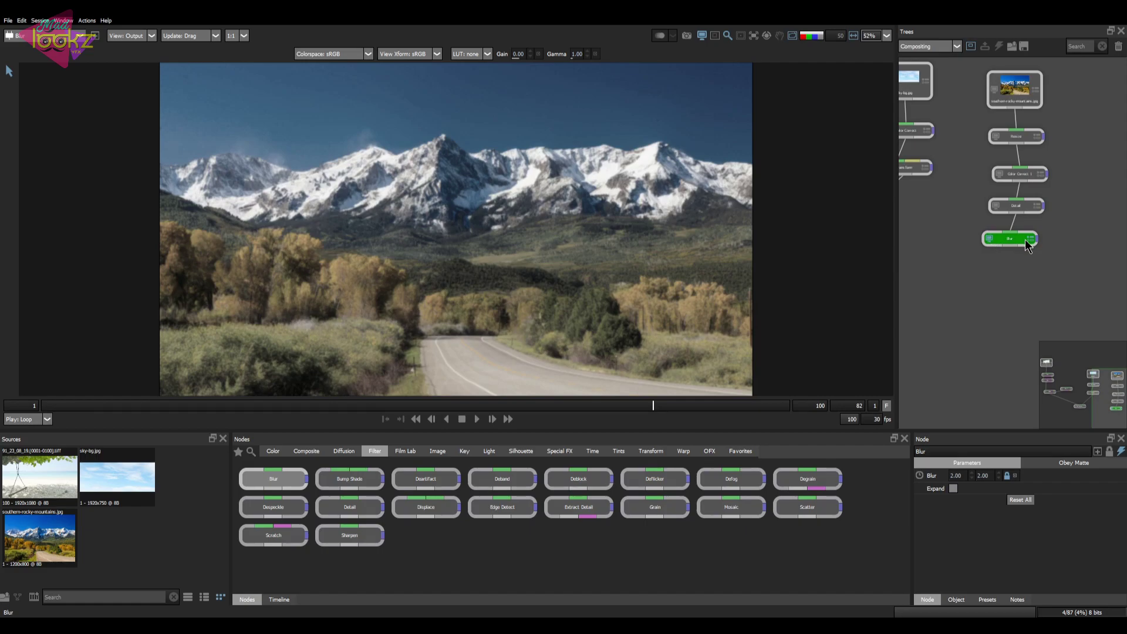
{"action": "left_click_drag", "start_coordinate": [691, 218], "coordinate": [681, 232]}
{"action": "key", "text": "a"}
{"action": "key", "text": "a"}
{"action": "key", "text": "a"}
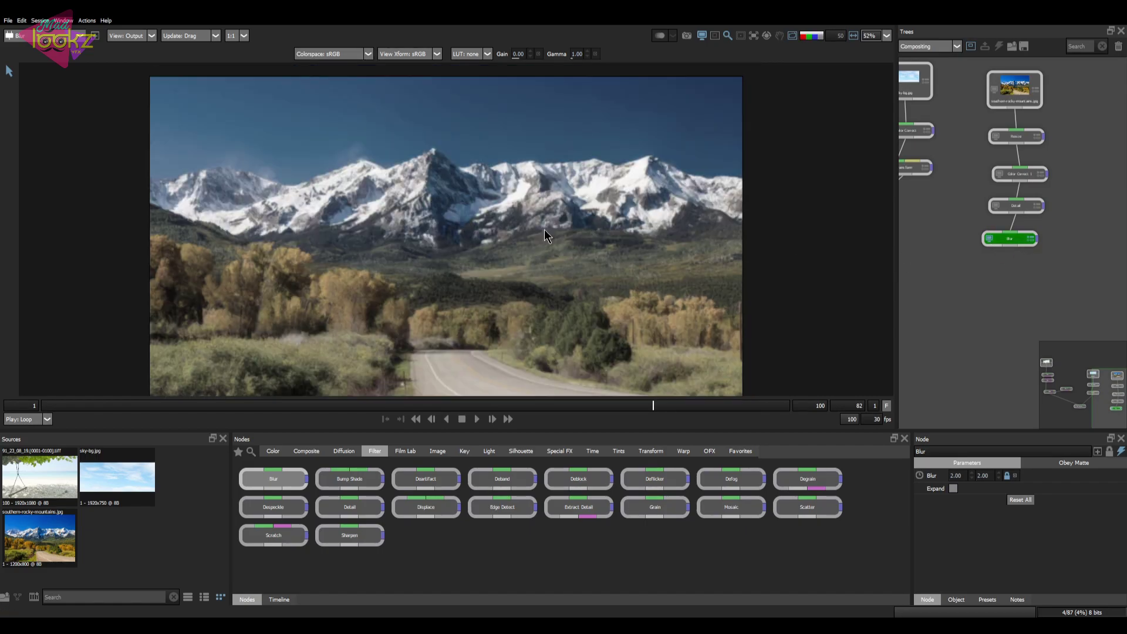
Add a Roto node from the Silhouette category below the Blur node.
{"action": "left_click", "coordinate": [524, 451]}
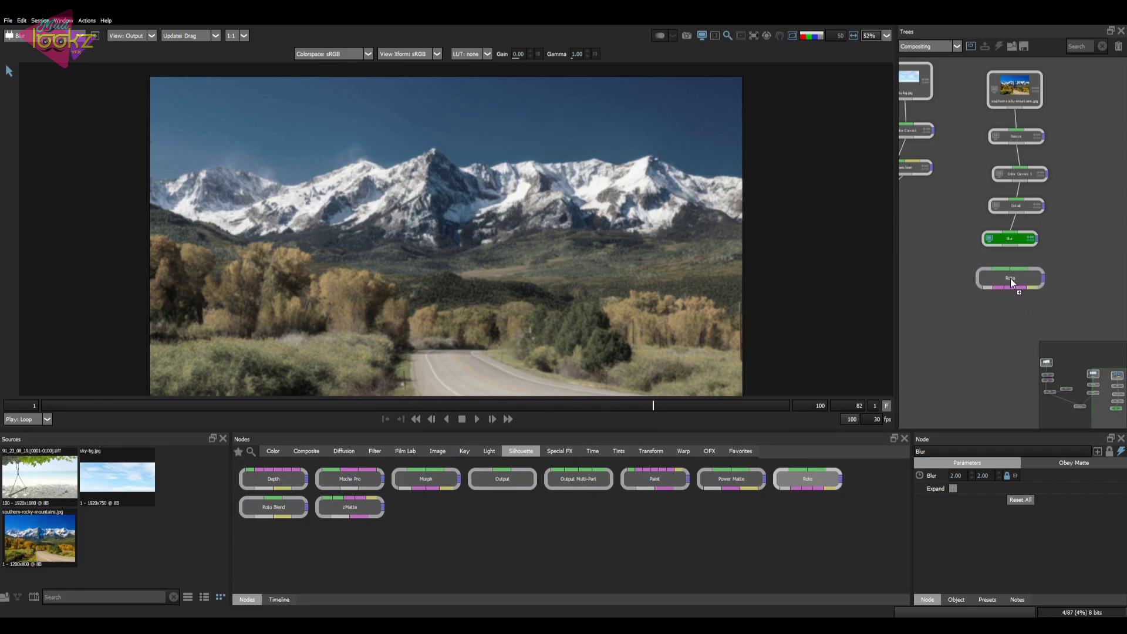
{"action": "left_click_drag", "start_coordinate": [1009, 279], "coordinate": [1010, 278]}
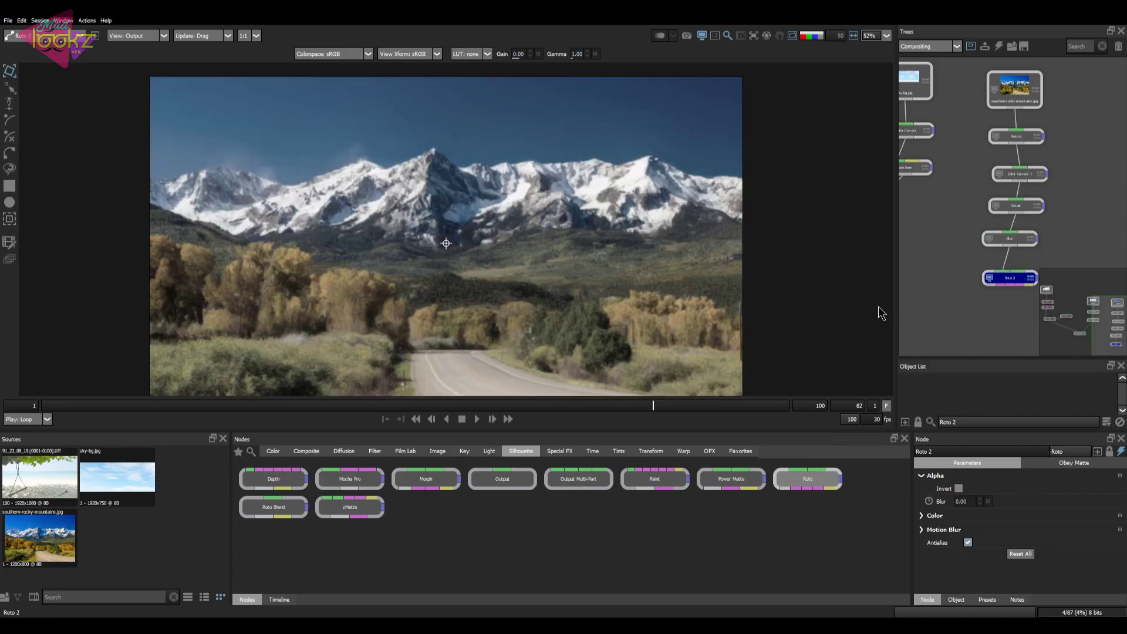
{"action": "left_click_drag", "start_coordinate": [961, 282], "coordinate": [936, 246]}
{"action": "left_click", "coordinate": [186, 189]}
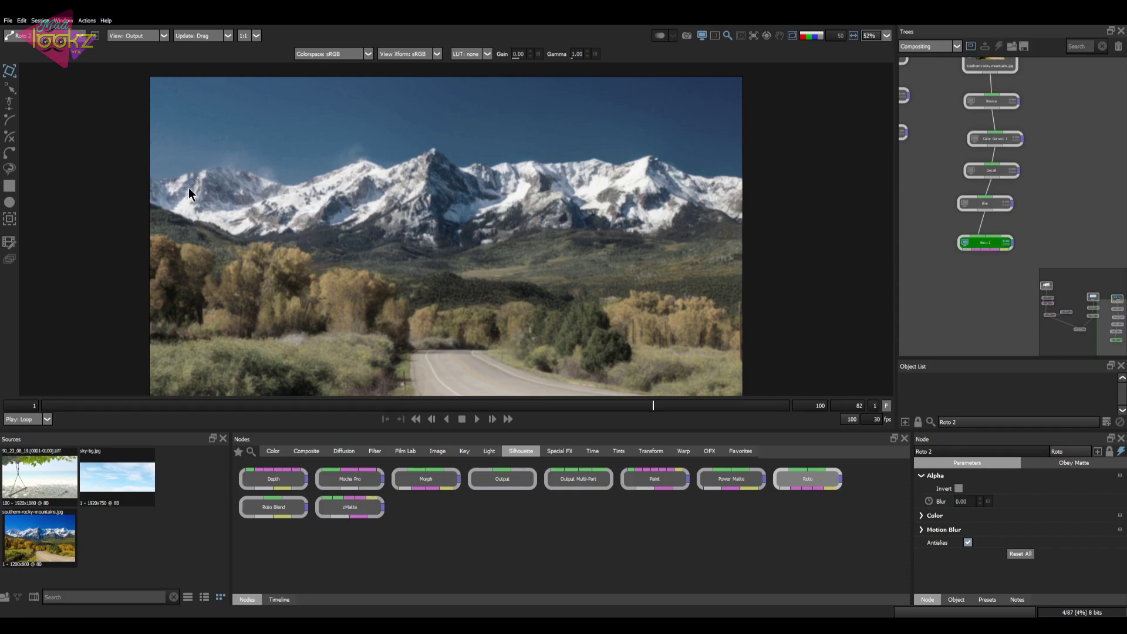
Try a rough spline shape around part of the snowy mountain range and delete it.
{"action": "left_click", "coordinate": [8, 155]}
{"action": "left_click", "coordinate": [165, 192]}
{"action": "left_click", "coordinate": [222, 197]}
{"action": "left_click", "coordinate": [318, 203]}
{"action": "left_click", "coordinate": [400, 198]}
{"action": "left_click", "coordinate": [355, 226]}
{"action": "left_click", "coordinate": [189, 217]}
{"action": "left_click", "coordinate": [164, 193]}
{"action": "key", "text": "Delete"}
Replace the empty Roto node below Blur with the prepared one containing "mtn roto 1", and check its alpha overlay.
{"action": "key", "text": "r"}
{"action": "mouse_move", "coordinate": [1001, 242]}
{"action": "left_mouse_down"}
{"action": "mouse_move", "coordinate": [1021, 239]}
{"action": "mouse_move", "coordinate": [989, 230]}
{"action": "mouse_move", "coordinate": [983, 265]}
{"action": "mouse_move", "coordinate": [980, 244]}
{"action": "left_mouse_up"}
{"action": "left_click", "coordinate": [999, 239]}
{"action": "key", "text": "Delete"}
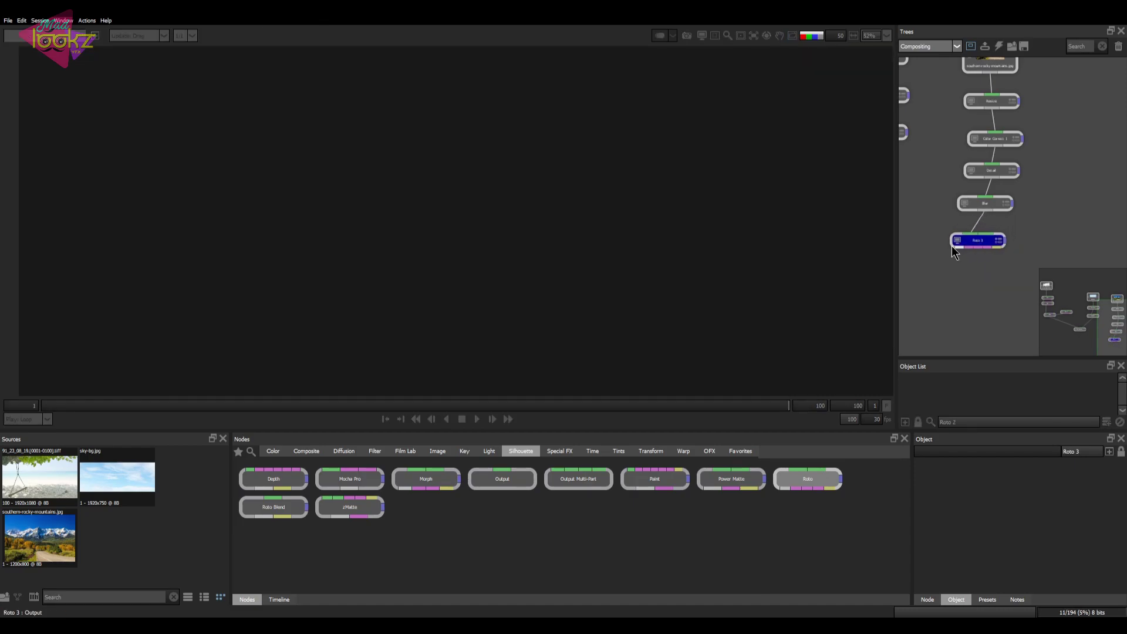
{"action": "left_click", "coordinate": [957, 245]}
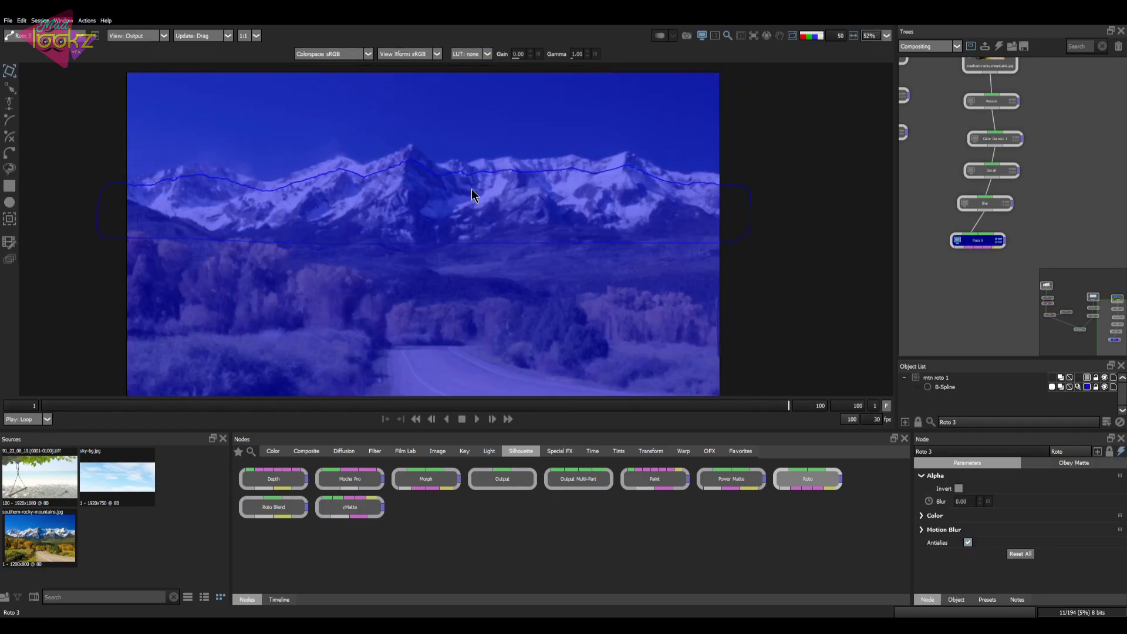
{"action": "key", "text": "a"}
{"action": "key", "text": "a"}
{"action": "key", "text": "a"}
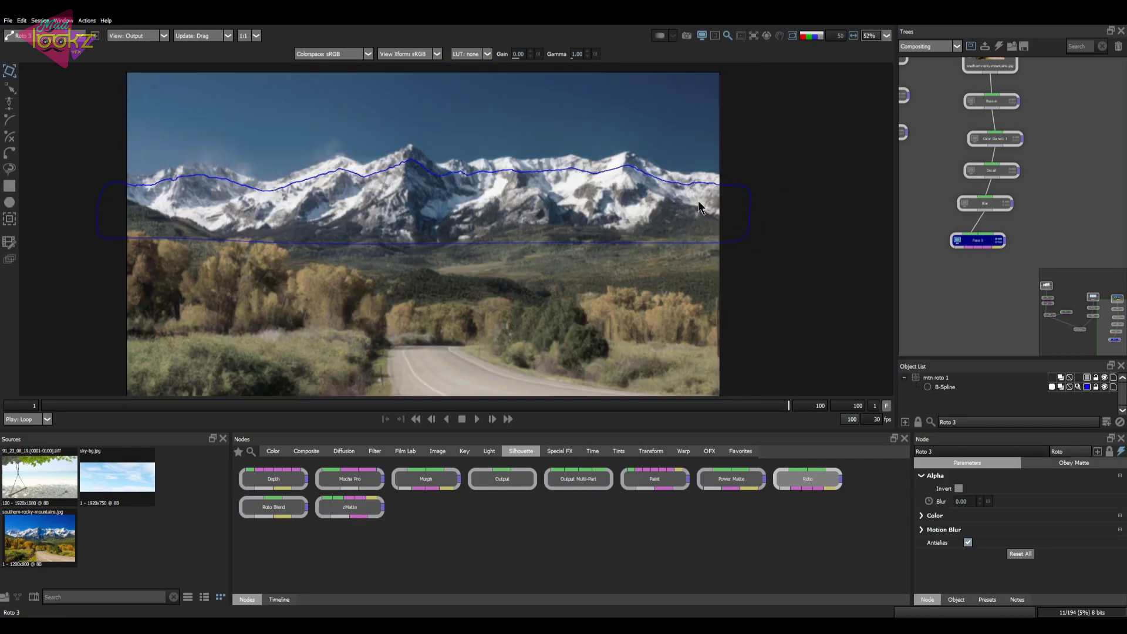
At frame 46, select the B-Spline in mtn roto 1 and shift it up to follow the mountain ridge line.
{"action": "left_click", "coordinate": [679, 188]}
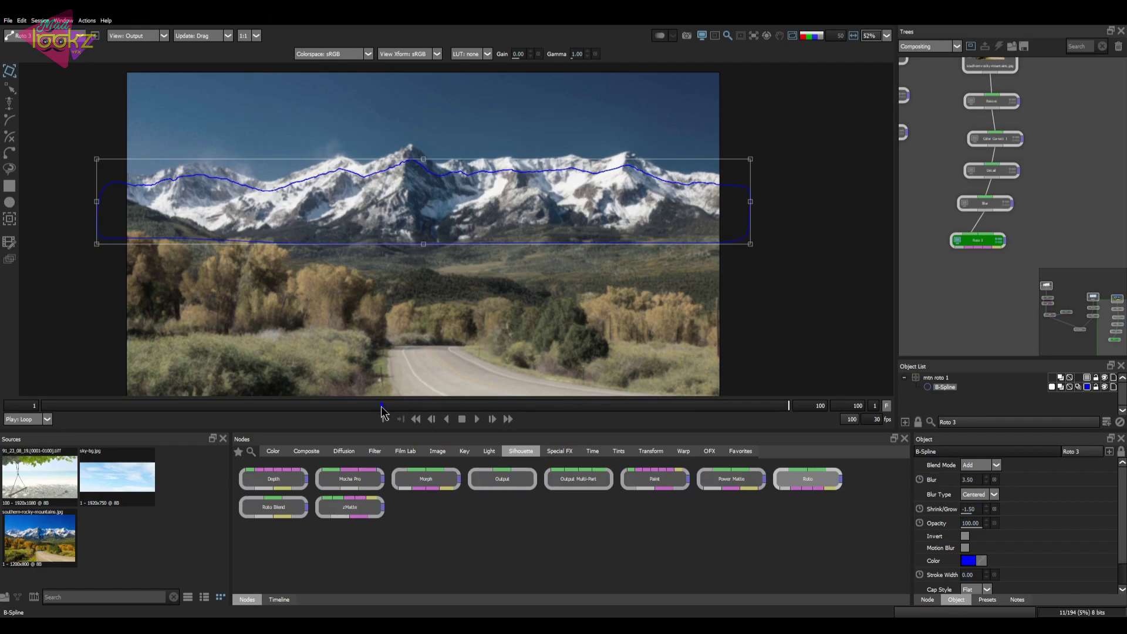
{"action": "left_click", "coordinate": [553, 196]}
{"action": "left_click", "coordinate": [574, 170]}
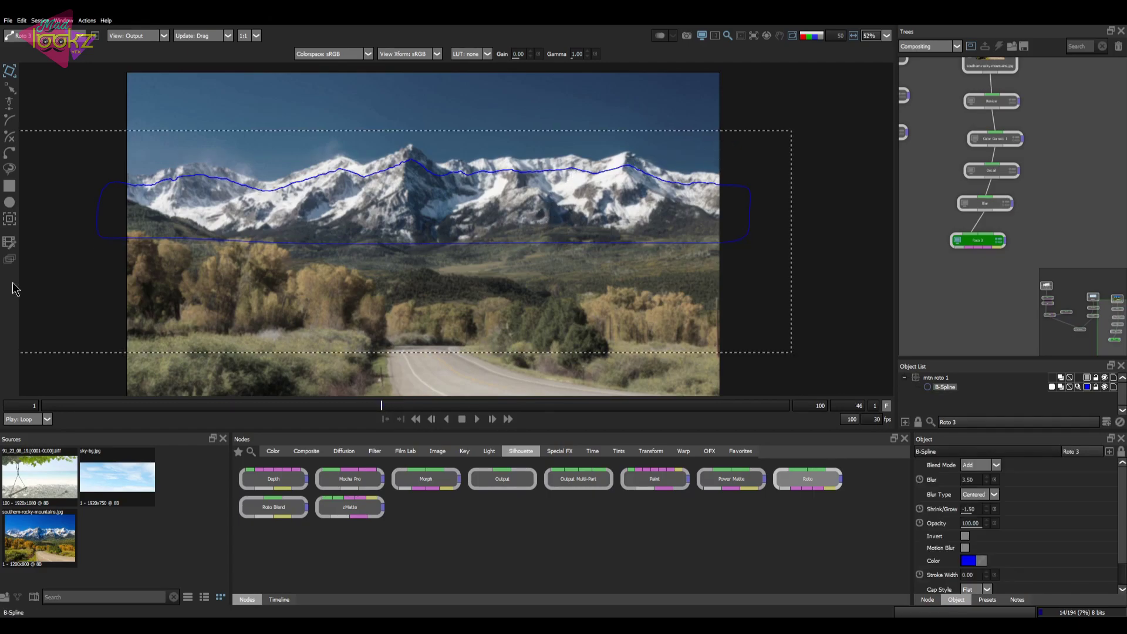
{"action": "left_click", "coordinate": [206, 218]}
{"action": "left_click", "coordinate": [657, 176]}
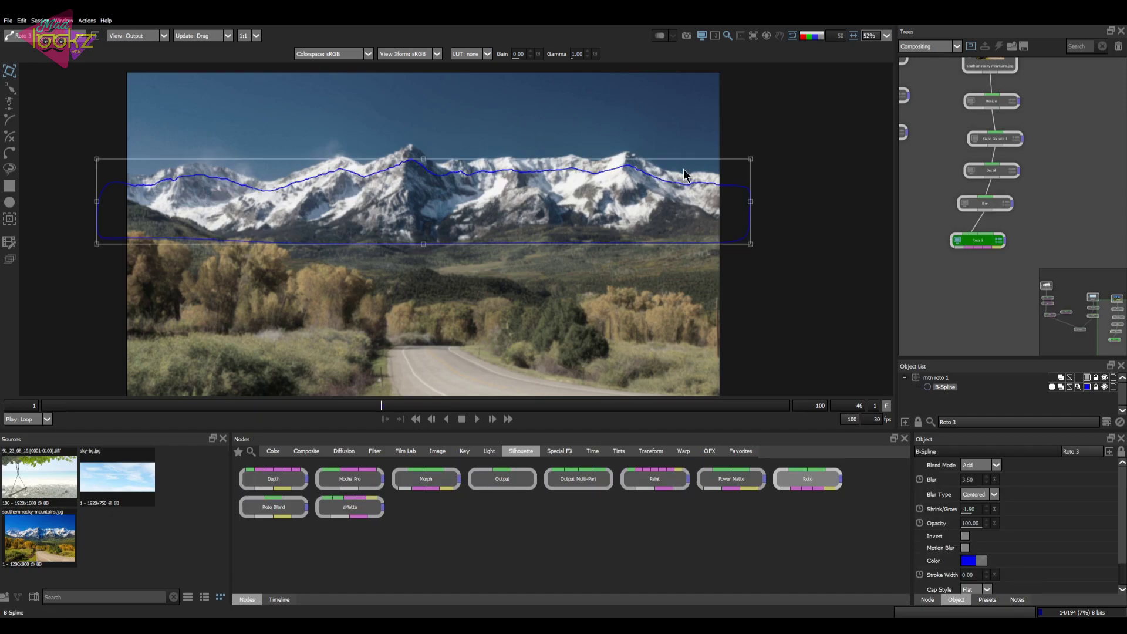
{"action": "left_click_drag", "start_coordinate": [697, 183], "coordinate": [697, 174]}
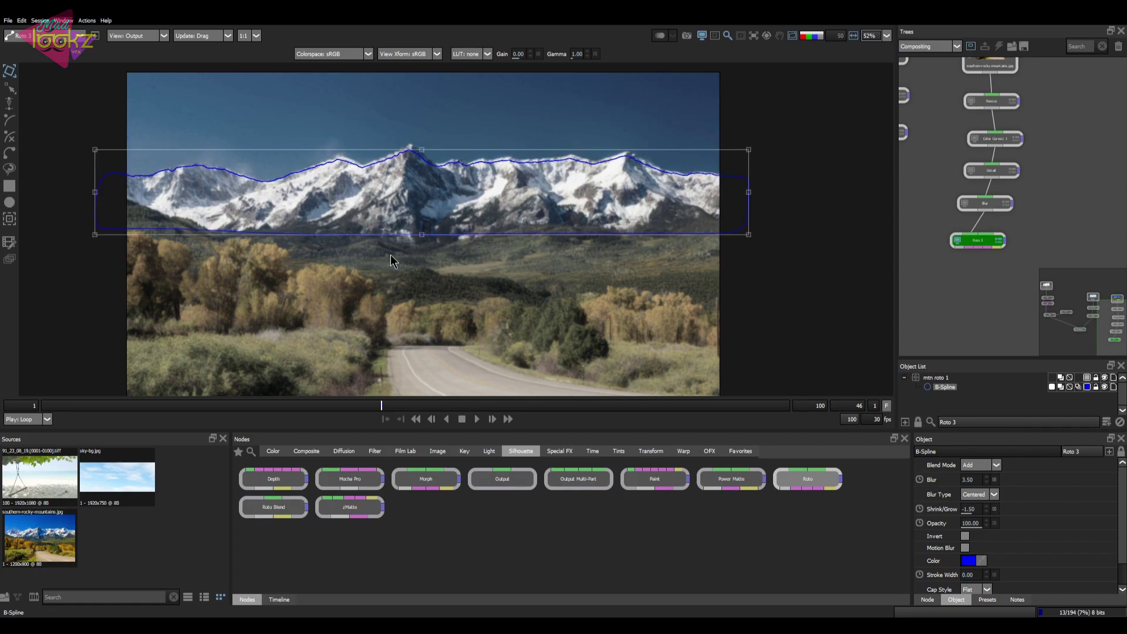
Inspect the mountain roto with its alpha overlay, the southern-rocky-mountains.jpg source, and the Resize output.
{"action": "left_click_drag", "start_coordinate": [1046, 194], "coordinate": [1057, 207]}
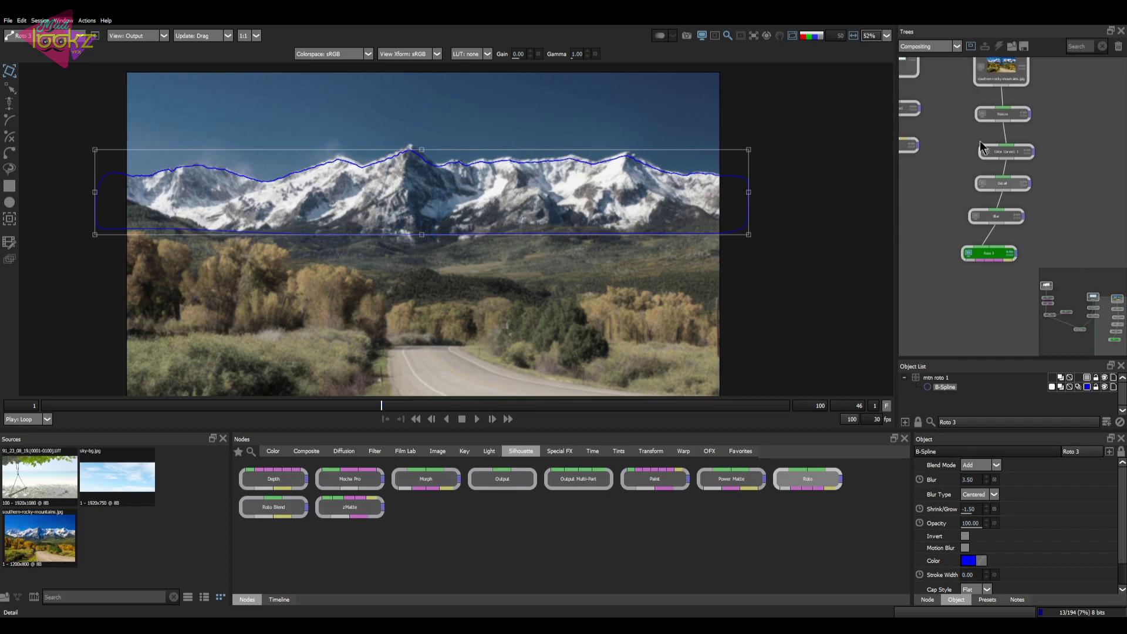
{"action": "left_click_drag", "start_coordinate": [534, 228], "coordinate": [497, 237]}
{"action": "key", "text": "a"}
{"action": "key", "text": "a"}
{"action": "key", "text": "a"}
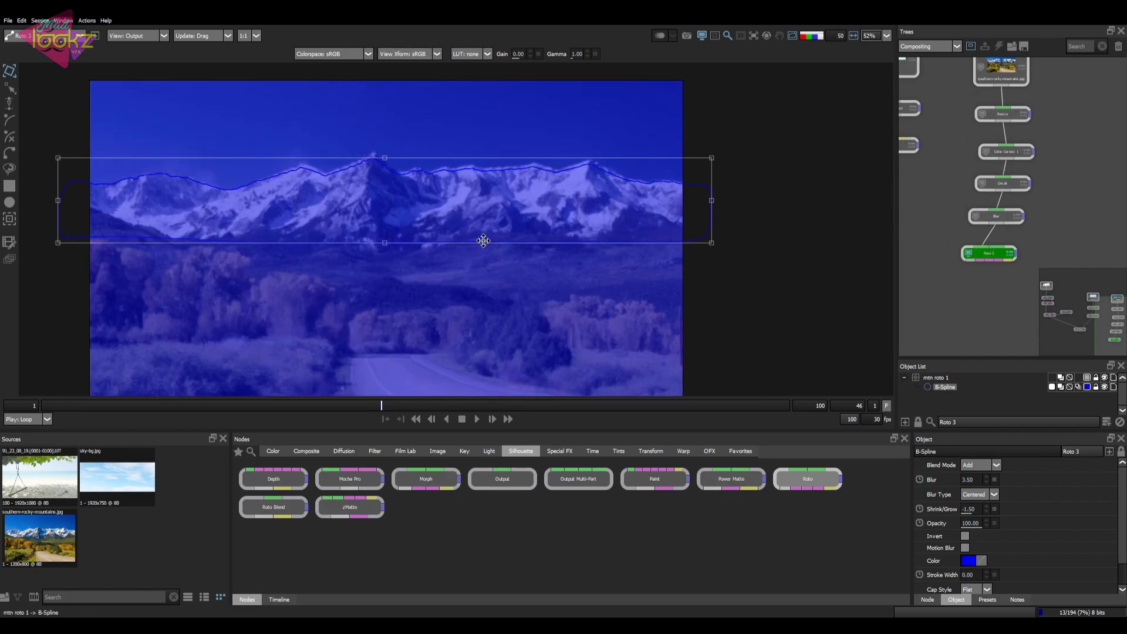
{"action": "left_click_drag", "start_coordinate": [970, 276], "coordinate": [967, 247]}
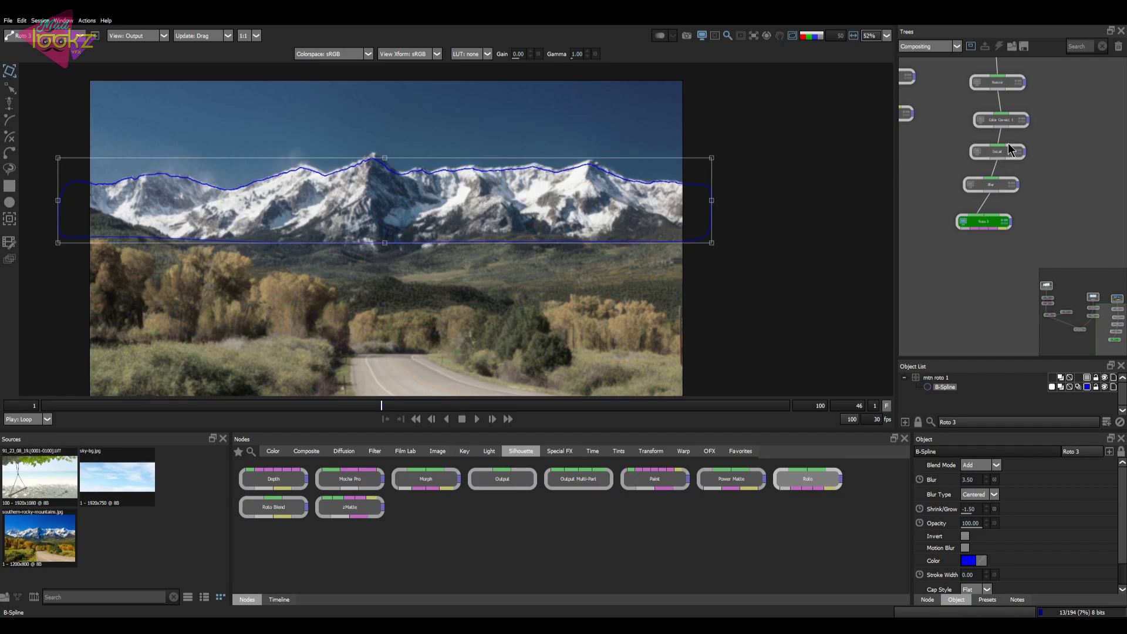
{"action": "left_click_drag", "start_coordinate": [1007, 143], "coordinate": [1004, 229]}
{"action": "left_click", "coordinate": [974, 125]}
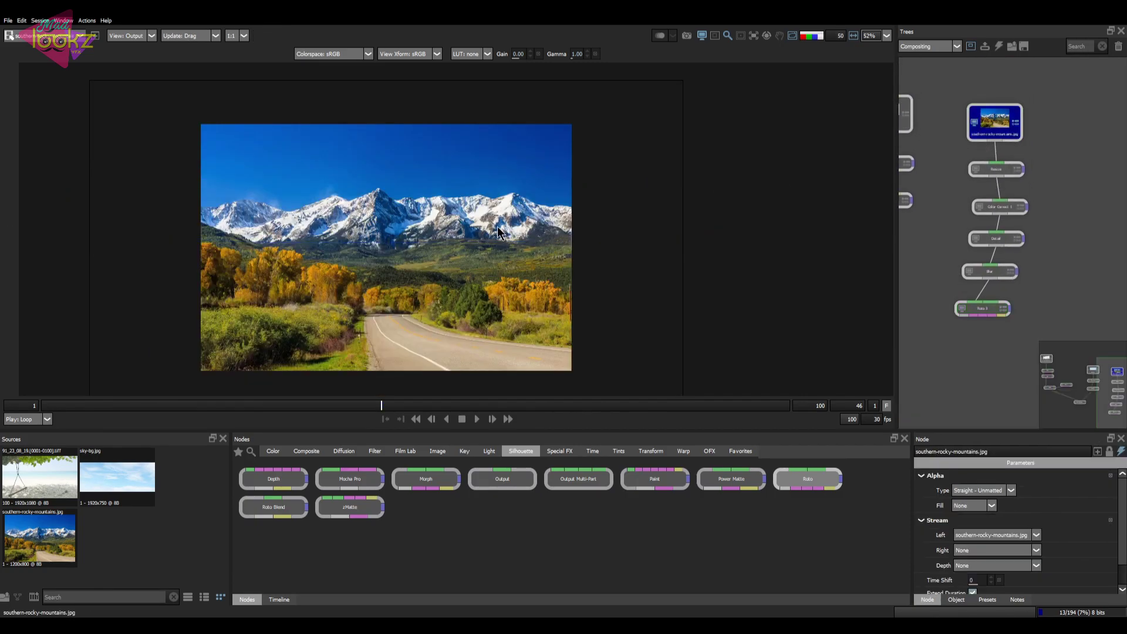
{"action": "left_click", "coordinate": [974, 169]}
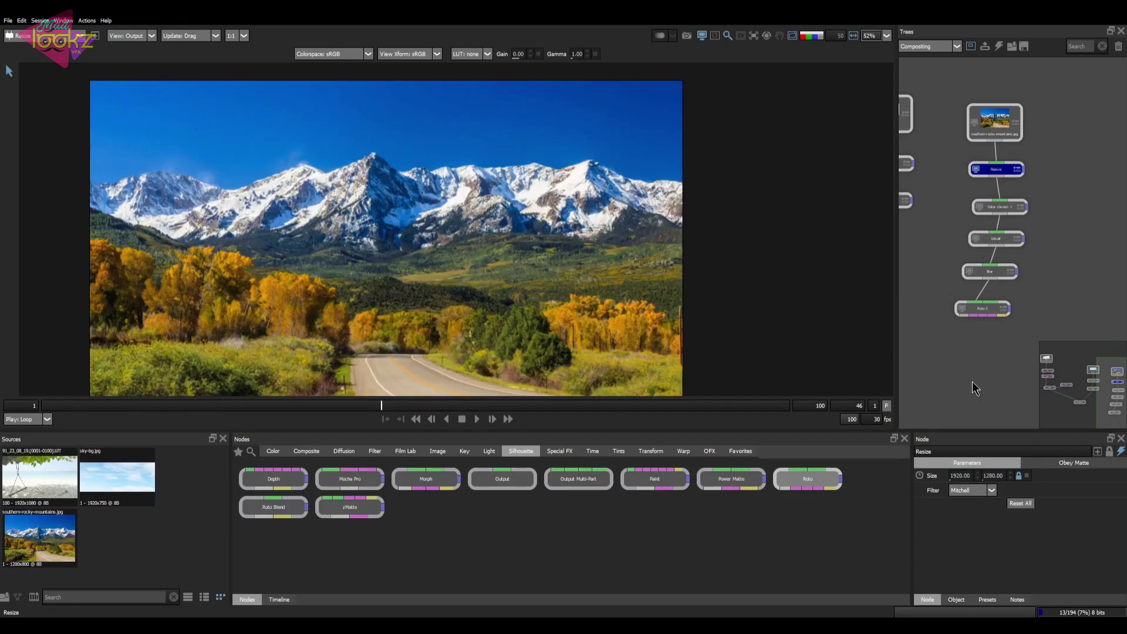
Shift the four nodes below Resize down to make room and insert an Invert node between Resize and Color Correct 1.
{"action": "left_click_drag", "start_coordinate": [1051, 188], "coordinate": [927, 326]}
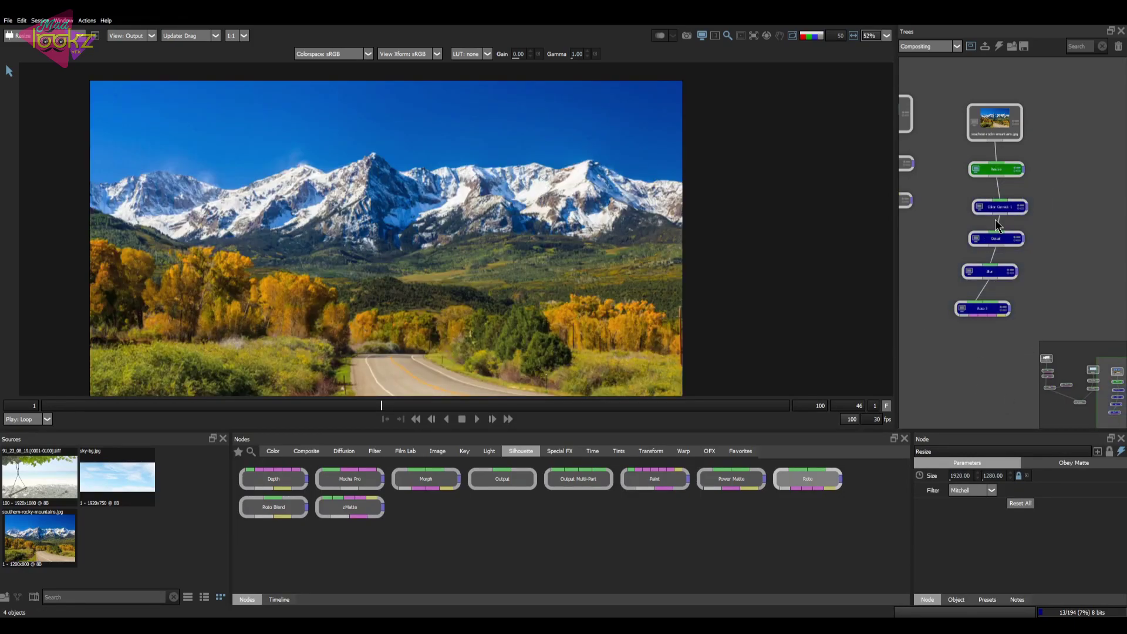
{"action": "left_click_drag", "start_coordinate": [1004, 209], "coordinate": [998, 222]}
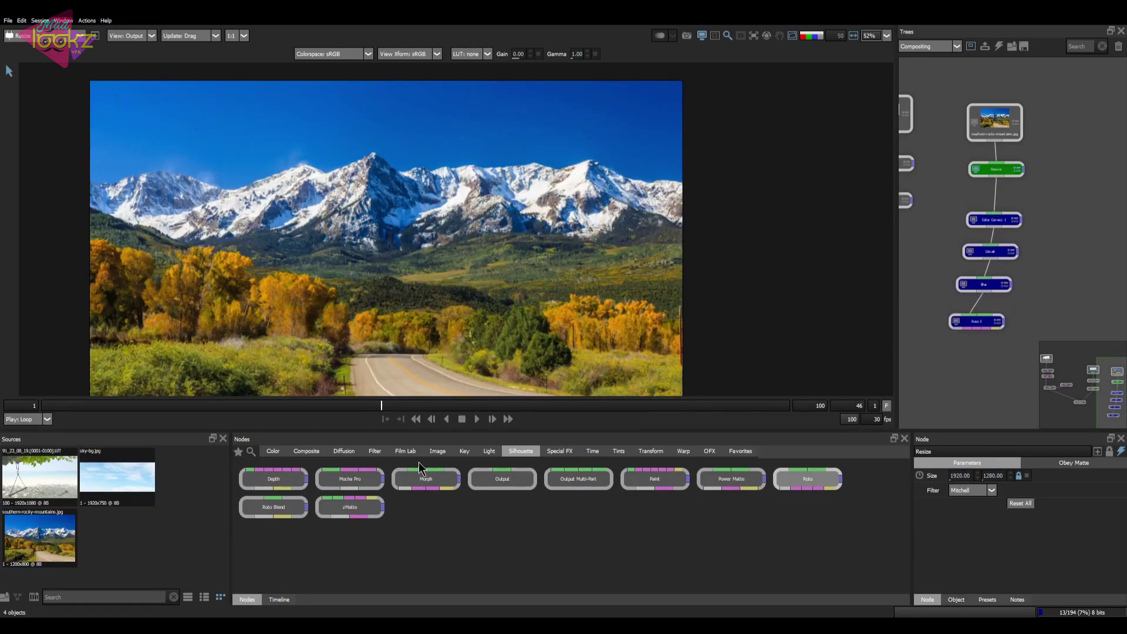
{"action": "left_click", "coordinate": [282, 451]}
{"action": "left_click", "coordinate": [342, 453]}
{"action": "left_click", "coordinate": [370, 453]}
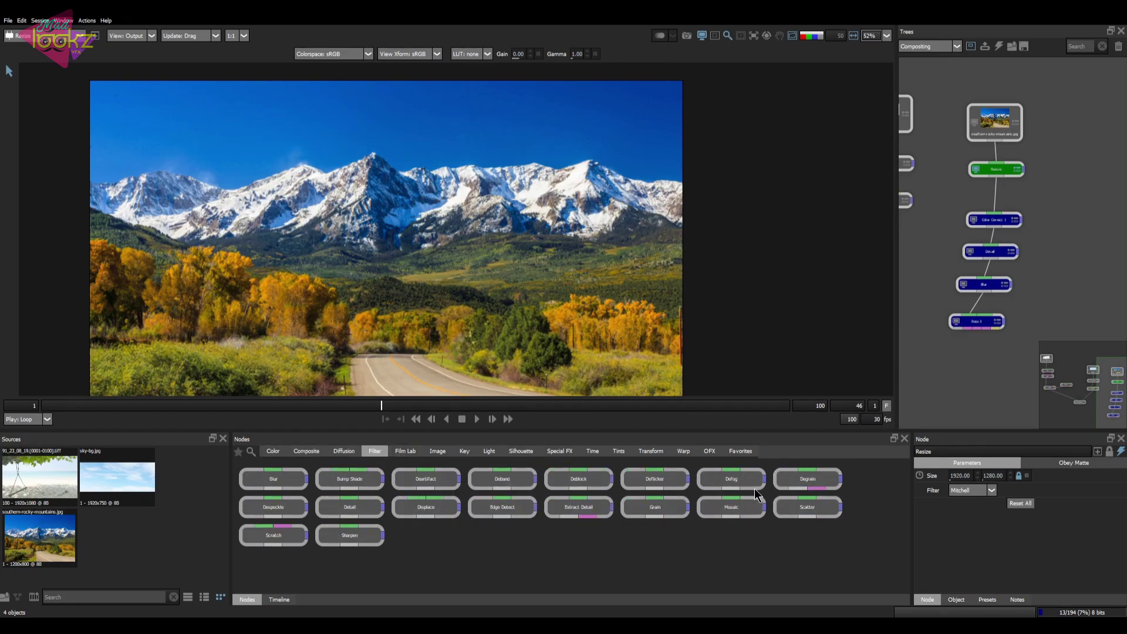
{"action": "left_click", "coordinate": [415, 454]}
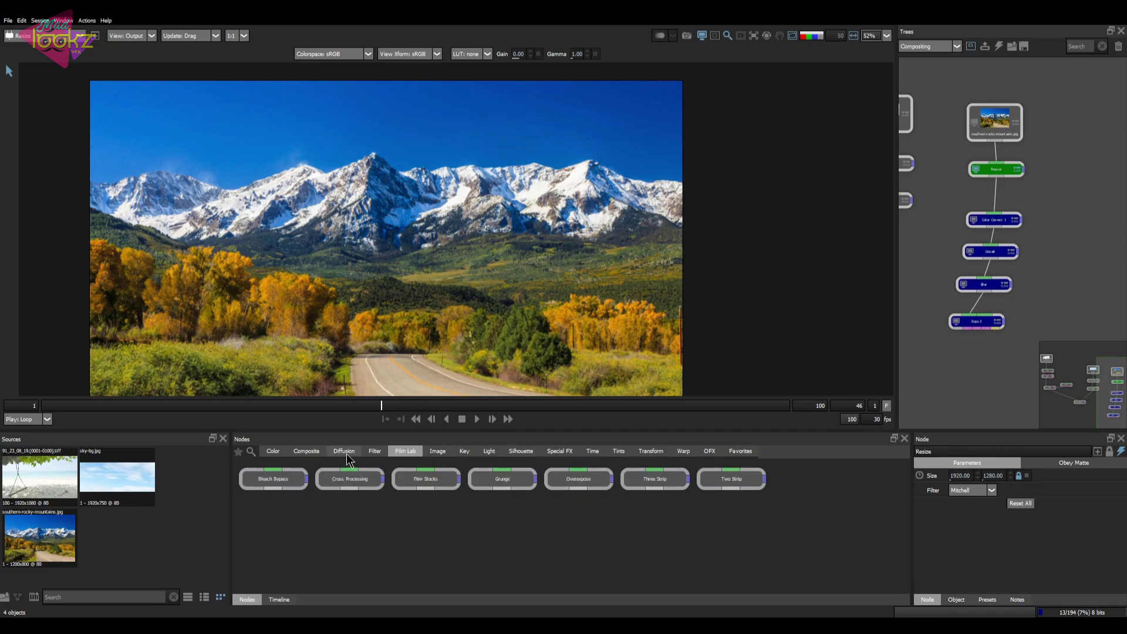
{"action": "left_click", "coordinate": [251, 451]}
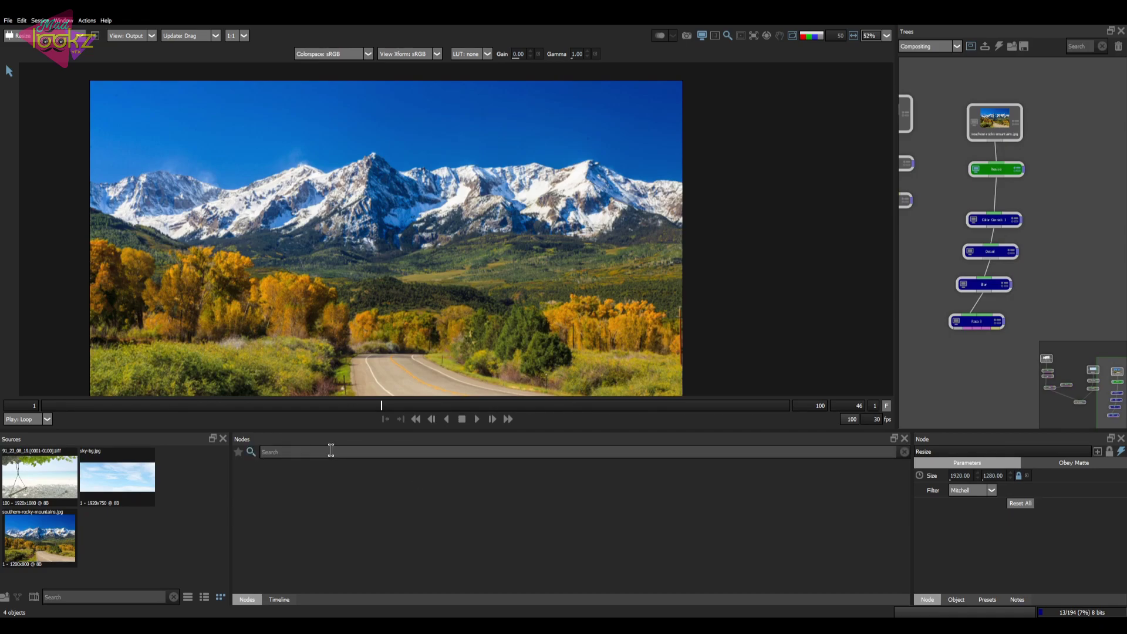
{"action": "type", "text": "invert"}
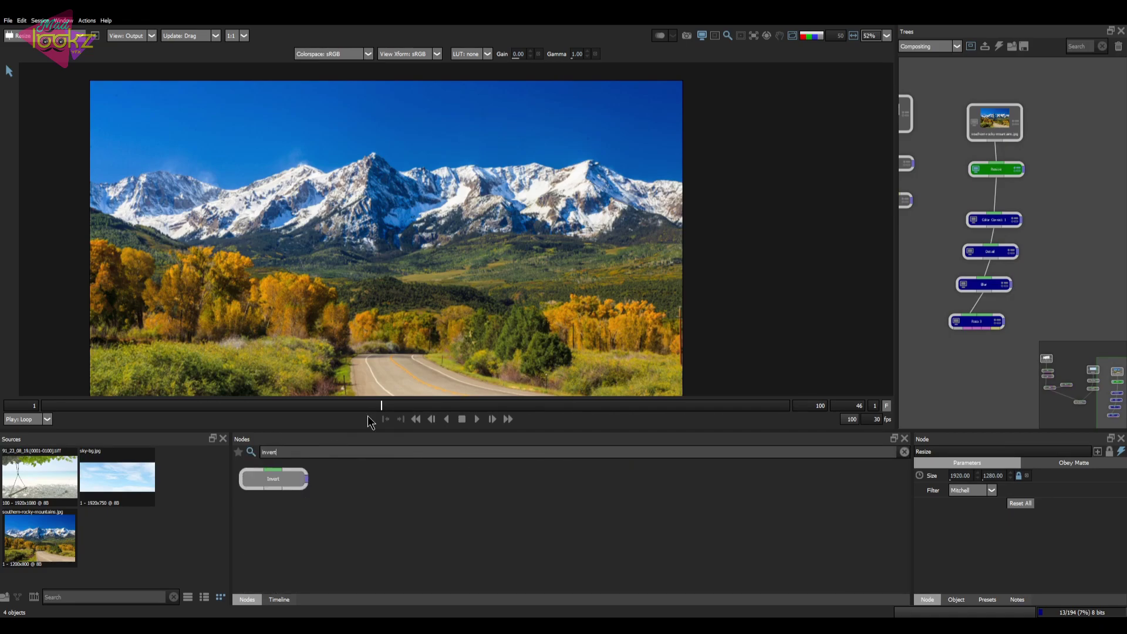
{"action": "left_click_drag", "start_coordinate": [956, 319], "coordinate": [1061, 213]}
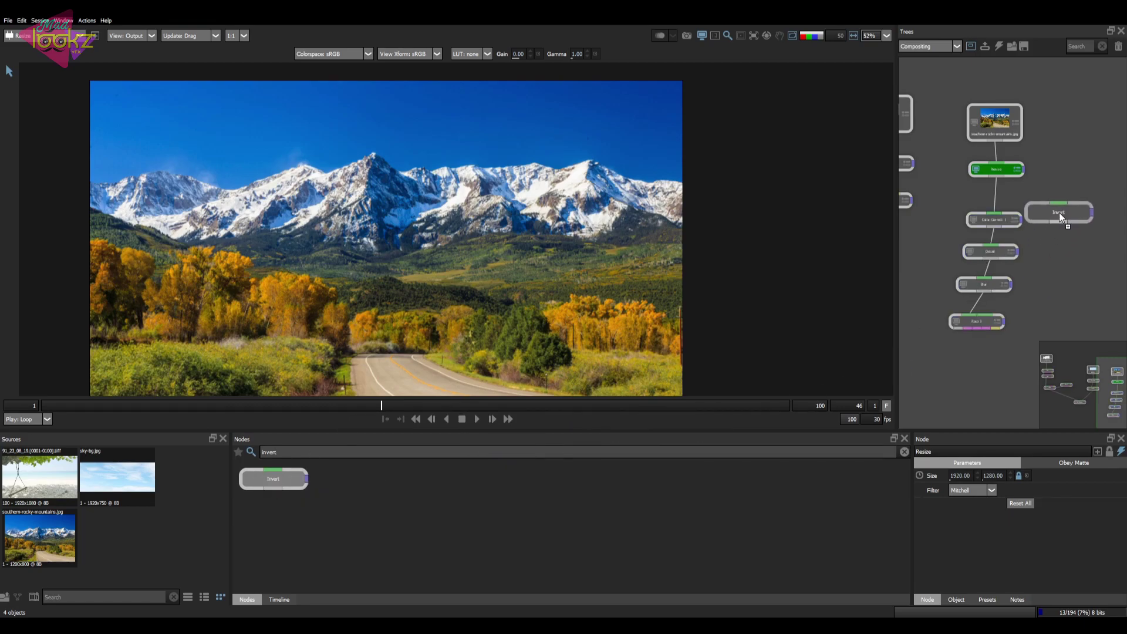
{"action": "left_click_drag", "start_coordinate": [994, 195], "coordinate": [1001, 194]}
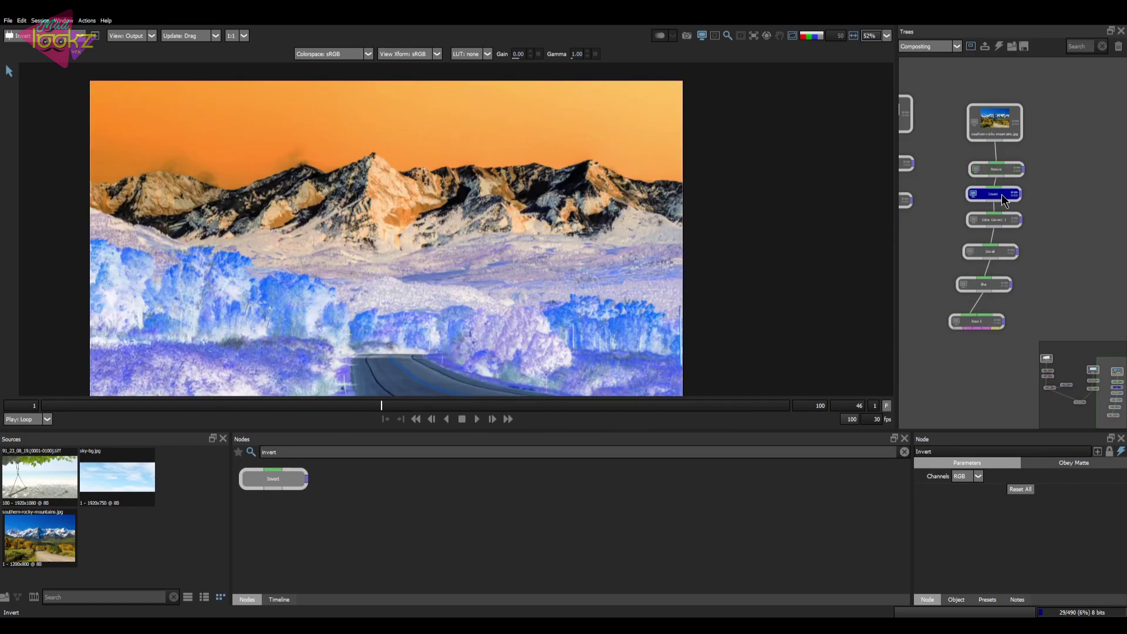
Set the Invert node's channels to Alpha, and check the alpha overlay on the Invert and Roto 3 outputs.
{"action": "left_click", "coordinate": [978, 476]}
{"action": "left_click", "coordinate": [963, 503]}
{"action": "left_click_drag", "start_coordinate": [448, 203], "coordinate": [437, 211]}
{"action": "key", "text": "a"}
{"action": "key", "text": "a"}
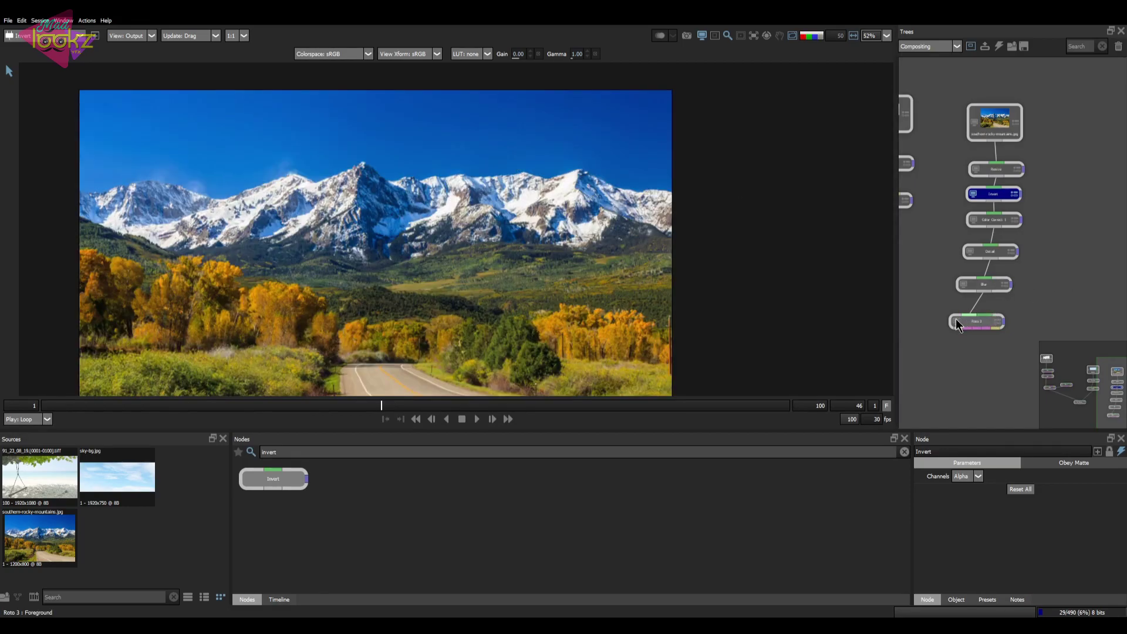
{"action": "left_click", "coordinate": [974, 322]}
{"action": "key", "text": "a"}
{"action": "key", "text": "a"}
Add an Edge Composite node below Roto 3 in the mountain branch.
{"action": "left_click_drag", "start_coordinate": [934, 298], "coordinate": [977, 245]}
{"action": "scroll", "coordinate": [978, 226], "scroll_direction": "down", "scroll_amount": 3}
{"action": "left_click", "coordinate": [977, 244]}
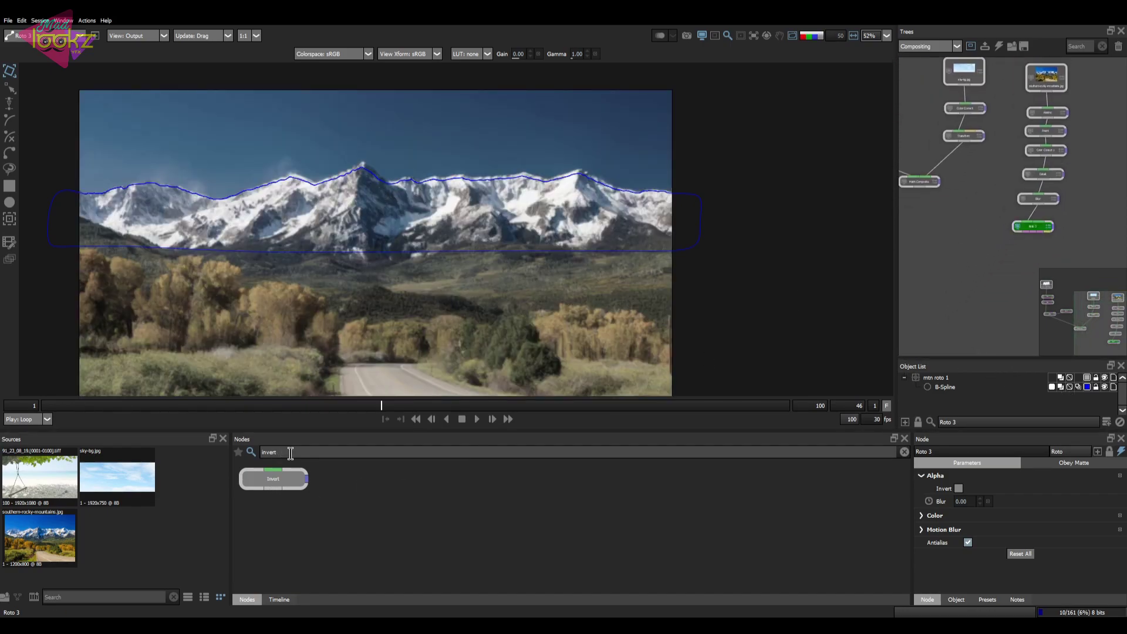
{"action": "left_click", "coordinate": [251, 451]}
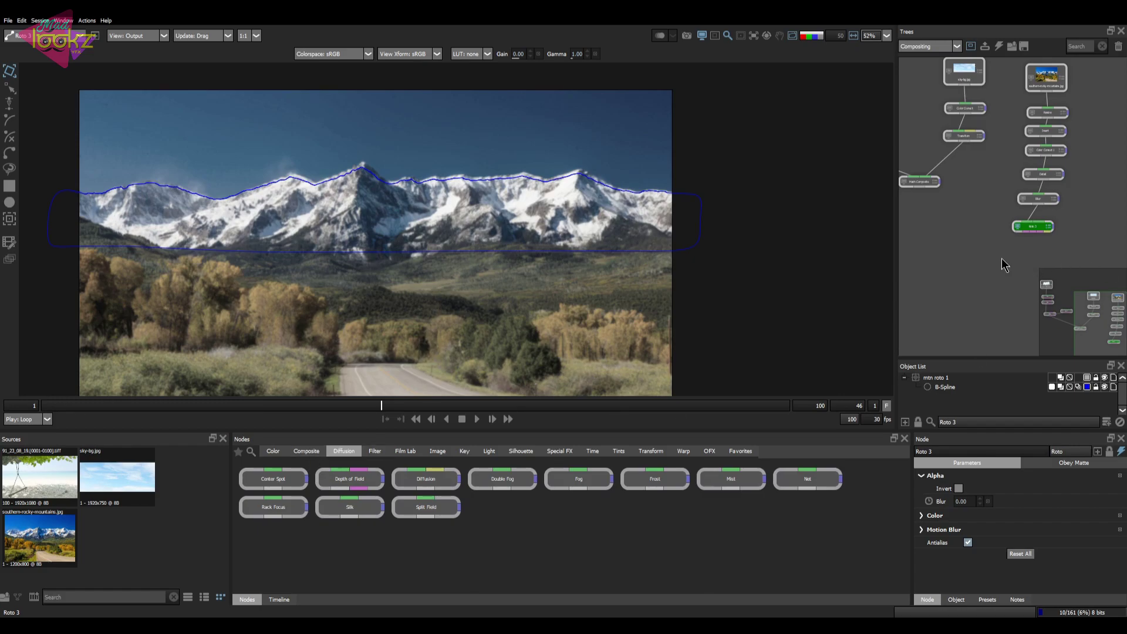
{"action": "left_click_drag", "start_coordinate": [1004, 261], "coordinate": [1009, 235]}
{"action": "left_click", "coordinate": [306, 451]}
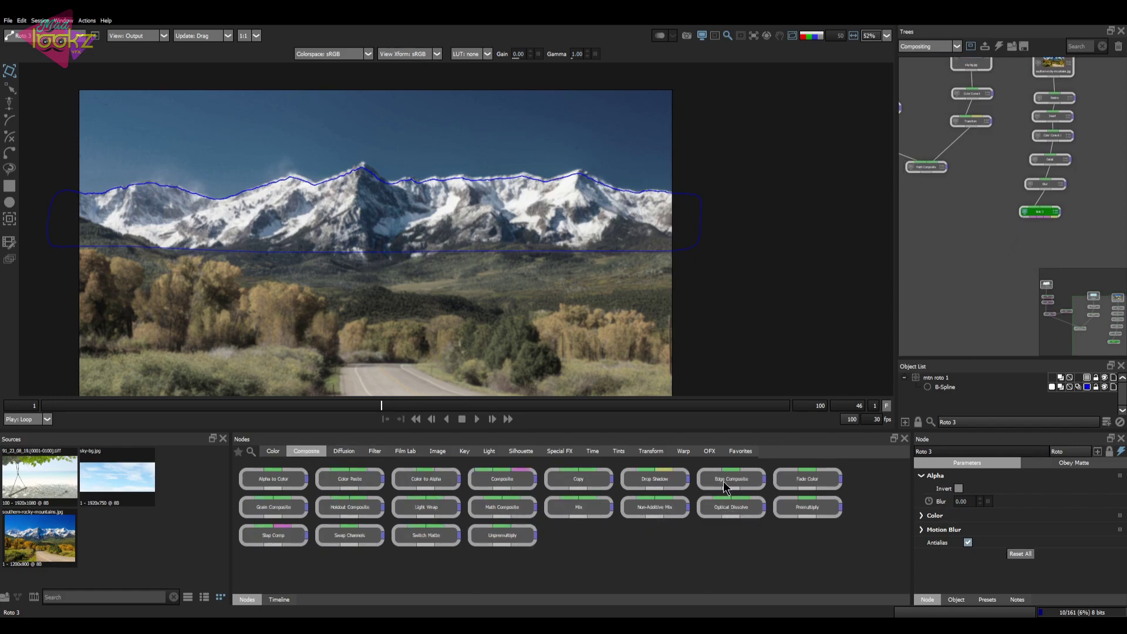
{"action": "left_click_drag", "start_coordinate": [723, 489], "coordinate": [902, 415]}
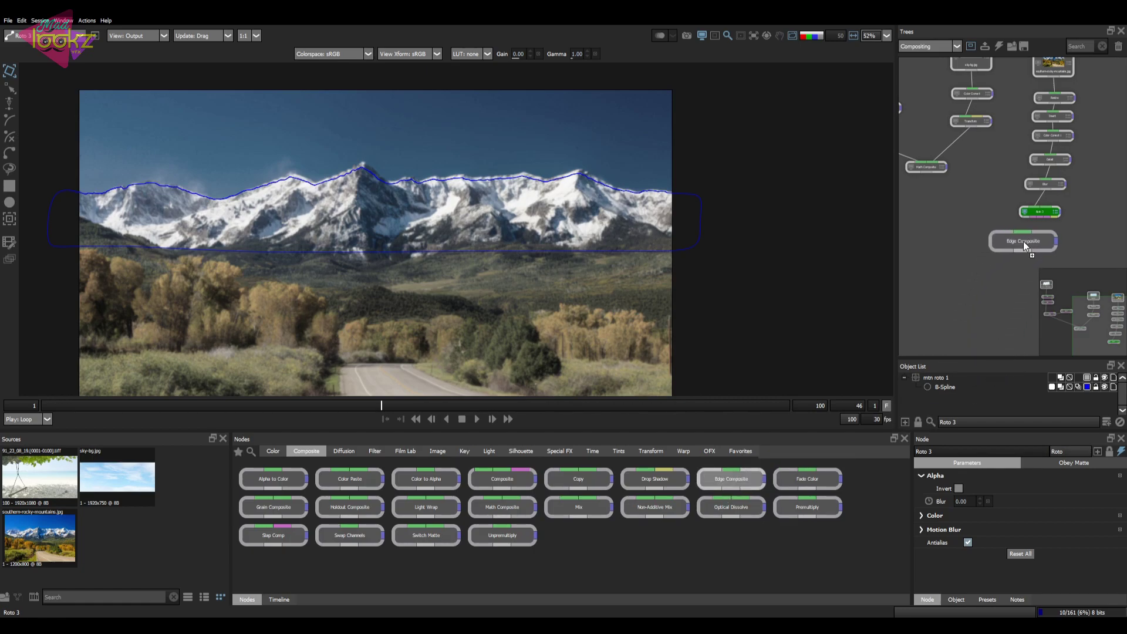
{"action": "left_click_drag", "start_coordinate": [1030, 241], "coordinate": [1031, 242]}
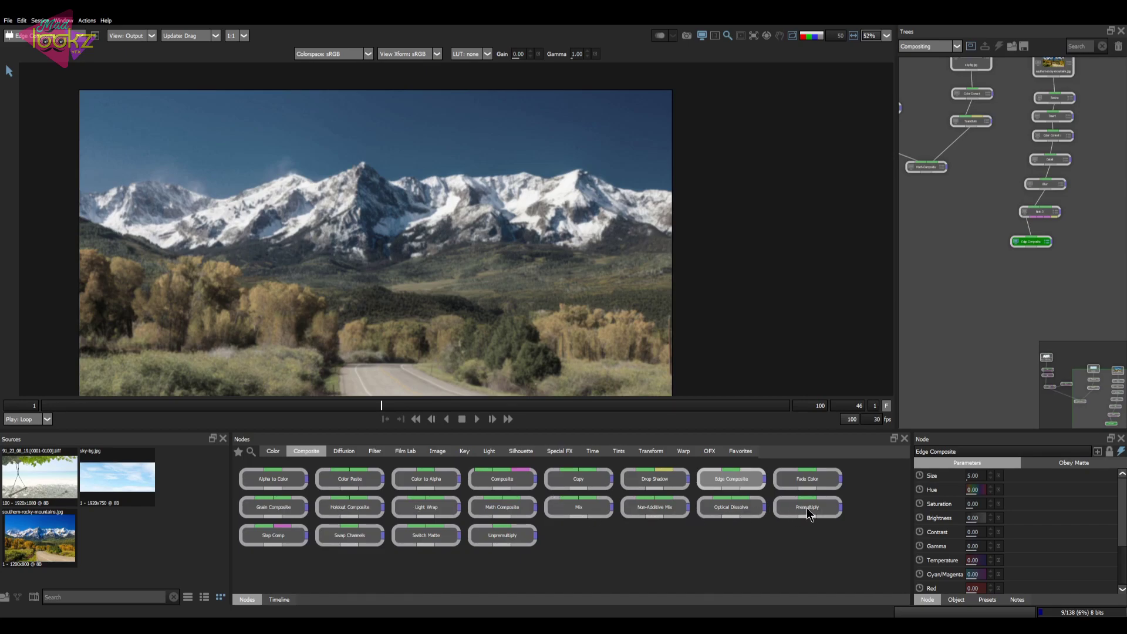
Add a Composite node that combines the Math Composite branch with the mountains from Edge Composite, and view its output.
{"action": "left_click_drag", "start_coordinate": [498, 477], "coordinate": [968, 235]}
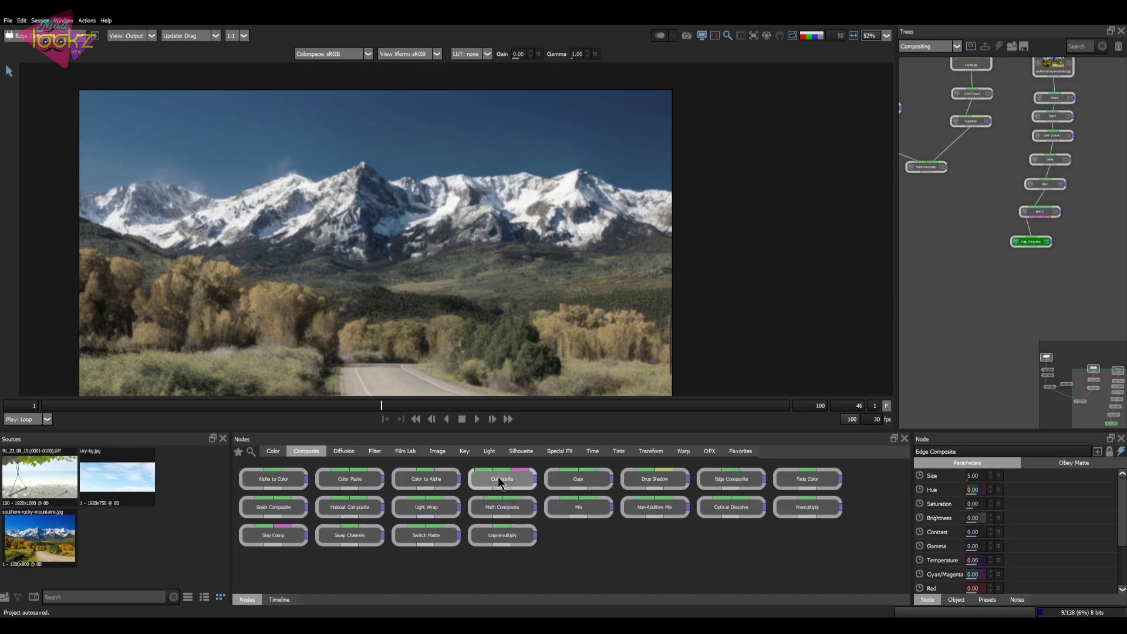
{"action": "scroll", "coordinate": [972, 220], "scroll_direction": "up", "scroll_amount": 3}
{"action": "left_click_drag", "start_coordinate": [1001, 295], "coordinate": [1082, 335]}
{"action": "left_click_drag", "start_coordinate": [1036, 270], "coordinate": [977, 186]}
{"action": "left_click_drag", "start_coordinate": [1024, 273], "coordinate": [1109, 286]}
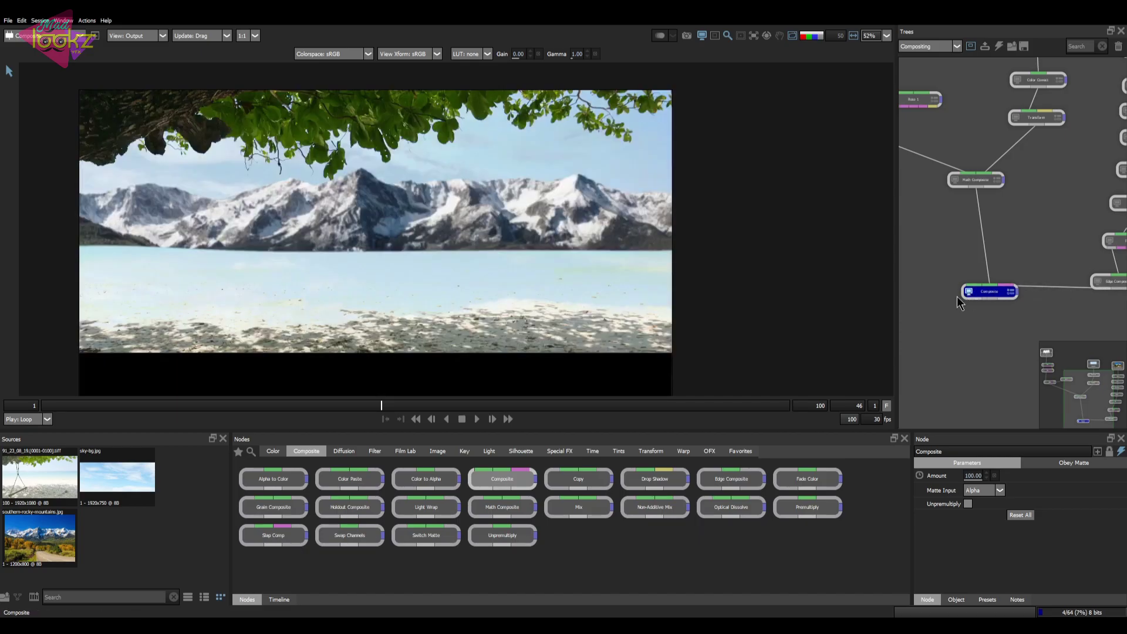
{"action": "scroll", "coordinate": [448, 307], "scroll_direction": "down", "scroll_amount": 2}
{"action": "scroll", "coordinate": [352, 262], "scroll_direction": "up", "scroll_amount": 1}
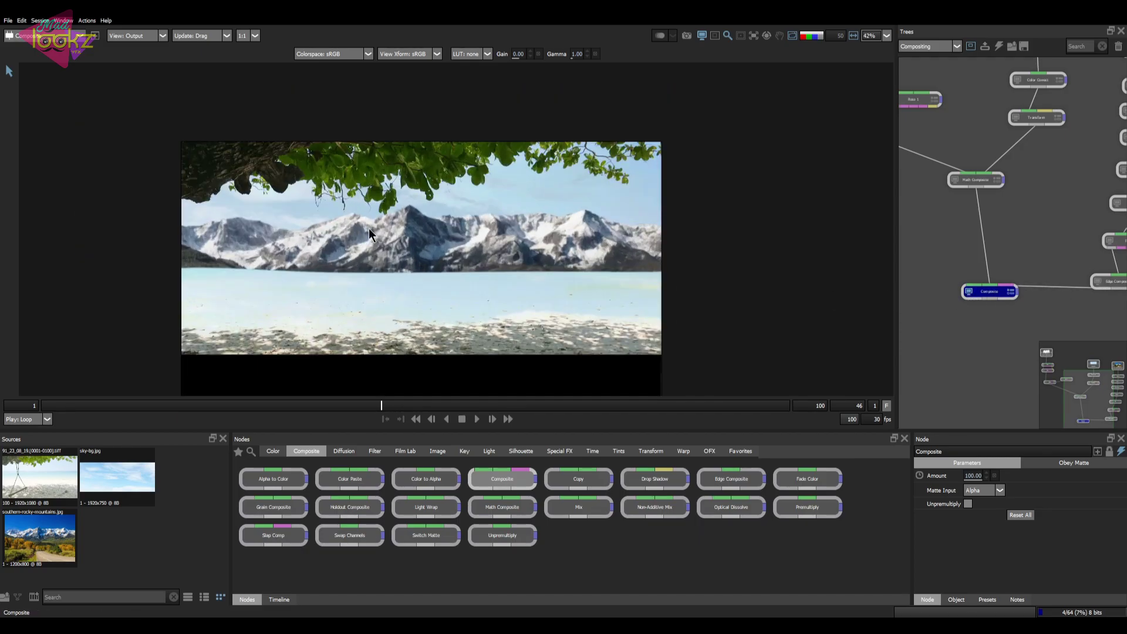
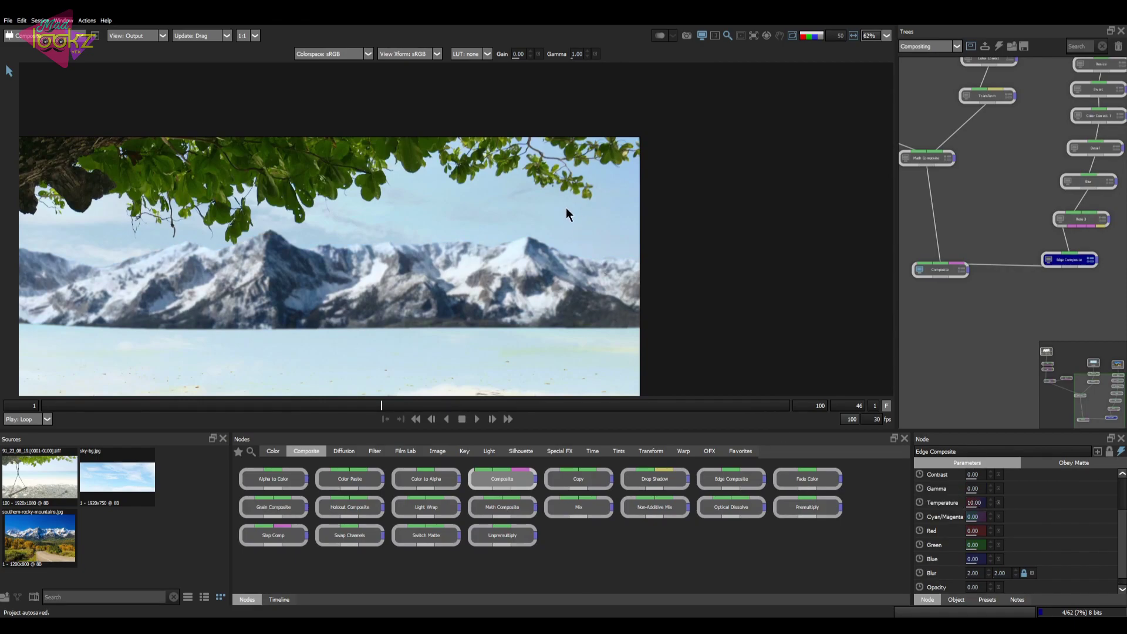
Inspect the mountain ridge against the sky and foliage in the composite, along with the Edge Composite settings.
{"action": "scroll", "coordinate": [545, 223], "scroll_direction": "up", "scroll_amount": 3}
{"action": "scroll", "coordinate": [421, 263], "scroll_direction": "down", "scroll_amount": 4}
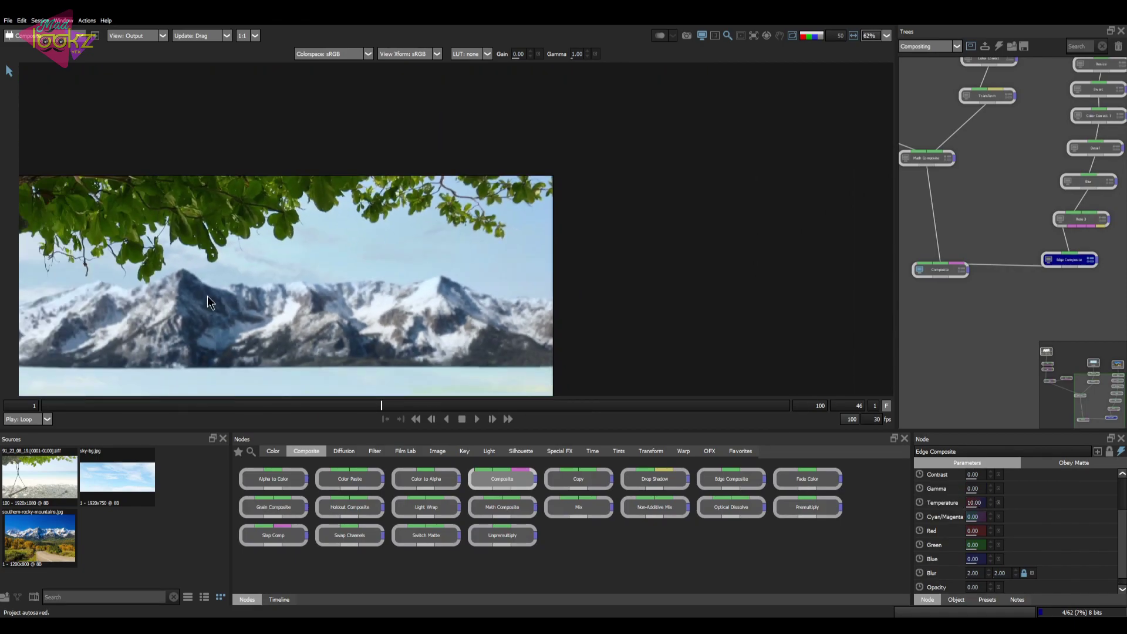
{"action": "left_click_drag", "start_coordinate": [209, 296], "coordinate": [584, 287]}
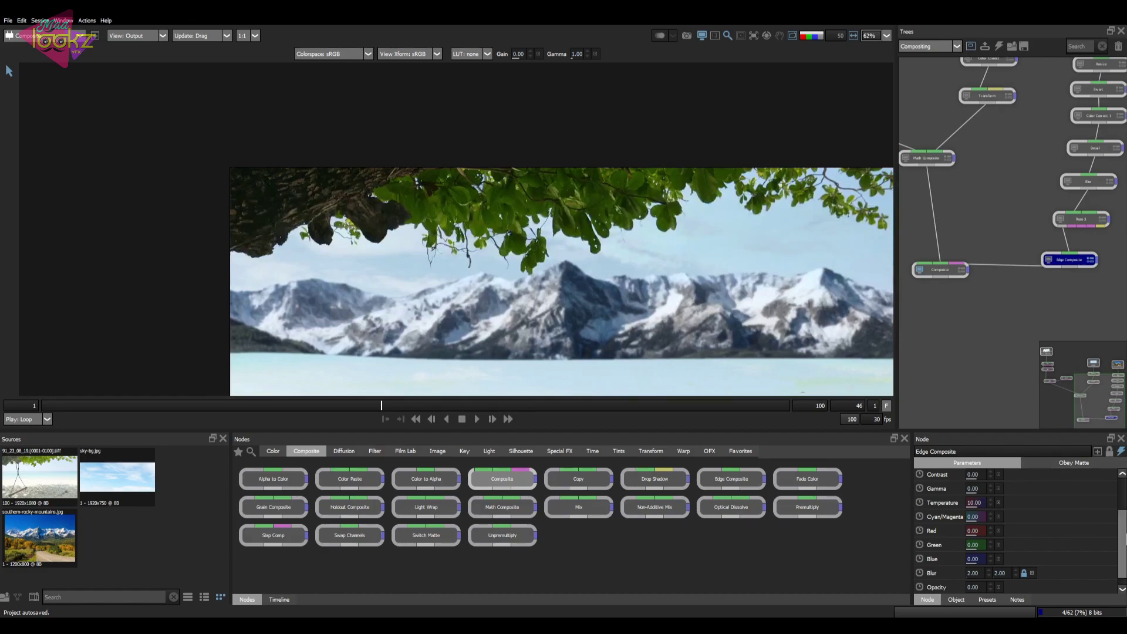
{"action": "scroll", "coordinate": [974, 528], "scroll_direction": "up", "scroll_amount": 2}
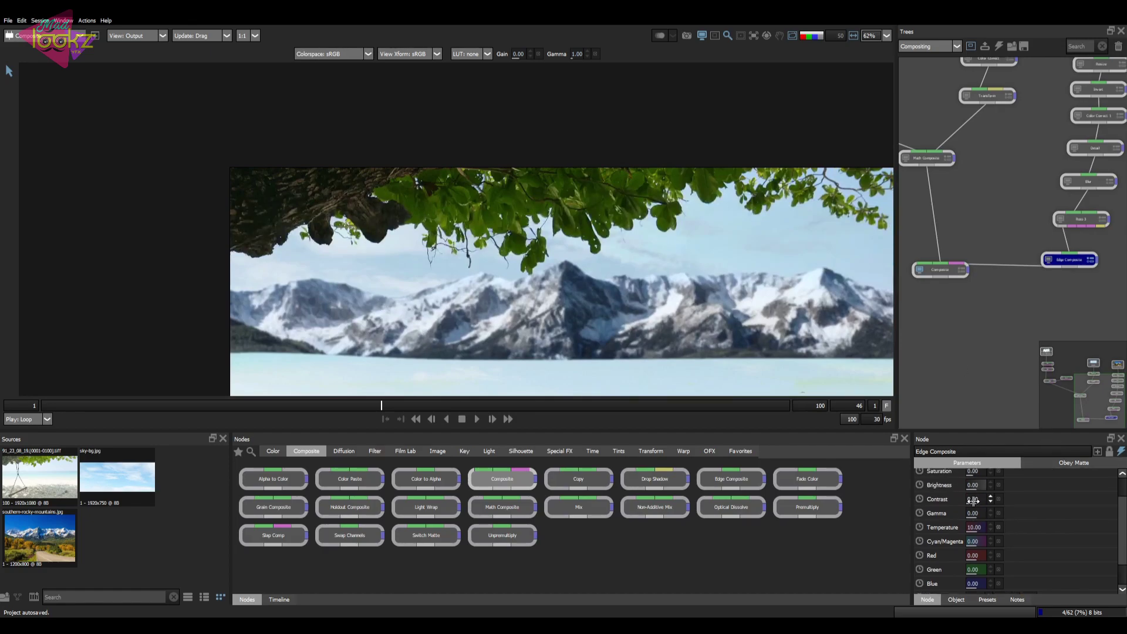
{"action": "scroll", "coordinate": [974, 500], "scroll_direction": "up", "scroll_amount": 2}
{"action": "scroll", "coordinate": [746, 293], "scroll_direction": "up", "scroll_amount": 3}
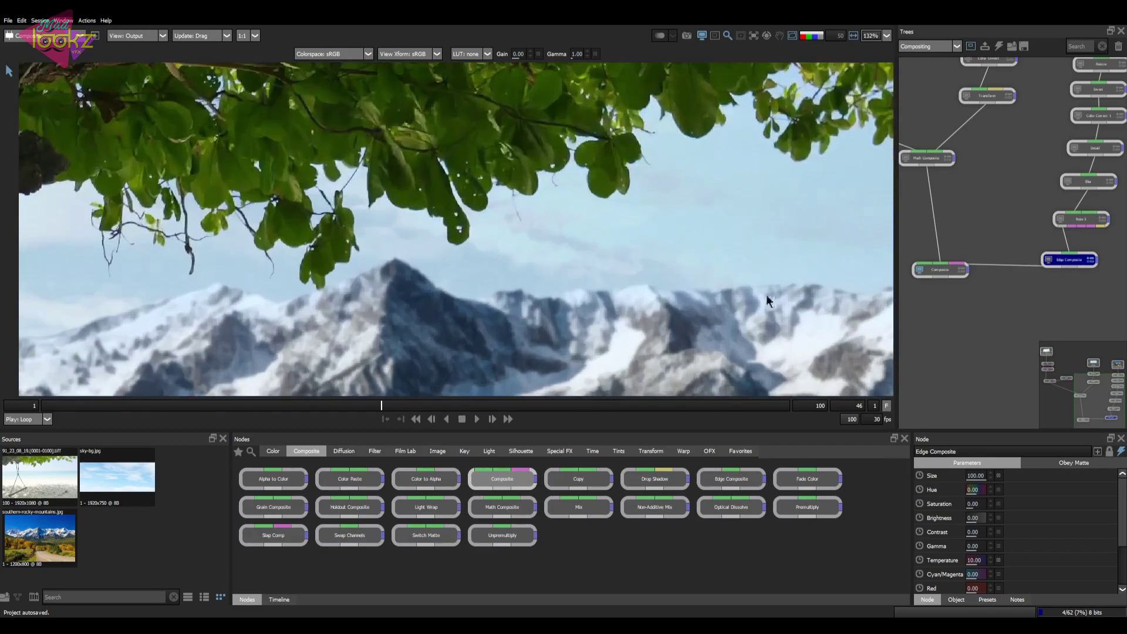
{"action": "left_click_drag", "start_coordinate": [813, 312], "coordinate": [578, 218]}
In the mountains' Color Correct 1, set Temperature to 25 and Saturation to -80, undoing a trial Cyan/Magenta shift of -157.
{"action": "left_click_drag", "start_coordinate": [1089, 61], "coordinate": [1037, 152]}
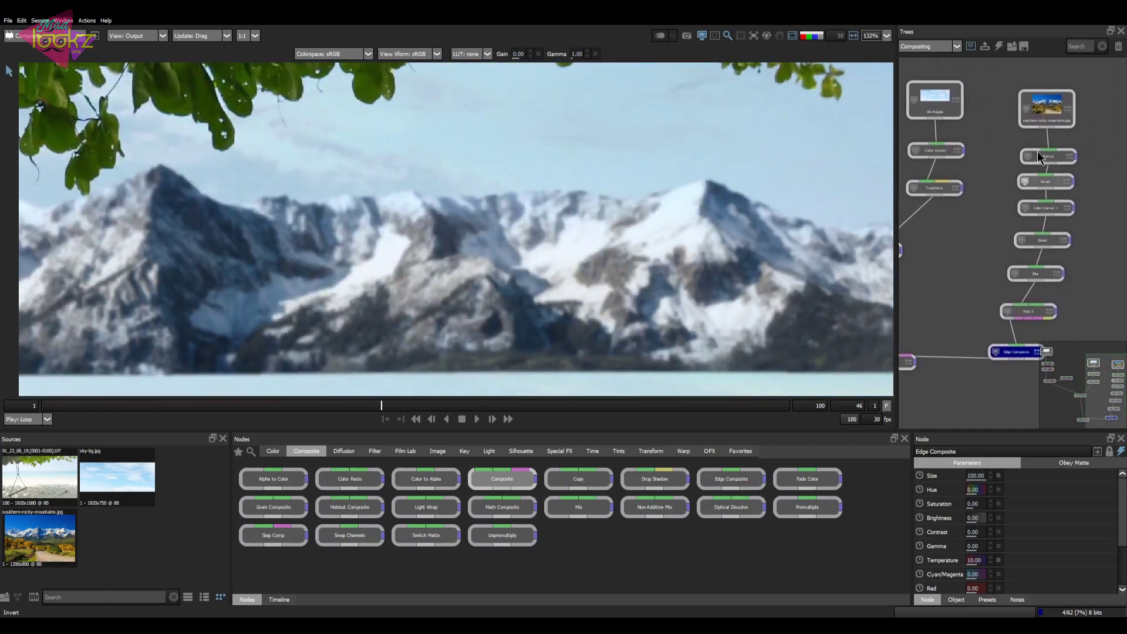
{"action": "left_click", "coordinate": [1067, 208]}
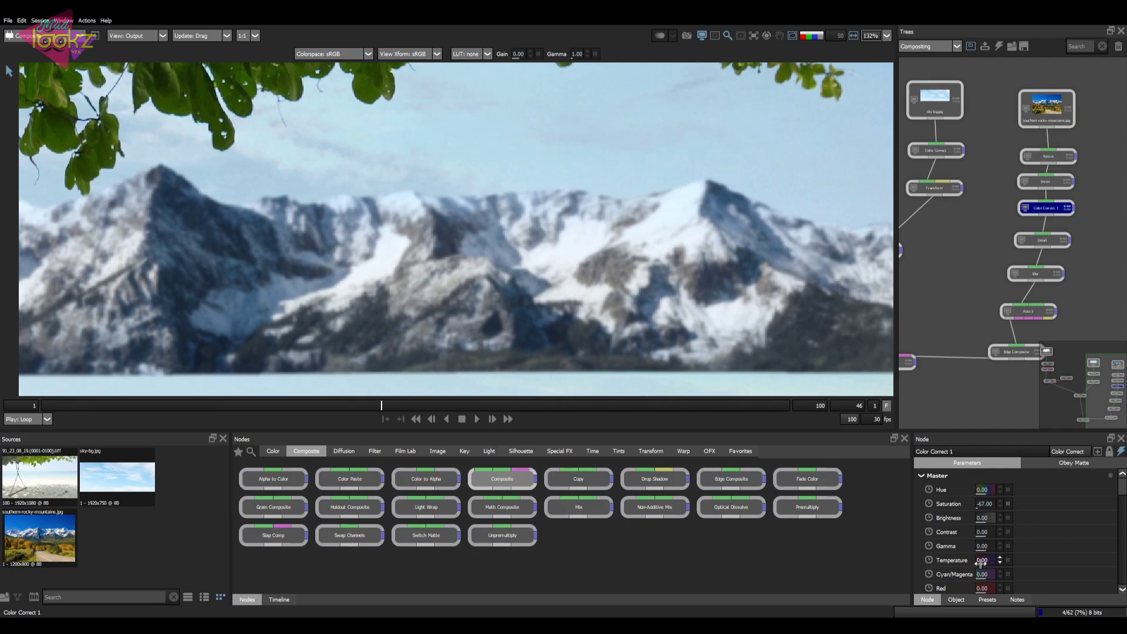
{"action": "left_click_drag", "start_coordinate": [1022, 561], "coordinate": [1002, 558]}
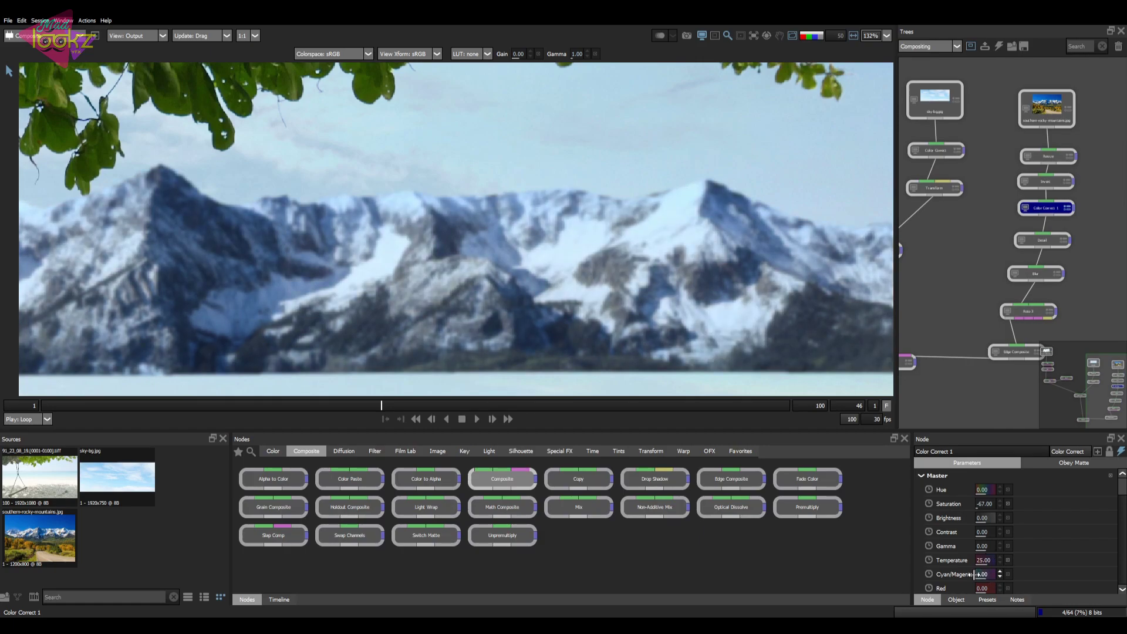
{"action": "left_click_drag", "start_coordinate": [1004, 573], "coordinate": [885, 493]}
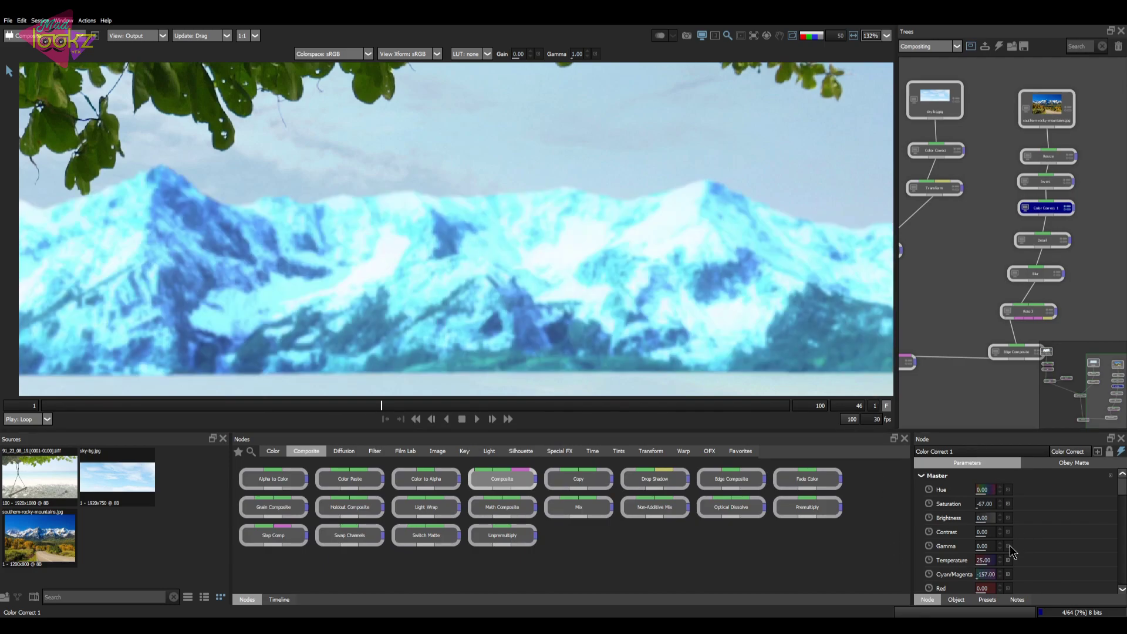
{"action": "key", "text": "ctrl+z"}
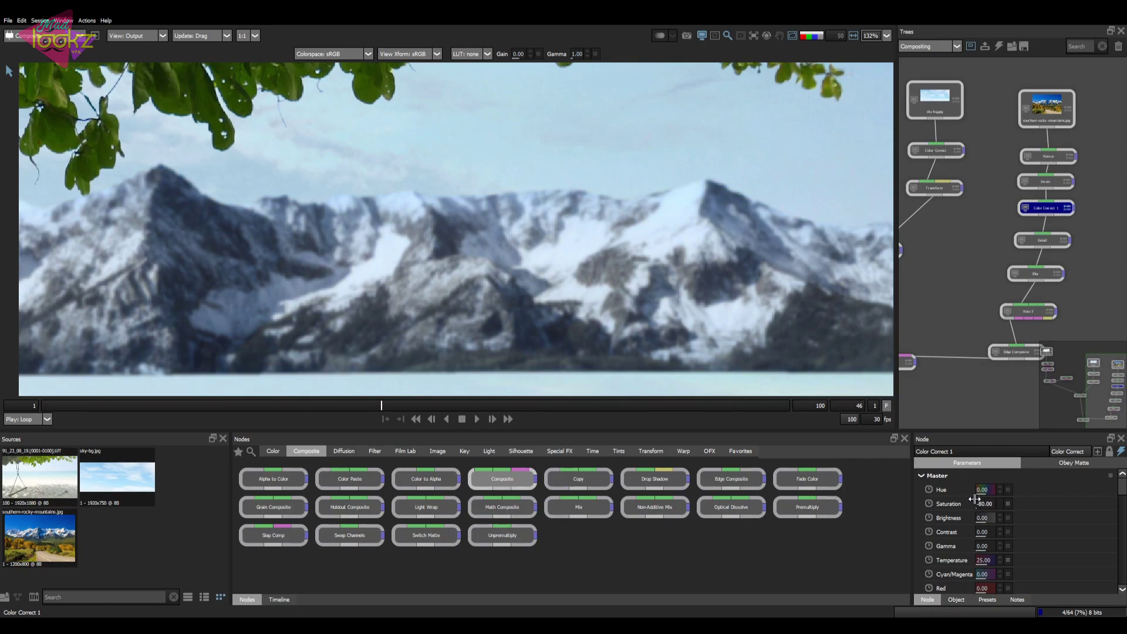
{"action": "scroll", "coordinate": [674, 239], "scroll_direction": "down", "scroll_amount": 8}
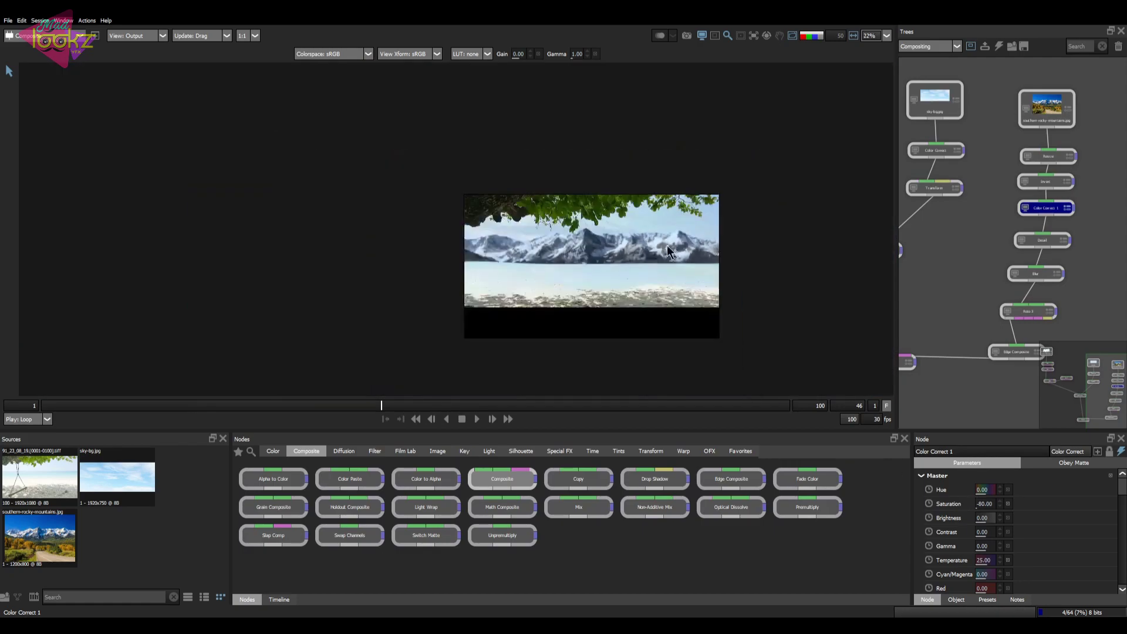
{"action": "scroll", "coordinate": [634, 245], "scroll_direction": "up", "scroll_amount": 3}
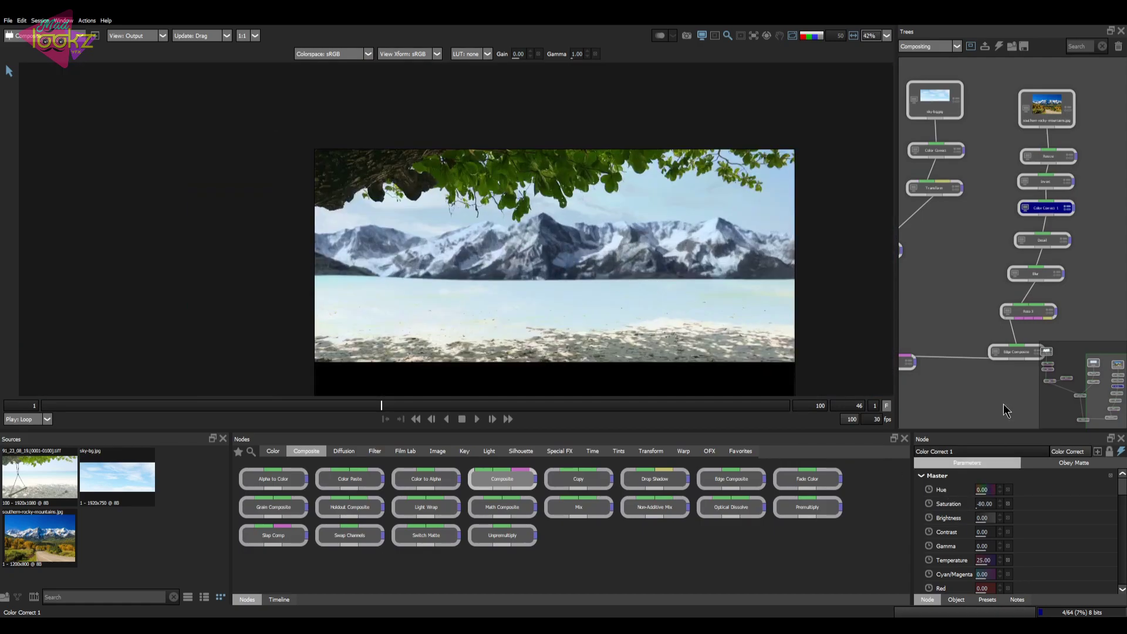
Compare the Edge Composite output with the final Composite output, and select the Edge Composite node.
{"action": "left_click_drag", "start_coordinate": [958, 288], "coordinate": [915, 281]}
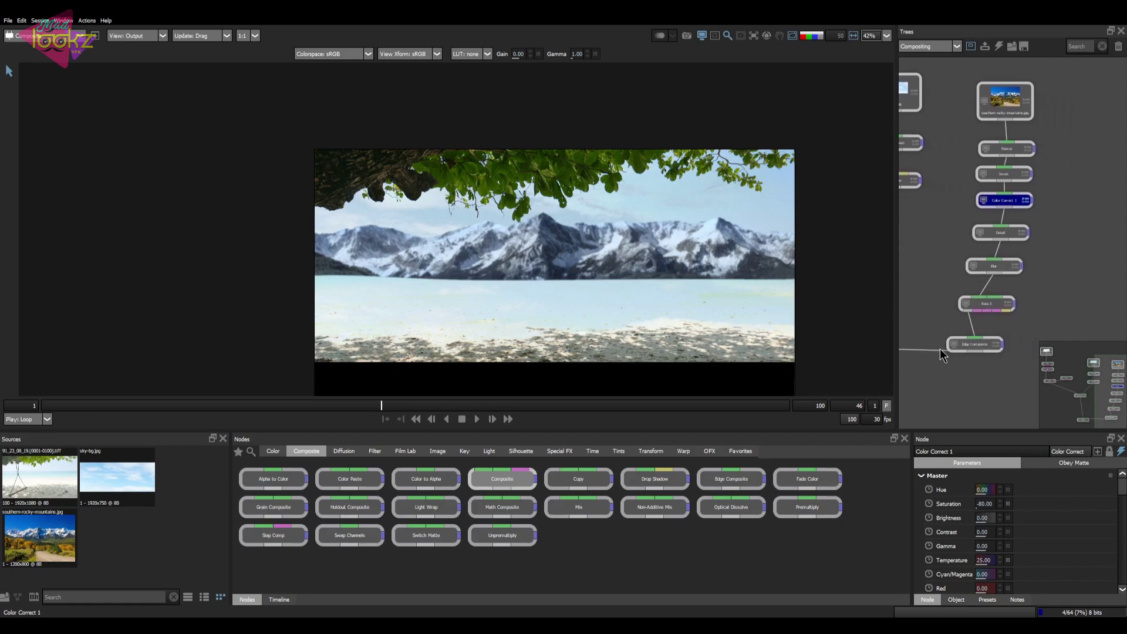
{"action": "left_click_drag", "start_coordinate": [977, 356], "coordinate": [1034, 323]}
{"action": "left_click_drag", "start_coordinate": [950, 332], "coordinate": [967, 322]}
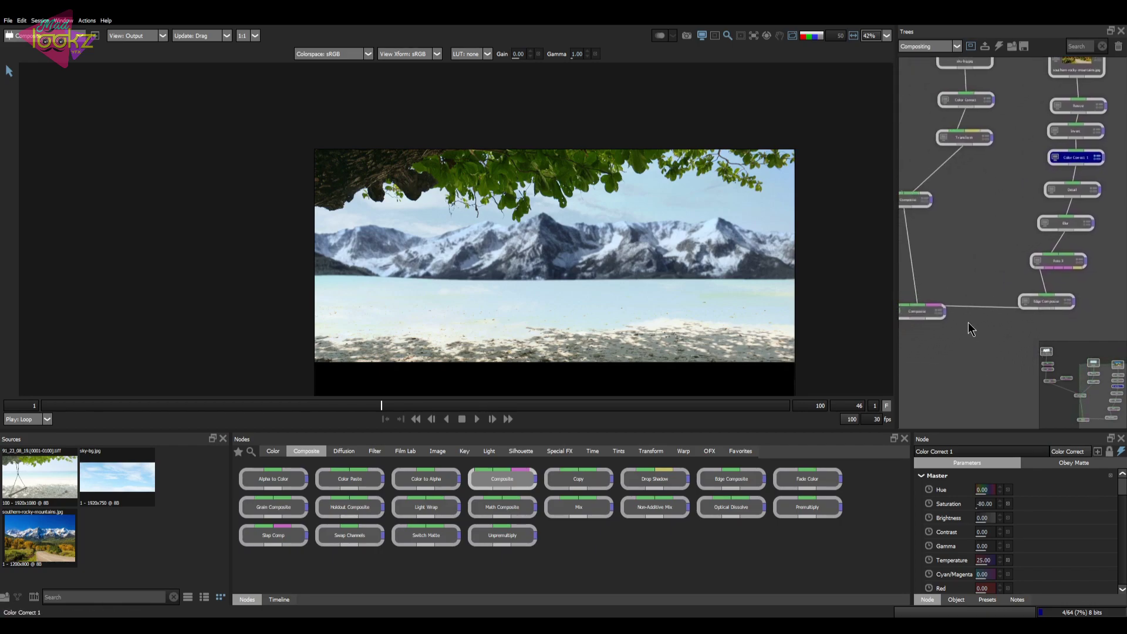
{"action": "left_click", "coordinate": [1026, 302]}
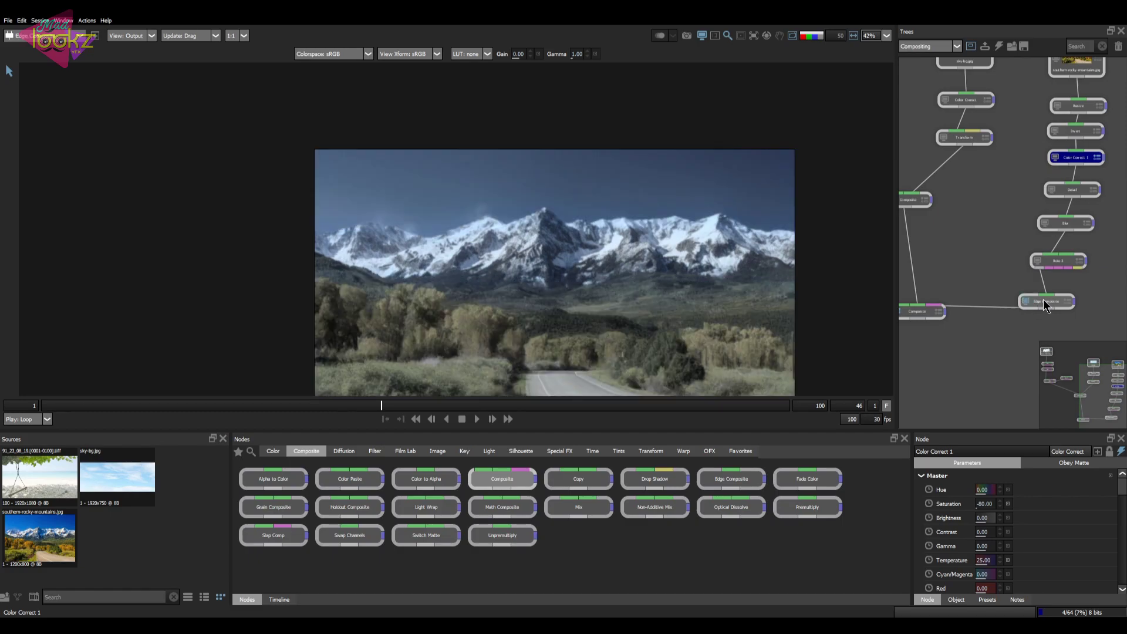
{"action": "left_click_drag", "start_coordinate": [978, 345], "coordinate": [1037, 331]}
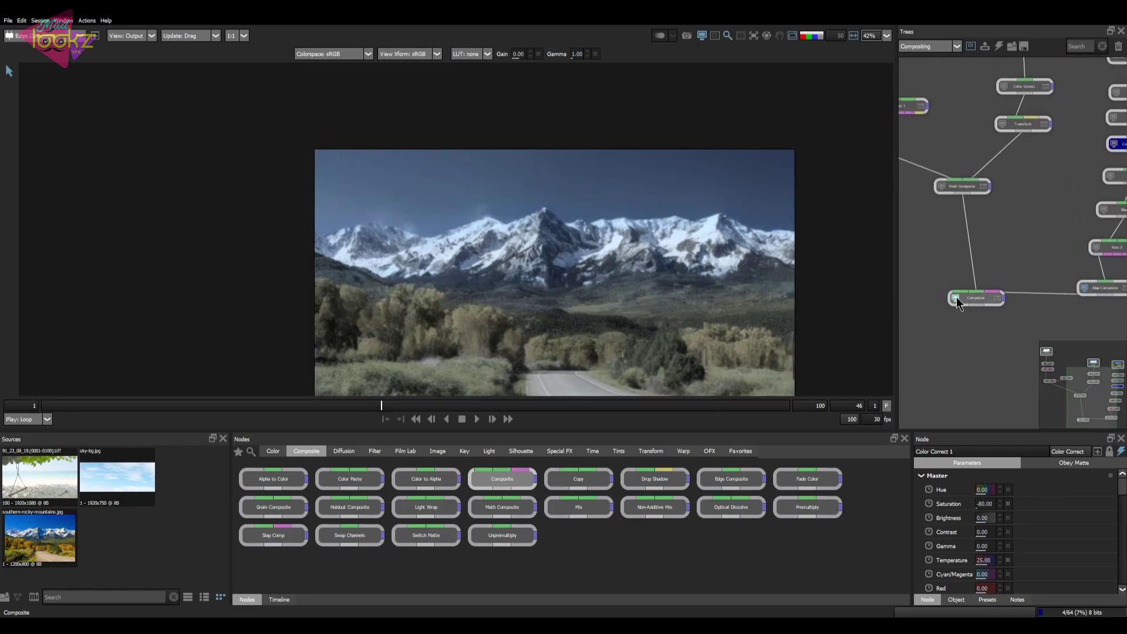
{"action": "left_click", "coordinate": [956, 296]}
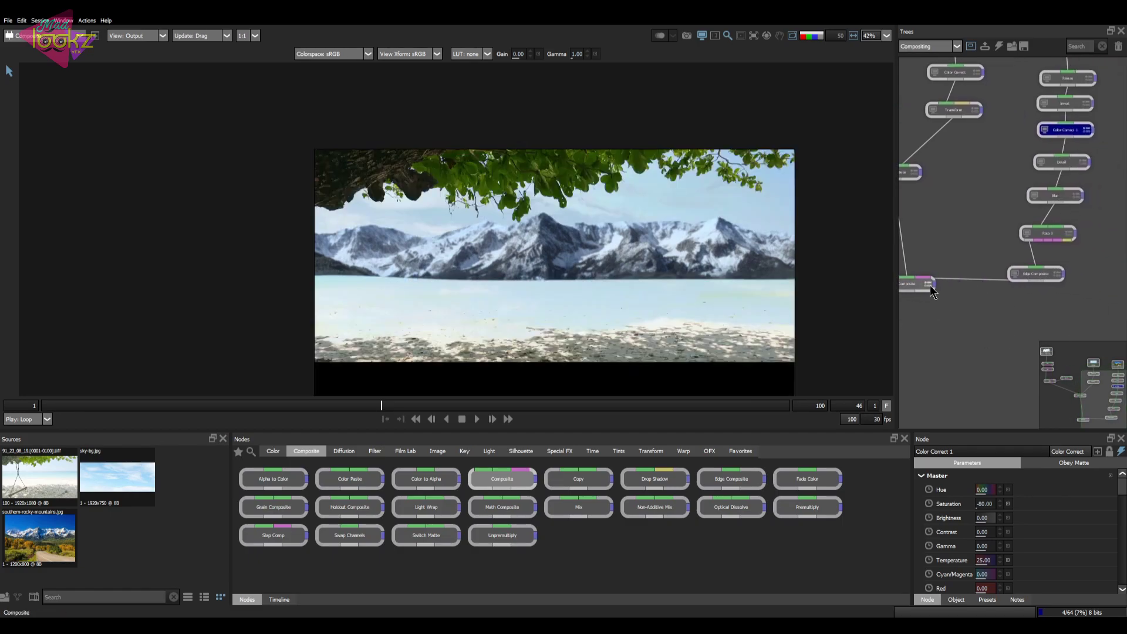
{"action": "left_click", "coordinate": [1034, 274]}
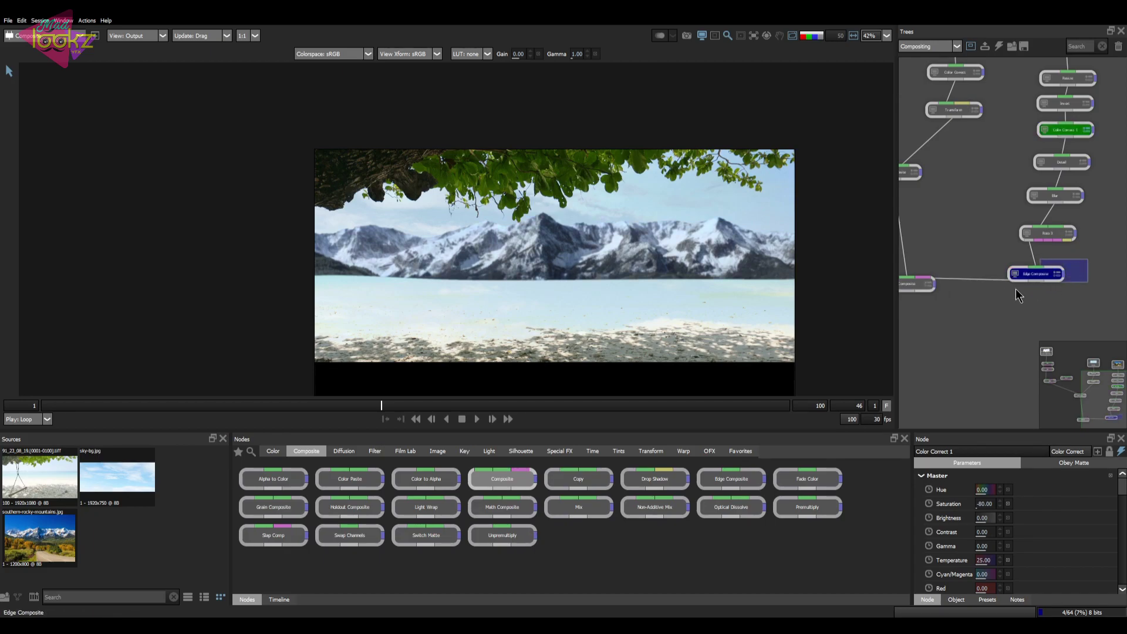
Compare the composited mountains with the Edge Composite node disabled and enabled.
{"action": "left_click_drag", "start_coordinate": [1015, 289], "coordinate": [1012, 298]}
{"action": "key", "text": "d"}
{"action": "scroll", "coordinate": [690, 219], "scroll_direction": "up", "scroll_amount": 5}
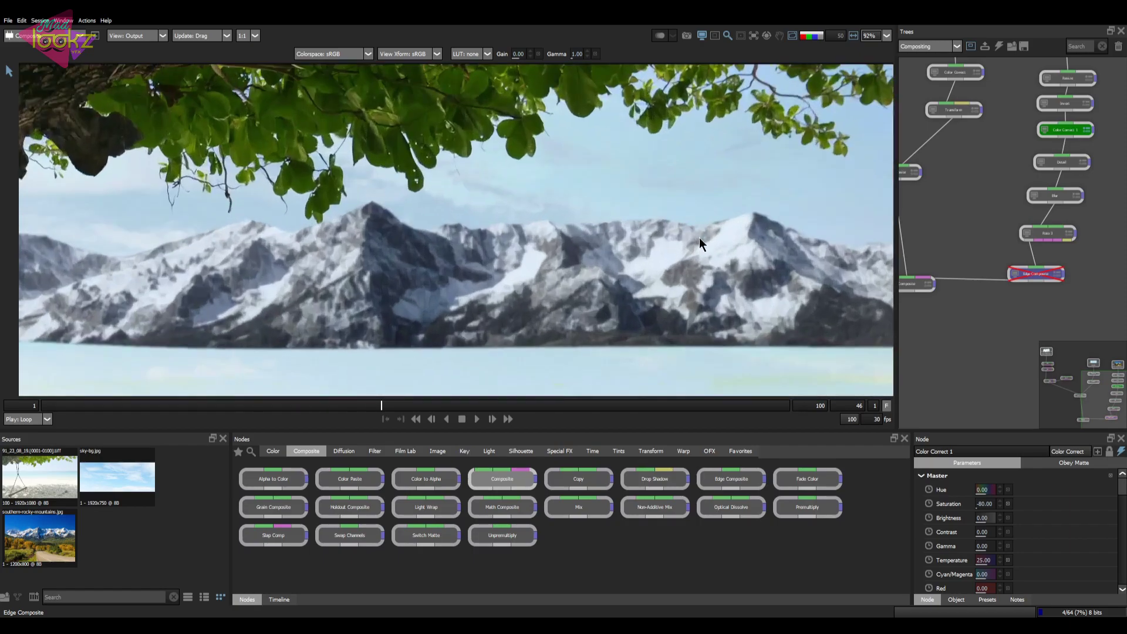
{"action": "scroll", "coordinate": [633, 217], "scroll_direction": "down", "scroll_amount": 3}
{"action": "key", "text": "ctrl+e"}
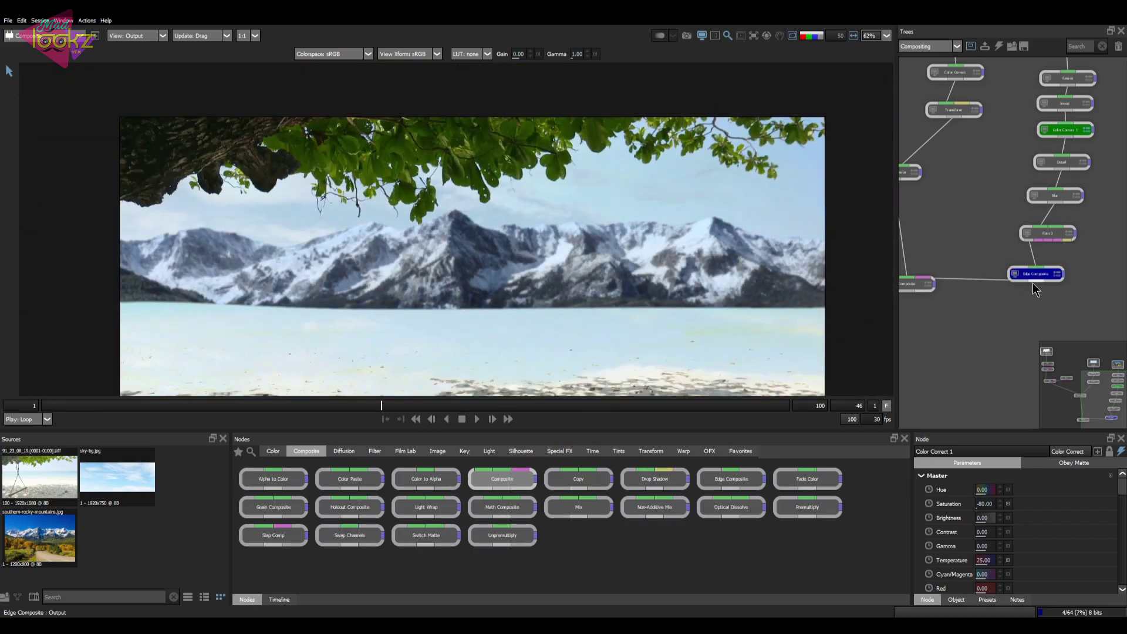
Reset the Edge Composite's Temperature to 0 and set its Blur to 0.
{"action": "left_click", "coordinate": [1053, 279]}
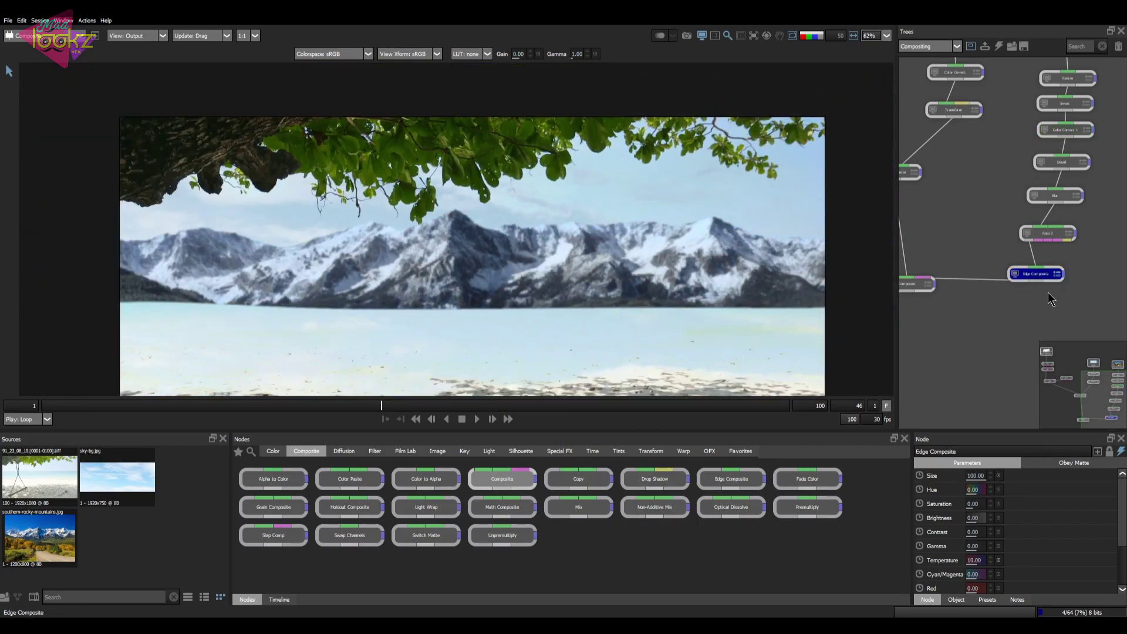
{"action": "left_click", "coordinate": [999, 560]}
{"action": "left_click_drag", "start_coordinate": [1121, 511], "coordinate": [1124, 550]}
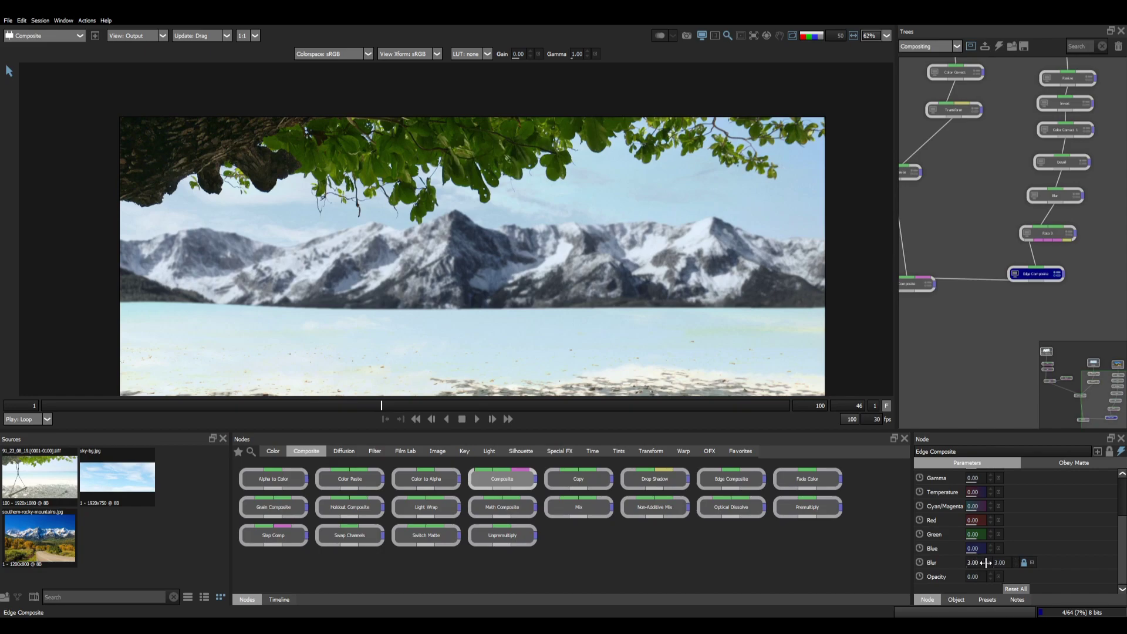
{"action": "left_click_drag", "start_coordinate": [987, 563], "coordinate": [979, 564]}
{"action": "scroll", "coordinate": [594, 285], "scroll_direction": "down", "scroll_amount": 2}
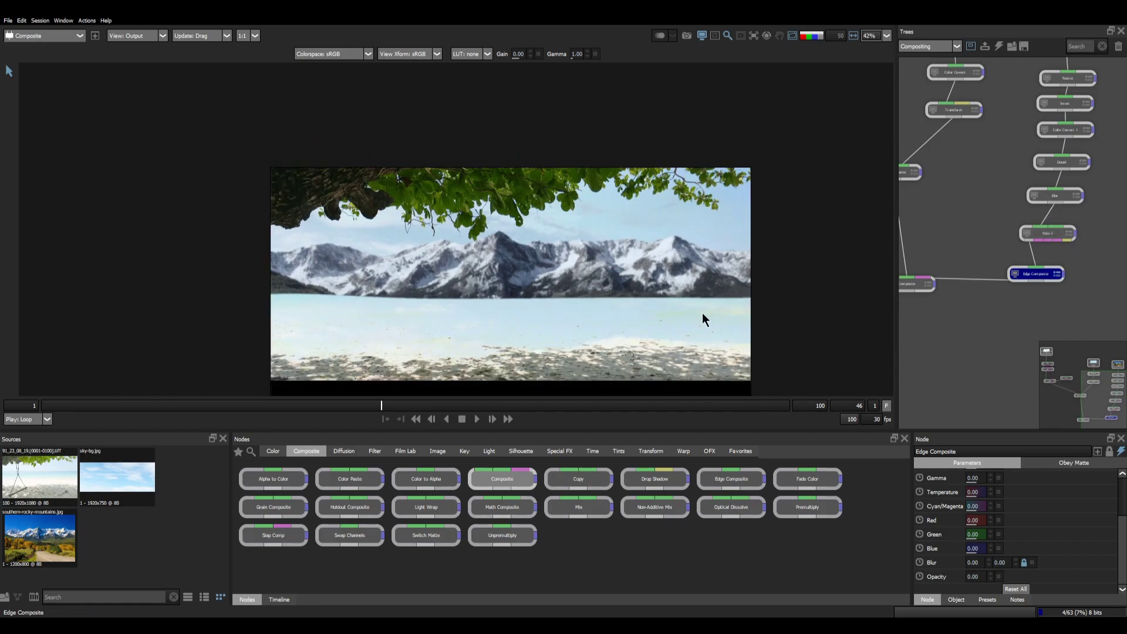
Set the Blur of the mtn roto 1 layer in Roto 3 to 3 and hide the shape outlines.
{"action": "left_click", "coordinate": [1069, 237]}
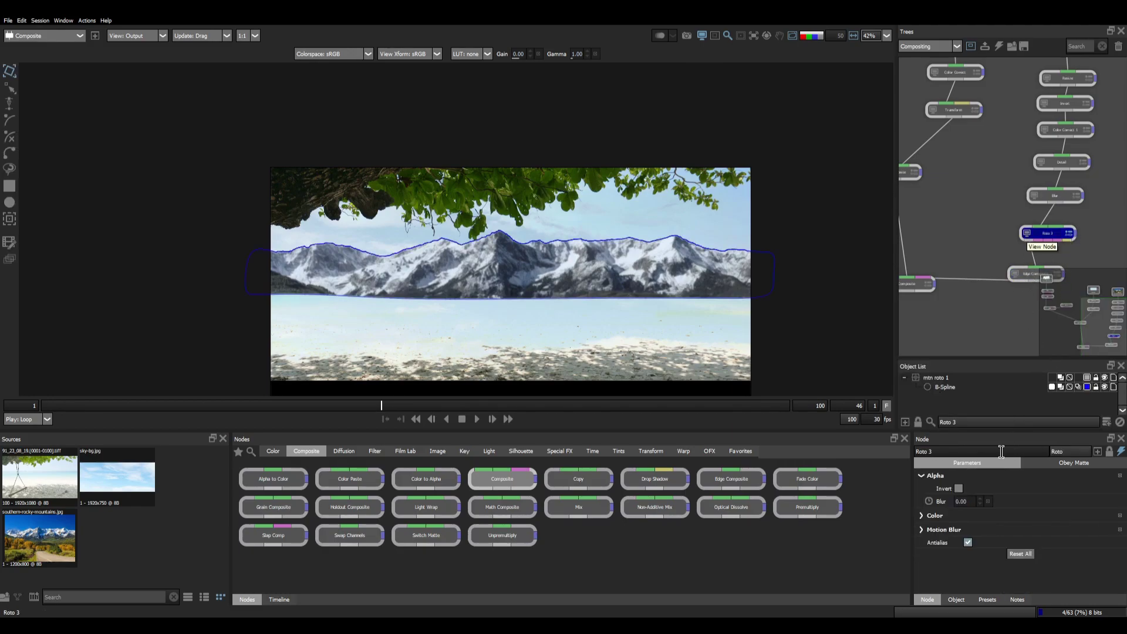
{"action": "scroll", "coordinate": [647, 258], "scroll_direction": "up", "scroll_amount": 5}
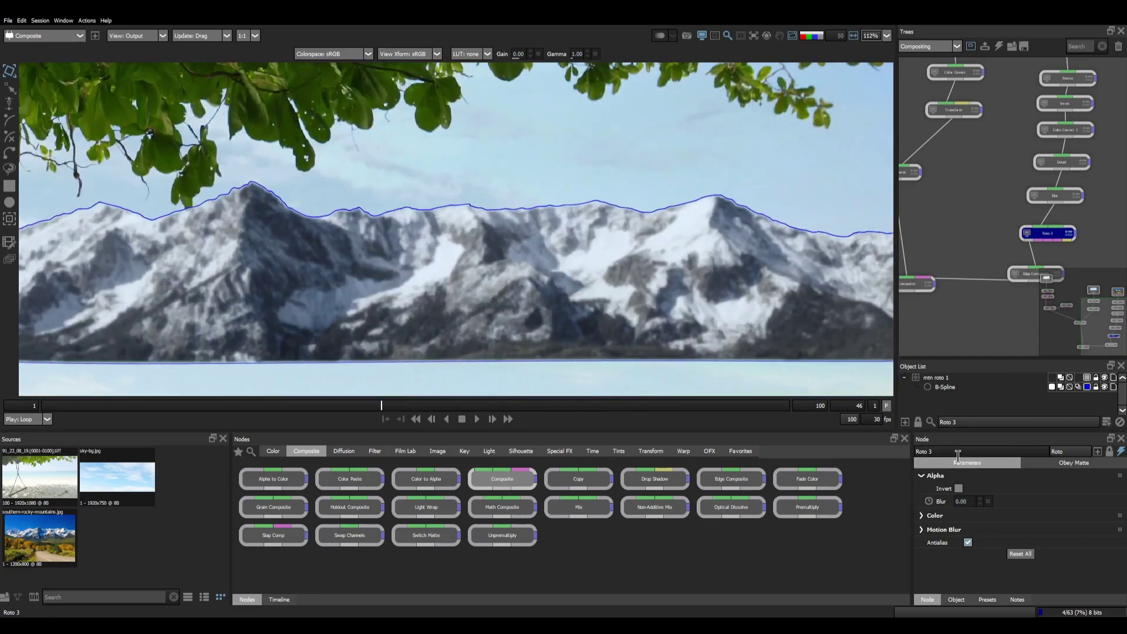
{"action": "left_click", "coordinate": [939, 378]}
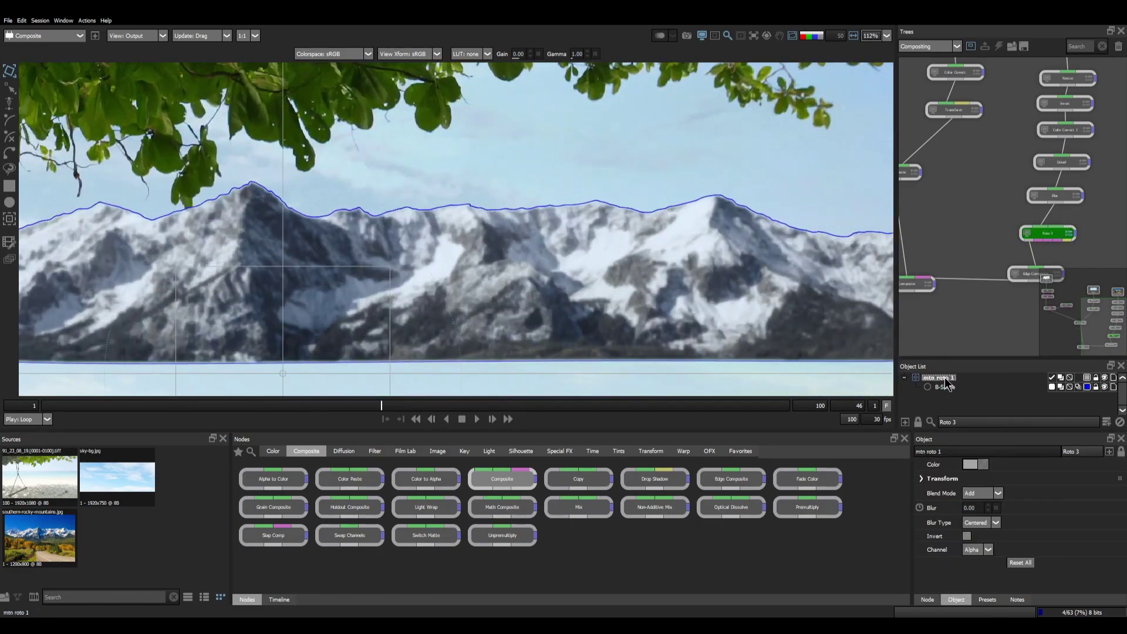
{"action": "left_click", "coordinate": [976, 509]}
{"action": "type", "text": "3"}
{"action": "key", "text": "Return"}
{"action": "left_click_drag", "start_coordinate": [695, 229], "coordinate": [657, 237]}
{"action": "left_click_drag", "start_coordinate": [942, 303], "coordinate": [987, 280]}
{"action": "left_click_drag", "start_coordinate": [761, 260], "coordinate": [728, 263]}
{"action": "key", "text": "o"}
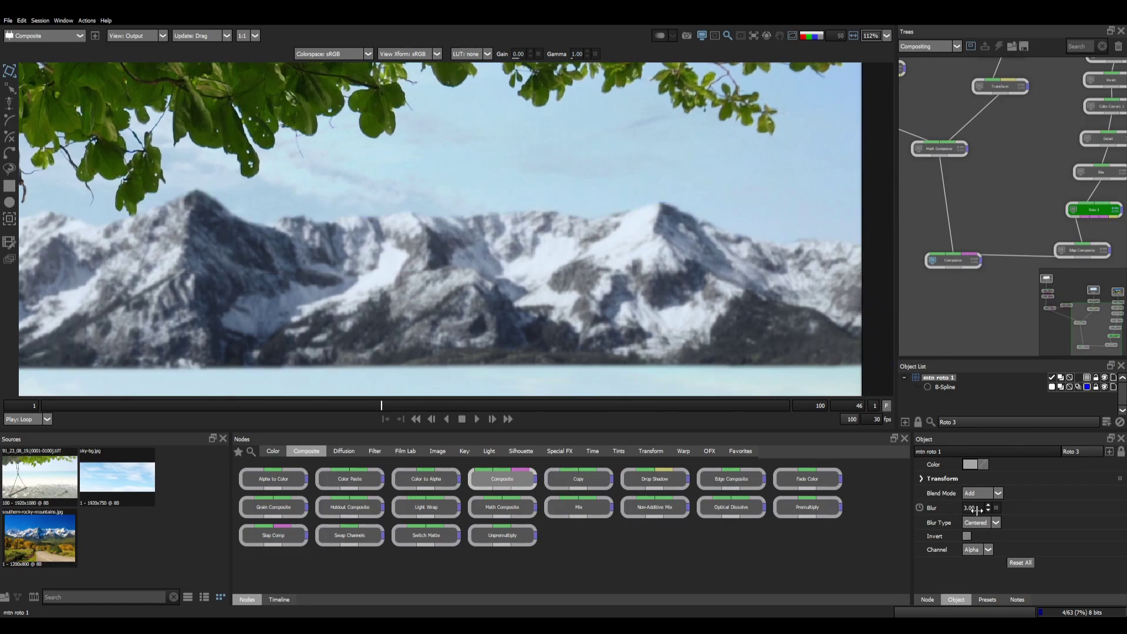
Compare the mountain ridge with the layer blur reset and back at 3, and check the full frame in the Composite.
{"action": "left_click", "coordinate": [996, 508]}
{"action": "left_click", "coordinate": [973, 506]}
{"action": "type", "text": "3"}
{"action": "key", "text": "Return"}
{"action": "scroll", "coordinate": [680, 232], "scroll_direction": "up", "scroll_amount": 2}
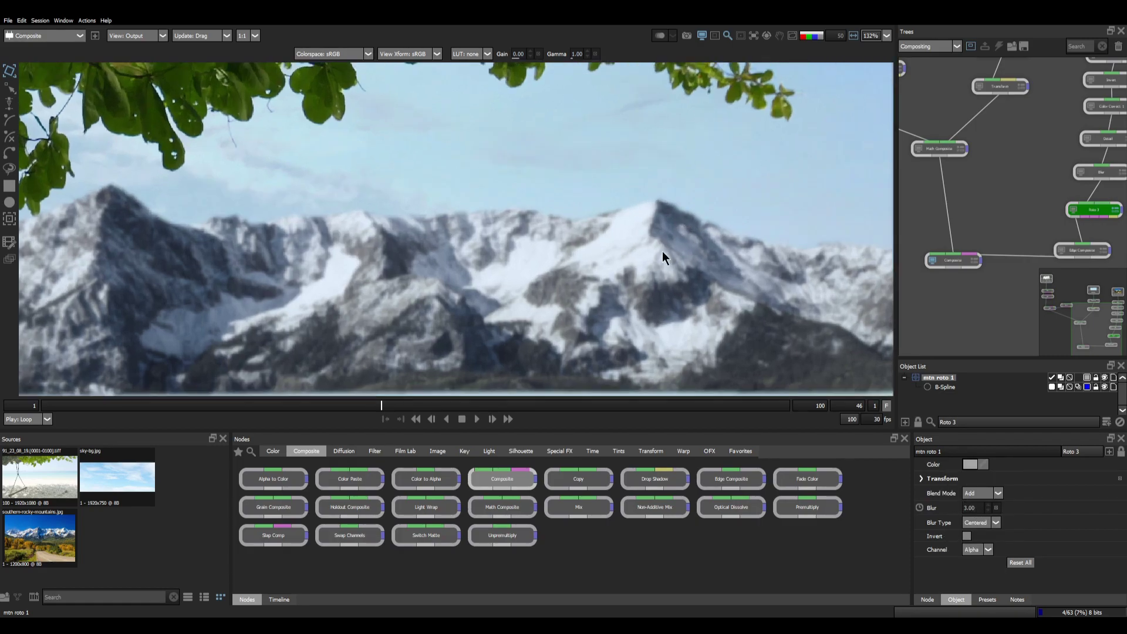
{"action": "left_click", "coordinate": [964, 265]}
{"action": "scroll", "coordinate": [575, 259], "scroll_direction": "down", "scroll_amount": 4}
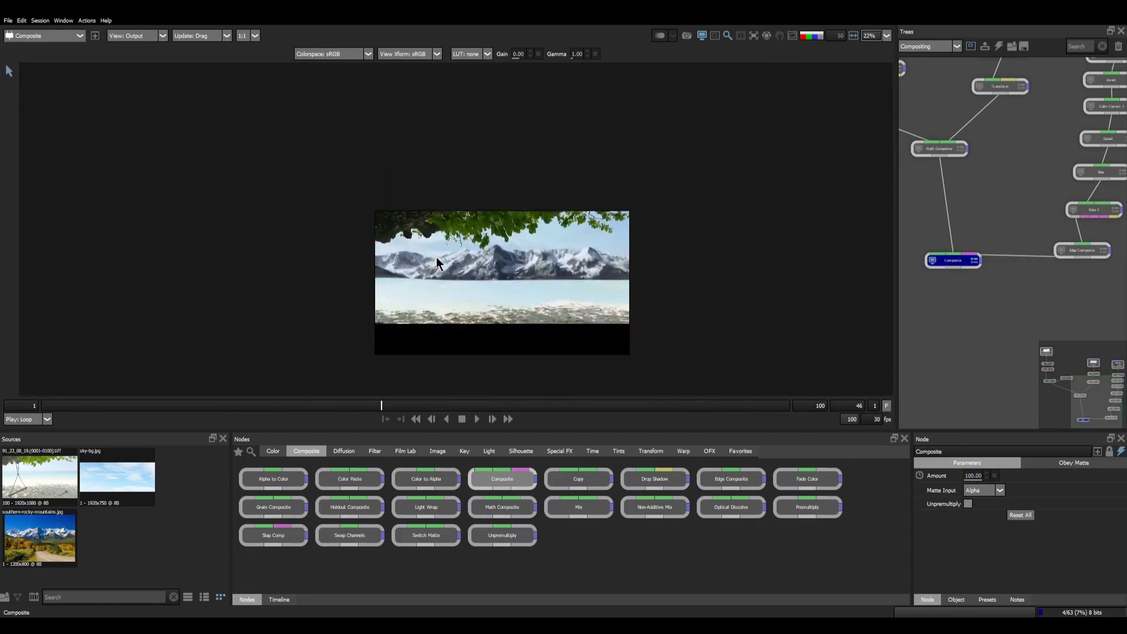
{"action": "scroll", "coordinate": [571, 261], "scroll_direction": "up", "scroll_amount": 2}
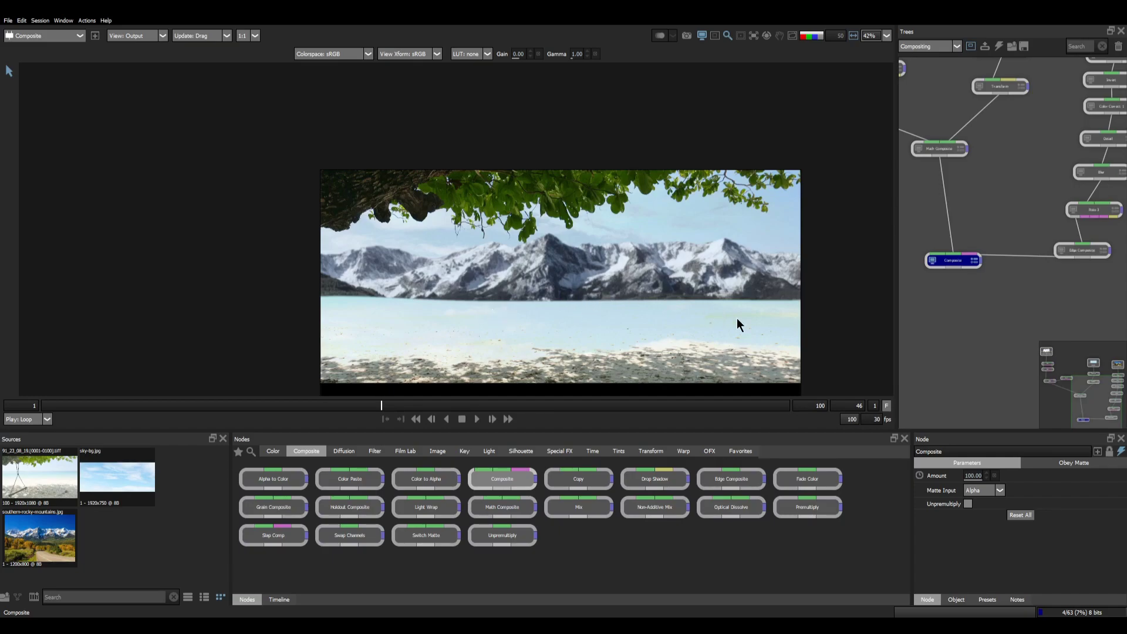
Duplicate the Composite node and place the copy just below the original in the node tree.
{"action": "left_click_drag", "start_coordinate": [943, 304], "coordinate": [928, 262]}
{"action": "left_click_drag", "start_coordinate": [942, 222], "coordinate": [937, 230]}
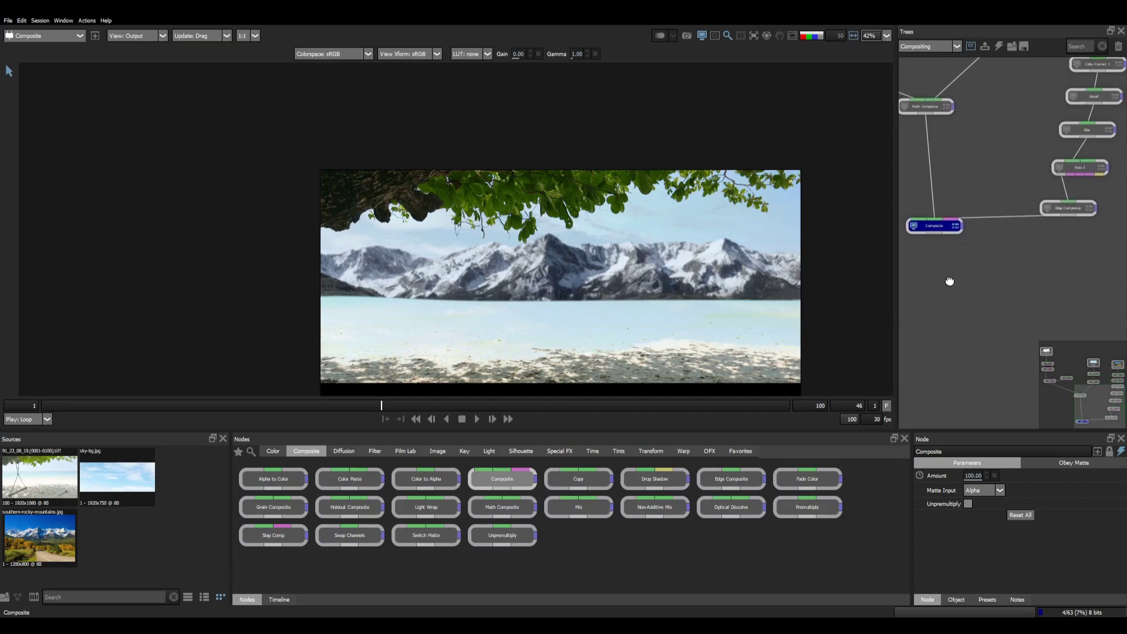
{"action": "scroll", "coordinate": [1011, 269], "scroll_direction": "down", "scroll_amount": 2}
{"action": "left_click_drag", "start_coordinate": [948, 282], "coordinate": [1064, 204]}
{"action": "key", "text": "ctrl+c"}
{"action": "key", "text": "ctrl+v"}
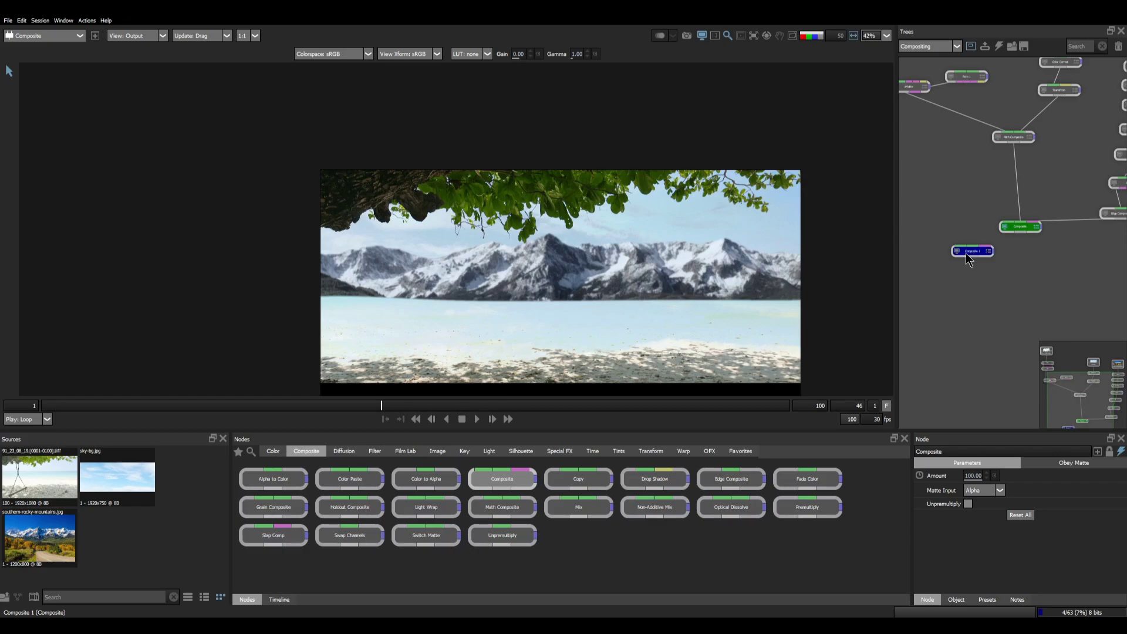
{"action": "left_click_drag", "start_coordinate": [972, 268], "coordinate": [1002, 273]}
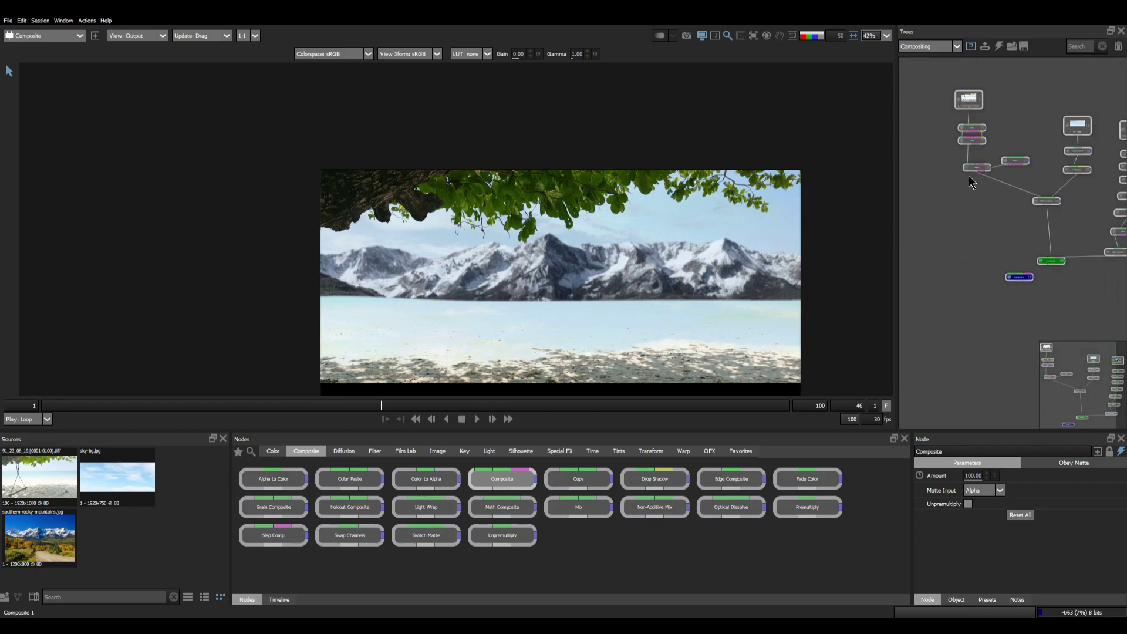
View the zMatte output and check its alpha against the colour image.
{"action": "scroll", "coordinate": [982, 175], "scroll_direction": "up", "scroll_amount": 1}
{"action": "left_click", "coordinate": [930, 110]}
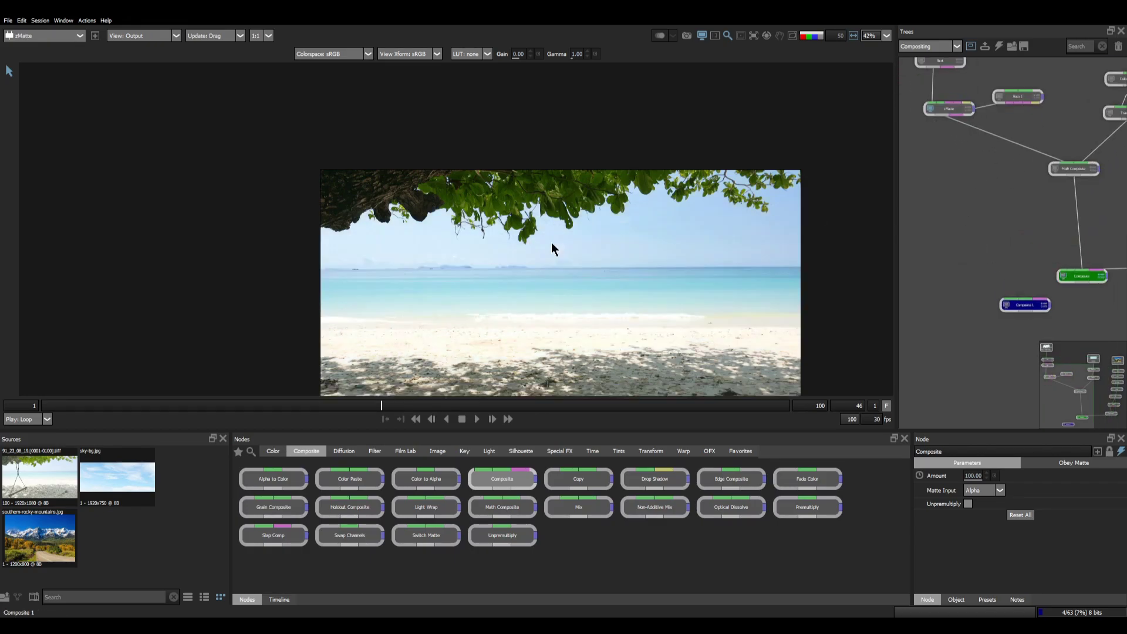
{"action": "key", "text": "a"}
{"action": "key", "text": "a"}
{"action": "key", "text": "a"}
Move the beach source and its two paint nodes together away from zMatte to free space in the tree.
{"action": "left_click_drag", "start_coordinate": [995, 221], "coordinate": [1046, 281]}
{"action": "scroll", "coordinate": [1034, 186], "scroll_direction": "down", "scroll_amount": 1}
{"action": "left_click_drag", "start_coordinate": [1029, 123], "coordinate": [1057, 176]}
{"action": "left_click_drag", "start_coordinate": [1071, 100], "coordinate": [981, 206]}
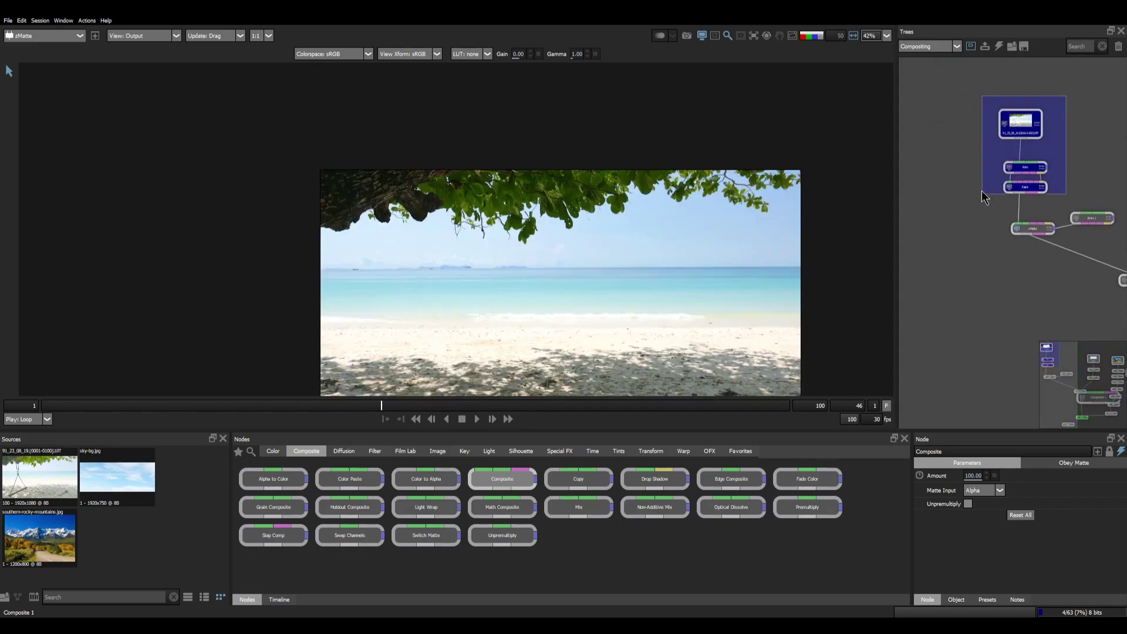
{"action": "mouse_move", "coordinate": [1017, 129]}
{"action": "left_mouse_down"}
{"action": "mouse_move", "coordinate": [951, 164]}
{"action": "mouse_move", "coordinate": [946, 156]}
{"action": "left_mouse_up"}
{"action": "left_click_drag", "start_coordinate": [984, 297], "coordinate": [951, 239]}
View the cleaned beach footage from the last Paint node and look over the whole node tree.
{"action": "left_click", "coordinate": [910, 160]}
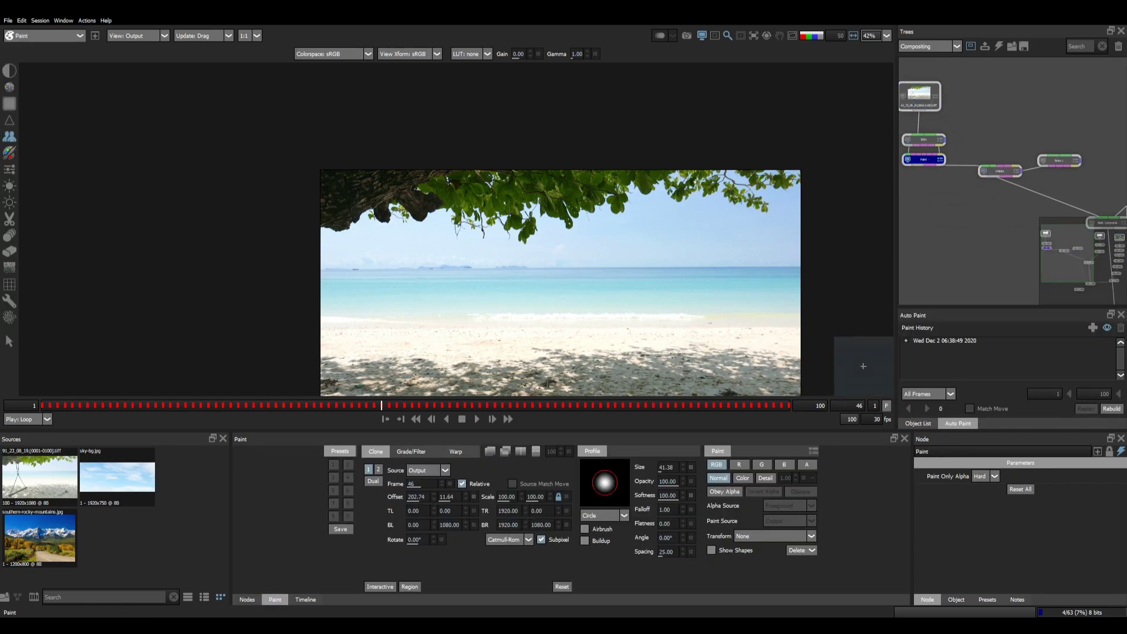
{"action": "left_click_drag", "start_coordinate": [763, 278], "coordinate": [703, 205]}
{"action": "left_click_drag", "start_coordinate": [983, 247], "coordinate": [960, 182]}
{"action": "scroll", "coordinate": [957, 191], "scroll_direction": "down", "scroll_amount": 3}
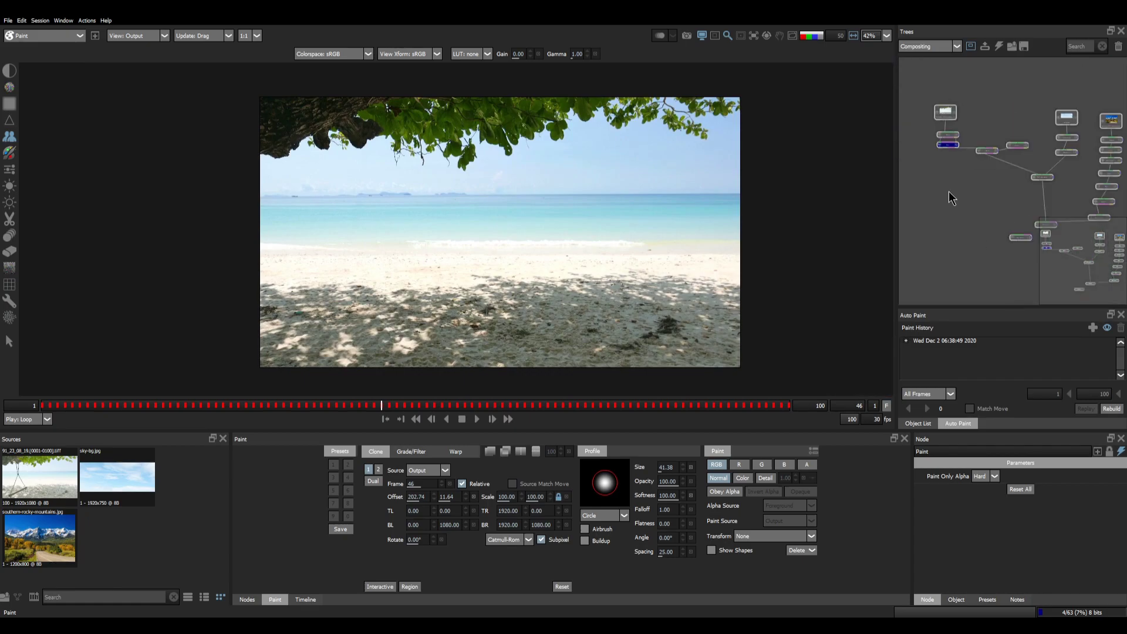
{"action": "left_click_drag", "start_coordinate": [984, 224], "coordinate": [942, 200]}
Feed the Composite into Composite 1's background and the last Paint node into its foreground, and view Composite 1.
{"action": "scroll", "coordinate": [941, 200], "scroll_direction": "up", "scroll_amount": 4}
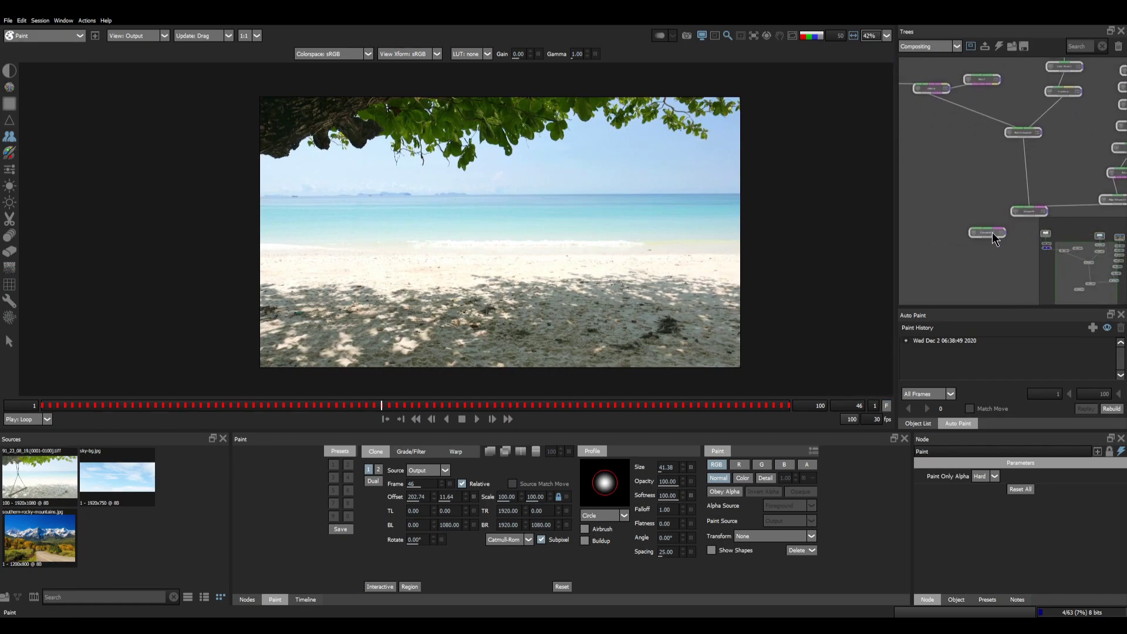
{"action": "scroll", "coordinate": [988, 229], "scroll_direction": "up", "scroll_amount": 2}
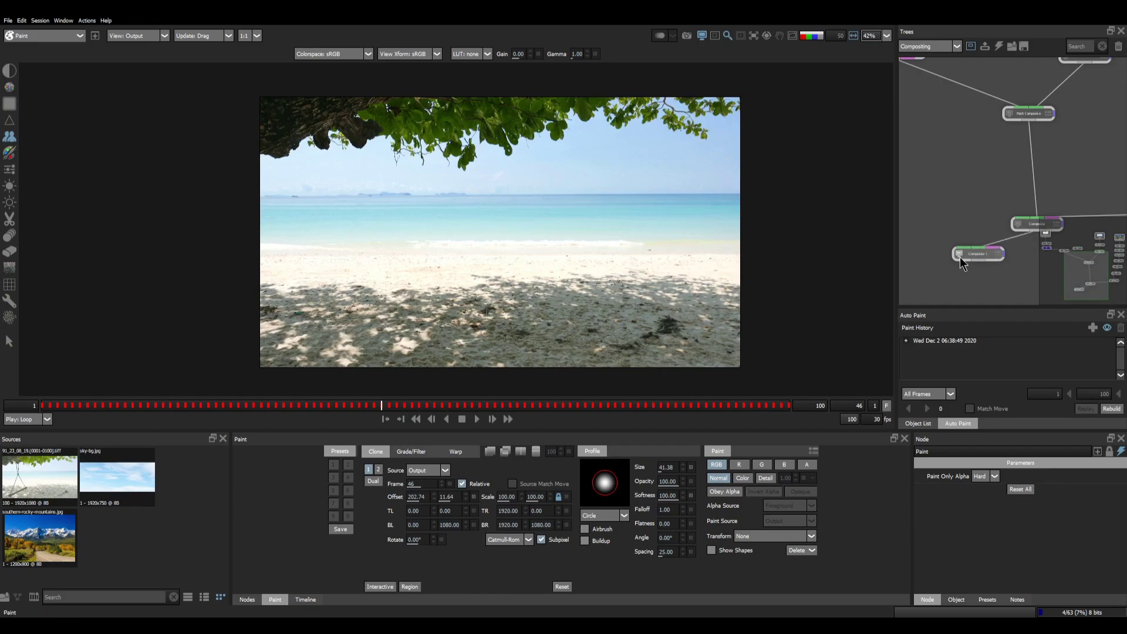
{"action": "scroll", "coordinate": [1005, 271], "scroll_direction": "down", "scroll_amount": 3}
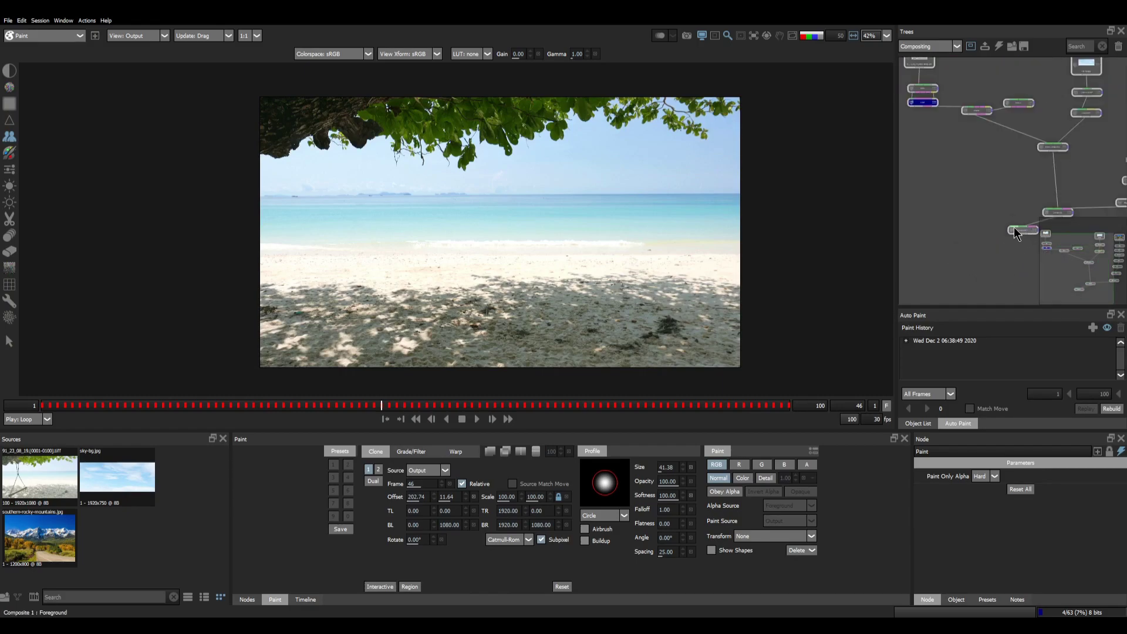
{"action": "left_click_drag", "start_coordinate": [1019, 228], "coordinate": [922, 104]}
{"action": "mouse_move", "coordinate": [972, 221]}
{"action": "left_mouse_down"}
{"action": "mouse_move", "coordinate": [932, 209]}
{"action": "mouse_move", "coordinate": [972, 228]}
{"action": "left_mouse_up"}
{"action": "left_click", "coordinate": [986, 228]}
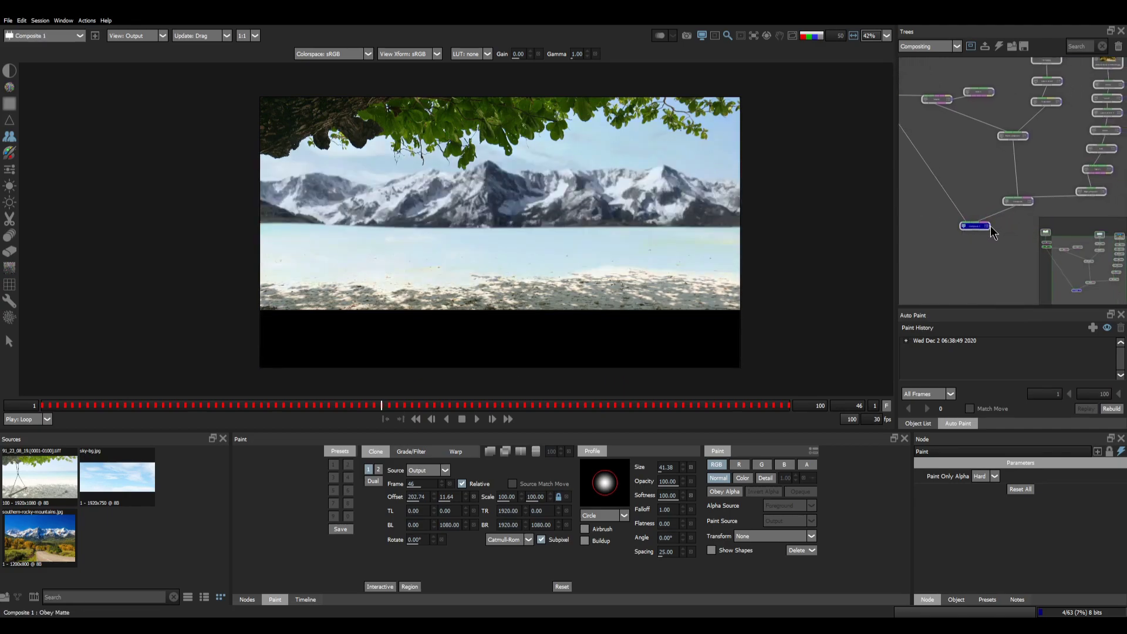
{"action": "left_click_drag", "start_coordinate": [901, 230], "coordinate": [932, 217]}
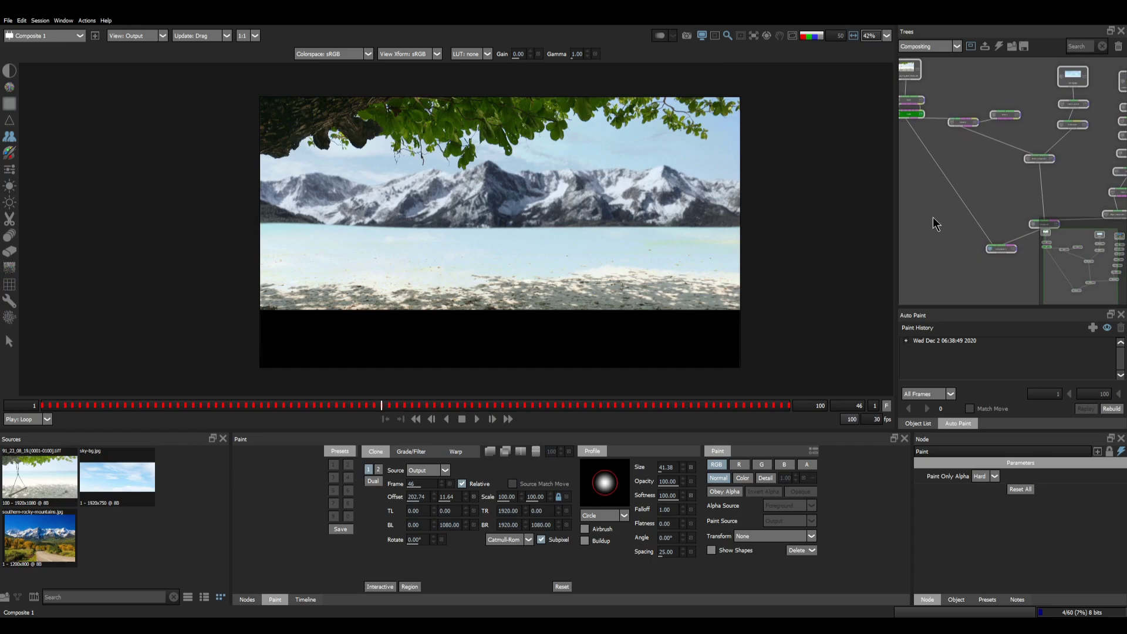
Insert a Roto node on the connection between the Paint node and Composite 1.
{"action": "left_click", "coordinate": [247, 599]}
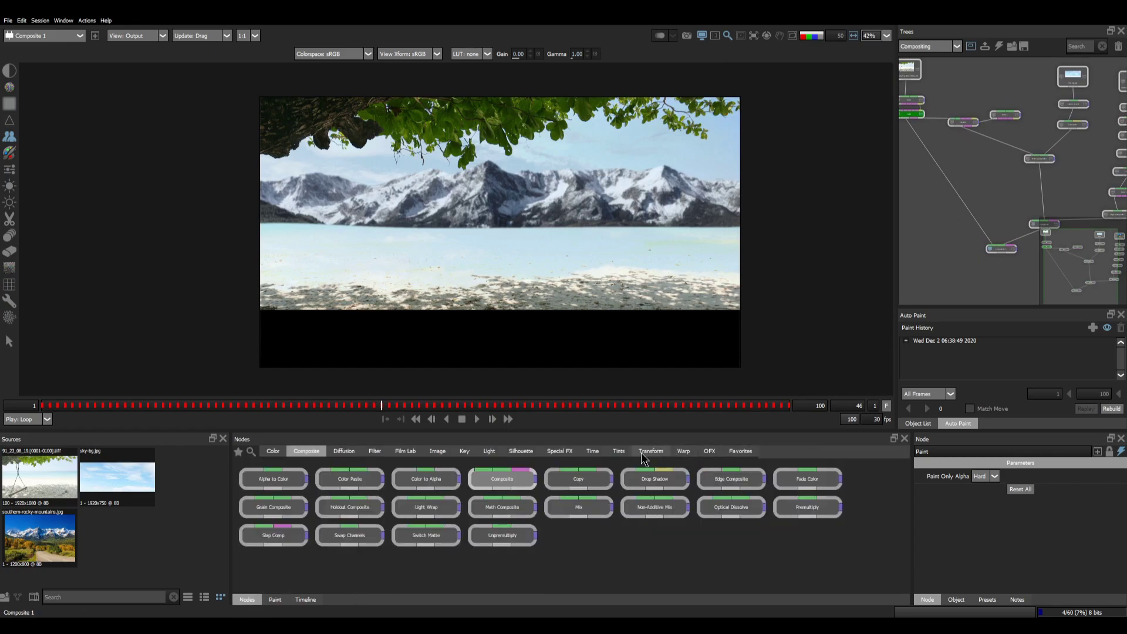
{"action": "left_click", "coordinate": [521, 451]}
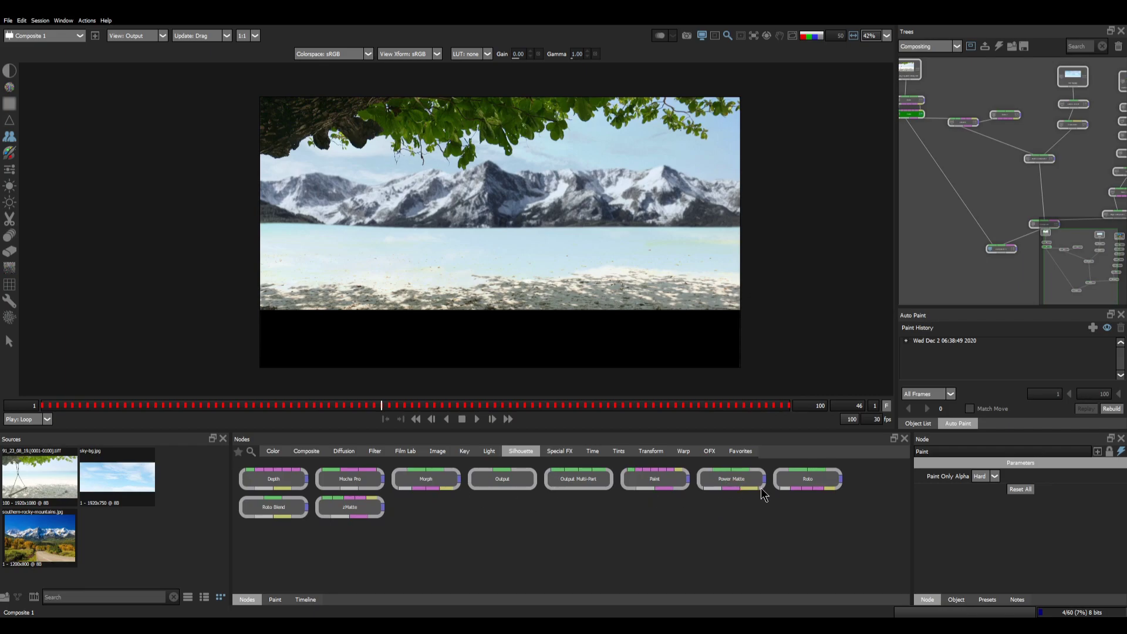
{"action": "left_click_drag", "start_coordinate": [807, 479], "coordinate": [952, 175]}
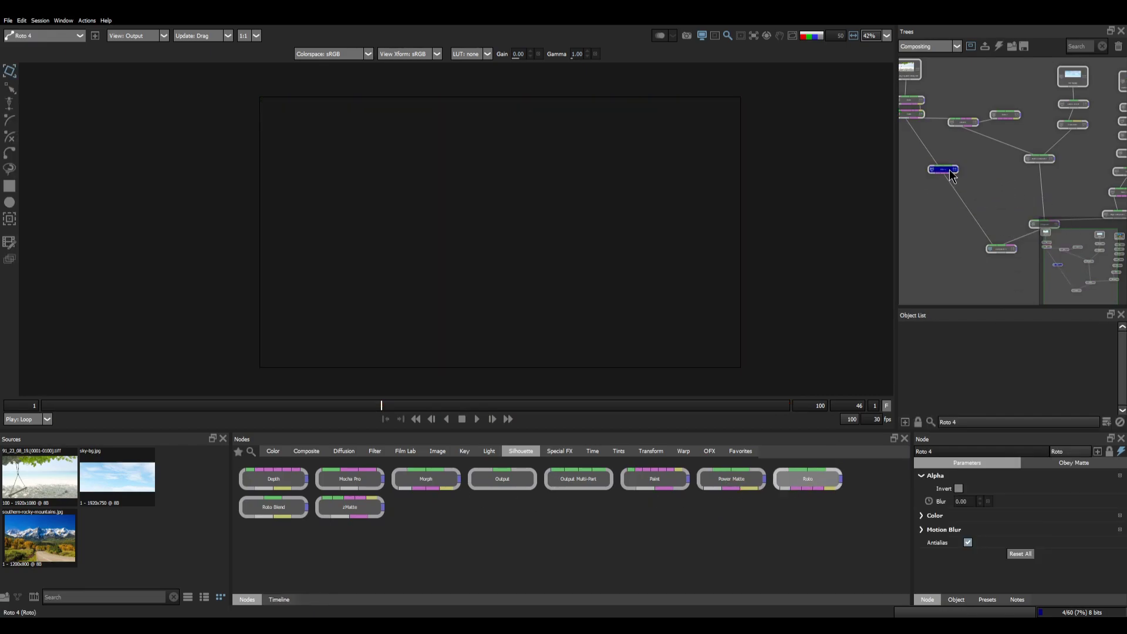
{"action": "scroll", "coordinate": [952, 176], "scroll_direction": "up", "scroll_amount": 5}
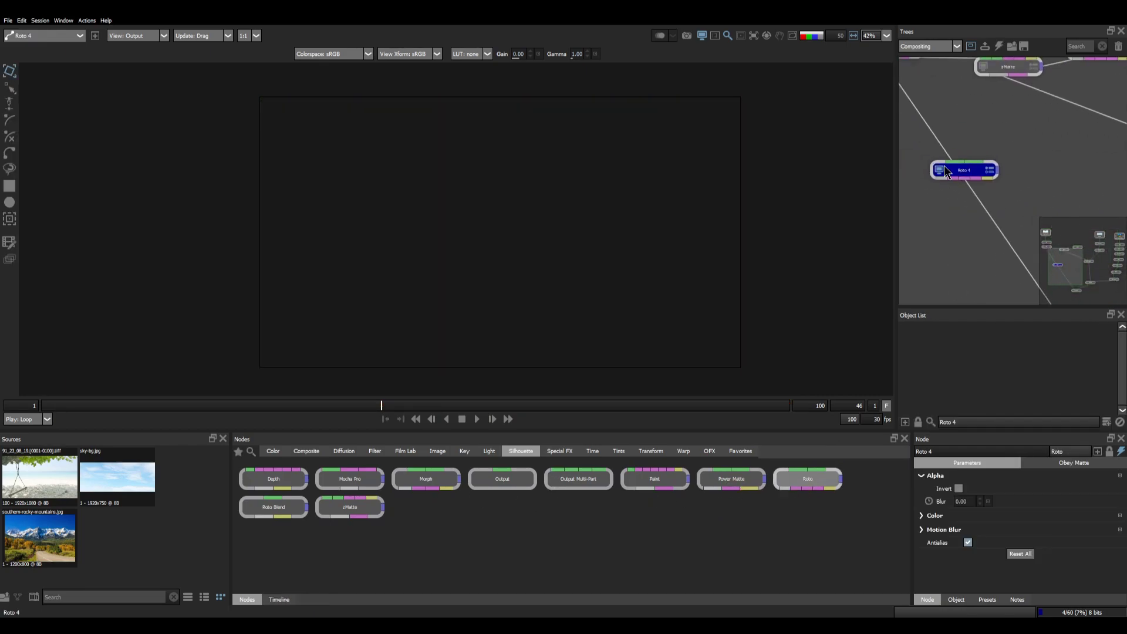
{"action": "left_click_drag", "start_coordinate": [978, 173], "coordinate": [981, 189]}
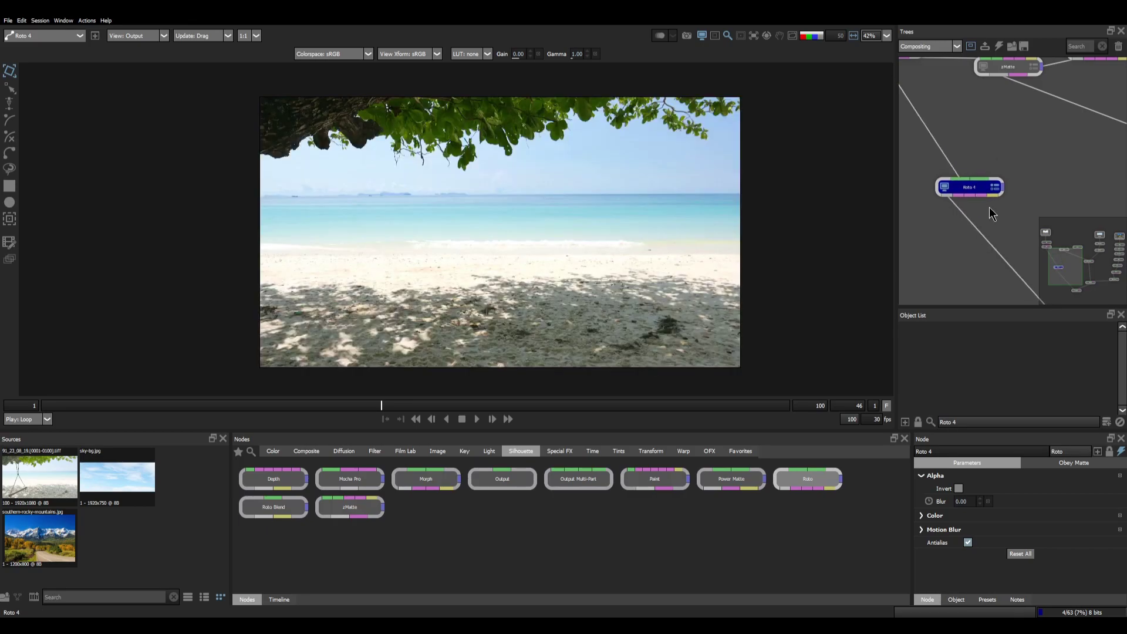
Start a Bezier shape in Roto 4 and place points along the sea horizon, extending past both sides of the frame.
{"action": "left_click", "coordinate": [9, 153]}
{"action": "scroll", "coordinate": [270, 199], "scroll_direction": "up", "scroll_amount": 3}
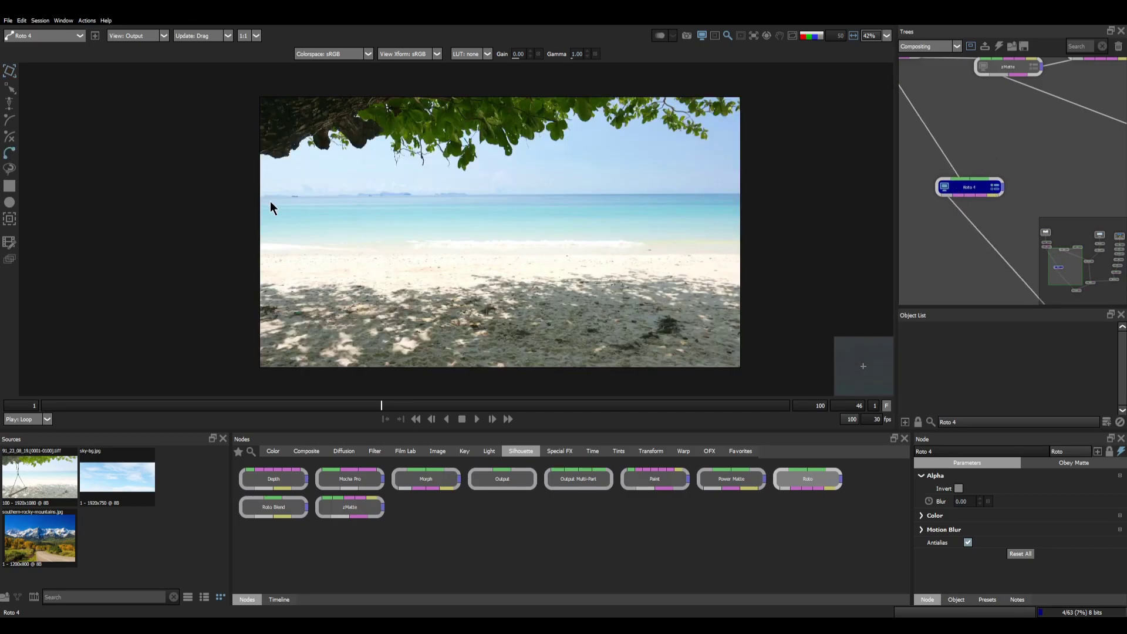
{"action": "scroll", "coordinate": [267, 193], "scroll_direction": "up", "scroll_amount": 1}
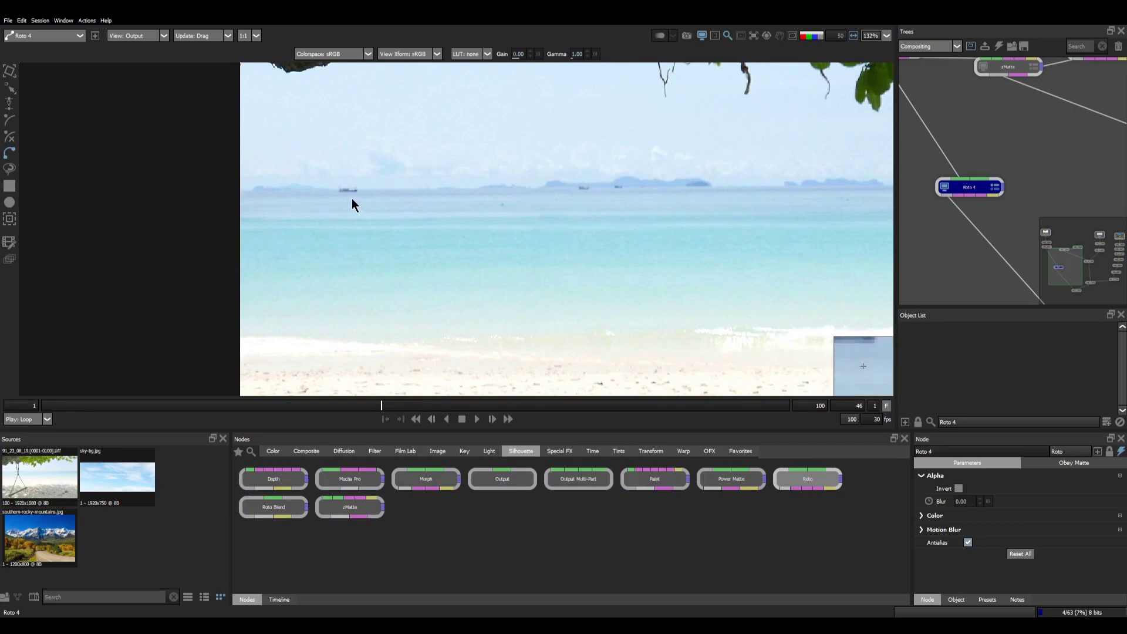
{"action": "left_click", "coordinate": [216, 197]}
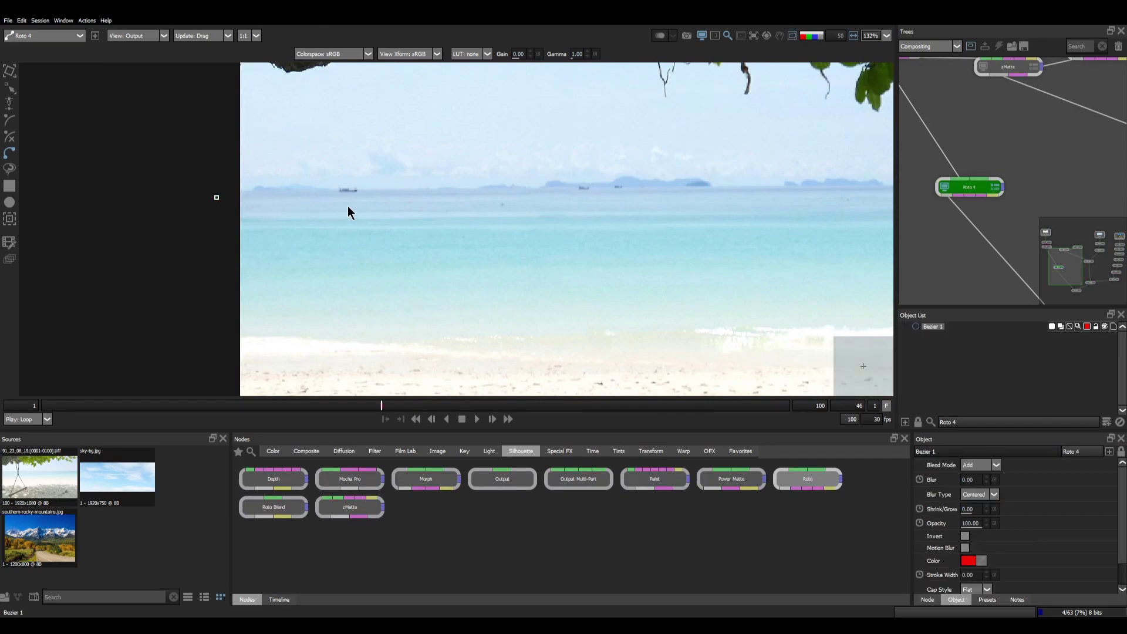
{"action": "left_click", "coordinate": [401, 195]}
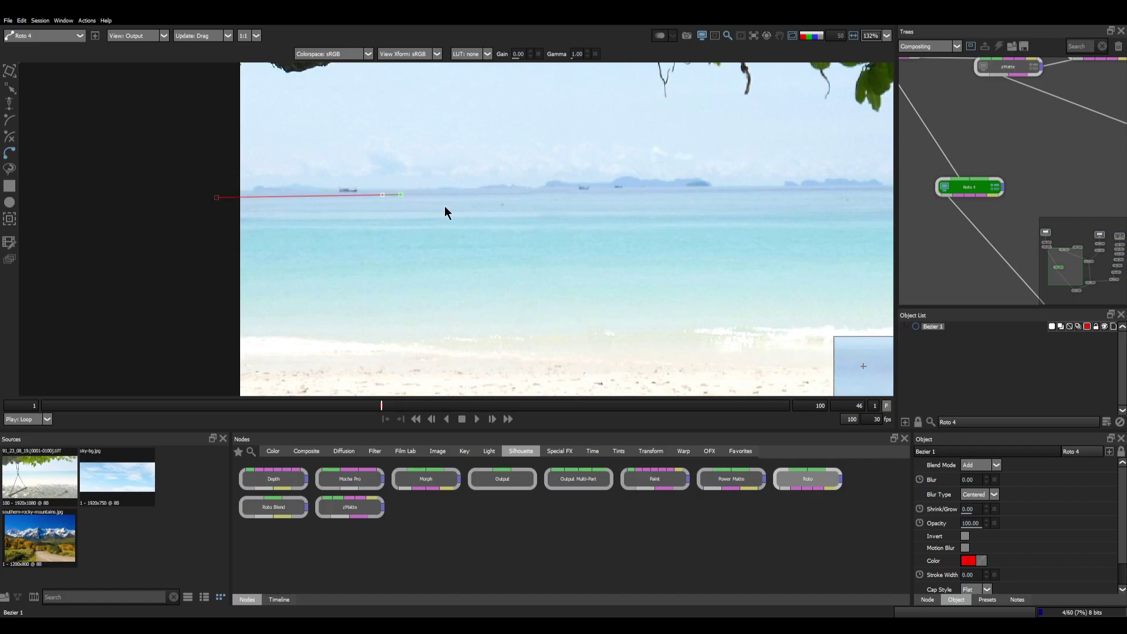
{"action": "left_click", "coordinate": [696, 189]}
{"action": "left_click_drag", "start_coordinate": [498, 205], "coordinate": [1, 189]}
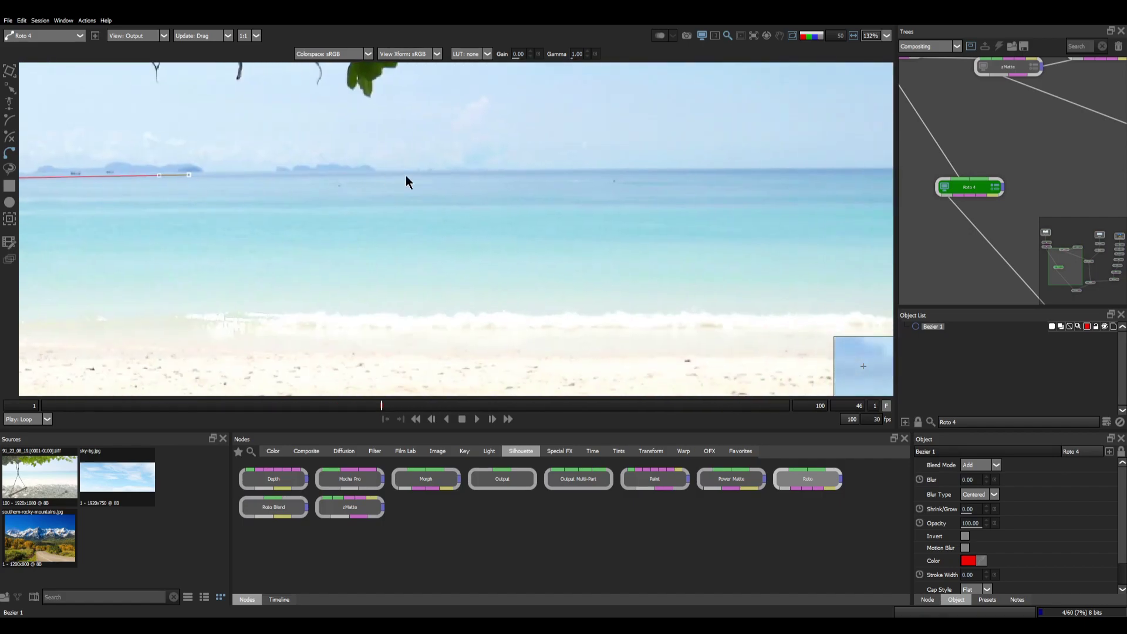
{"action": "left_click", "coordinate": [461, 174]}
{"action": "left_click_drag", "start_coordinate": [470, 197], "coordinate": [76, 224]}
{"action": "left_click", "coordinate": [583, 197]}
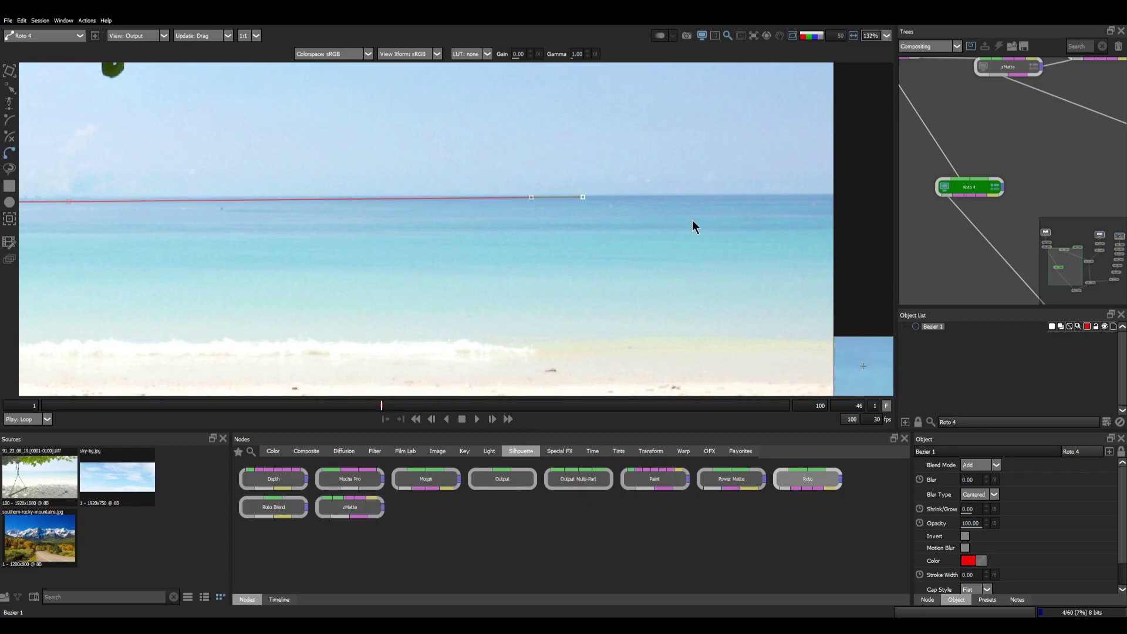
{"action": "left_click_drag", "start_coordinate": [834, 216], "coordinate": [503, 203]}
{"action": "left_click", "coordinate": [571, 186]}
Continue the Bezier around the outside of the frame below the beach and close it at its first point.
{"action": "scroll", "coordinate": [570, 185], "scroll_direction": "down", "scroll_amount": 10}
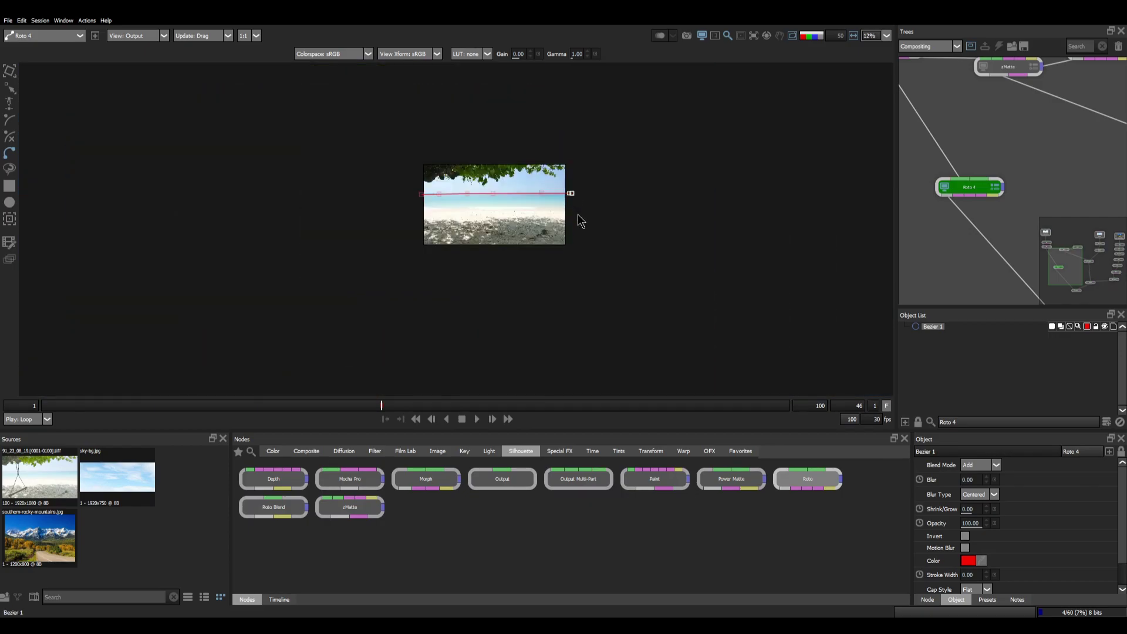
{"action": "left_click", "coordinate": [584, 274]}
{"action": "left_click", "coordinate": [410, 256]}
{"action": "scroll", "coordinate": [411, 254], "scroll_direction": "up", "scroll_amount": 4}
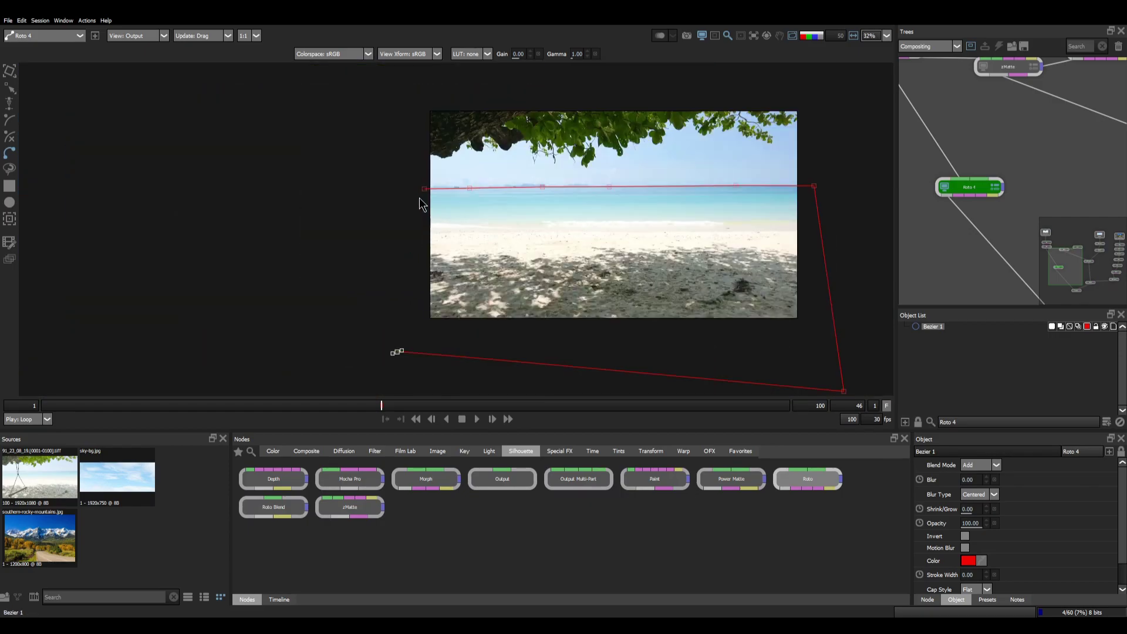
{"action": "left_click", "coordinate": [425, 189]}
View Composite 1 and examine the horizon edge between the sea and the mountains.
{"action": "left_click_drag", "start_coordinate": [654, 273], "coordinate": [595, 252]}
{"action": "left_click_drag", "start_coordinate": [976, 252], "coordinate": [886, 181]}
{"action": "scroll", "coordinate": [969, 206], "scroll_direction": "down", "scroll_amount": 2}
{"action": "left_click", "coordinate": [959, 229]}
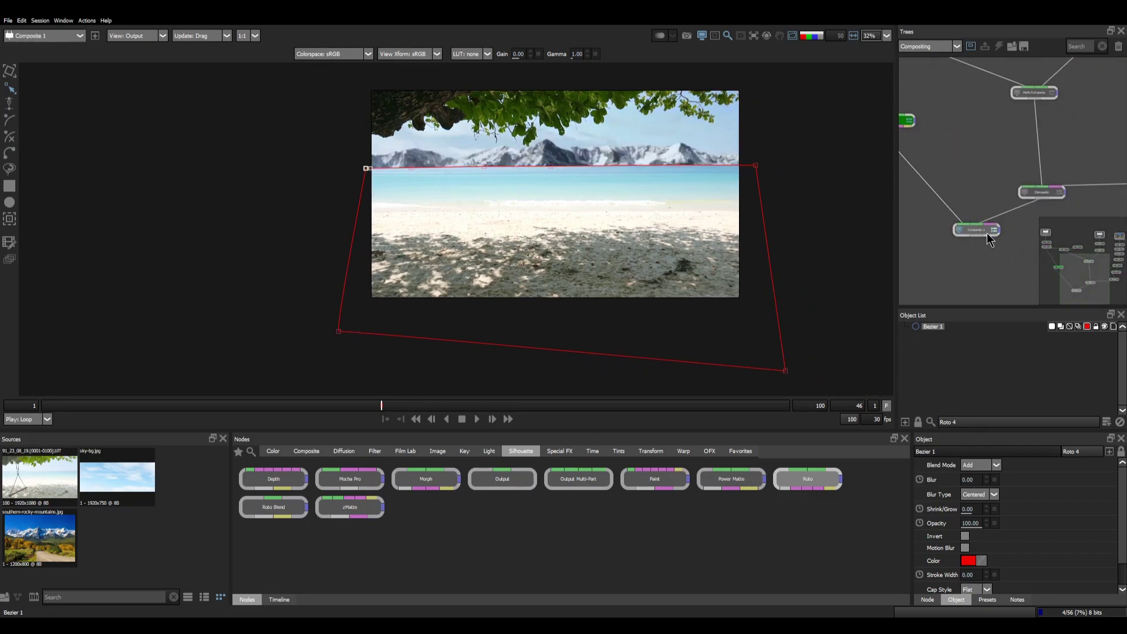
{"action": "double_click", "coordinate": [990, 234]}
{"action": "left_click_drag", "start_coordinate": [649, 215], "coordinate": [638, 218]}
{"action": "scroll", "coordinate": [591, 172], "scroll_direction": "up", "scroll_amount": 4}
{"action": "left_click_drag", "start_coordinate": [977, 182], "coordinate": [1031, 207]}
{"action": "scroll", "coordinate": [968, 152], "scroll_direction": "up", "scroll_amount": 2}
Select the Bezier in Roto 4 and set its blur to 3.
{"action": "left_click", "coordinate": [942, 101]}
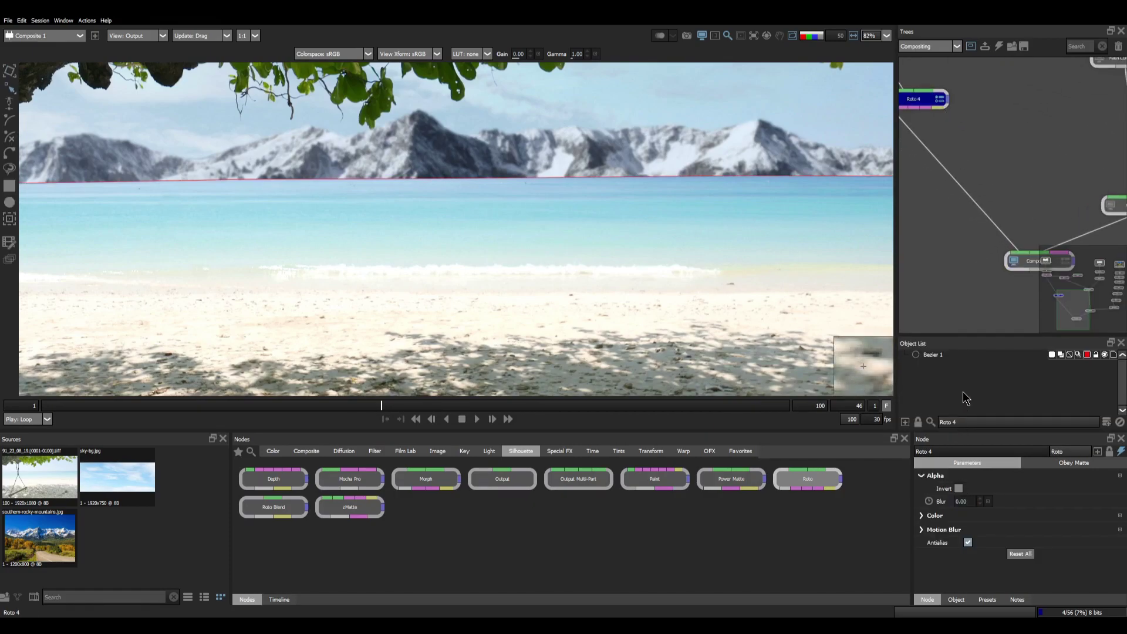
{"action": "left_click", "coordinate": [933, 354]}
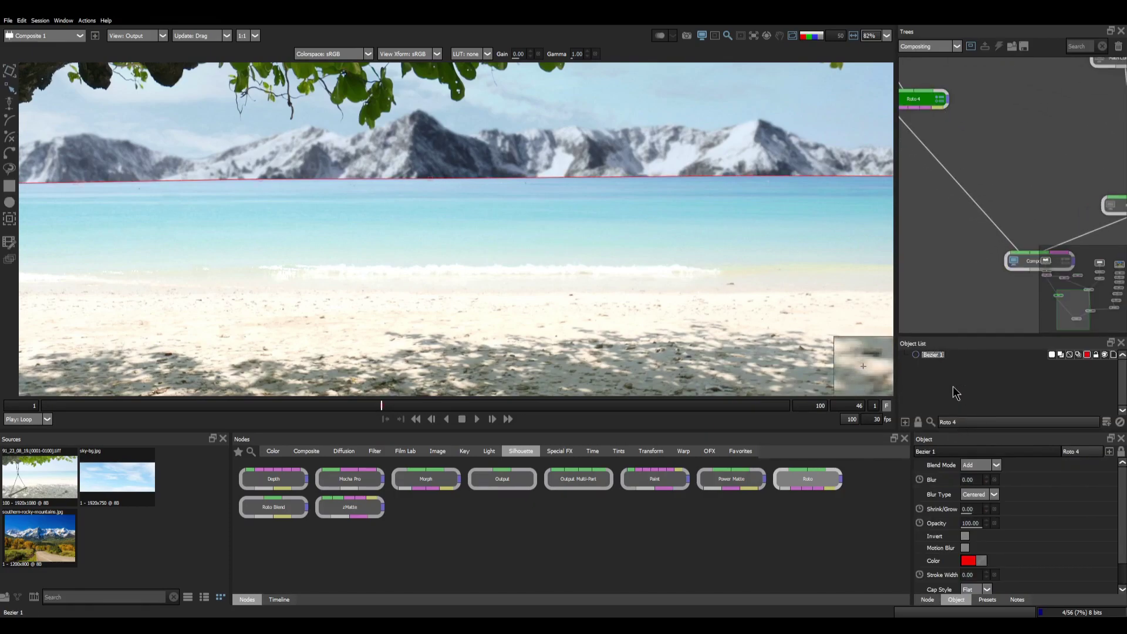
{"action": "left_click", "coordinate": [969, 508]}
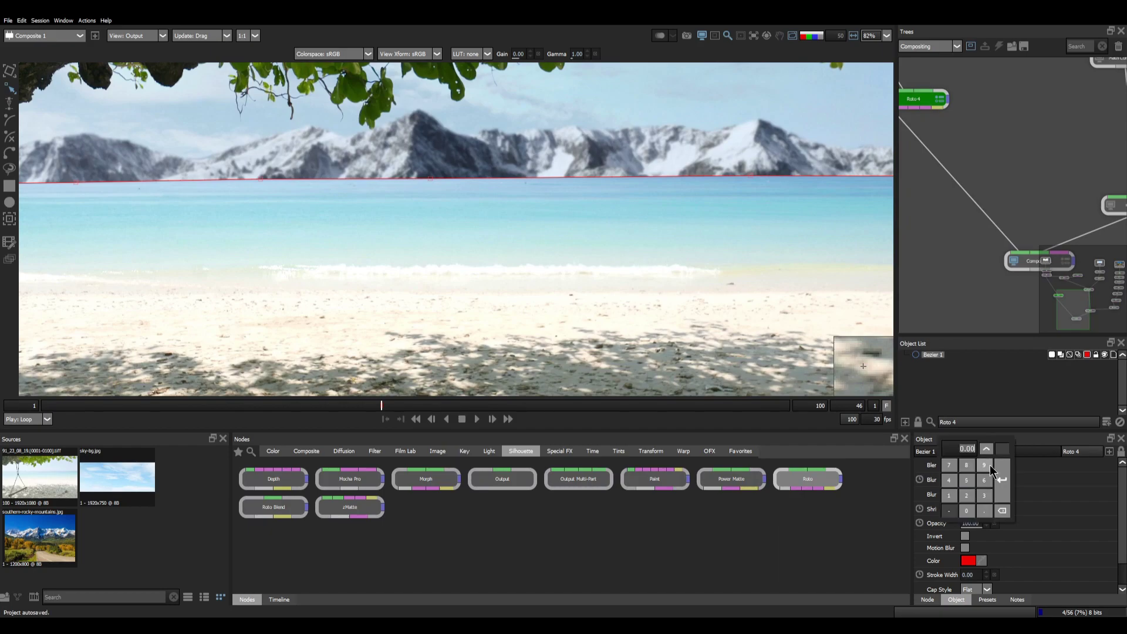
{"action": "type", "text": "3"}
{"action": "key", "text": "Return"}
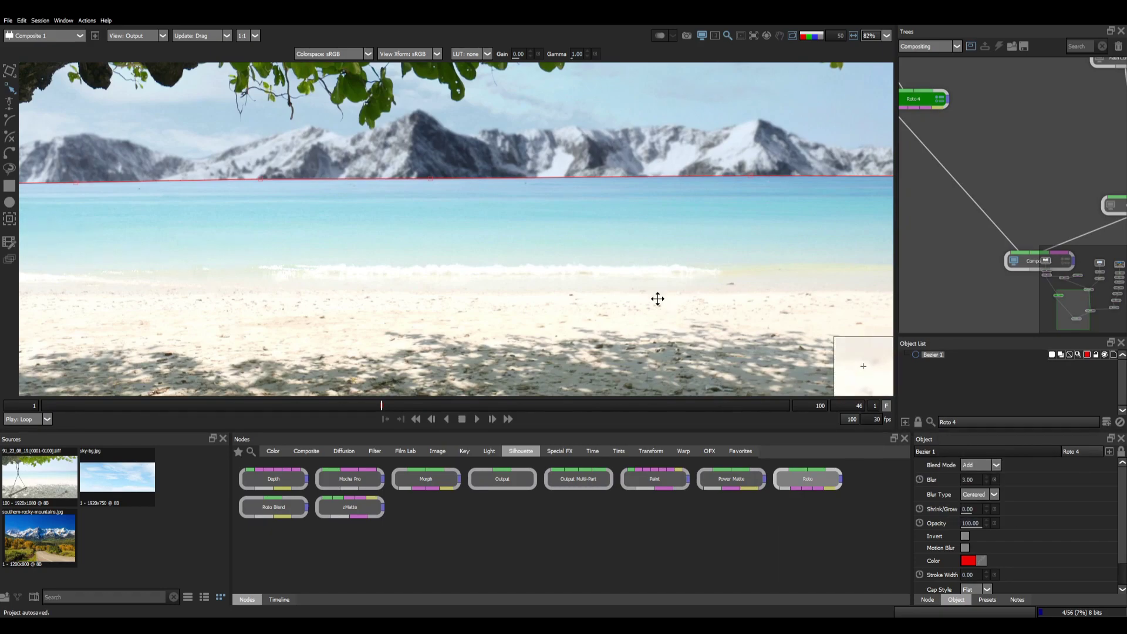
Inspect the horizon edge up close and try a blur of 5 on the Bezier.
{"action": "left_click_drag", "start_coordinate": [660, 299], "coordinate": [659, 308]}
{"action": "scroll", "coordinate": [580, 247], "scroll_direction": "up", "scroll_amount": 5}
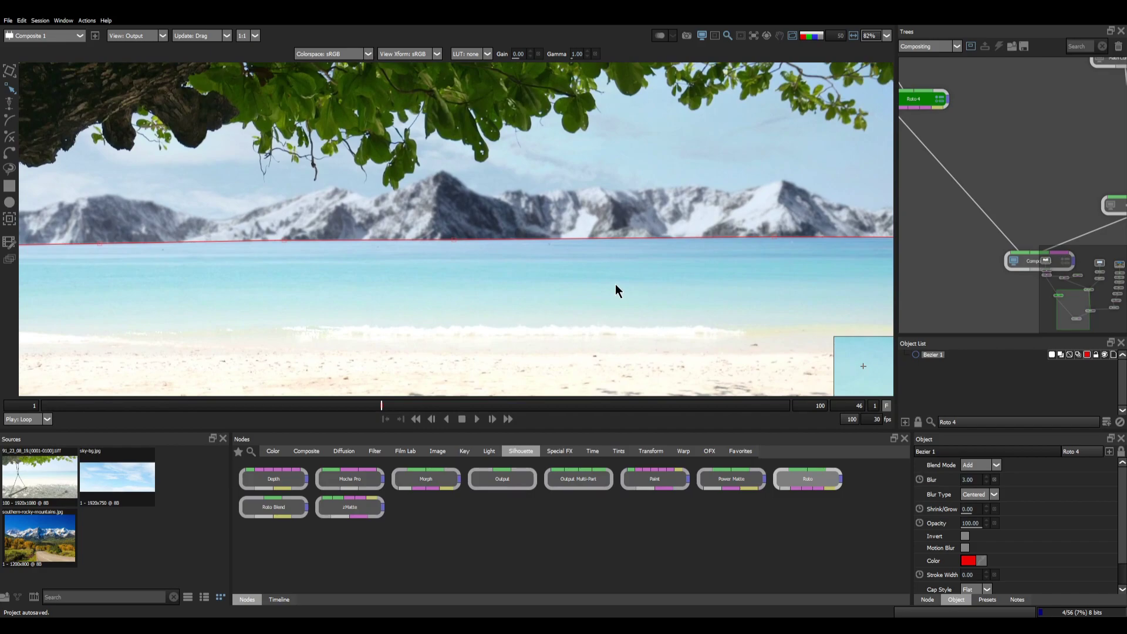
{"action": "scroll", "coordinate": [546, 241], "scroll_direction": "up", "scroll_amount": 3}
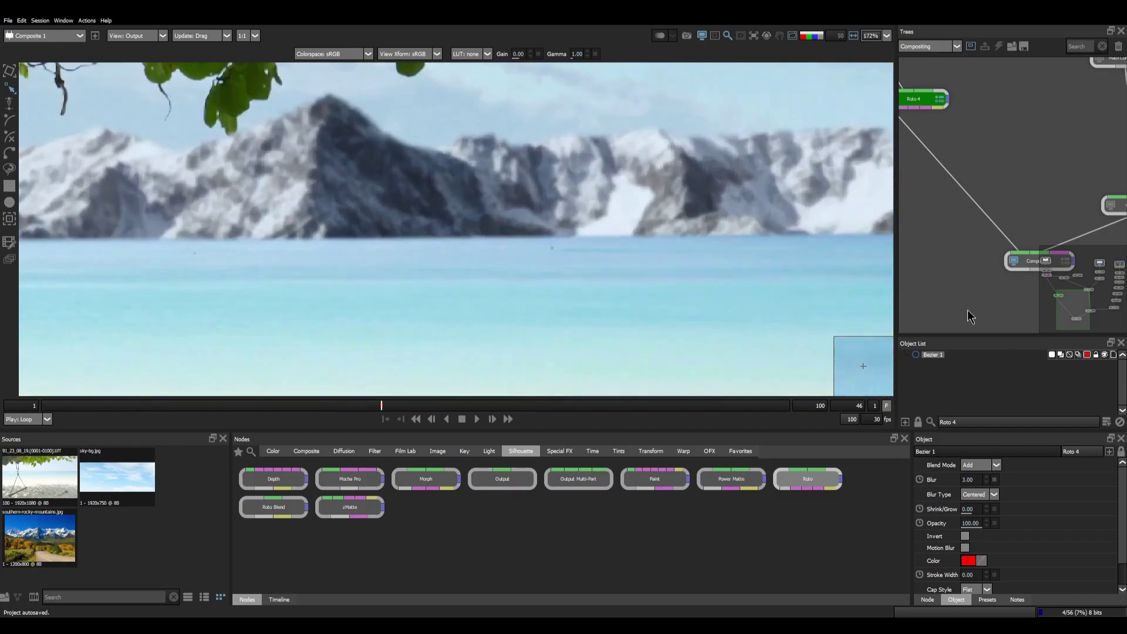
{"action": "left_click", "coordinate": [969, 480]}
{"action": "left_click", "coordinate": [1002, 480]}
{"action": "scroll", "coordinate": [587, 232], "scroll_direction": "down", "scroll_amount": 6}
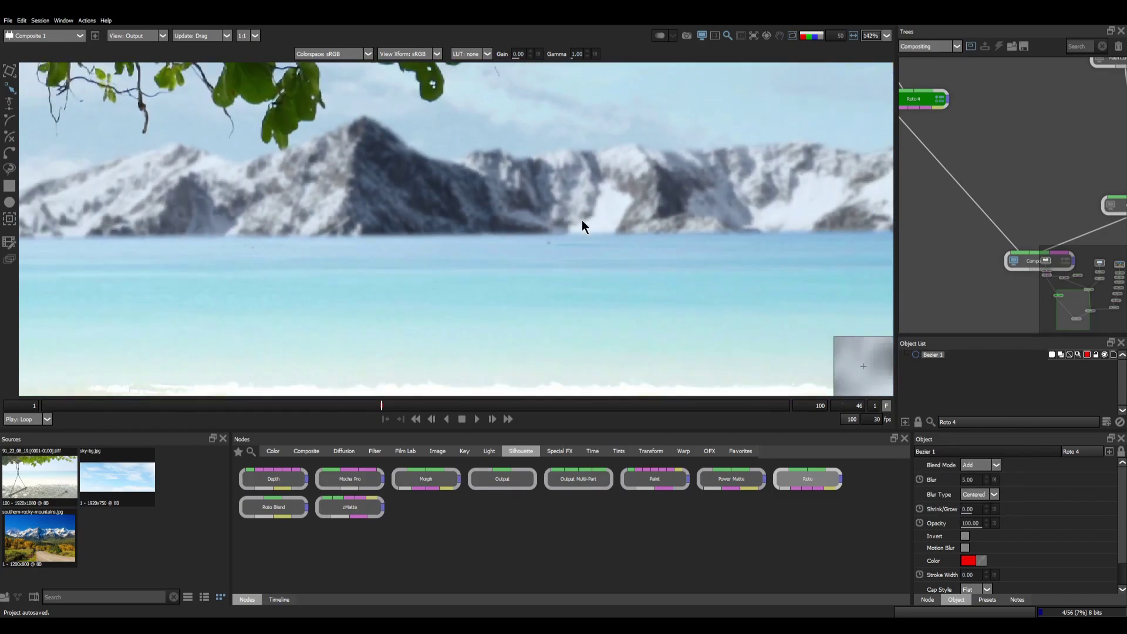
Set the Bezier's blur to 2.5 and check the whole composite.
{"action": "left_click", "coordinate": [971, 479]}
{"action": "key", "text": "Return"}
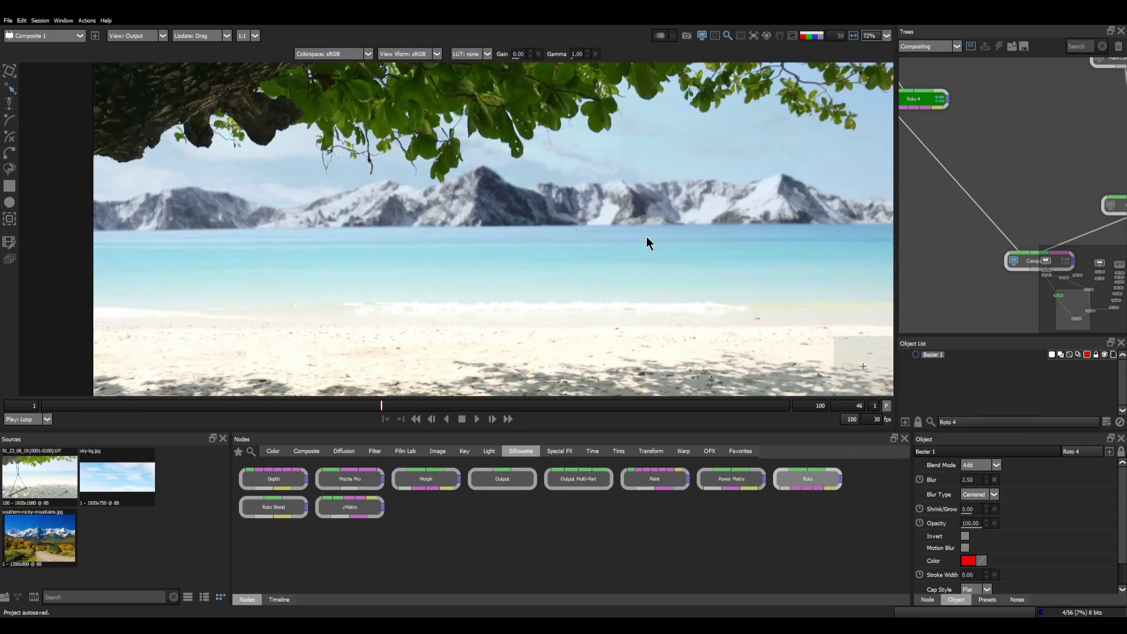
{"action": "scroll", "coordinate": [558, 272], "scroll_direction": "down", "scroll_amount": 2}
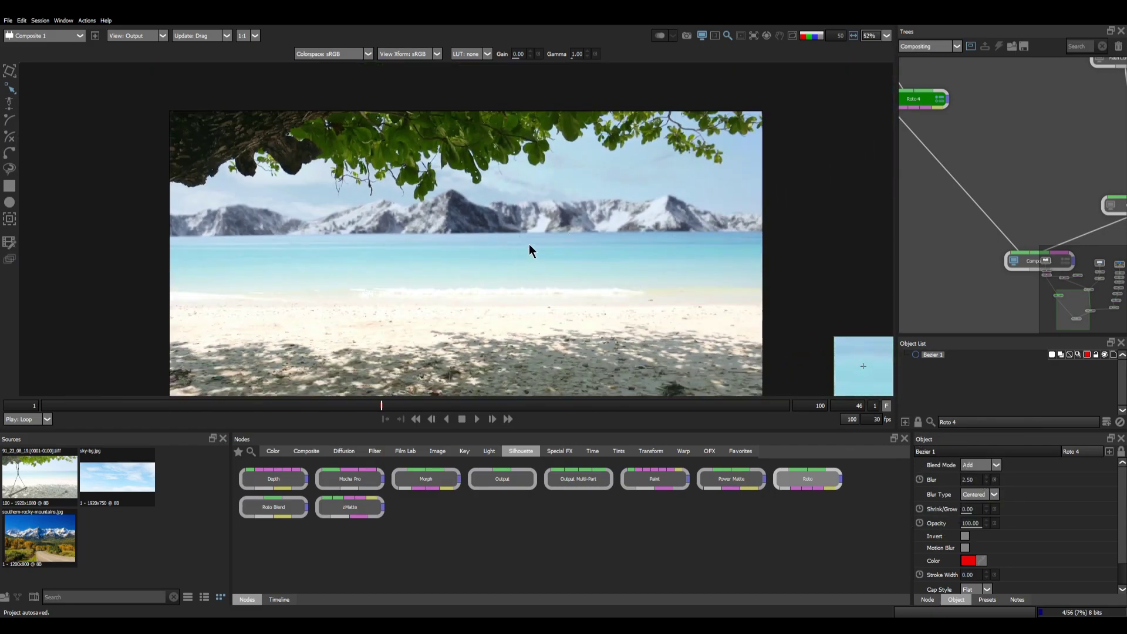
{"action": "scroll", "coordinate": [953, 222], "scroll_direction": "down", "scroll_amount": 2}
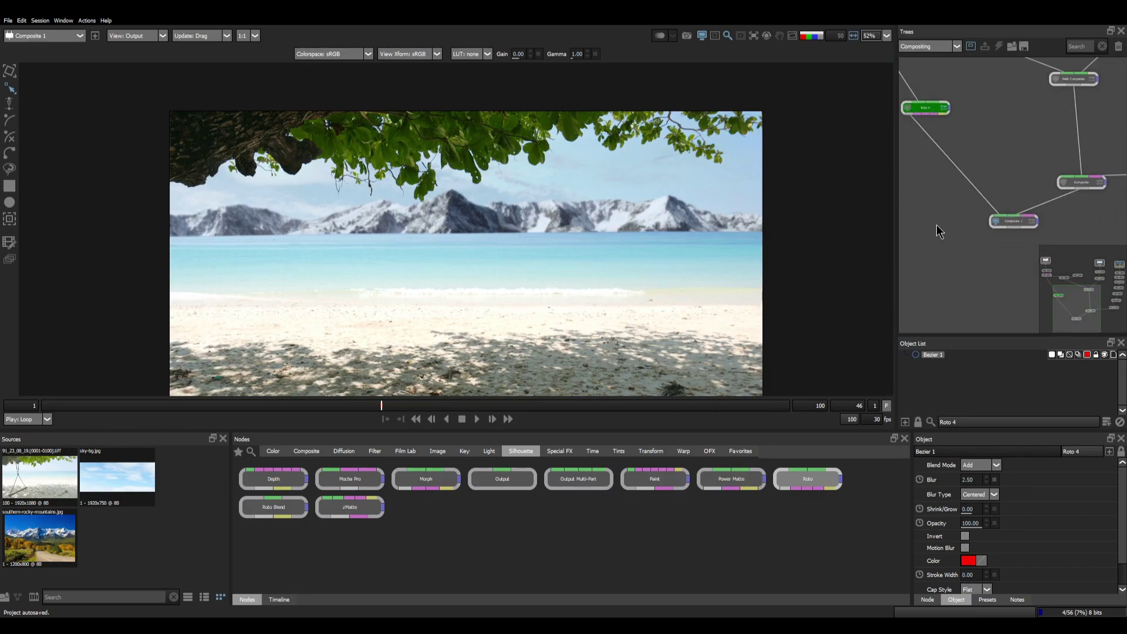
Find Roto 3 in the mountain branch, view its output and select its B-Spline shape.
{"action": "left_click_drag", "start_coordinate": [938, 229], "coordinate": [865, 221]}
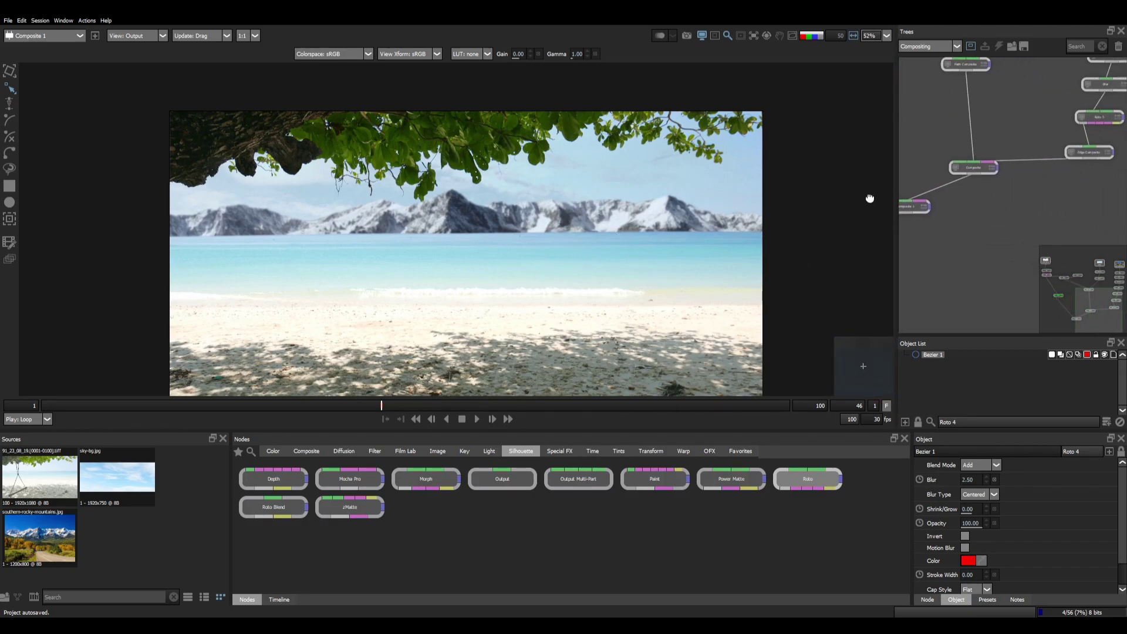
{"action": "scroll", "coordinate": [559, 235], "scroll_direction": "down", "scroll_amount": 2}
{"action": "left_click_drag", "start_coordinate": [989, 204], "coordinate": [992, 245]}
{"action": "scroll", "coordinate": [1015, 187], "scroll_direction": "up", "scroll_amount": 2}
{"action": "scroll", "coordinate": [998, 188], "scroll_direction": "up", "scroll_amount": 5}
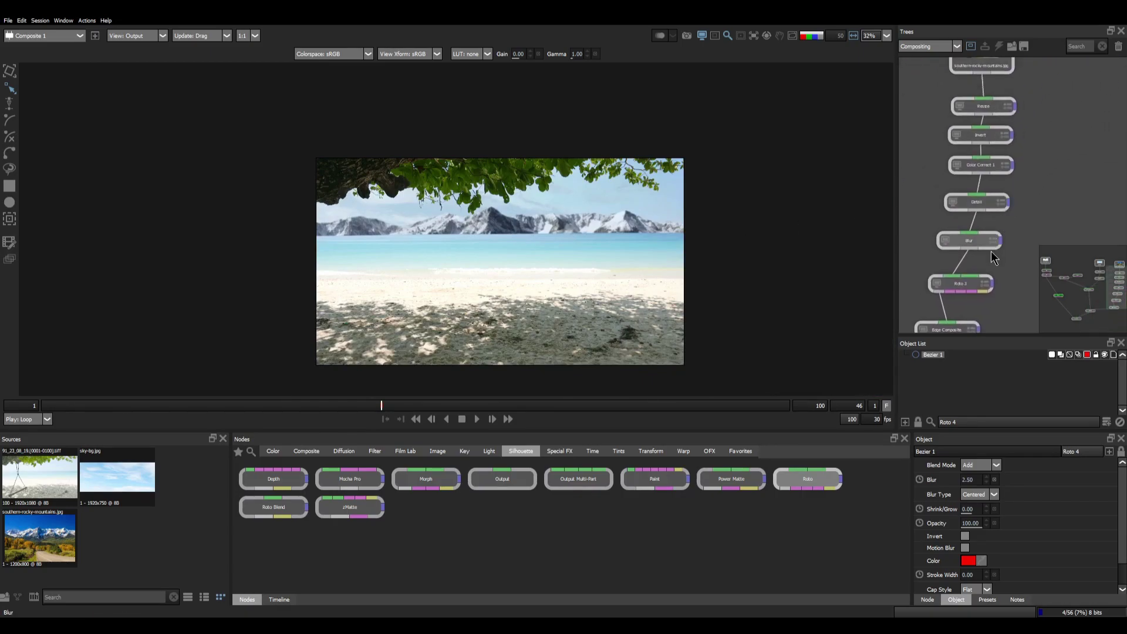
{"action": "left_click_drag", "start_coordinate": [974, 282], "coordinate": [962, 224]}
{"action": "scroll", "coordinate": [962, 226], "scroll_direction": "up", "scroll_amount": 1}
{"action": "left_click", "coordinate": [969, 233]}
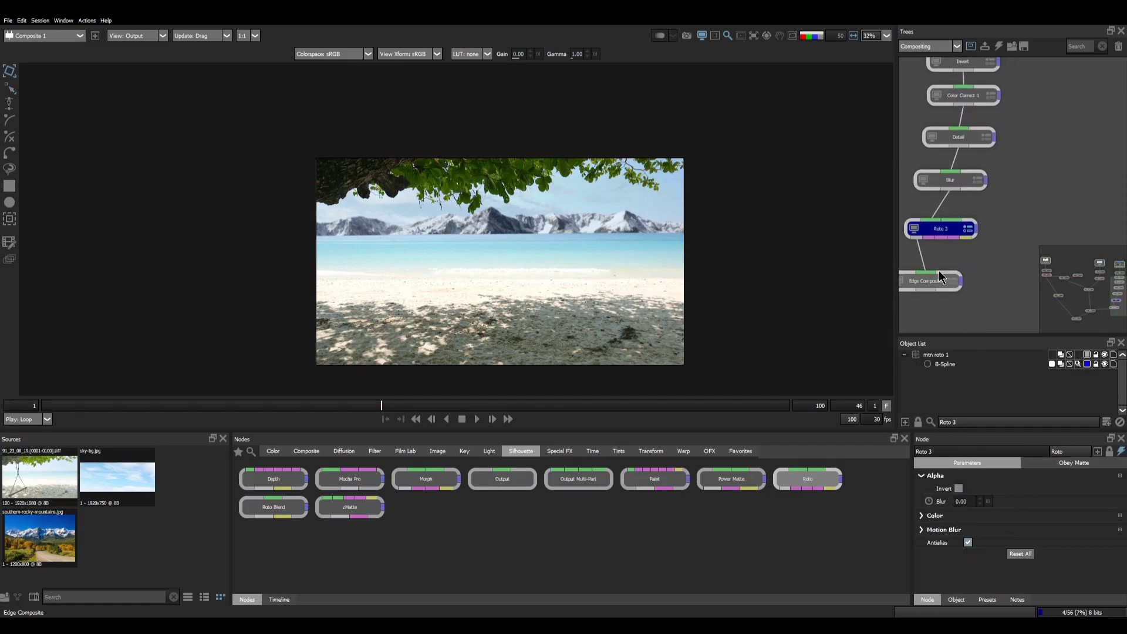
{"action": "left_click", "coordinate": [915, 230]}
{"action": "left_click", "coordinate": [955, 365]}
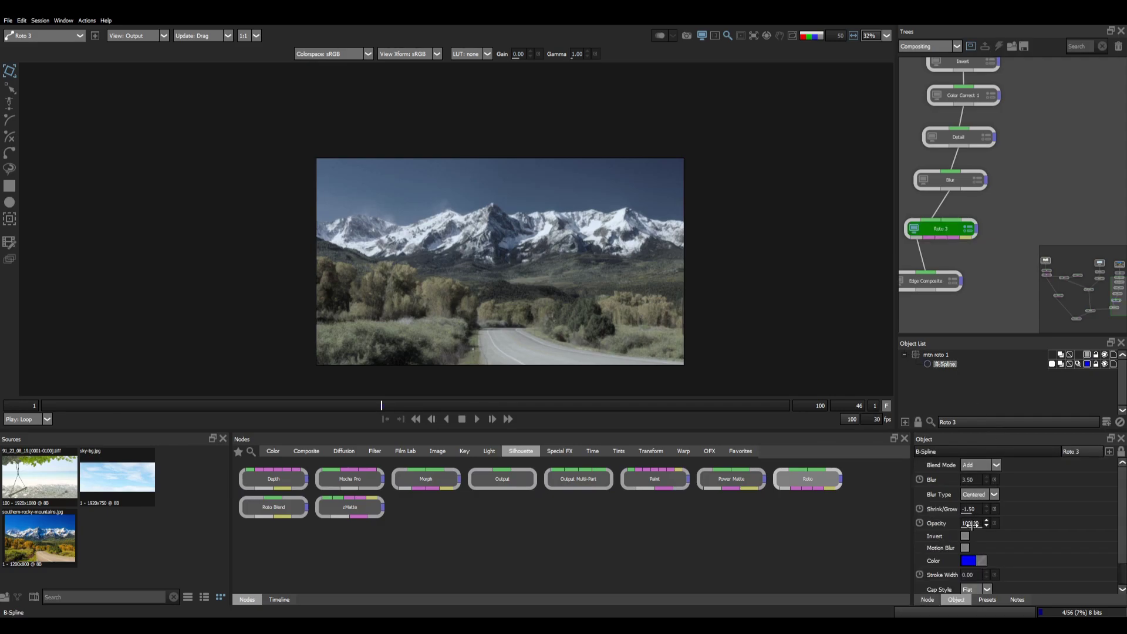
View Composite 1 again and set the opacity of the mountain B-Spline to 75.
{"action": "left_click", "coordinate": [972, 523]}
{"action": "left_click_drag", "start_coordinate": [1071, 234], "coordinate": [1124, 176]}
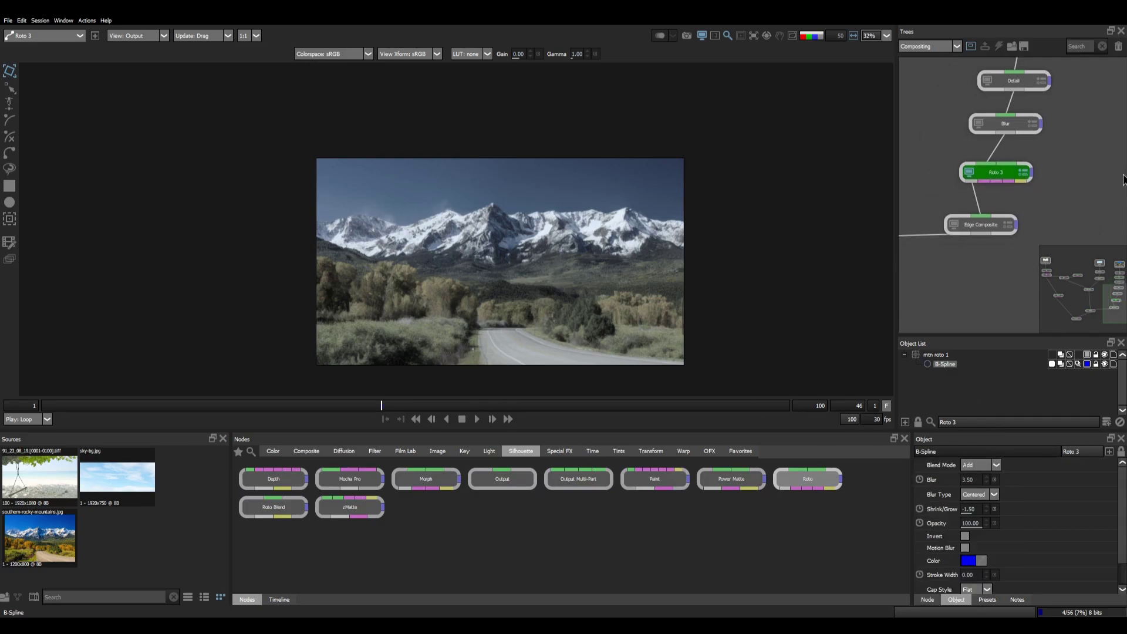
{"action": "scroll", "coordinate": [1009, 205], "scroll_direction": "down", "scroll_amount": 4}
{"action": "left_click_drag", "start_coordinate": [929, 260], "coordinate": [974, 262]}
{"action": "left_click", "coordinate": [918, 244]}
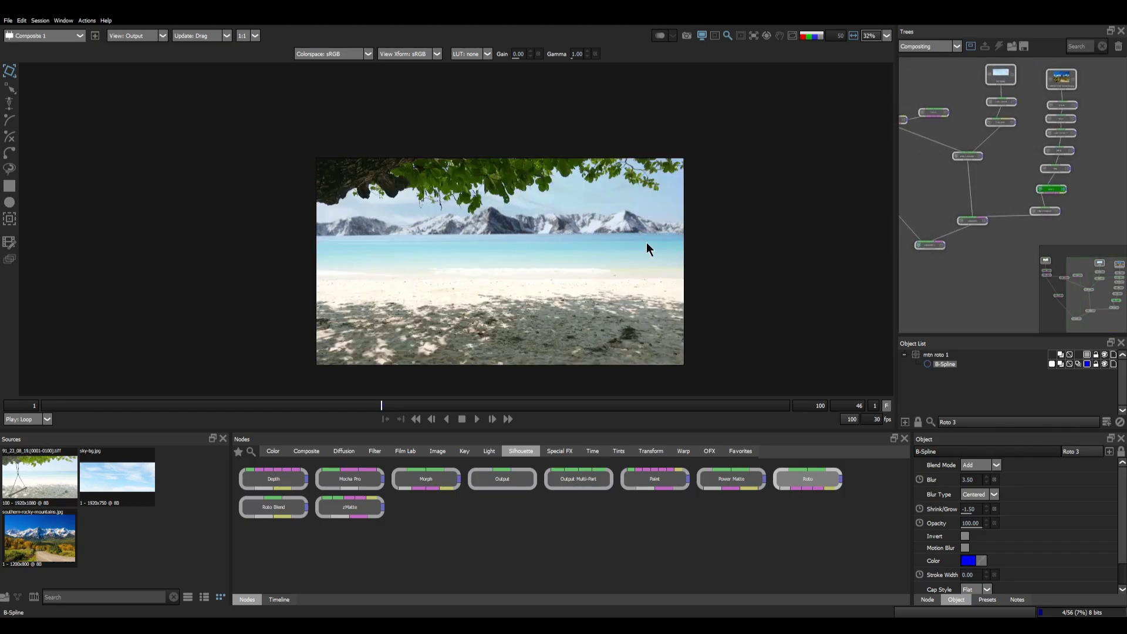
{"action": "scroll", "coordinate": [649, 244], "scroll_direction": "up", "scroll_amount": 4}
{"action": "left_click", "coordinate": [972, 523]}
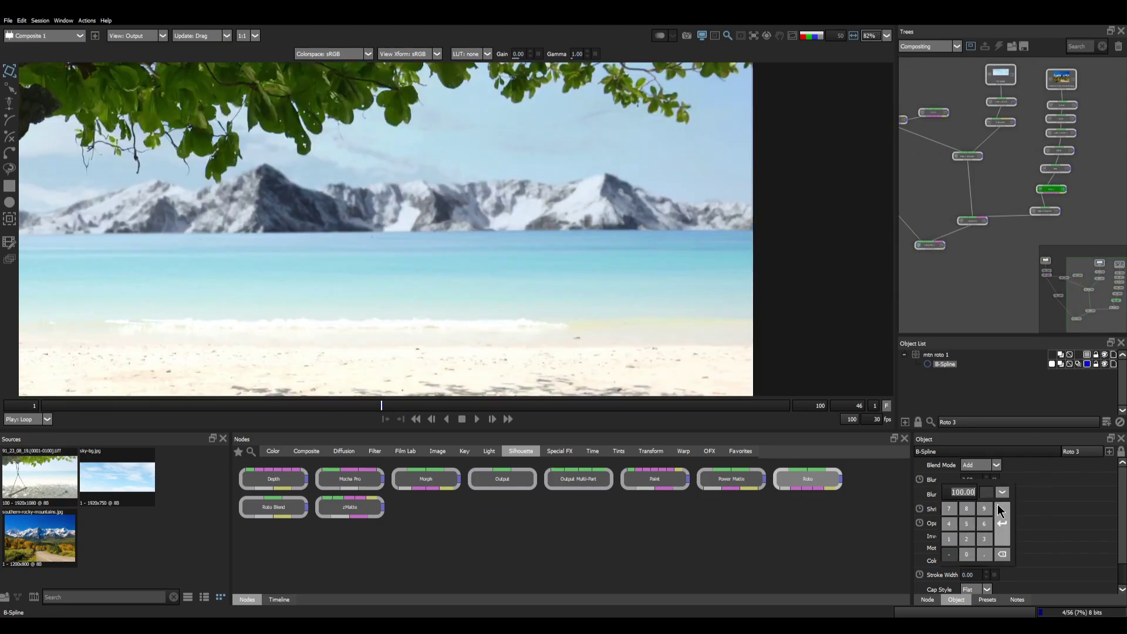
{"action": "type", "text": "75"}
{"action": "left_click", "coordinate": [1001, 510]}
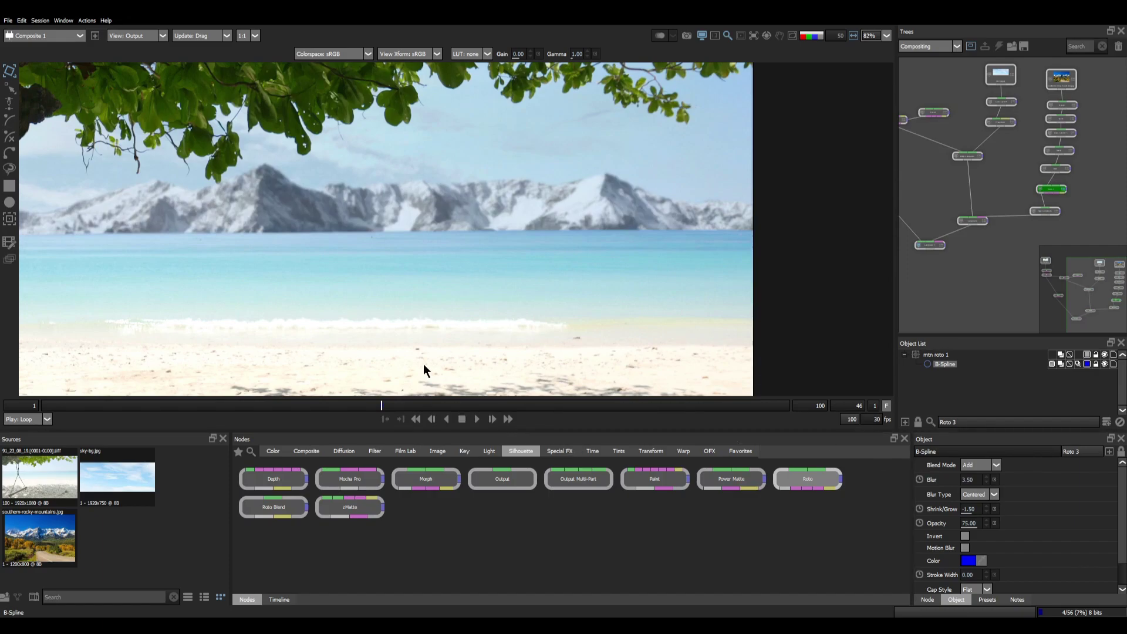
Examine from near and far how the mountains blend with the sky and sea in Composite 1.
{"action": "scroll", "coordinate": [416, 277], "scroll_direction": "down", "scroll_amount": 3}
{"action": "scroll", "coordinate": [369, 303], "scroll_direction": "down", "scroll_amount": 1}
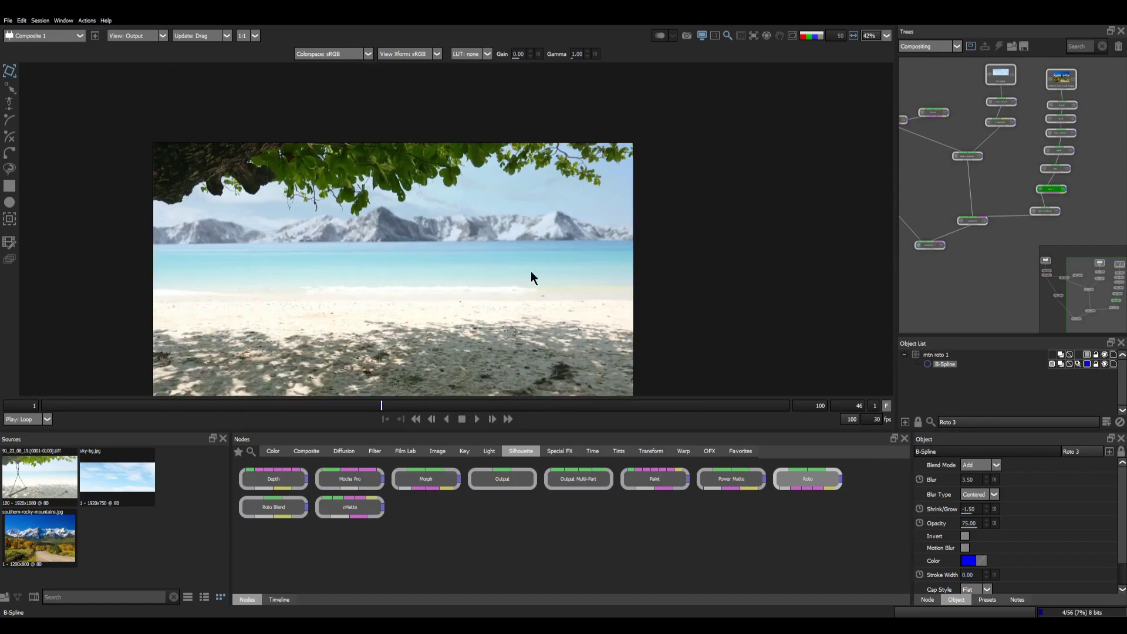
{"action": "scroll", "coordinate": [531, 270], "scroll_direction": "down", "scroll_amount": 1}
{"action": "scroll", "coordinate": [446, 258], "scroll_direction": "up", "scroll_amount": 1}
{"action": "left_click_drag", "start_coordinate": [432, 279], "coordinate": [507, 280]}
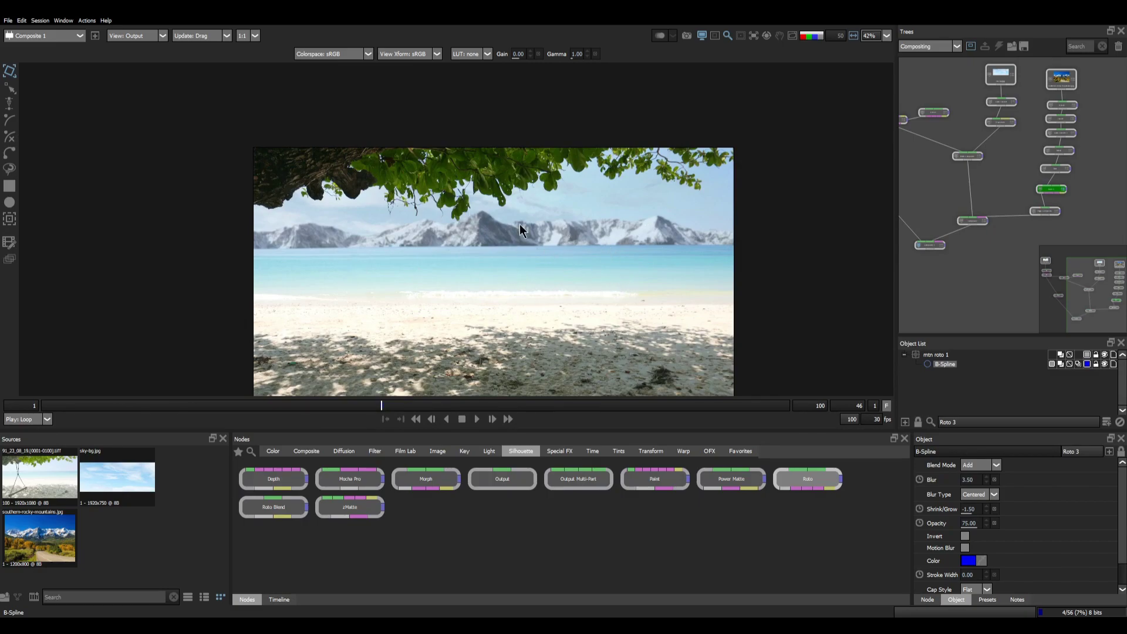
{"action": "scroll", "coordinate": [520, 223], "scroll_direction": "up", "scroll_amount": 4}
{"action": "scroll", "coordinate": [445, 269], "scroll_direction": "down", "scroll_amount": 2}
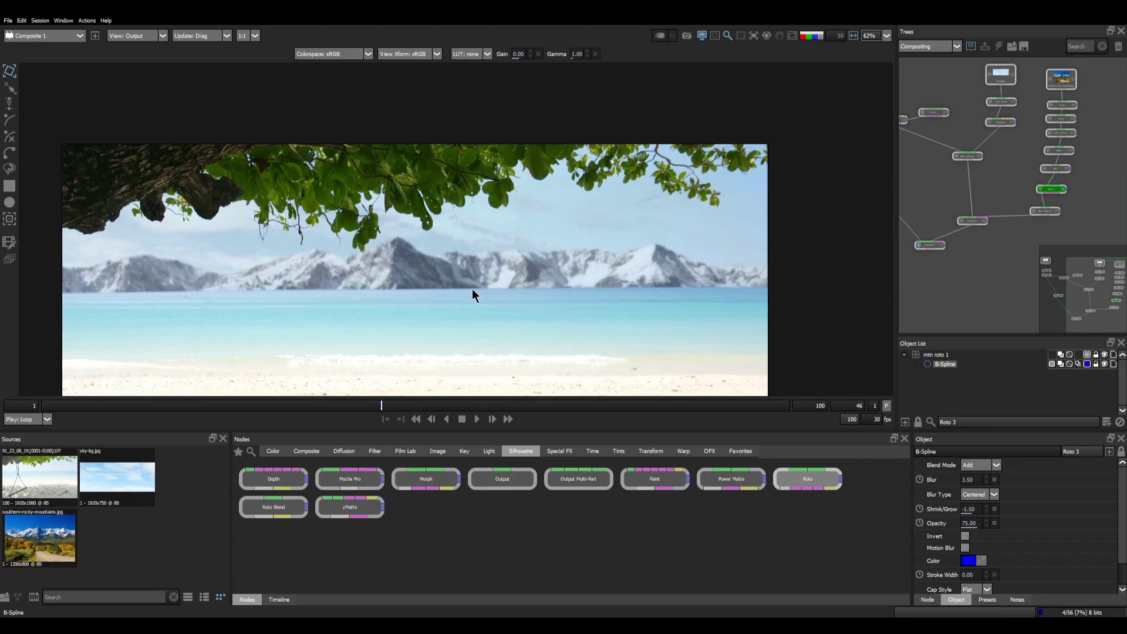
{"action": "scroll", "coordinate": [476, 296], "scroll_direction": "down", "scroll_amount": 3}
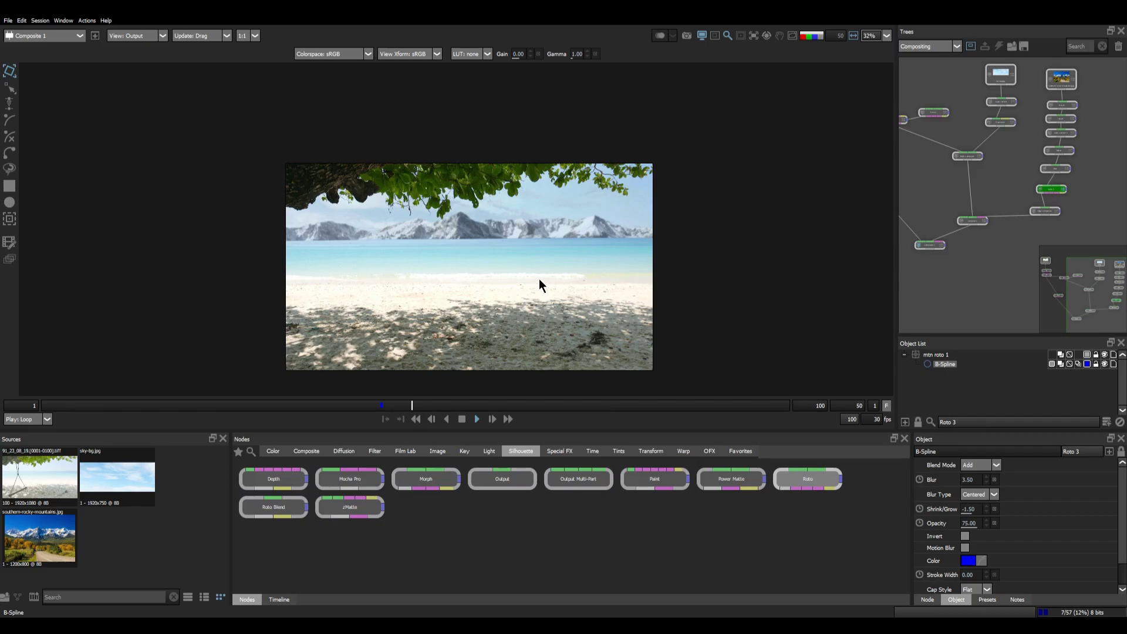
Play the composite in a maximized viewer with the image fitted to it, and stop the playback.
{"action": "key", "text": "grave"}
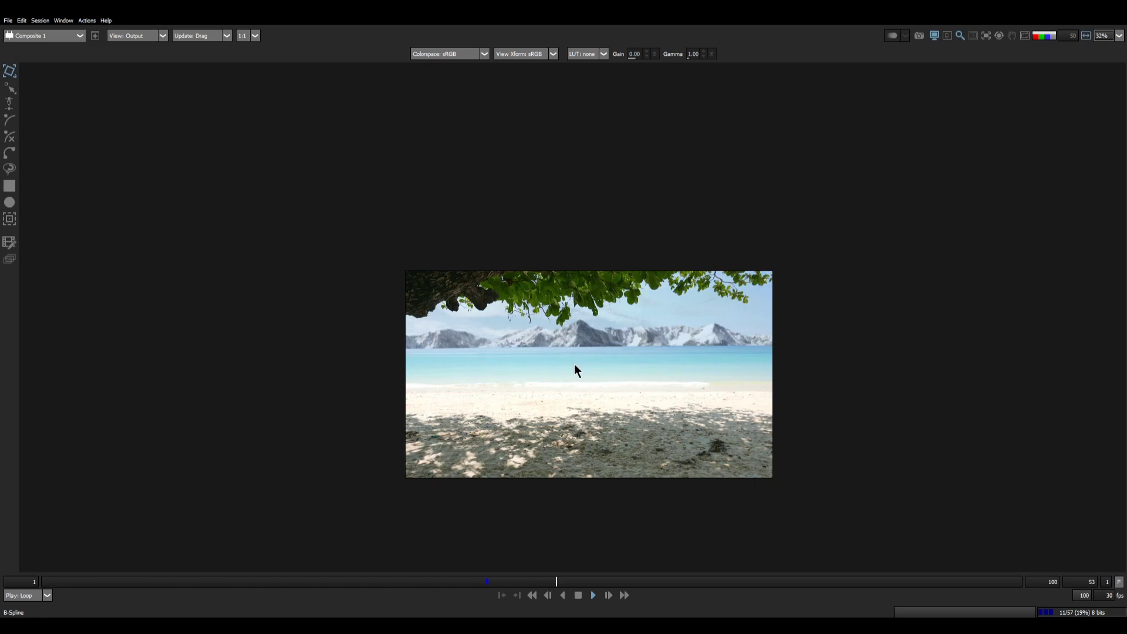
{"action": "key", "text": "f"}
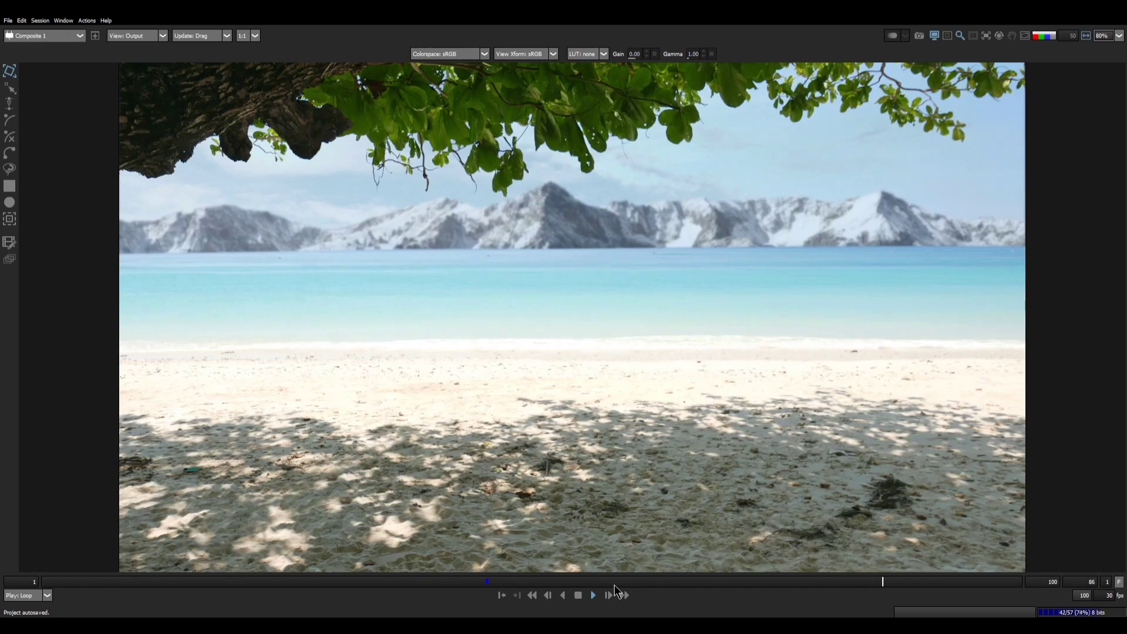
{"action": "left_click", "coordinate": [578, 595]}
Scrub back to frame 70 and inspect the mountains and horizon up close.
{"action": "left_click", "coordinate": [831, 582]}
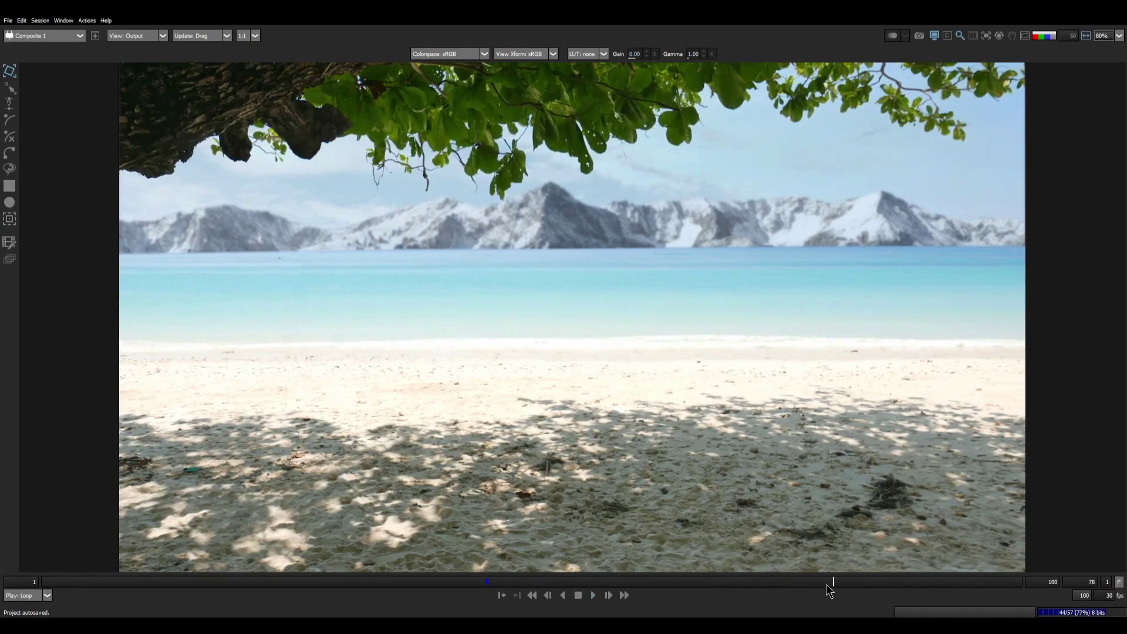
{"action": "left_click_drag", "start_coordinate": [827, 584], "coordinate": [577, 381]}
{"action": "scroll", "coordinate": [717, 230], "scroll_direction": "up", "scroll_amount": 3}
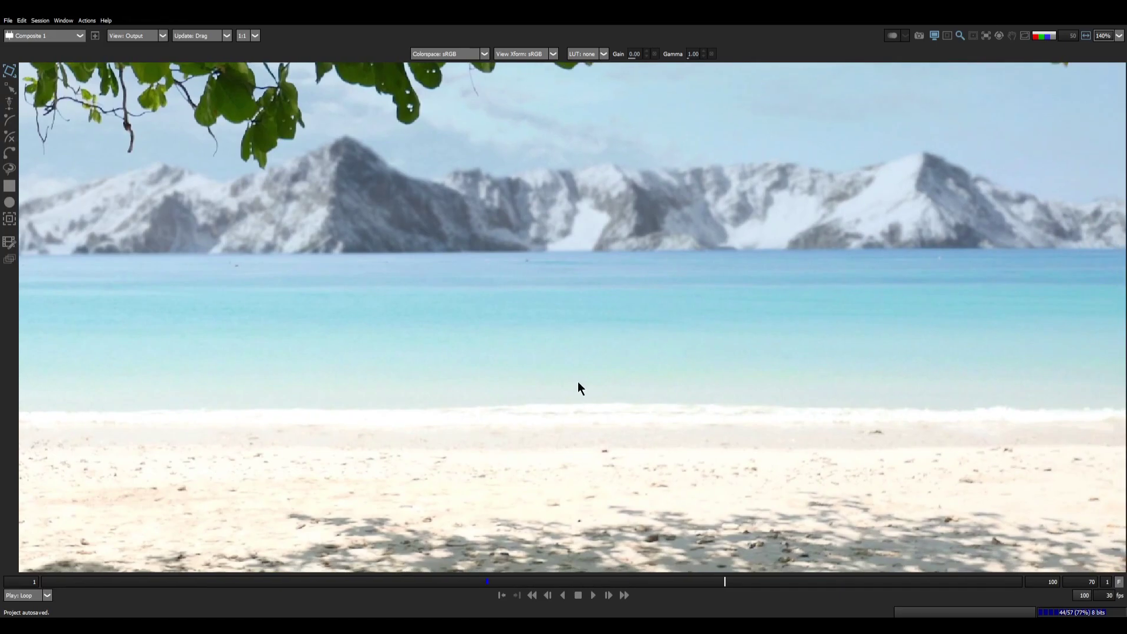
Restore the full workspace layout, get closer to Composite 1 in the node tree, and search the node library for grain.
{"action": "left_click_drag", "start_coordinate": [645, 403], "coordinate": [626, 413]}
{"action": "key", "text": "F2"}
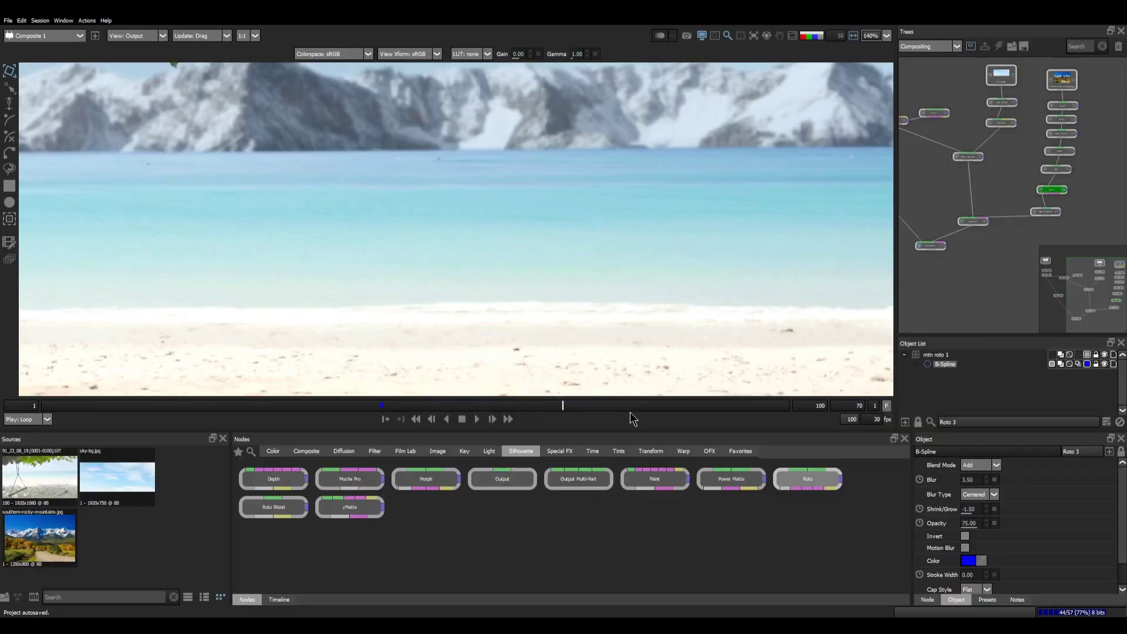
{"action": "scroll", "coordinate": [956, 261], "scroll_direction": "up", "scroll_amount": 5}
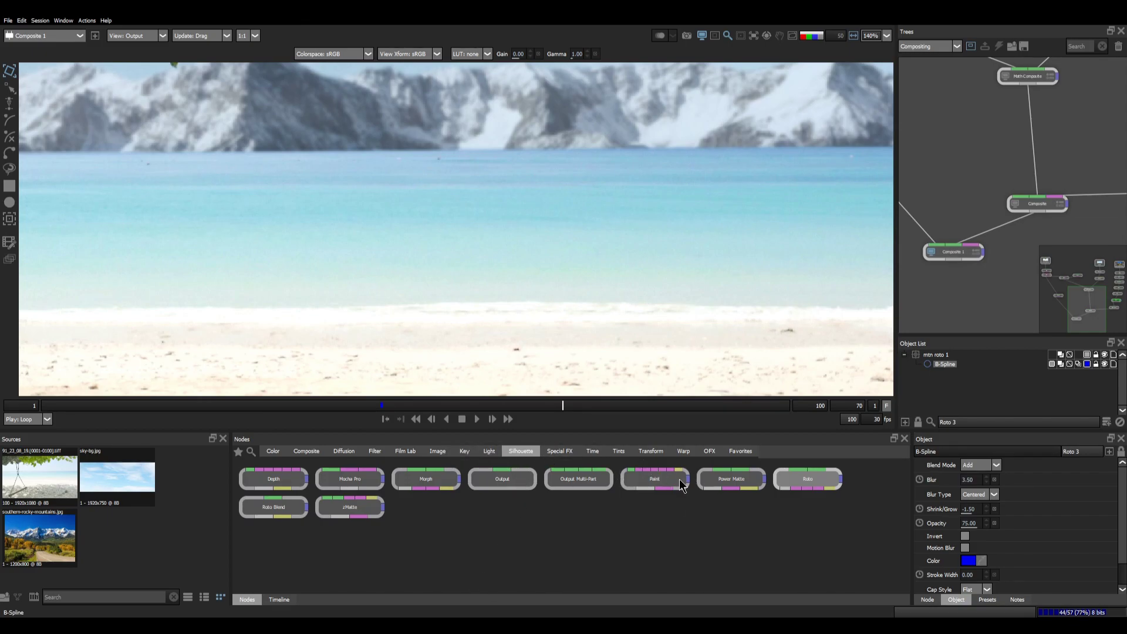
{"action": "left_click", "coordinate": [250, 451]}
{"action": "type", "text": "invert"}
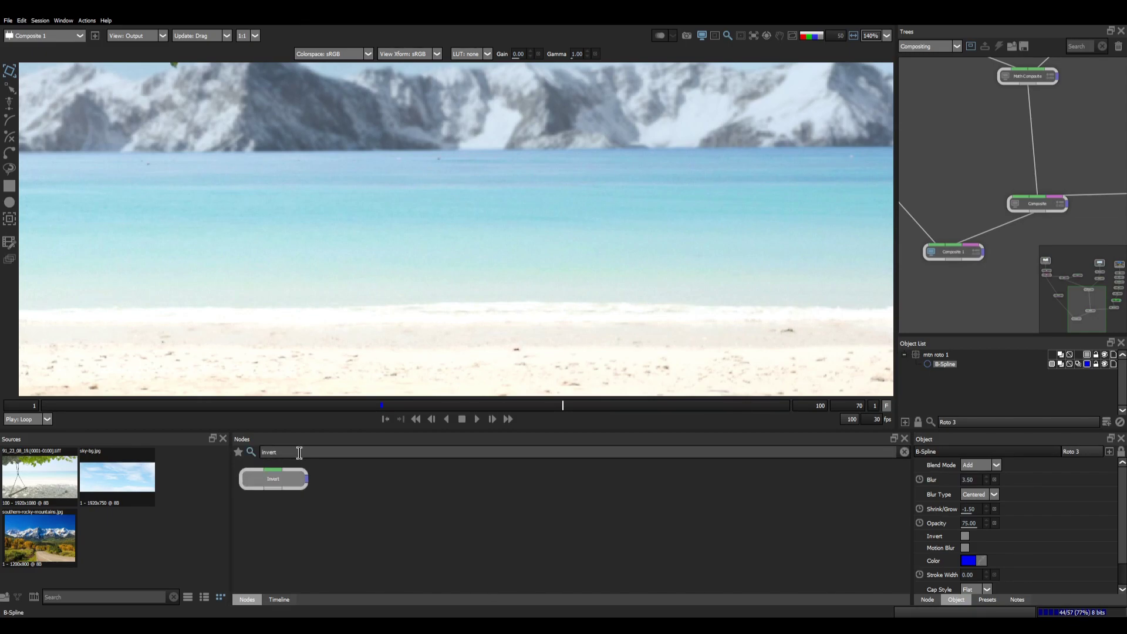
{"action": "key", "text": "BackSpace"}
{"action": "key", "text": "BackSpace"}
{"action": "key", "text": "BackSpace"}
{"action": "key", "text": "BackSpace"}
{"action": "key", "text": "BackSpace"}
{"action": "key", "text": "BackSpace"}
{"action": "type", "text": "grain"}
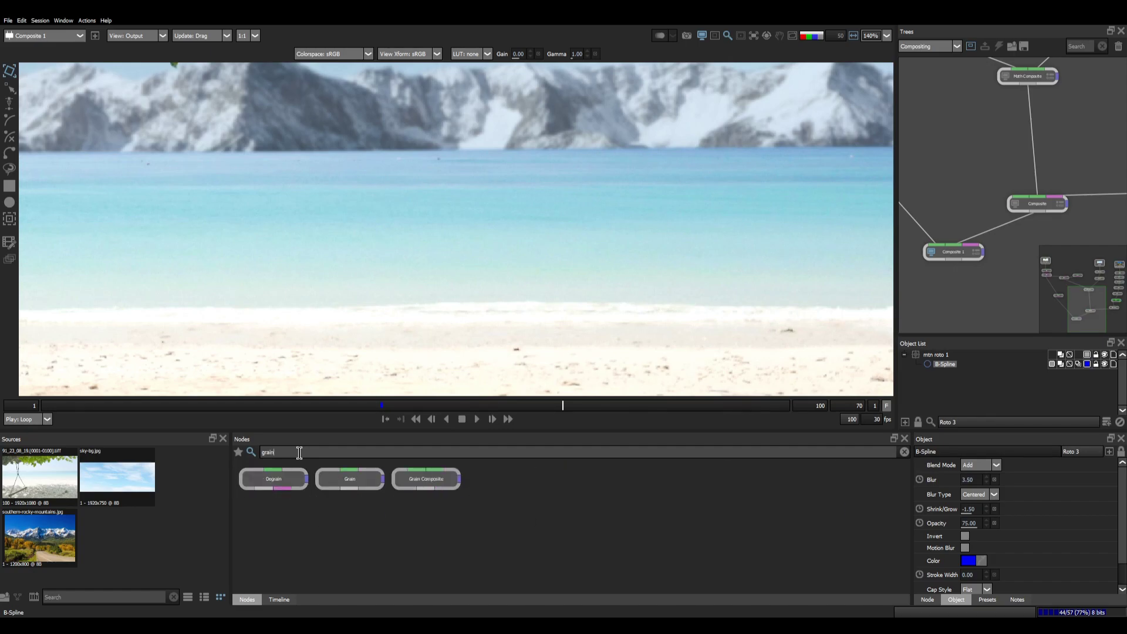
Add a Grain node to the output of Composite 1 and view its result on the mountains and sea up close.
{"action": "left_click_drag", "start_coordinate": [357, 489], "coordinate": [1033, 313]}
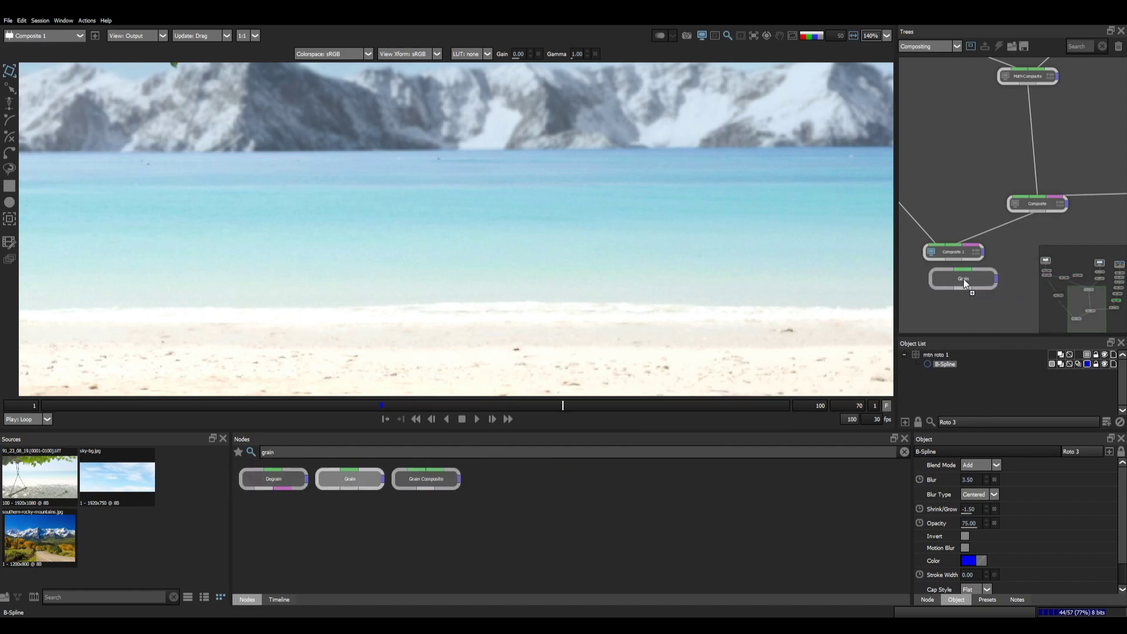
{"action": "left_click_drag", "start_coordinate": [963, 280], "coordinate": [953, 295]}
{"action": "scroll", "coordinate": [670, 234], "scroll_direction": "up", "scroll_amount": 5}
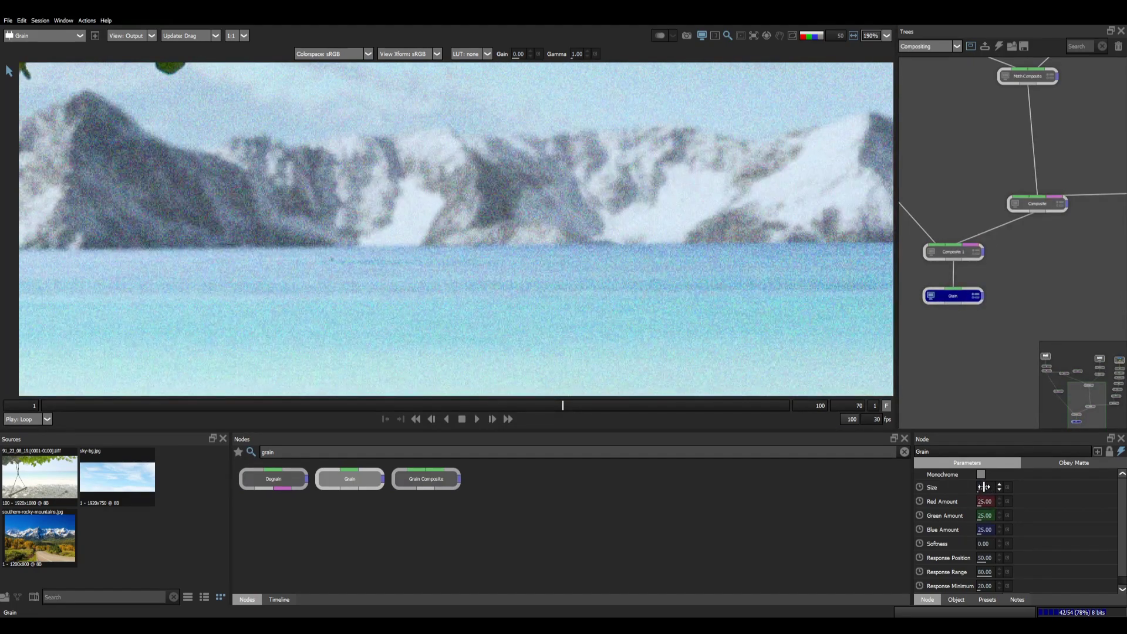
Look through the Grain parameters and set the grain size to 2.12.
{"action": "scroll", "coordinate": [1123, 516], "scroll_direction": "down", "scroll_amount": 1}
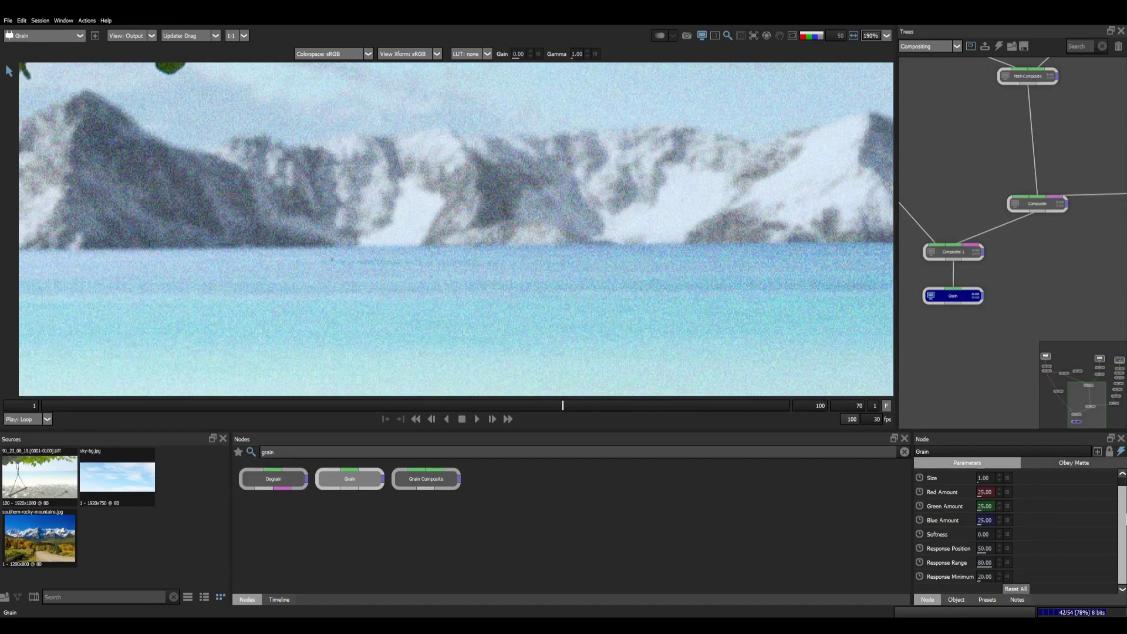
{"action": "scroll", "coordinate": [1058, 513], "scroll_direction": "up", "scroll_amount": 1}
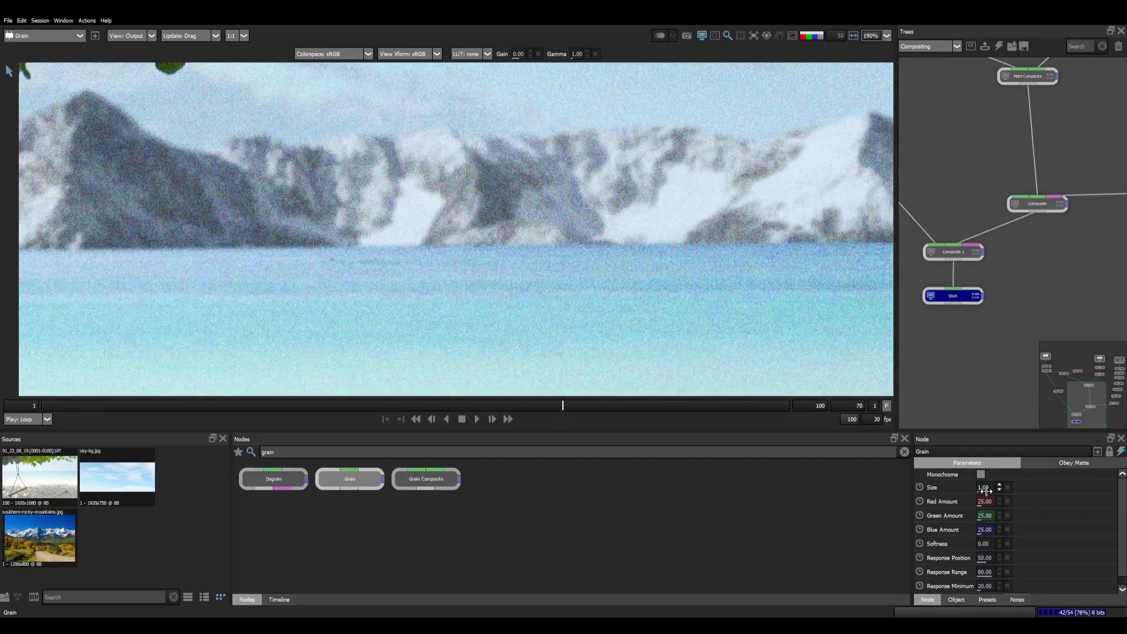
{"action": "left_click_drag", "start_coordinate": [988, 487], "coordinate": [992, 488]}
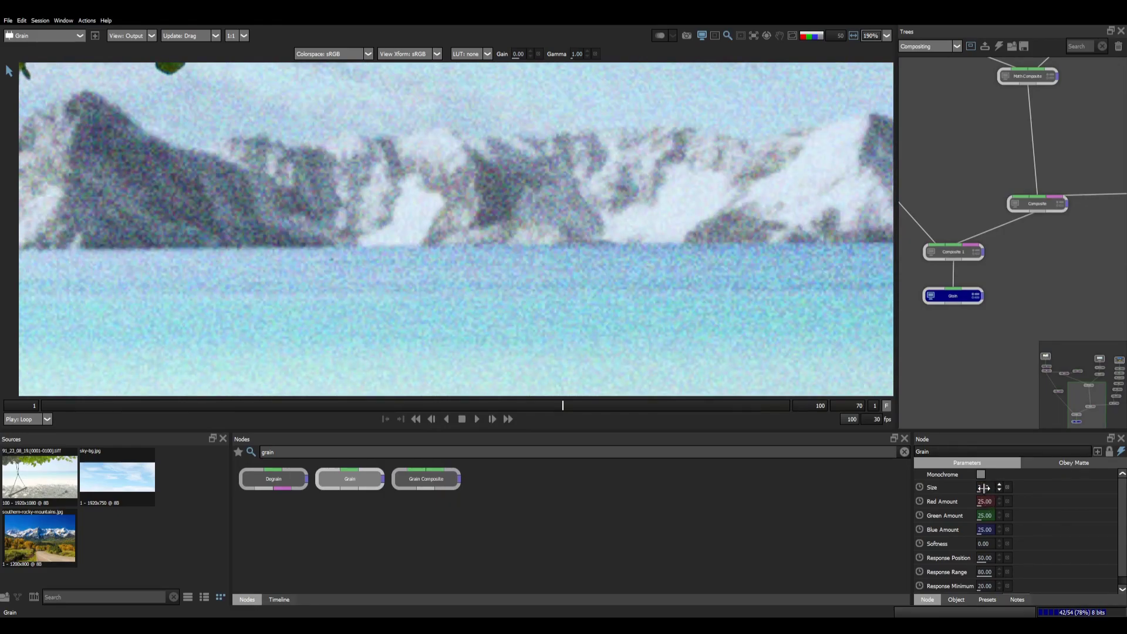
Set the red, green and blue amounts of the Grain node to 5.
{"action": "left_click", "coordinate": [982, 502]}
{"action": "left_click", "coordinate": [982, 503]}
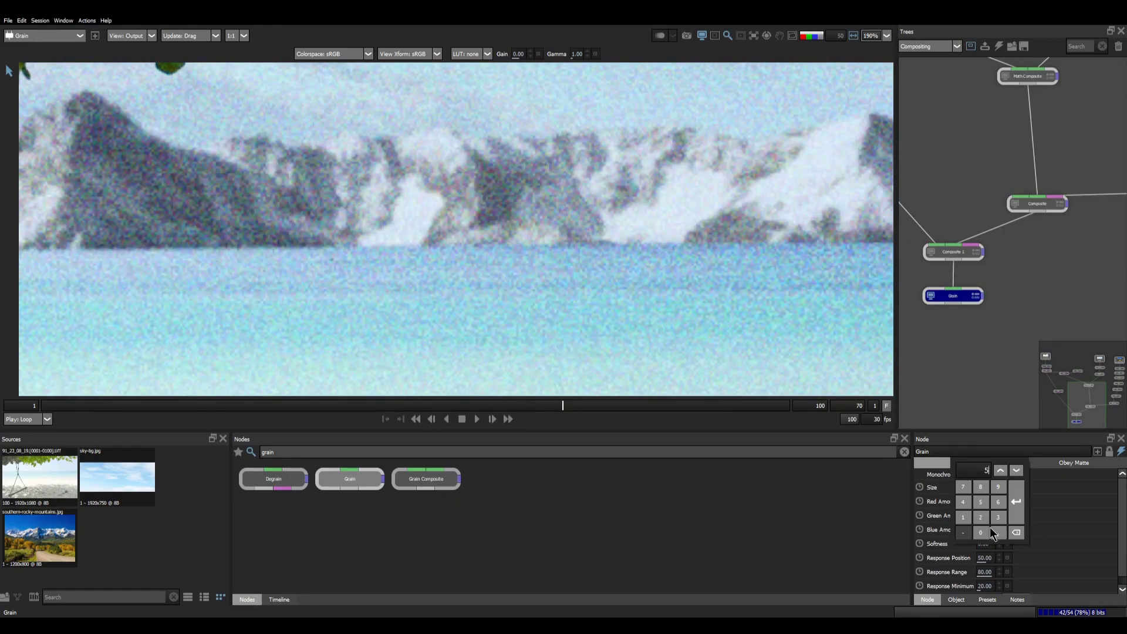
{"action": "left_click", "coordinate": [1016, 508]}
{"action": "left_click", "coordinate": [985, 515]}
{"action": "left_click", "coordinate": [986, 515]}
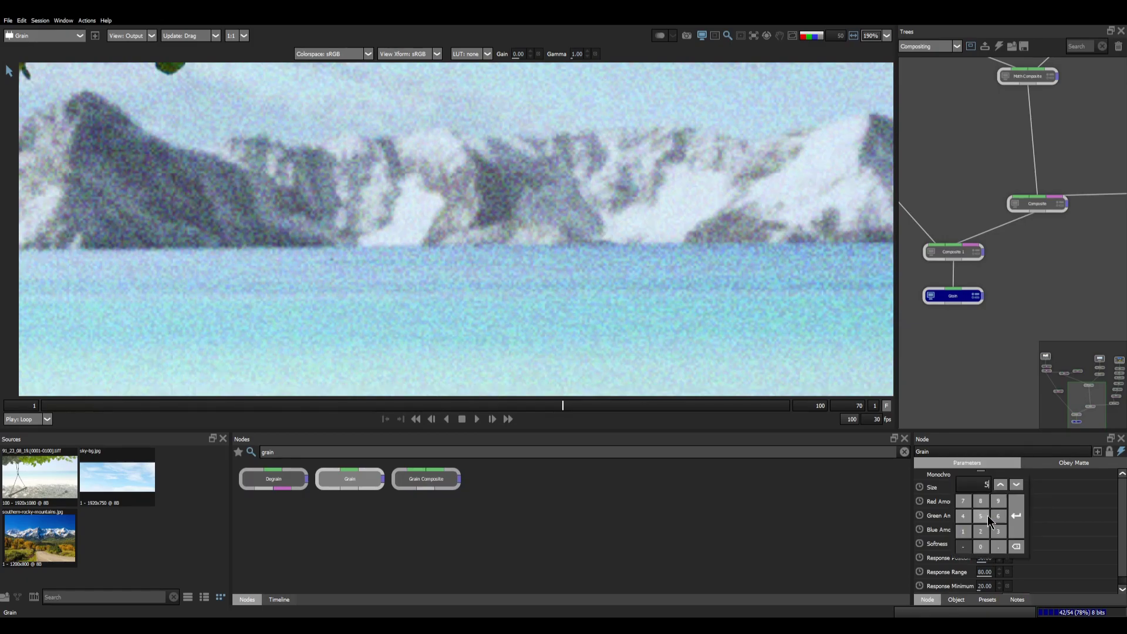
{"action": "left_click", "coordinate": [1016, 516]}
{"action": "left_click", "coordinate": [991, 529]}
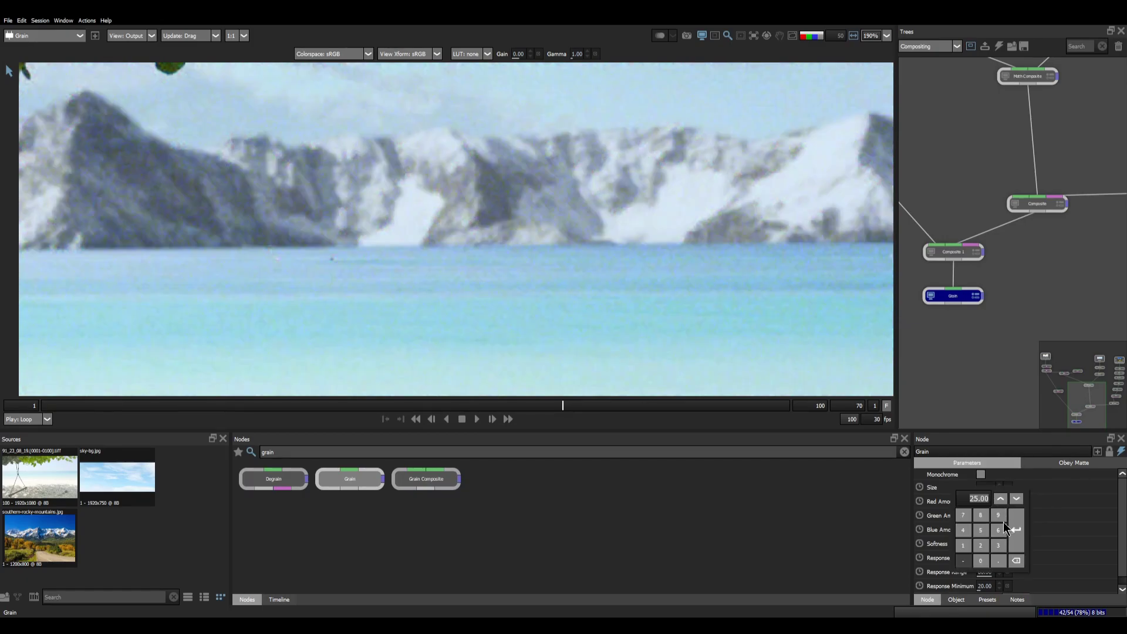
{"action": "left_click", "coordinate": [1021, 528]}
Play the grained composite, check it from close up to the full frame, and scrub to frame 89.
{"action": "scroll", "coordinate": [710, 308], "scroll_direction": "down", "scroll_amount": 3}
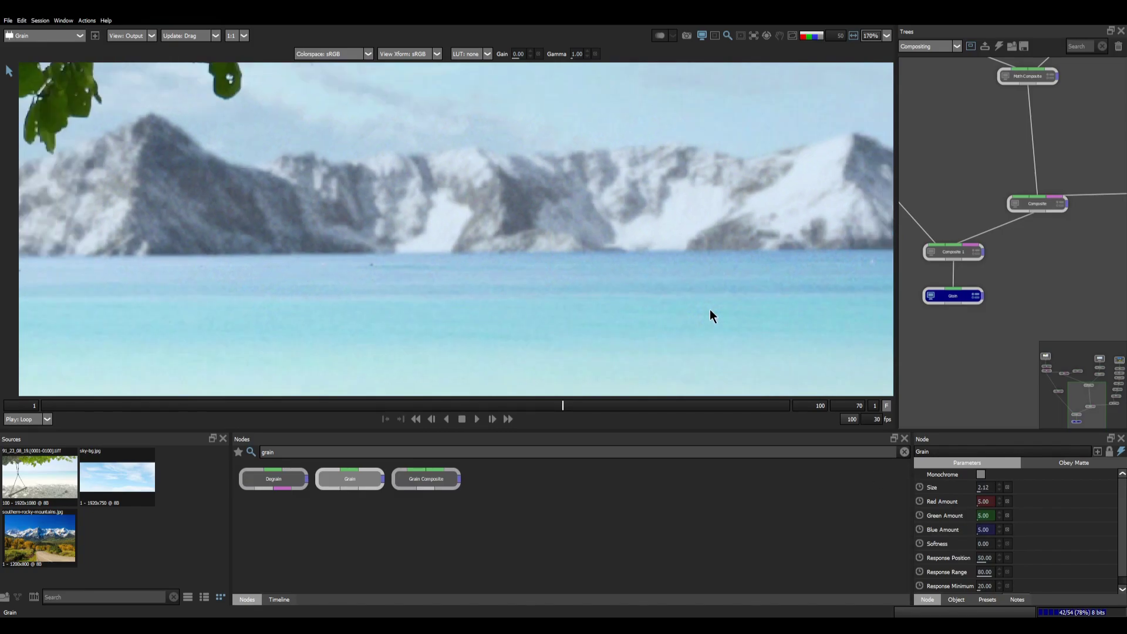
{"action": "left_click_drag", "start_coordinate": [702, 266], "coordinate": [613, 297]}
{"action": "left_click", "coordinate": [475, 418]}
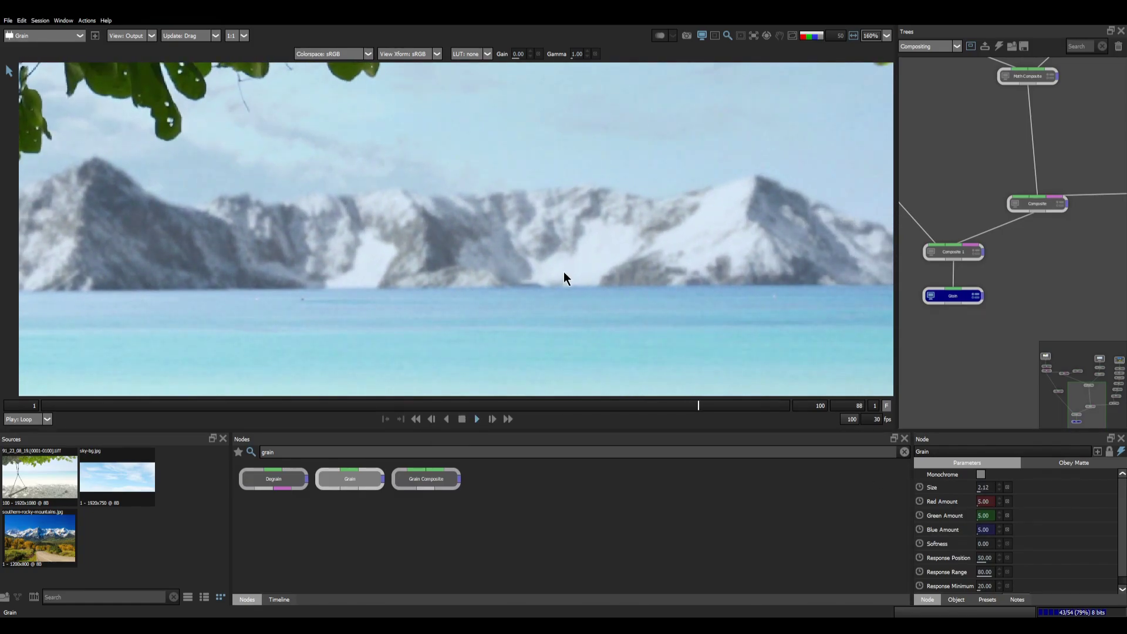
{"action": "scroll", "coordinate": [564, 273], "scroll_direction": "down", "scroll_amount": 2}
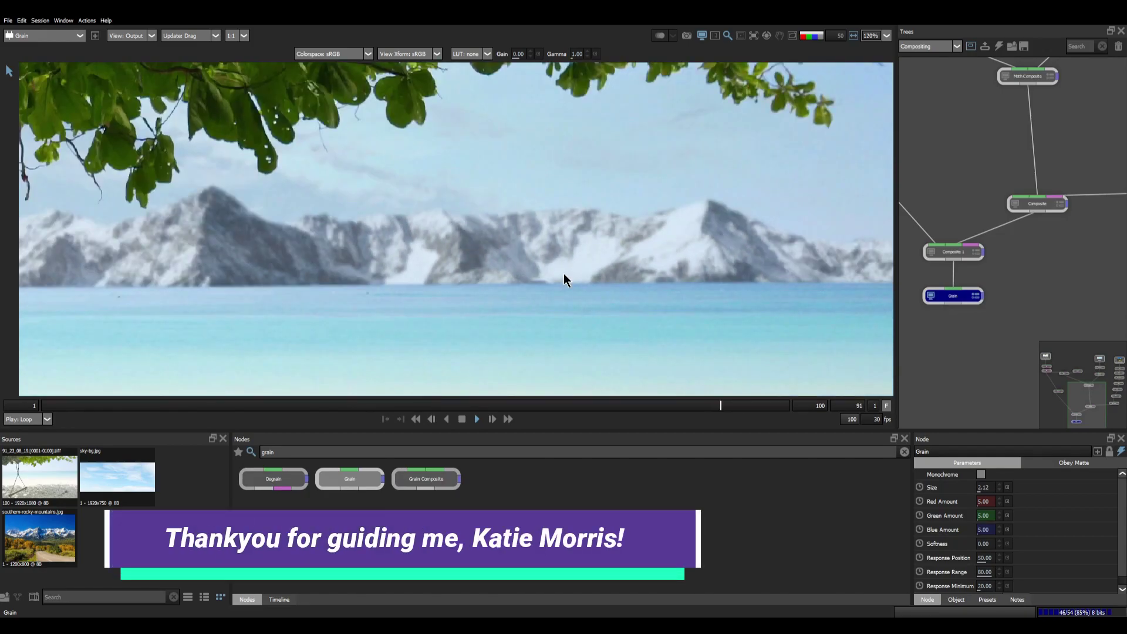
{"action": "scroll", "coordinate": [563, 273], "scroll_direction": "down", "scroll_amount": 1}
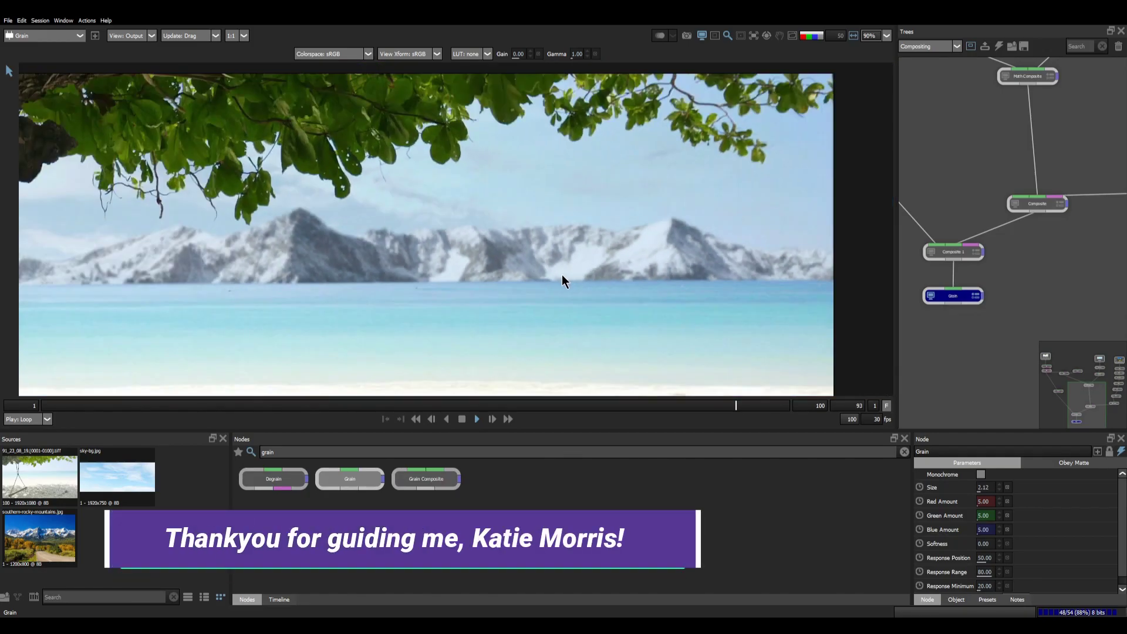
{"action": "scroll", "coordinate": [520, 229], "scroll_direction": "down", "scroll_amount": 2}
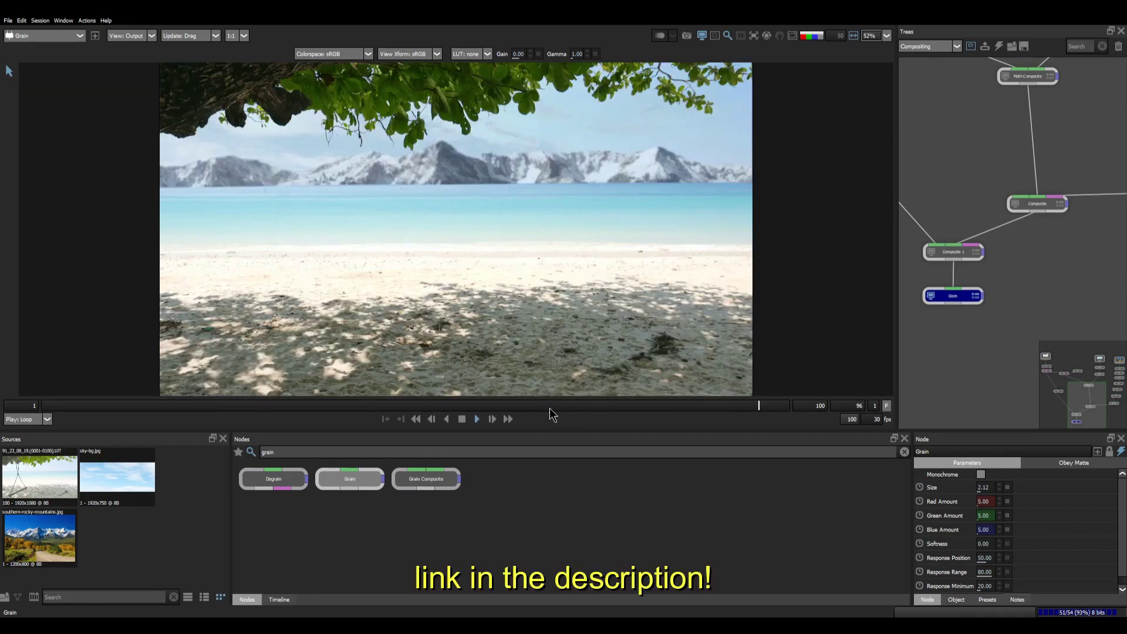
{"action": "left_click_drag", "start_coordinate": [550, 409], "coordinate": [745, 418]}
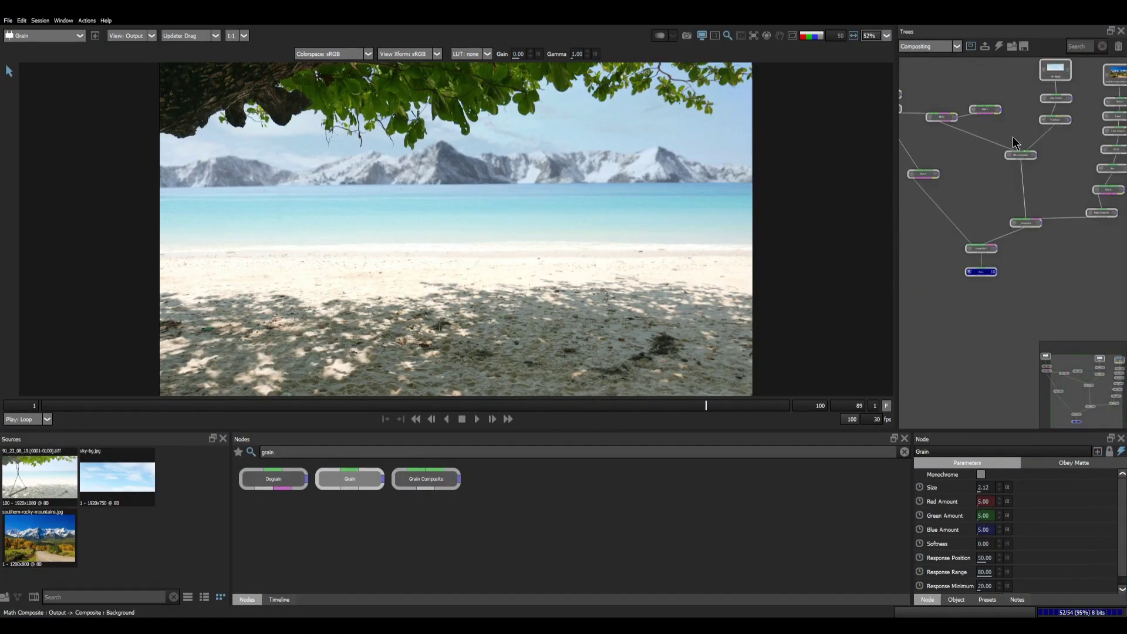
View the zMatte output with its parameters open and overlay its alpha on the tree and leaves.
{"action": "scroll", "coordinate": [1014, 143], "scroll_direction": "up", "scroll_amount": 5}
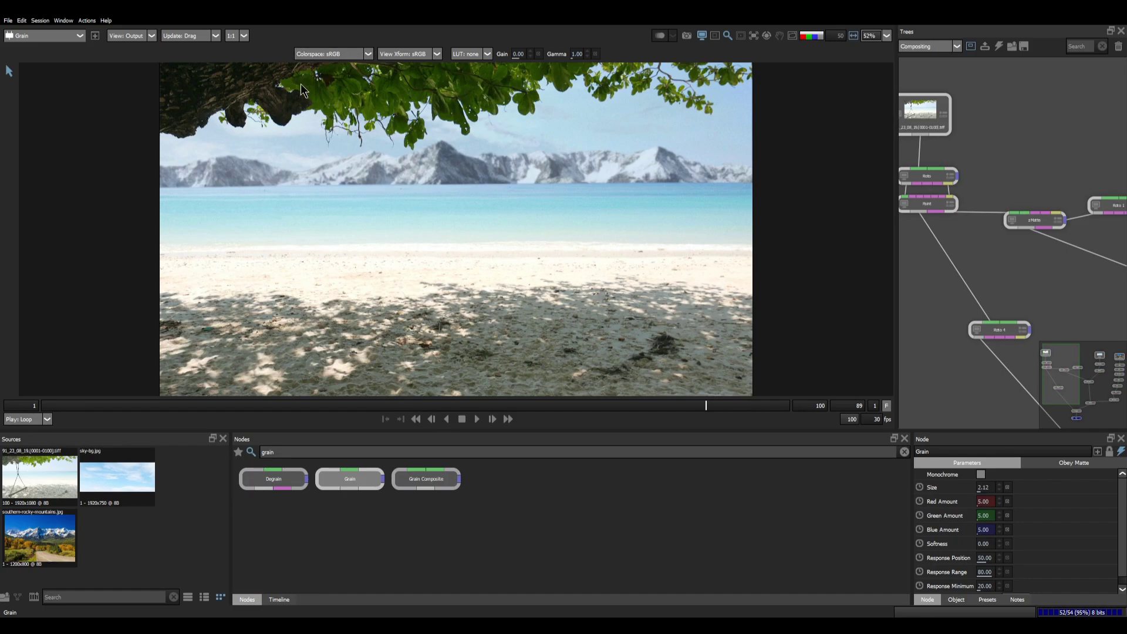
{"action": "left_click_drag", "start_coordinate": [1048, 251], "coordinate": [994, 239]}
{"action": "left_click", "coordinate": [965, 208]}
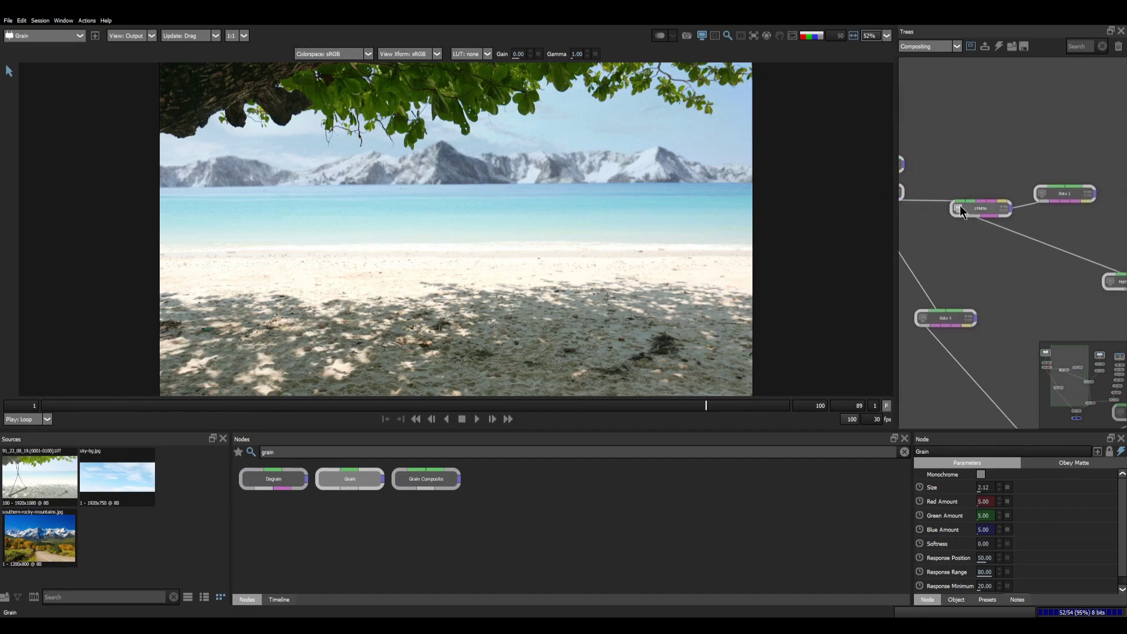
{"action": "left_click", "coordinate": [1003, 210]}
{"action": "left_click_drag", "start_coordinate": [465, 185], "coordinate": [440, 215]}
{"action": "key", "text": "a"}
{"action": "key", "text": "a"}
{"action": "key", "text": "a"}
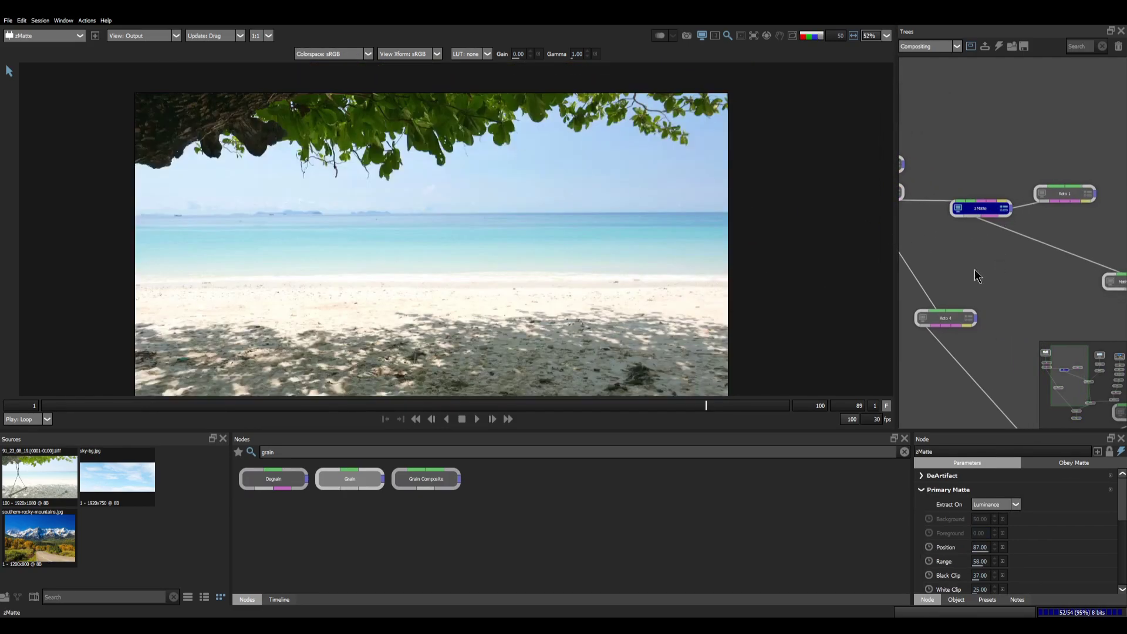
{"action": "left_click_drag", "start_coordinate": [1048, 287], "coordinate": [949, 258]}
{"action": "key", "text": "a"}
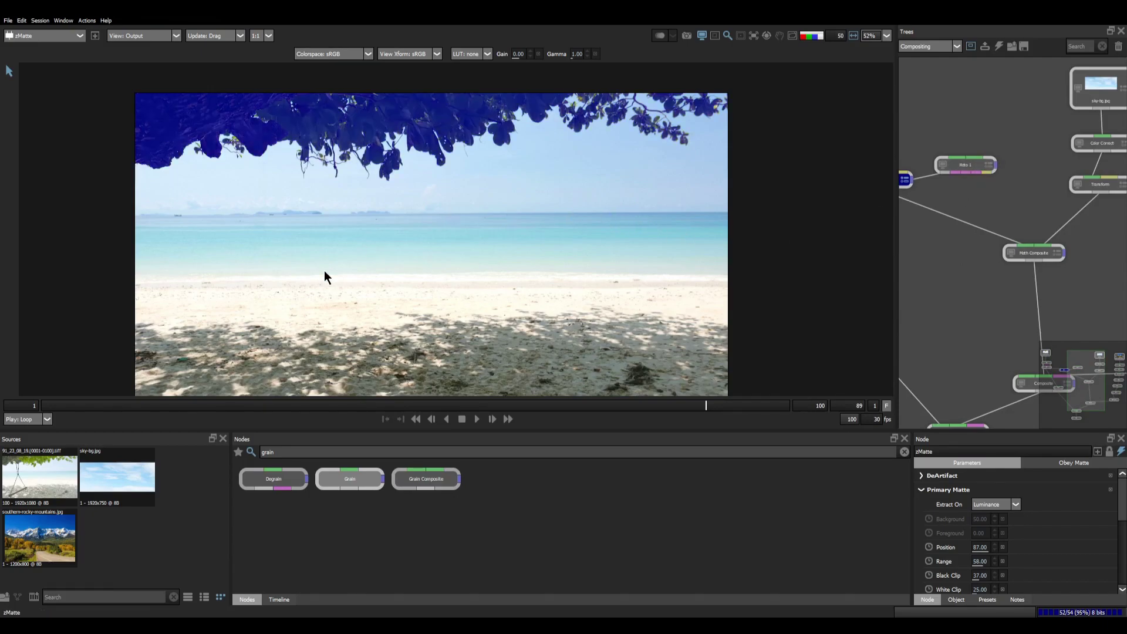
Review the sky branch by viewing the sky-bg.jpg source and its Transform node.
{"action": "left_click_drag", "start_coordinate": [1067, 247], "coordinate": [950, 283]}
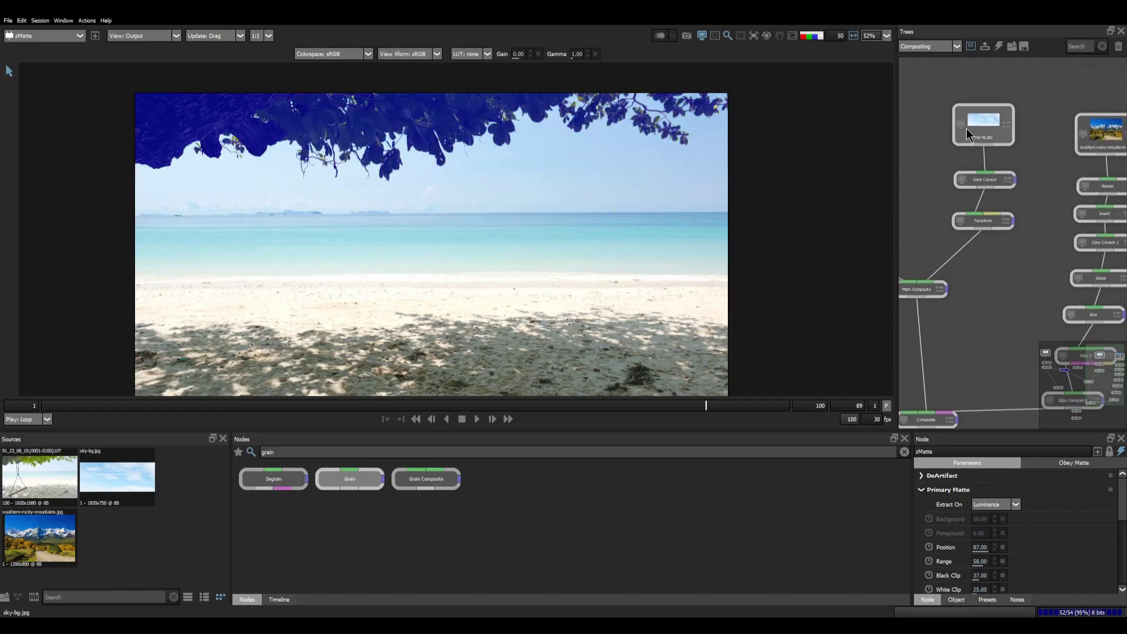
{"action": "left_click", "coordinate": [960, 124]}
{"action": "left_click", "coordinate": [960, 221]}
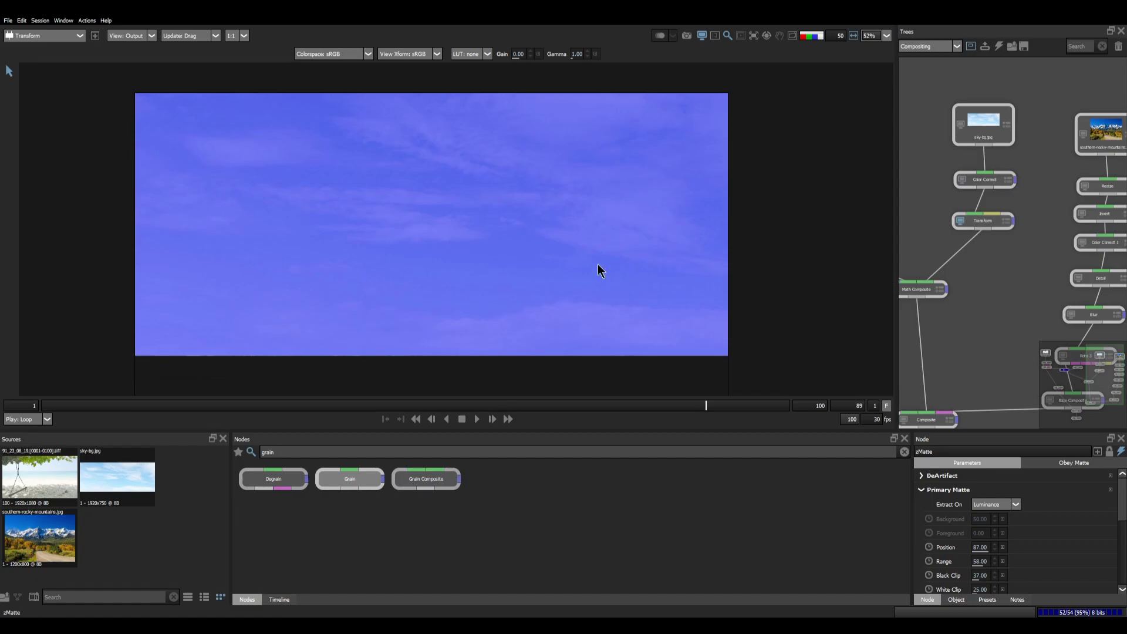
View the Math Composite output without the alpha overlay and open the node's parameters to check the blend settings.
{"action": "left_click_drag", "start_coordinate": [948, 332], "coordinate": [949, 257]}
{"action": "left_click", "coordinate": [990, 282]}
{"action": "key", "text": "a"}
{"action": "key", "text": "a"}
{"action": "key", "text": "a"}
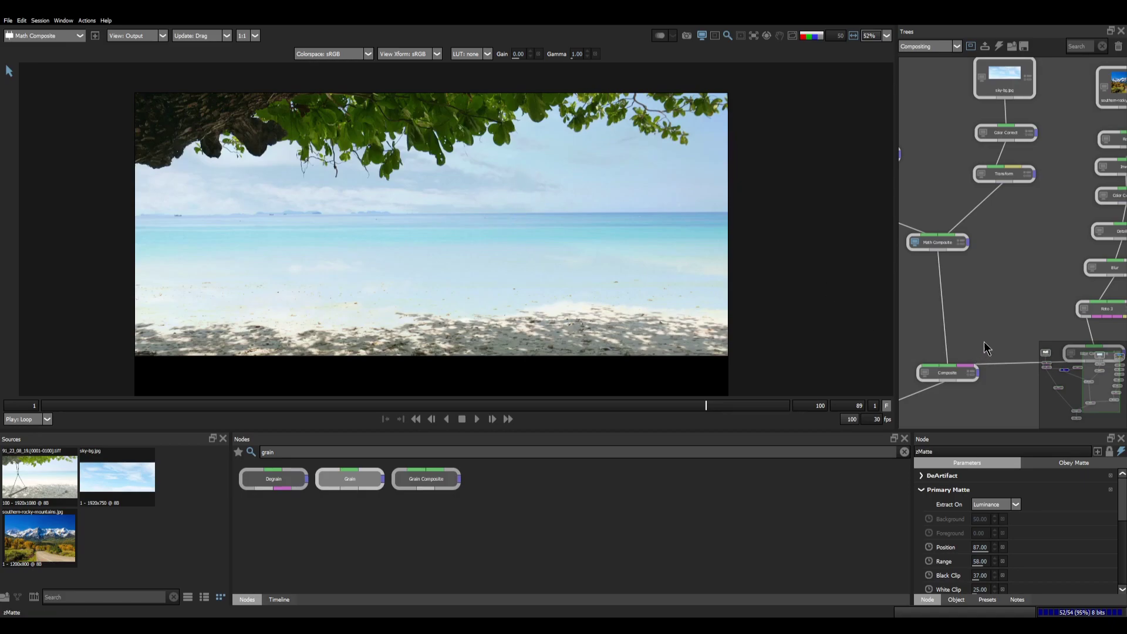
{"action": "left_click", "coordinate": [948, 242]}
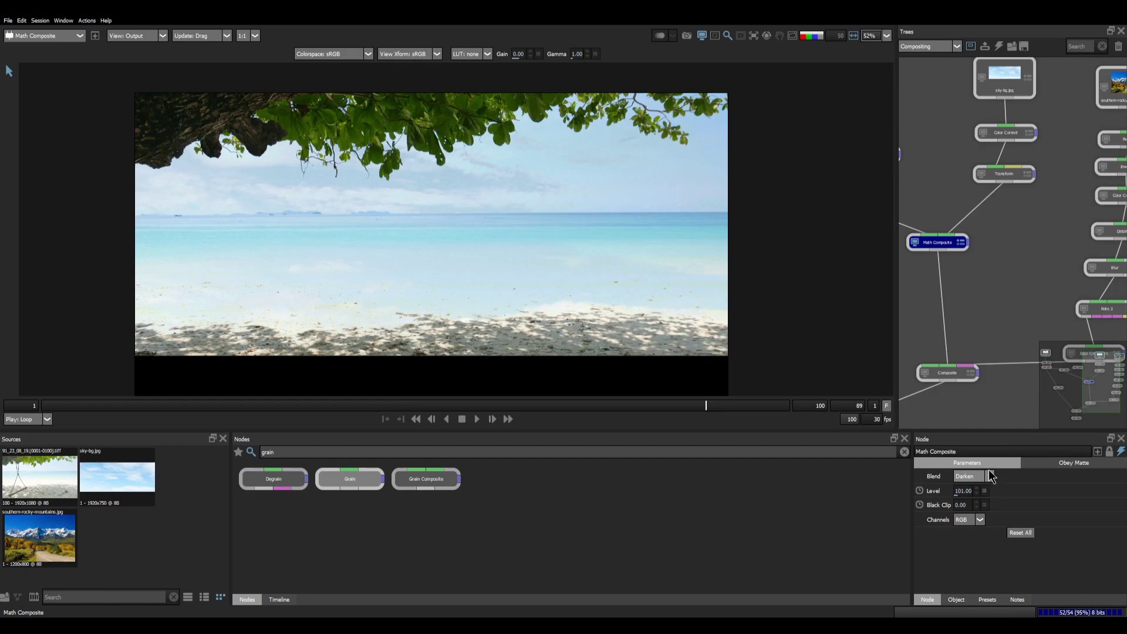
Review the start of the mountain branch by viewing the source image, the Resize node and the Invert node.
{"action": "left_click_drag", "start_coordinate": [982, 277], "coordinate": [910, 323]}
{"action": "left_click", "coordinate": [1033, 134]}
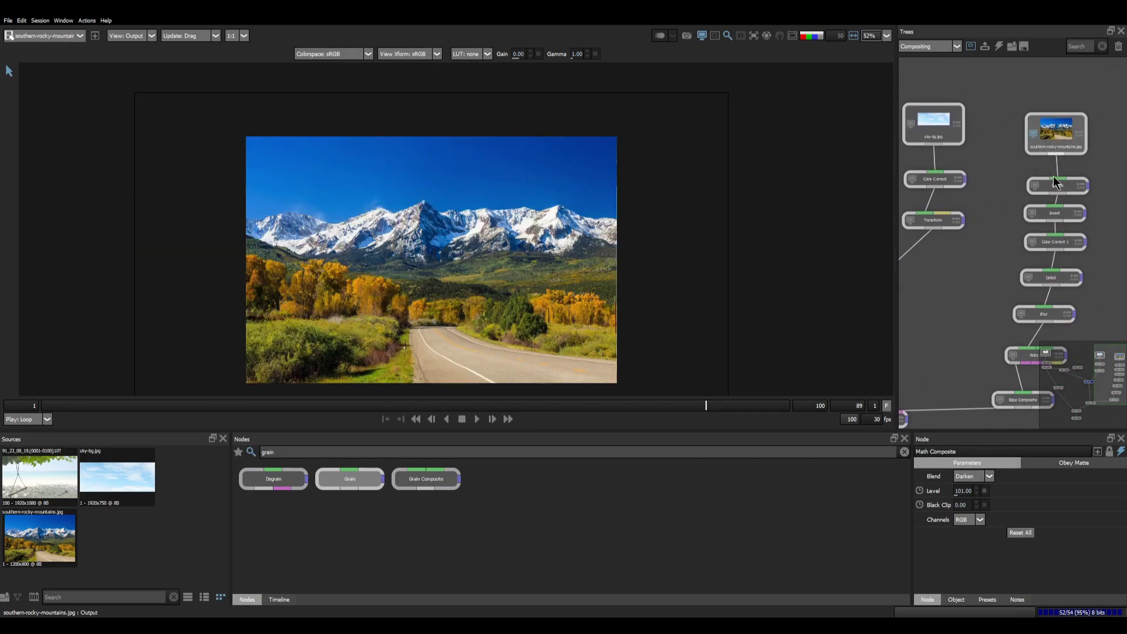
{"action": "left_click", "coordinate": [1054, 183]}
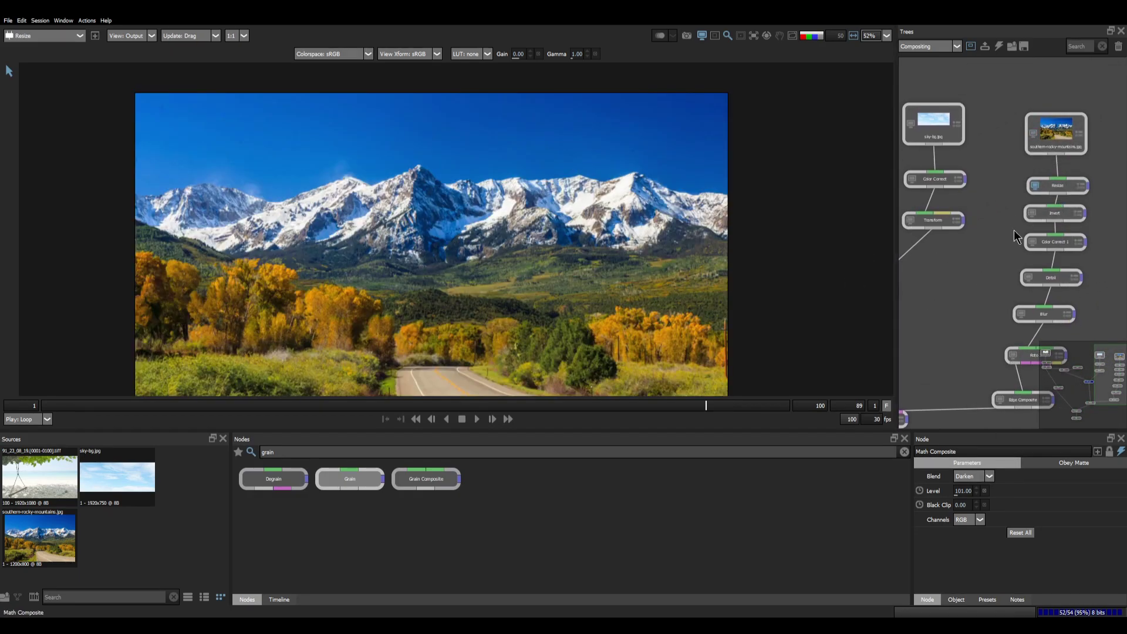
{"action": "left_click", "coordinate": [1036, 215]}
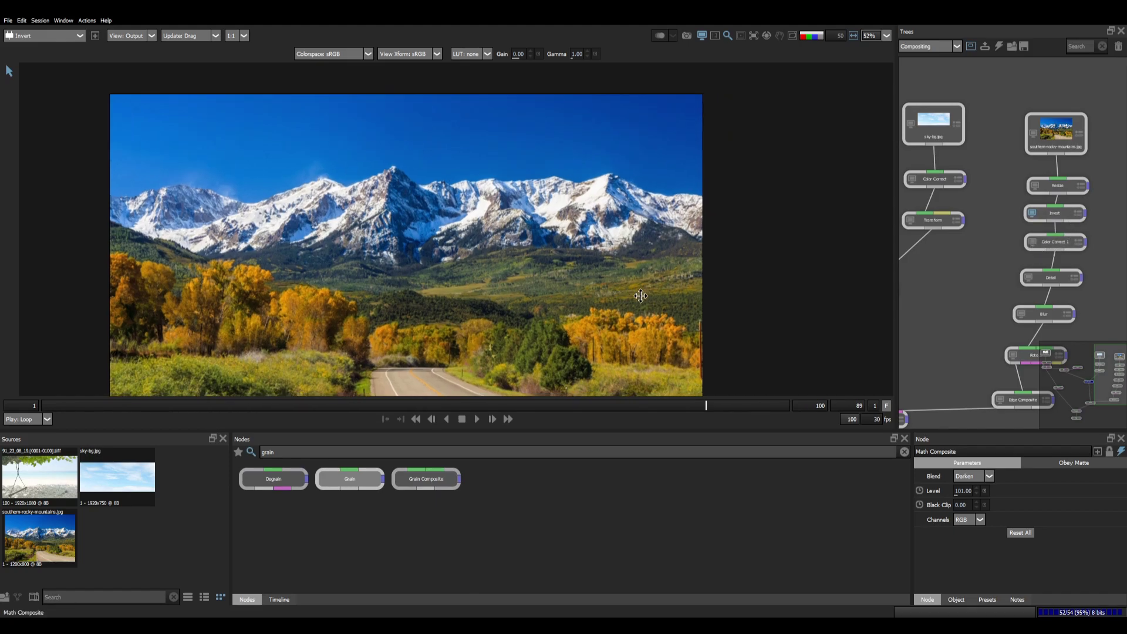
{"action": "left_click_drag", "start_coordinate": [640, 296], "coordinate": [640, 294]}
{"action": "key", "text": "a"}
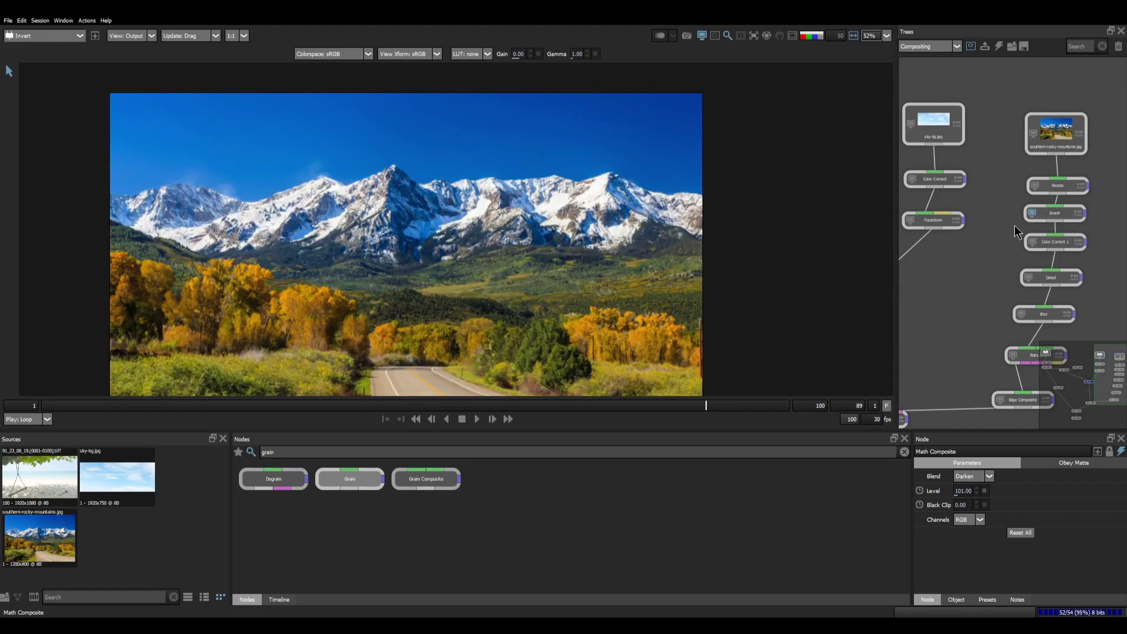
Compare the Color Correct 1, Detail and Blur outputs on the mountains, and open the Blur node's parameters.
{"action": "left_click", "coordinate": [1032, 242]}
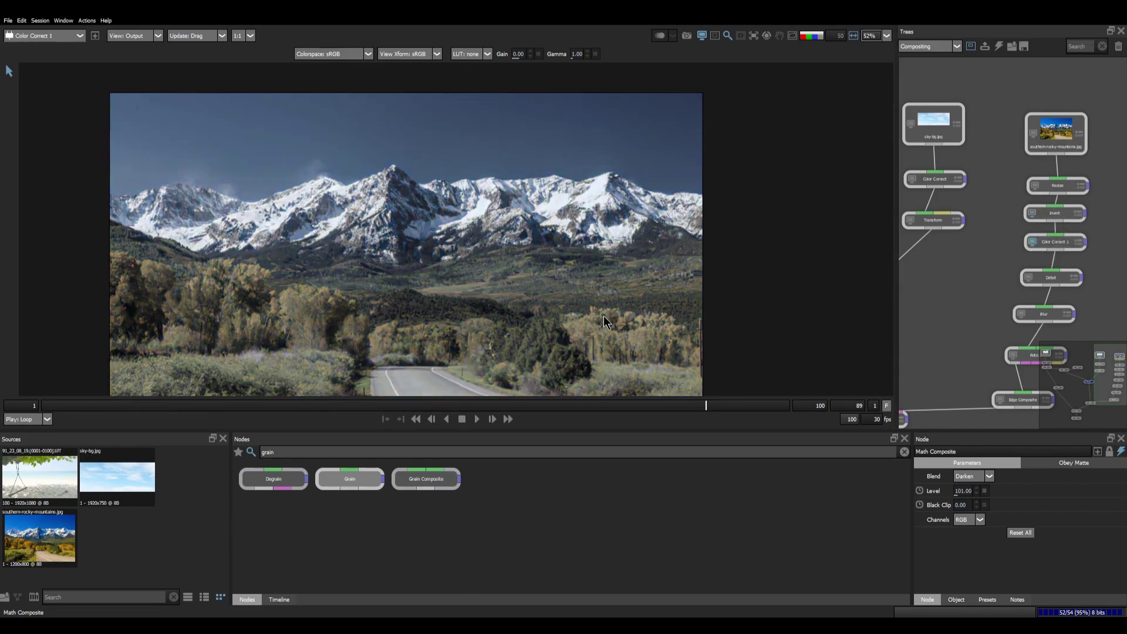
{"action": "left_click", "coordinate": [1029, 277]}
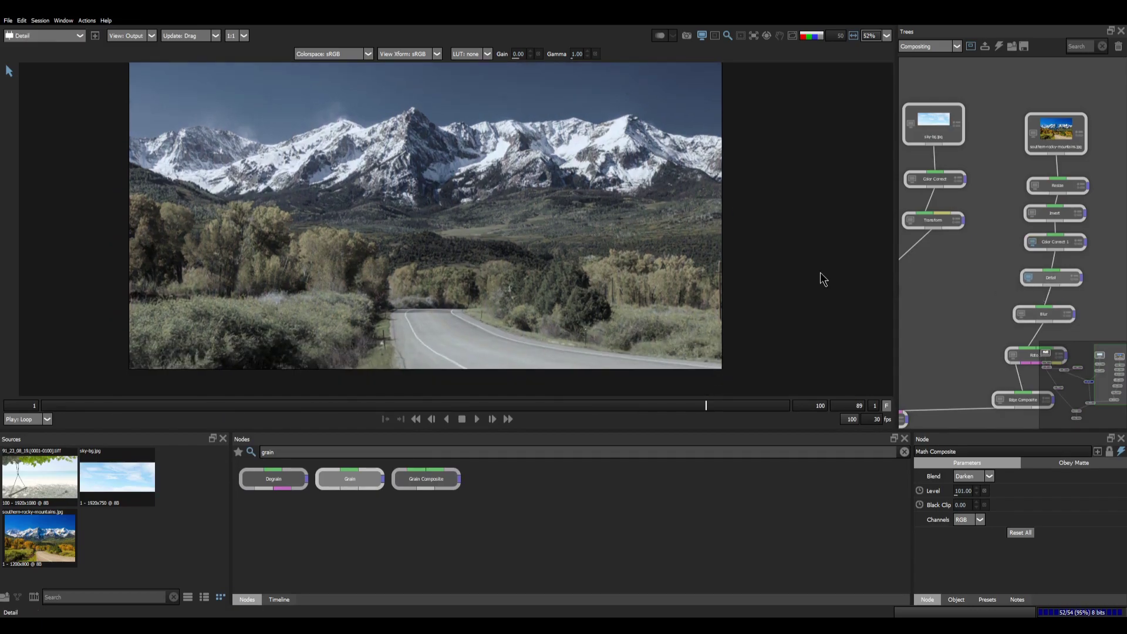
{"action": "scroll", "coordinate": [568, 90], "scroll_direction": "up", "scroll_amount": 6}
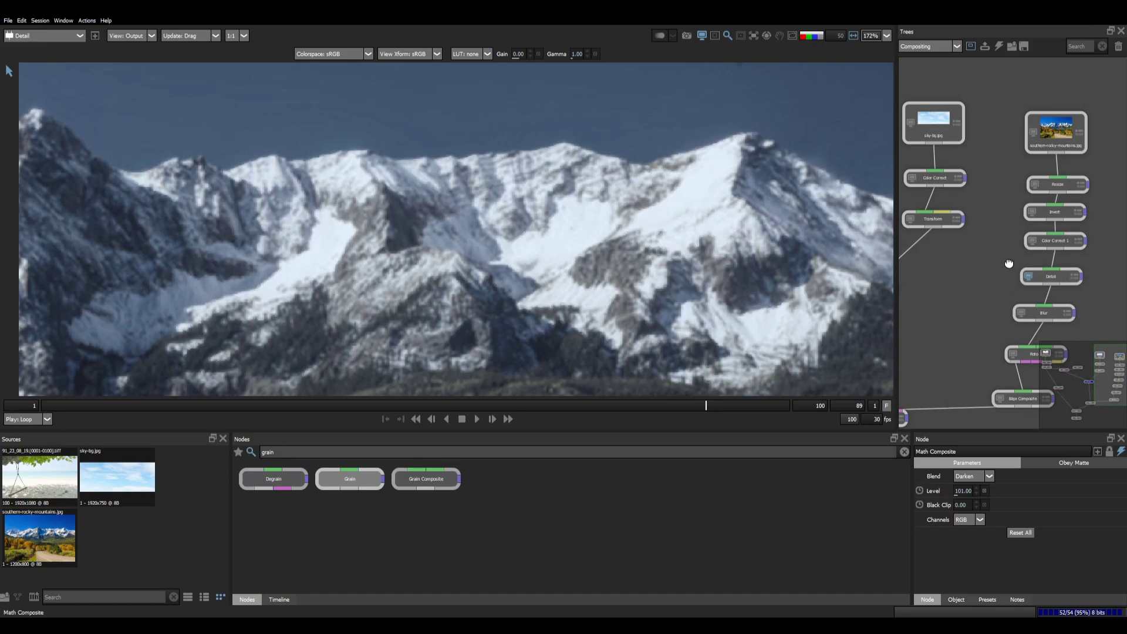
{"action": "scroll", "coordinate": [1022, 239], "scroll_direction": "down", "scroll_amount": 2}
{"action": "left_click", "coordinate": [1022, 243]}
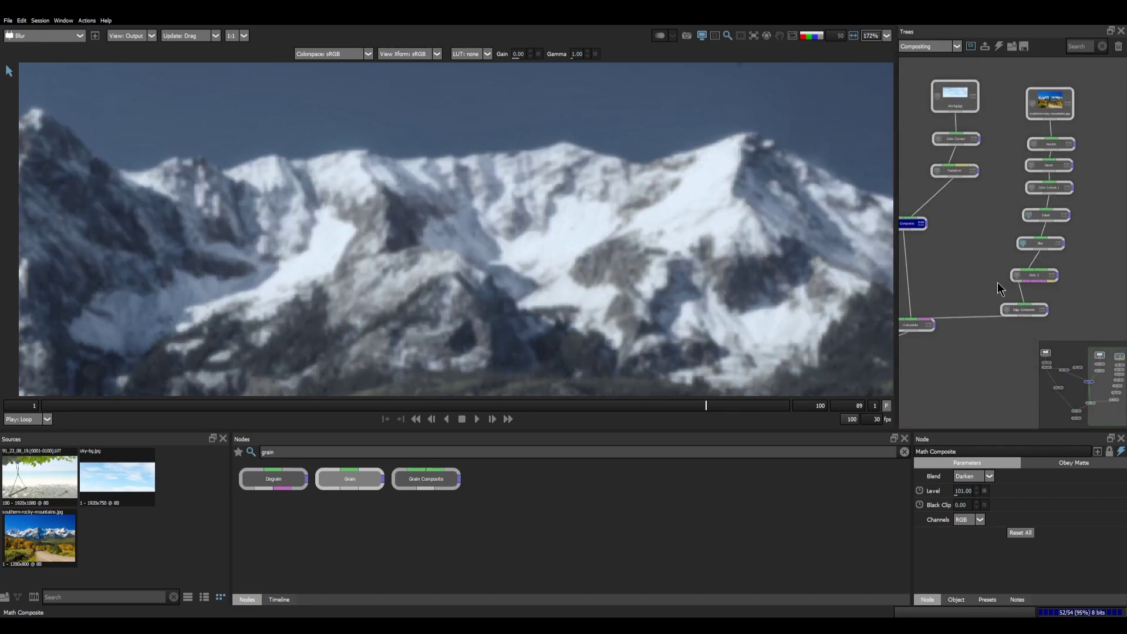
{"action": "left_click", "coordinate": [1042, 244]}
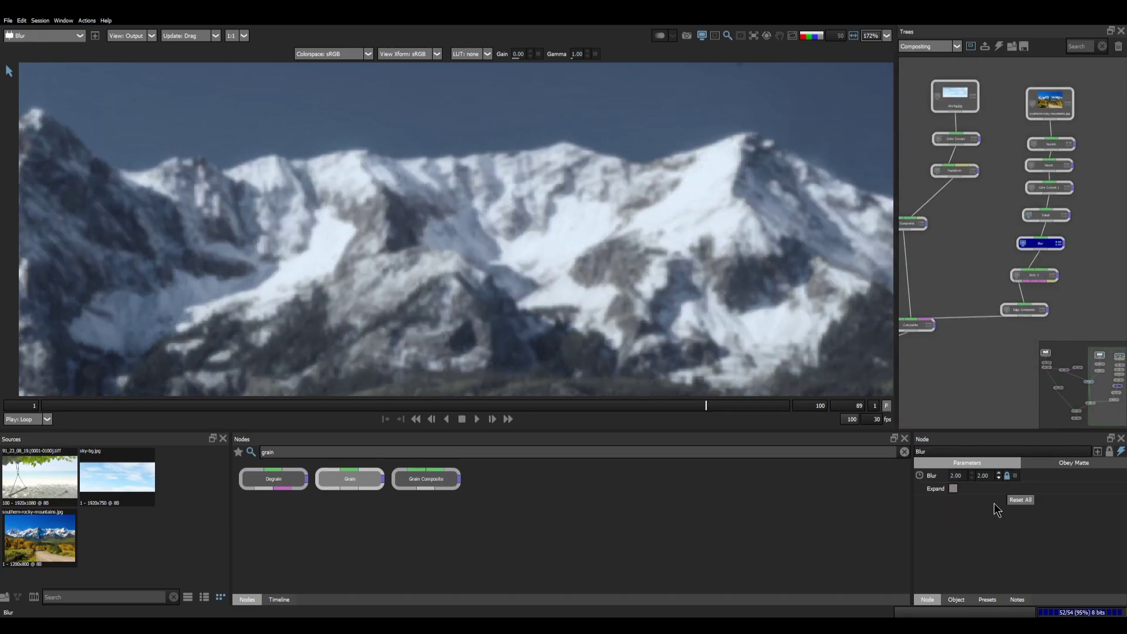
Set the mountain branch's Blur amount to 1.50.
{"action": "left_click", "coordinate": [954, 475]}
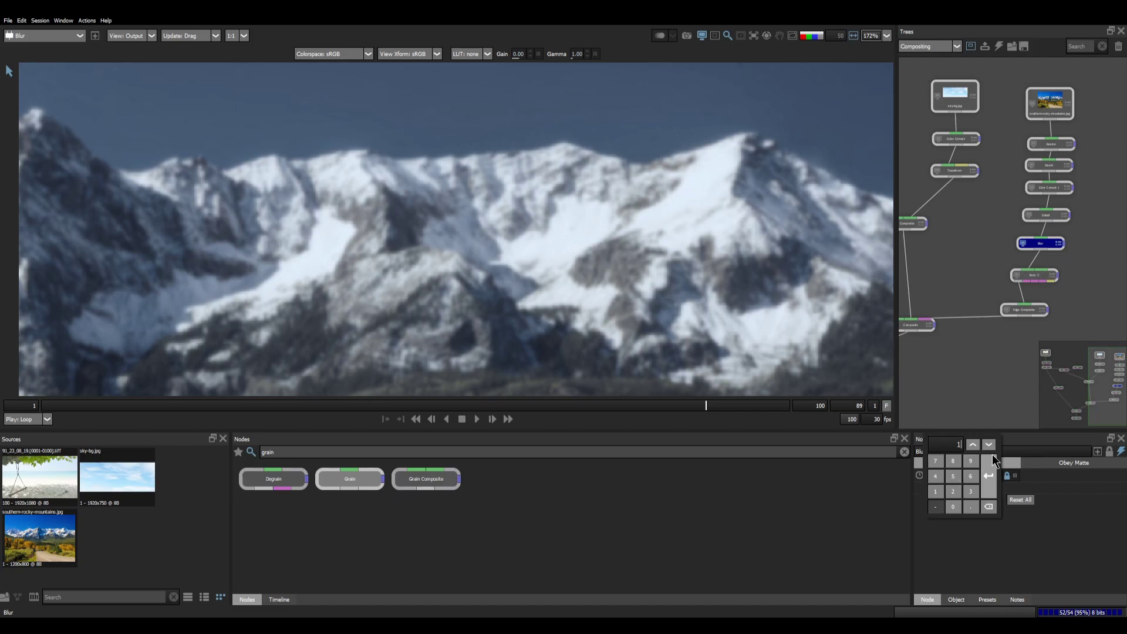
{"action": "left_click", "coordinate": [993, 461]}
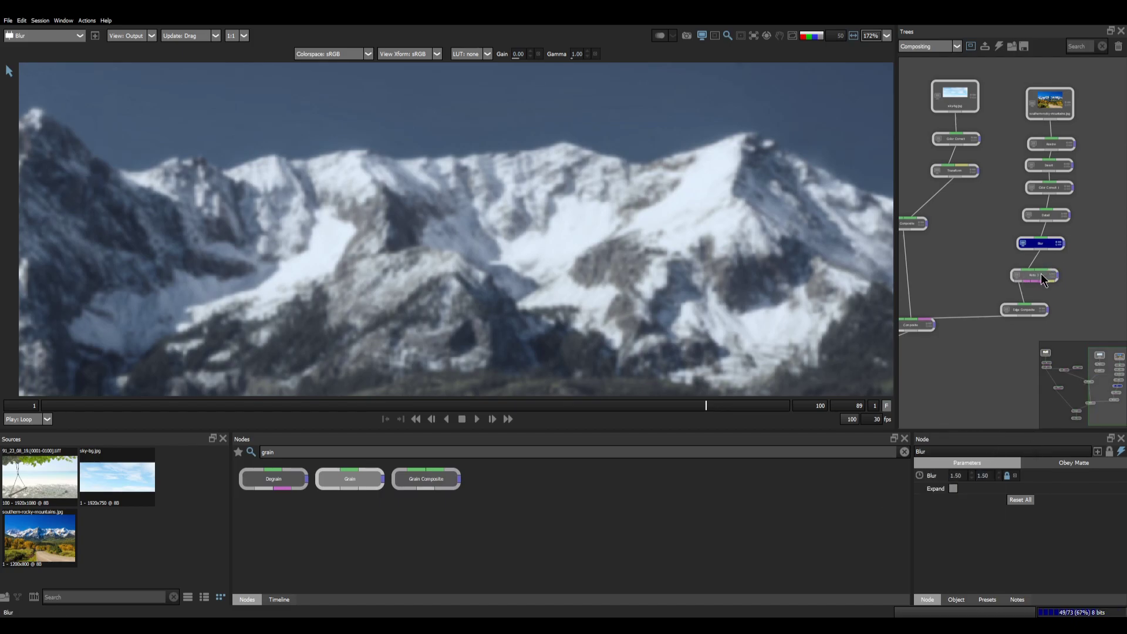
Review the rest of the mountain branch by viewing the Roto 3, Edge Composite and Composite outputs.
{"action": "left_click", "coordinate": [1020, 278]}
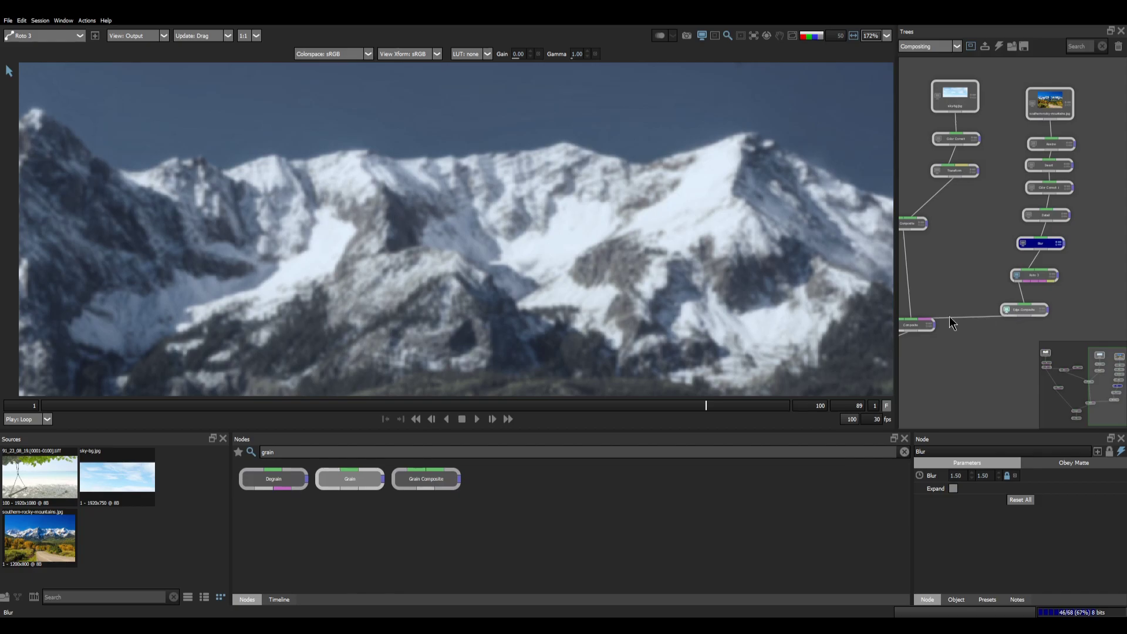
{"action": "left_click", "coordinate": [1006, 309]}
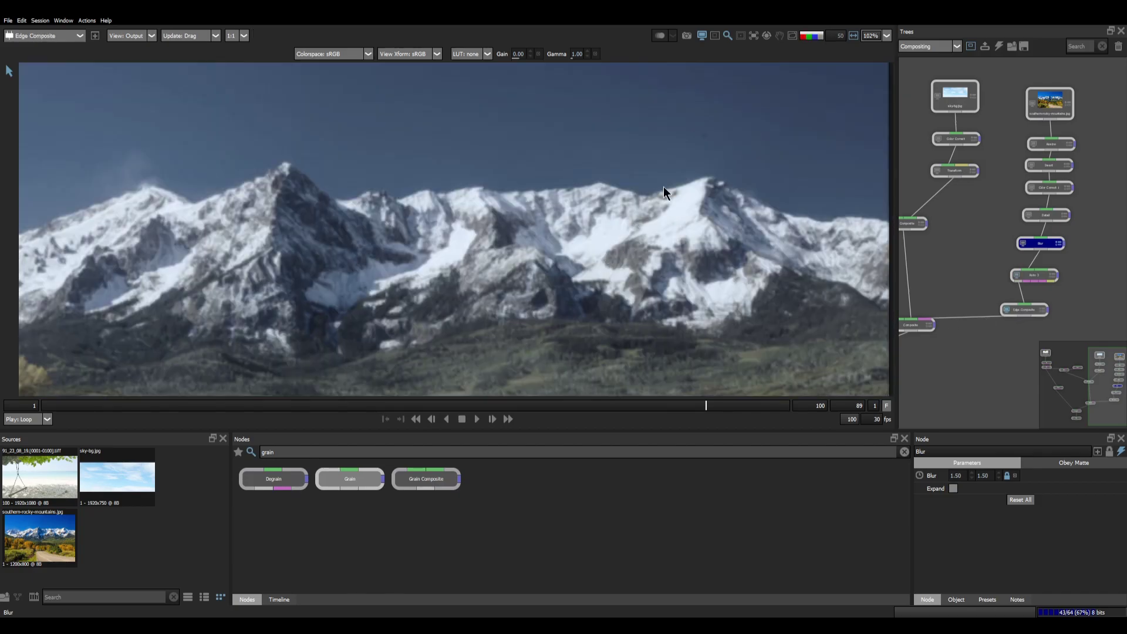
{"action": "left_click_drag", "start_coordinate": [977, 355], "coordinate": [1057, 321]}
{"action": "left_click", "coordinate": [973, 289]}
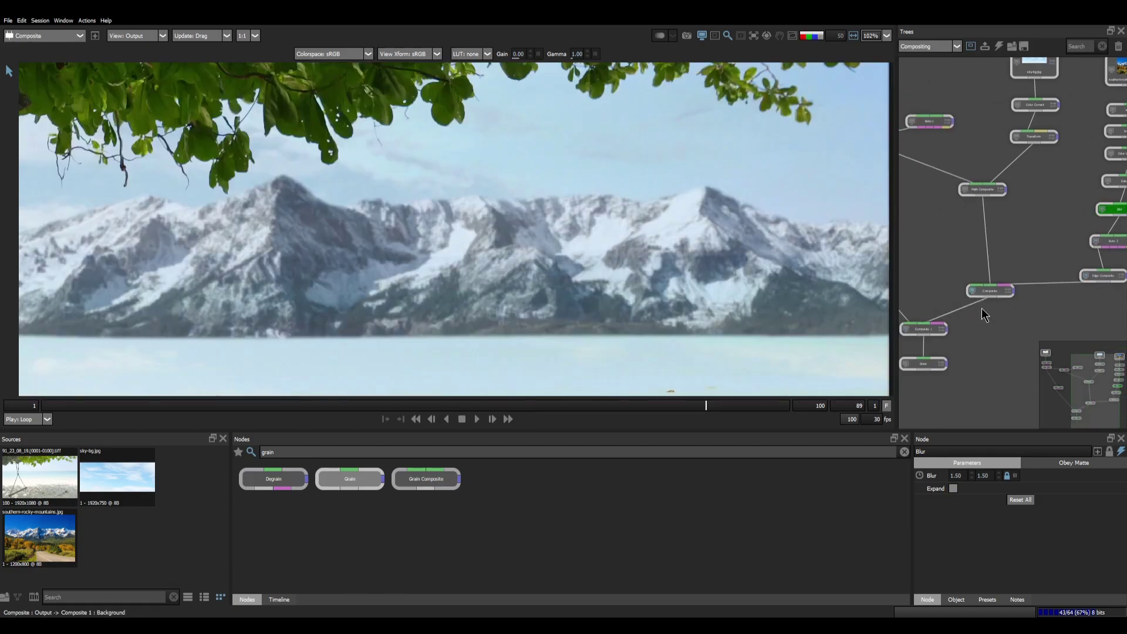
{"action": "scroll", "coordinate": [528, 200], "scroll_direction": "down", "scroll_amount": 3}
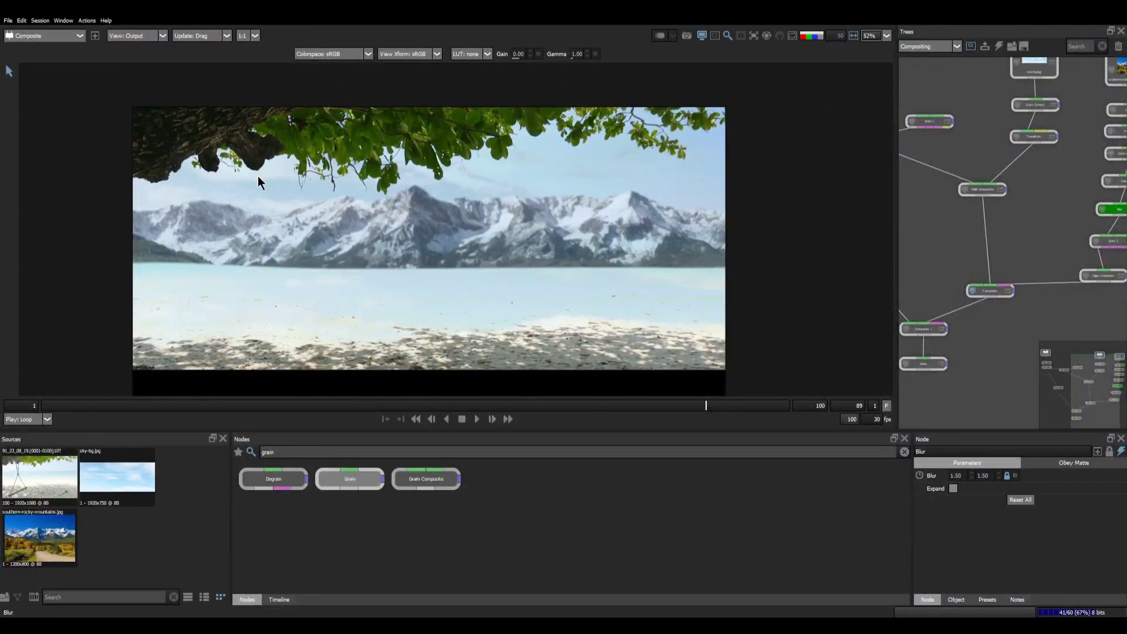
View the Paint output, then open the Roto 4 node and check its alpha matte for the sea and beach.
{"action": "left_click_drag", "start_coordinate": [1015, 345], "coordinate": [1068, 301]}
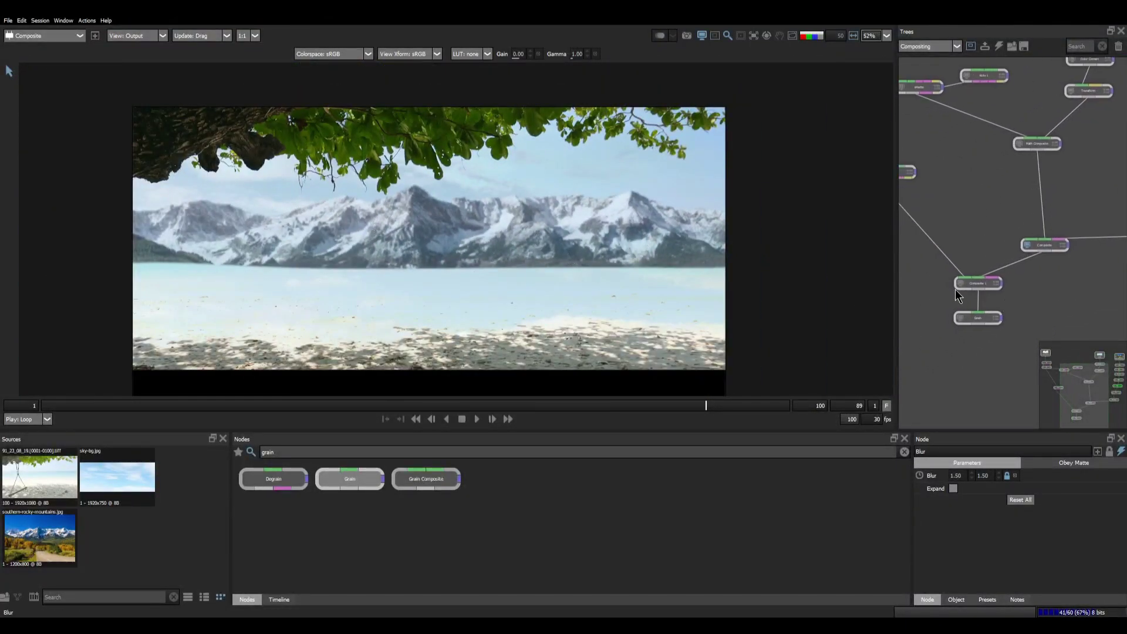
{"action": "left_click_drag", "start_coordinate": [950, 272], "coordinate": [1070, 299]}
{"action": "left_click", "coordinate": [951, 104]}
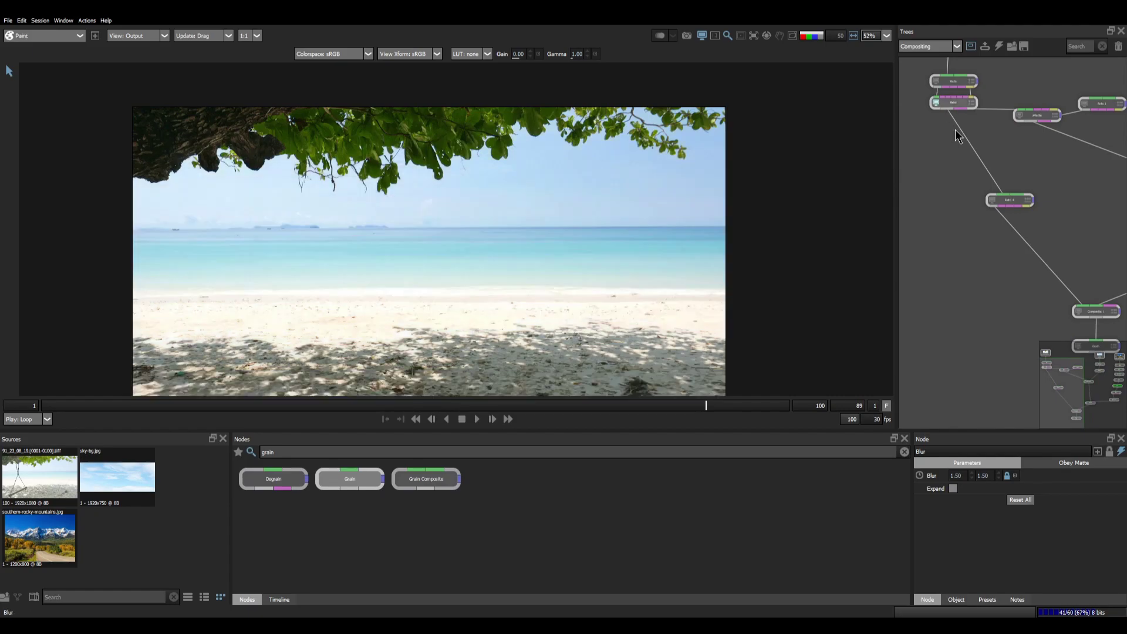
{"action": "left_click", "coordinate": [1024, 203]}
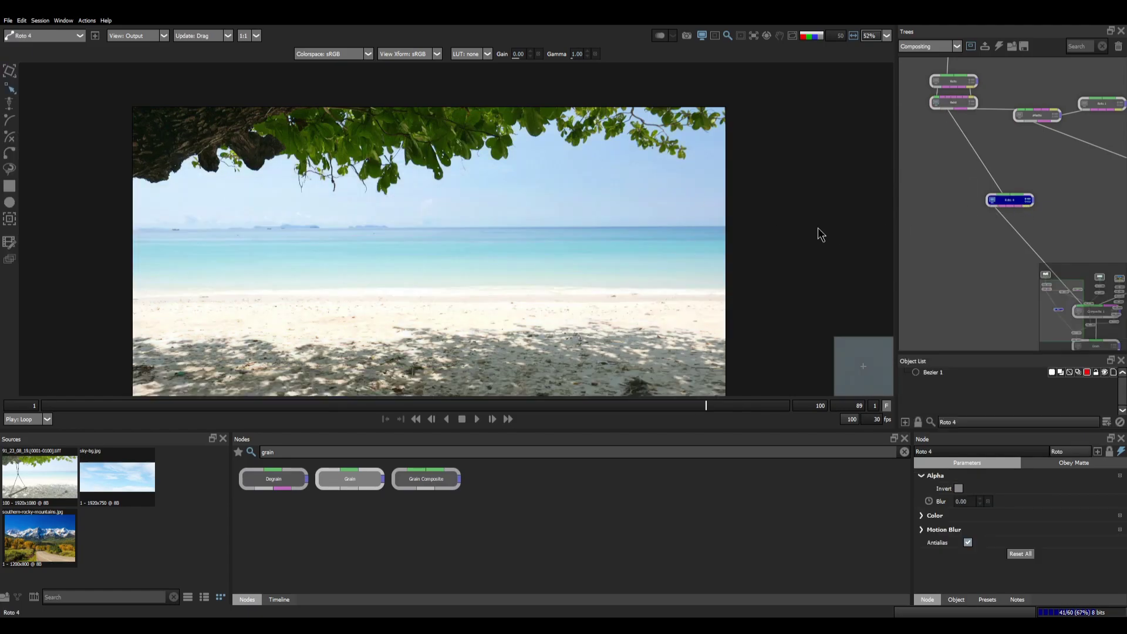
{"action": "key", "text": "a"}
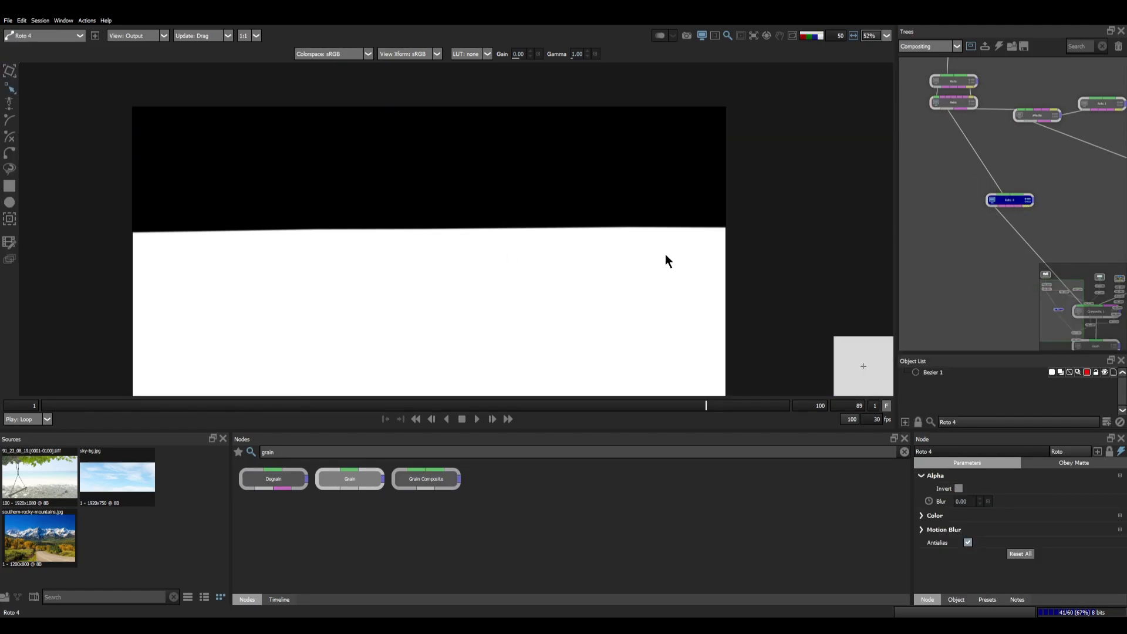
{"action": "left_click_drag", "start_coordinate": [936, 246], "coordinate": [900, 206]}
{"action": "left_click_drag", "start_coordinate": [606, 303], "coordinate": [558, 285]}
{"action": "key", "text": "a"}
View the Composite 1 result, then open the final Grain node and inspect its output up close around the mountains and sea.
{"action": "left_click_drag", "start_coordinate": [1056, 243], "coordinate": [973, 172]}
{"action": "left_click", "coordinate": [962, 199]}
{"action": "left_click", "coordinate": [984, 198]}
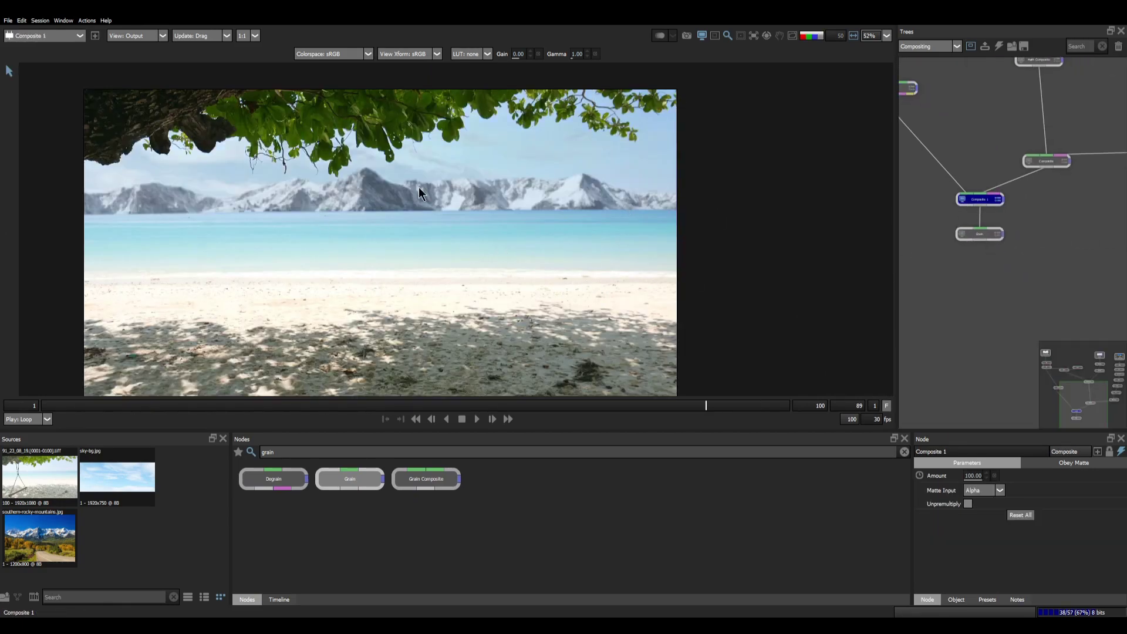
{"action": "scroll", "coordinate": [974, 232], "scroll_direction": "up", "scroll_amount": 2}
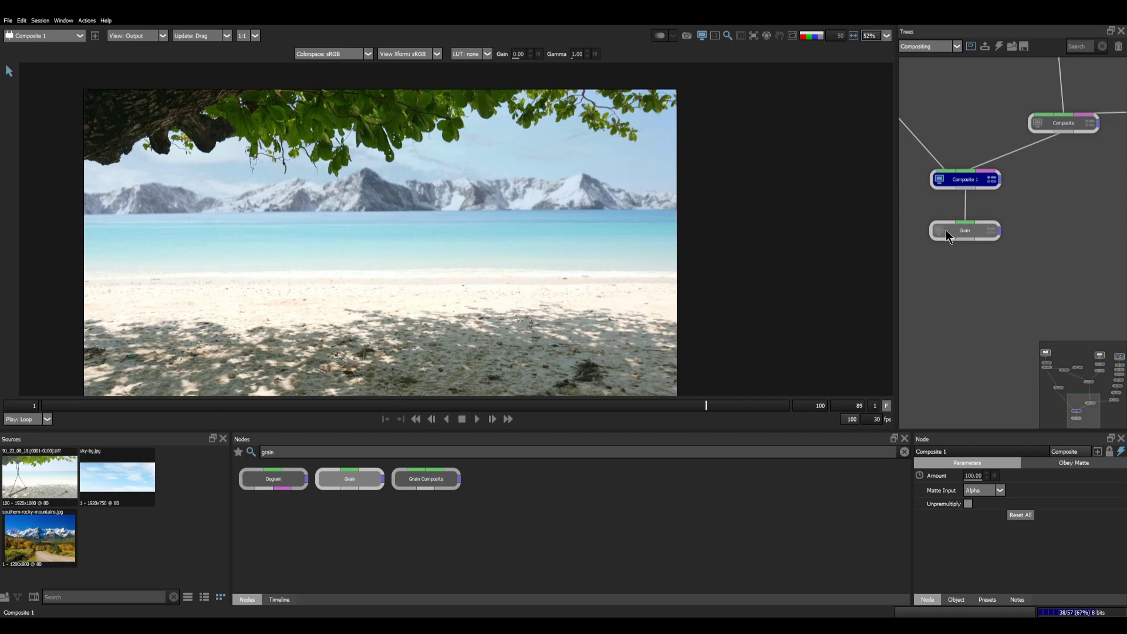
{"action": "left_click", "coordinate": [946, 230]}
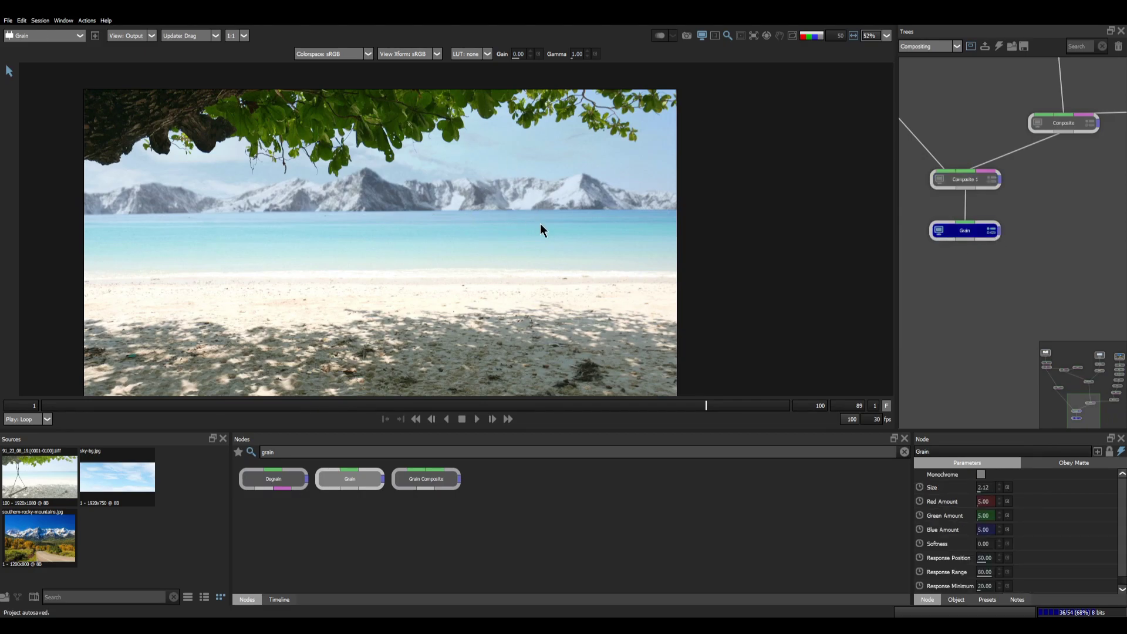
{"action": "scroll", "coordinate": [515, 213], "scroll_direction": "up", "scroll_amount": 3}
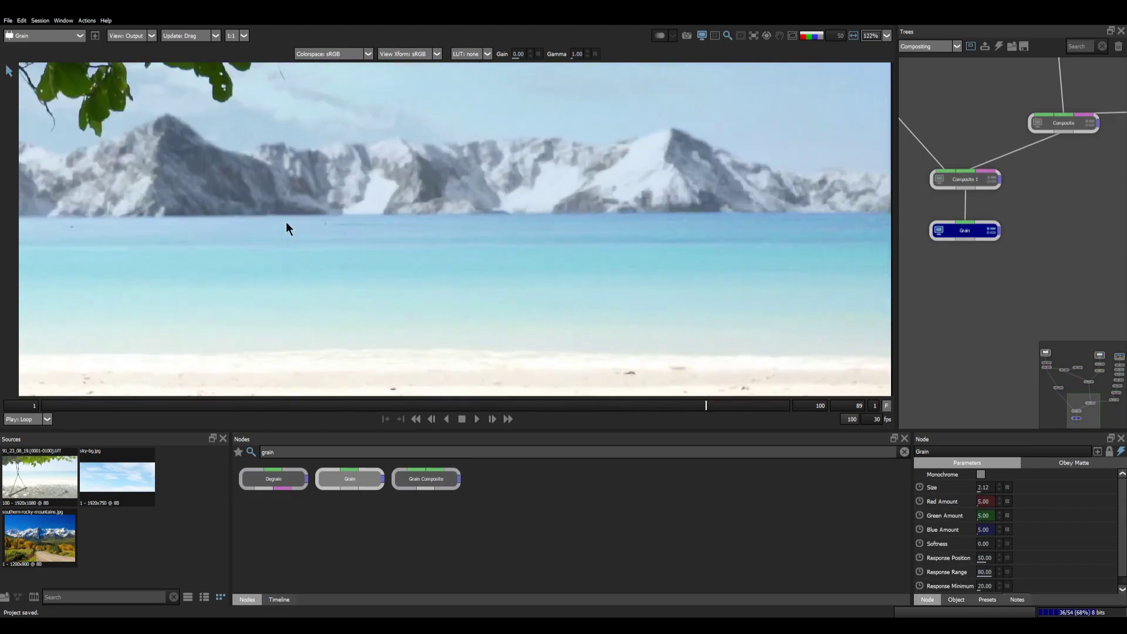